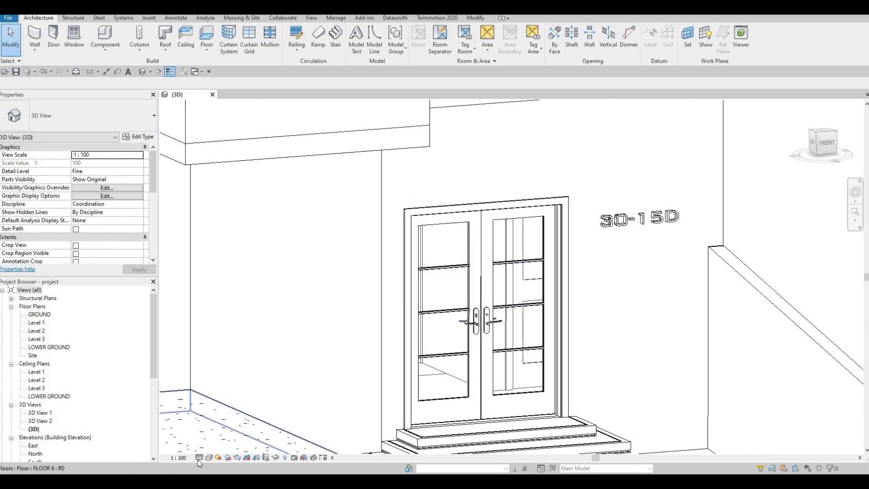
Step: Switch the 3D view's detail level to Medium, then to Coarse
{"action": "left_click", "coordinate": [200, 458]}
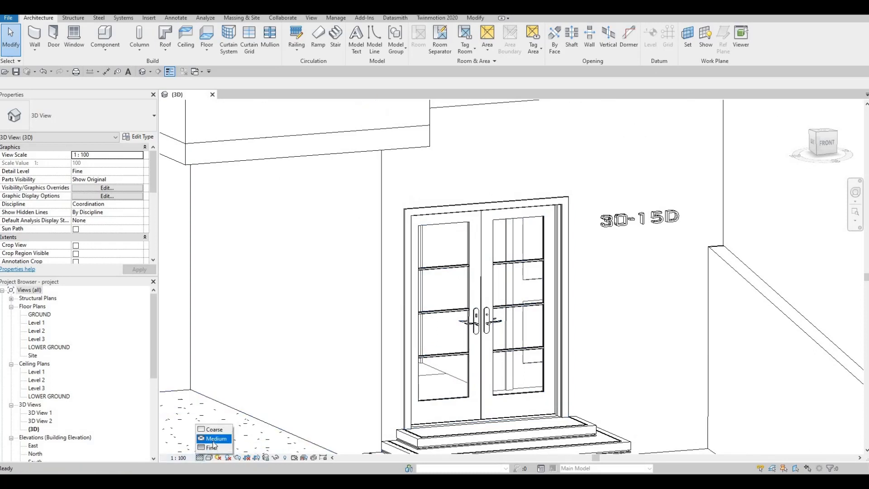
{"action": "left_click", "coordinate": [214, 440]}
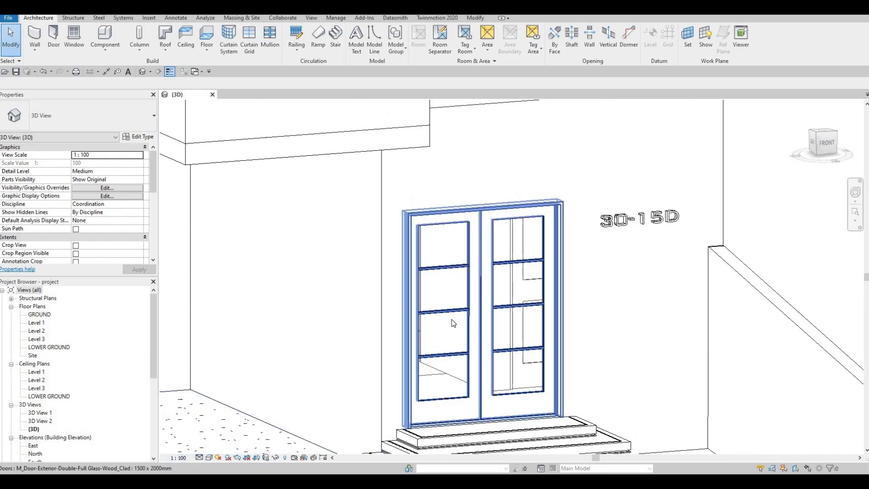
{"action": "left_click", "coordinate": [199, 457]}
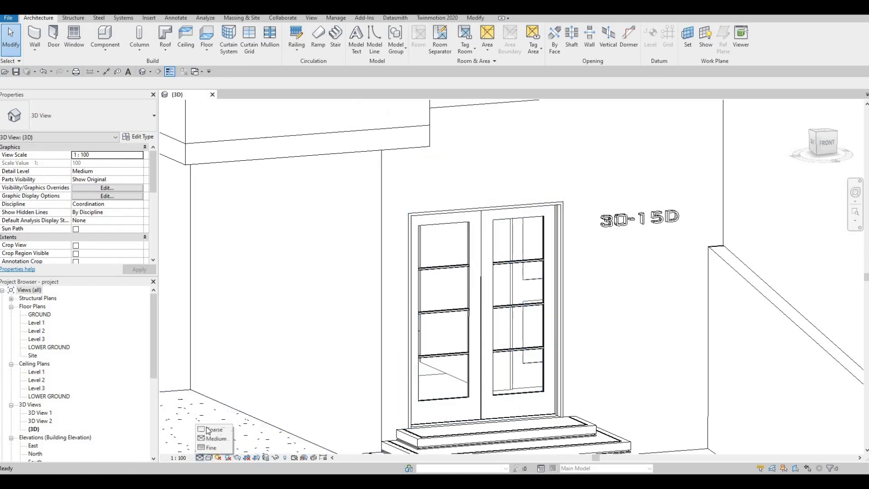
{"action": "key", "text": "Return"}
{"action": "left_click", "coordinate": [202, 457]}
{"action": "left_click", "coordinate": [212, 448]}
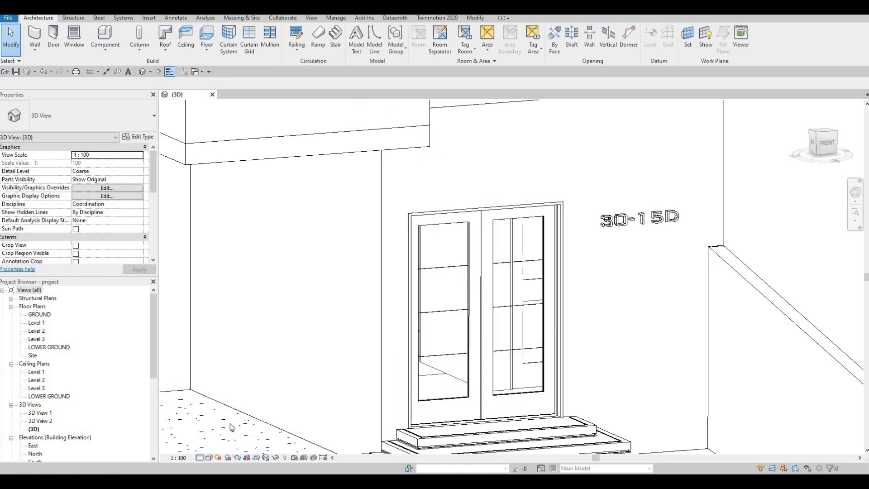
Step: Save the Revit project
{"action": "scroll", "coordinate": [292, 354], "scroll_direction": "down", "scroll_amount": 2}
{"action": "scroll", "coordinate": [403, 369], "scroll_direction": "down", "scroll_amount": 6}
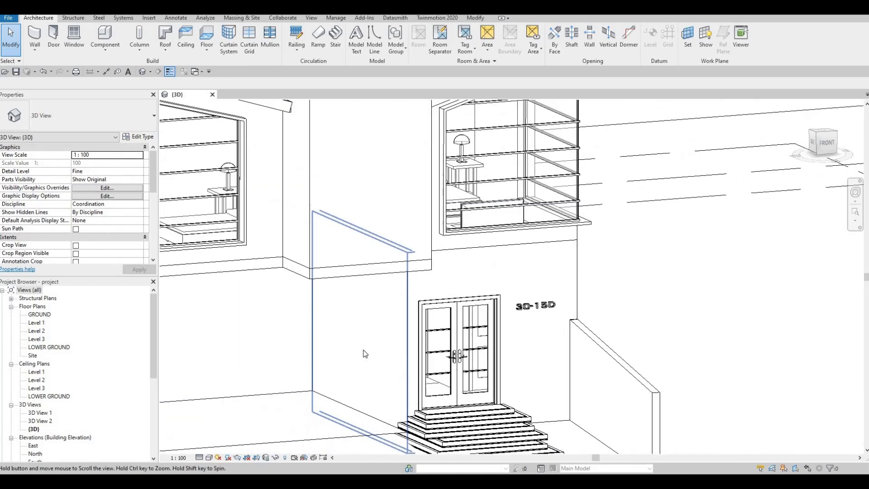
{"action": "left_click", "coordinate": [16, 73]}
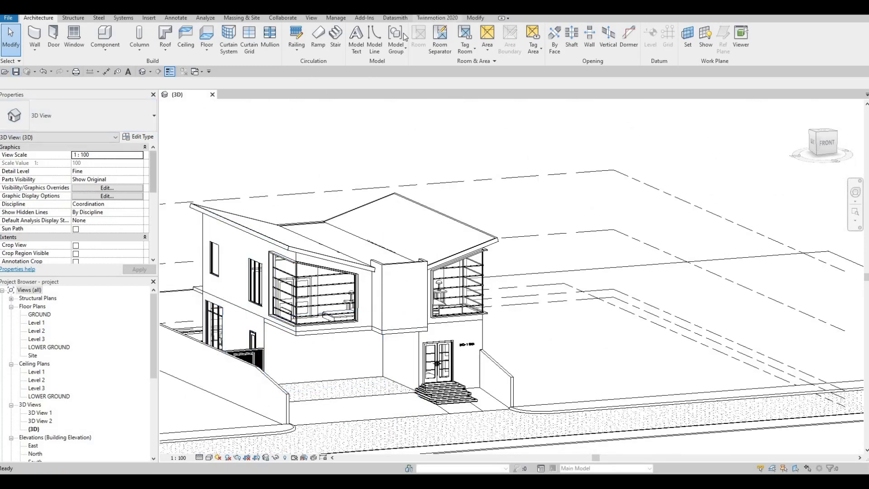
Step: Send the model to Twinmotion through Direct Link as a new project
{"action": "left_click", "coordinate": [438, 17]}
{"action": "left_click", "coordinate": [22, 39]}
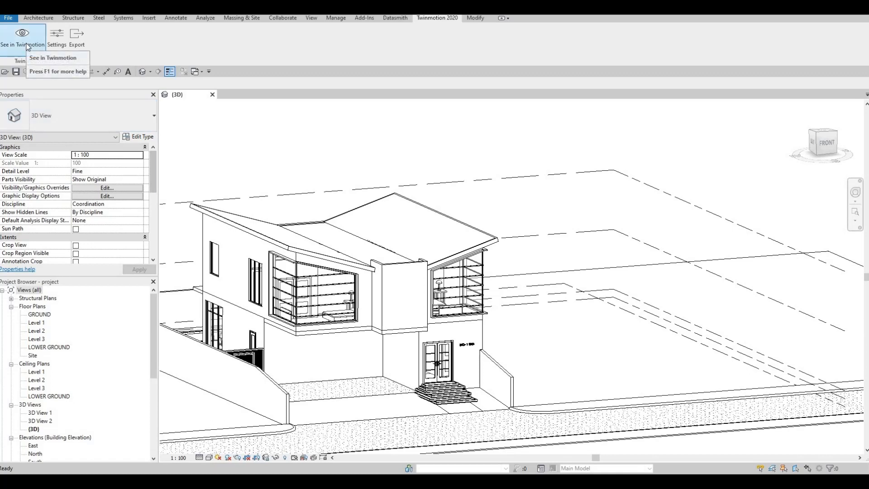
{"action": "left_click", "coordinate": [27, 45]}
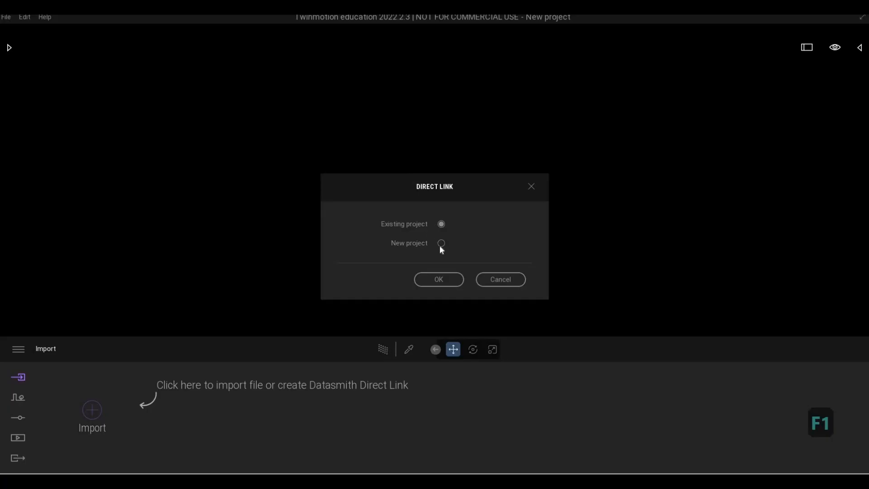
{"action": "left_click", "coordinate": [441, 246]}
{"action": "left_click", "coordinate": [446, 281]}
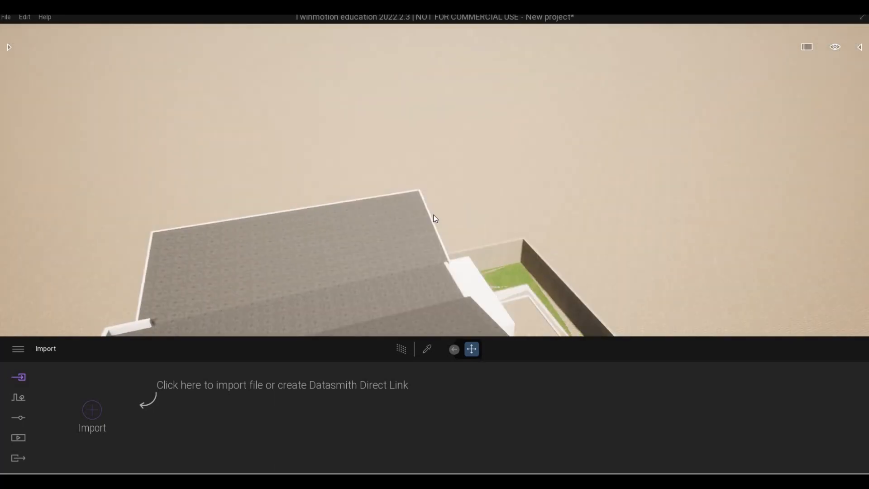
Step: Fly the camera around the imported house to inspect it from different angles
{"action": "key", "text": "a"}
{"action": "key", "text": "a"}
{"action": "key", "text": "a"}
{"action": "key", "text": "a"}
{"action": "key", "text": "e"}
{"action": "key", "text": "e"}
{"action": "key", "text": "e"}
{"action": "key", "text": "e"}
{"action": "key", "text": "e"}
{"action": "key", "text": "e"}
{"action": "key", "text": "e"}
{"action": "key", "text": "e"}
{"action": "key", "text": "e"}
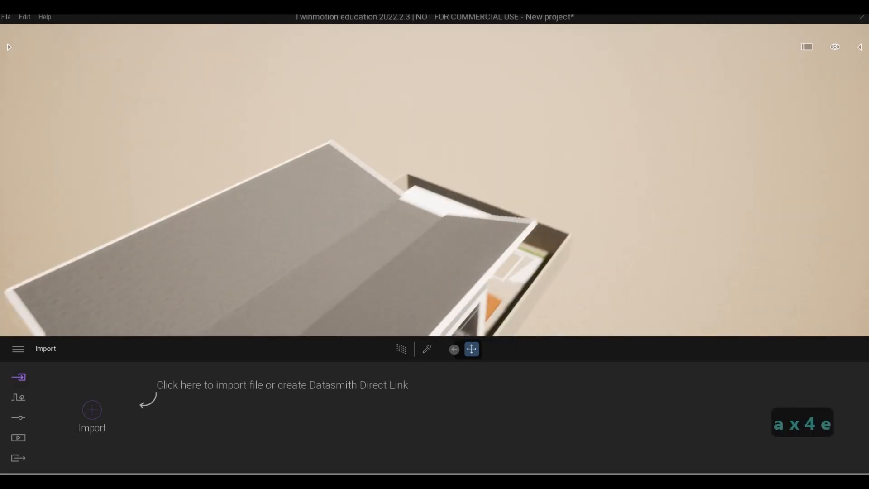
{"action": "key", "text": "s"}
{"action": "key", "text": "s"}
{"action": "key", "text": "s"}
{"action": "key", "text": "s"}
{"action": "key", "text": "s"}
{"action": "key", "text": "s"}
{"action": "key", "text": "e"}
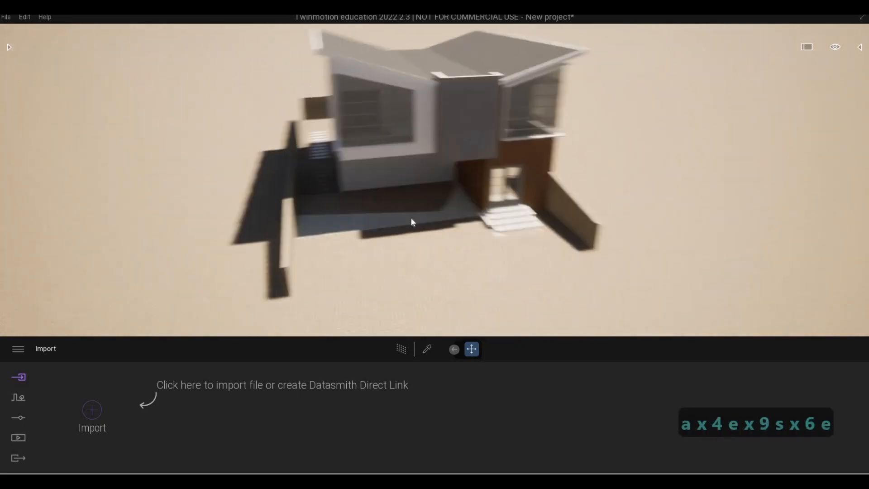
{"action": "key", "text": "F1"}
{"action": "key", "text": "s"}
{"action": "key", "text": "d"}
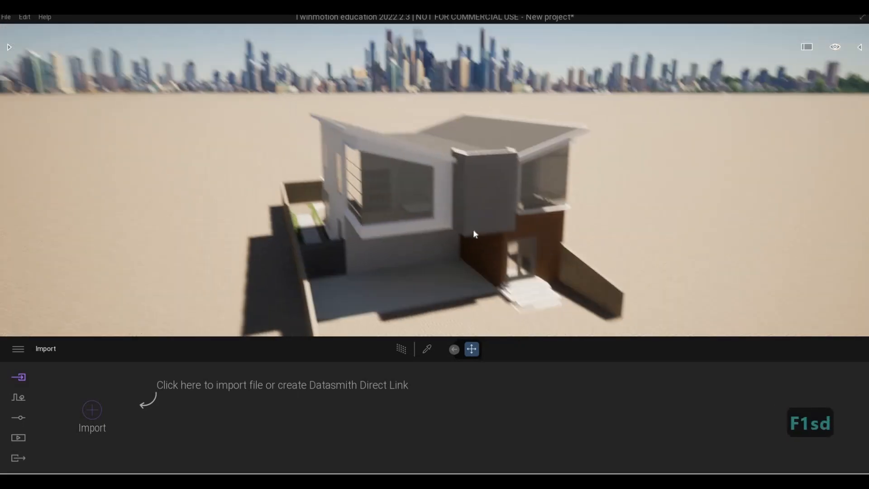
{"action": "key", "text": "d"}
{"action": "key", "text": "w"}
{"action": "key", "text": "e"}
{"action": "key", "text": "a"}
{"action": "key", "text": "s"}
Step: Select the imported model and move it down about 0.45 along the vertical axis
{"action": "left_click", "coordinate": [640, 232]}
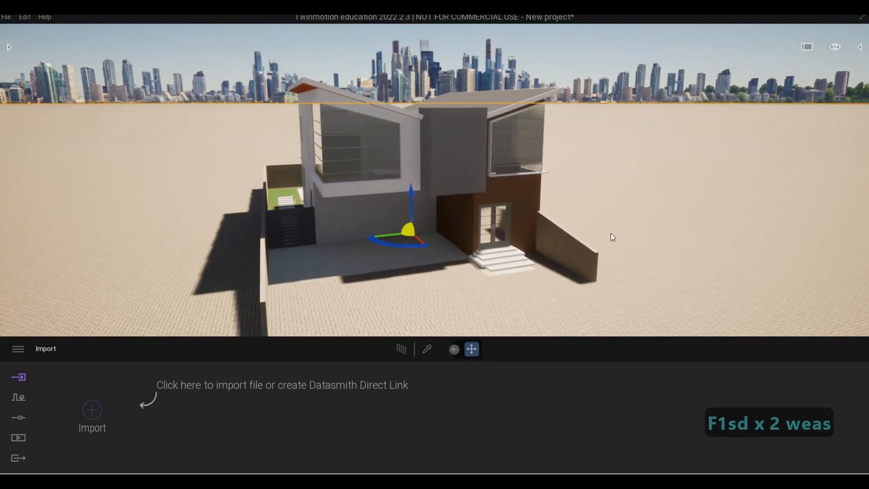
{"action": "left_click", "coordinate": [413, 190]}
{"action": "left_click_drag", "start_coordinate": [412, 189], "coordinate": [515, 223]}
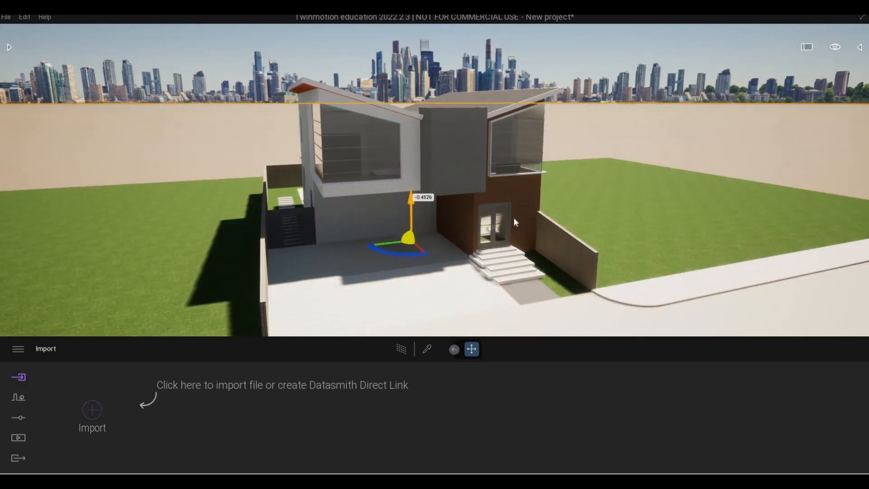
{"action": "right_click_drag", "start_coordinate": [515, 222], "coordinate": [523, 226]}
{"action": "key", "text": "a"}
{"action": "key", "text": "e"}
{"action": "key", "text": "s"}
{"action": "key", "text": "e"}
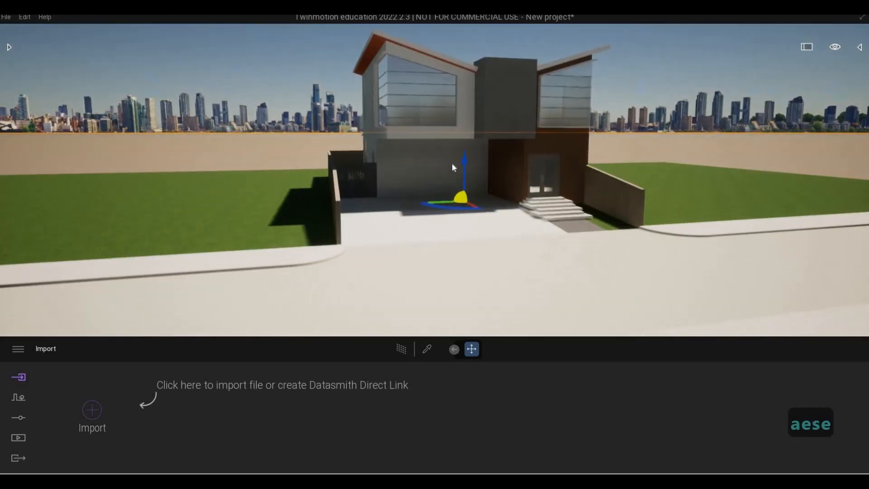
{"action": "left_click_drag", "start_coordinate": [452, 163], "coordinate": [453, 162]}
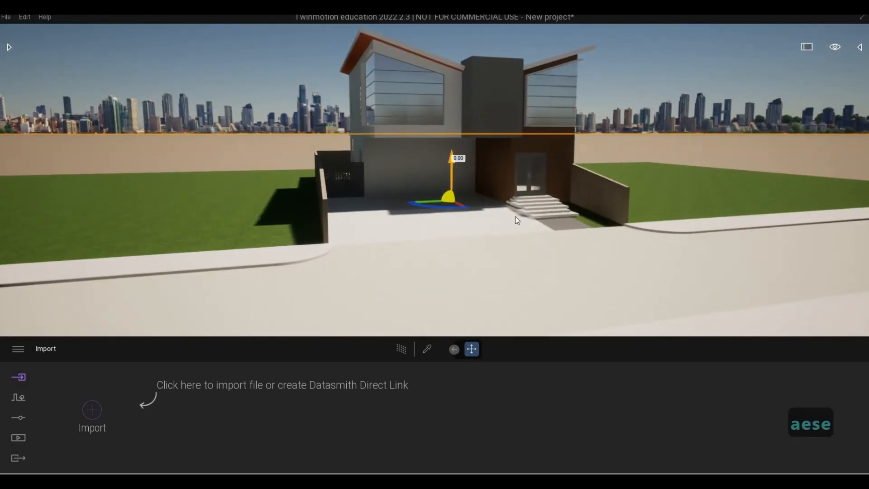
{"action": "key", "text": "s"}
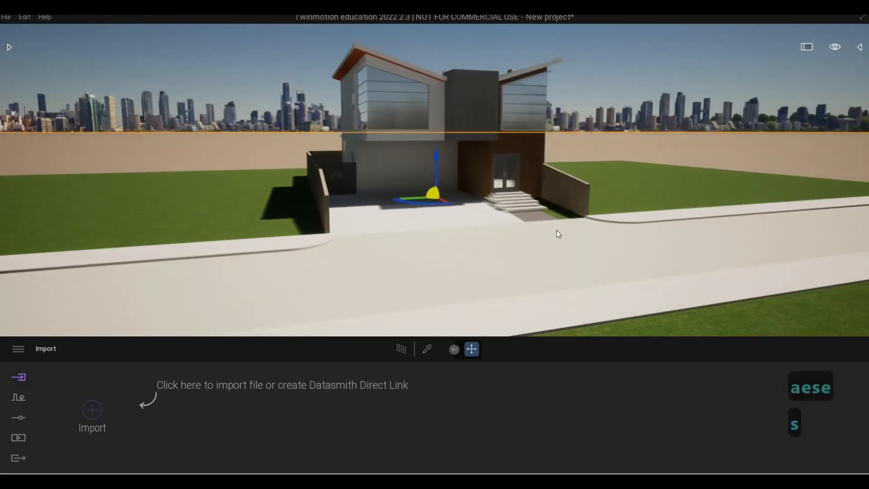
{"action": "key", "text": "F1"}
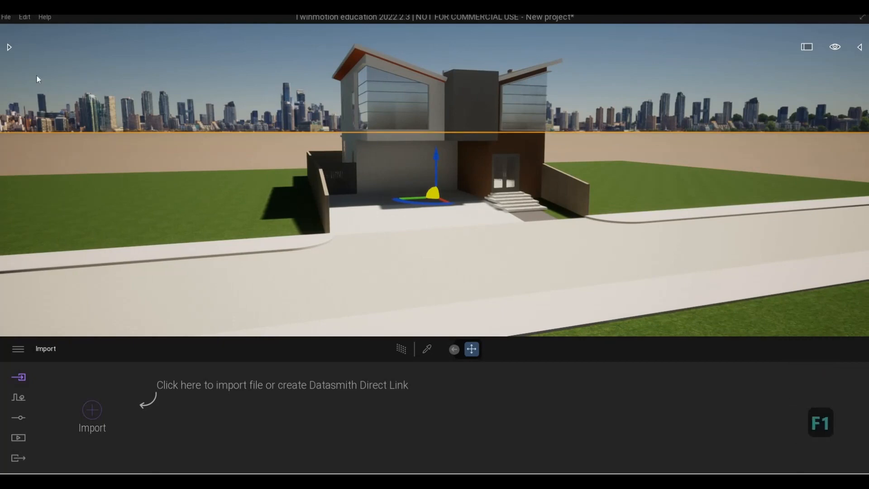
Step: Open the library panel and sign in to Epic Games, acknowledging the sign-in message
{"action": "left_click", "coordinate": [9, 47]}
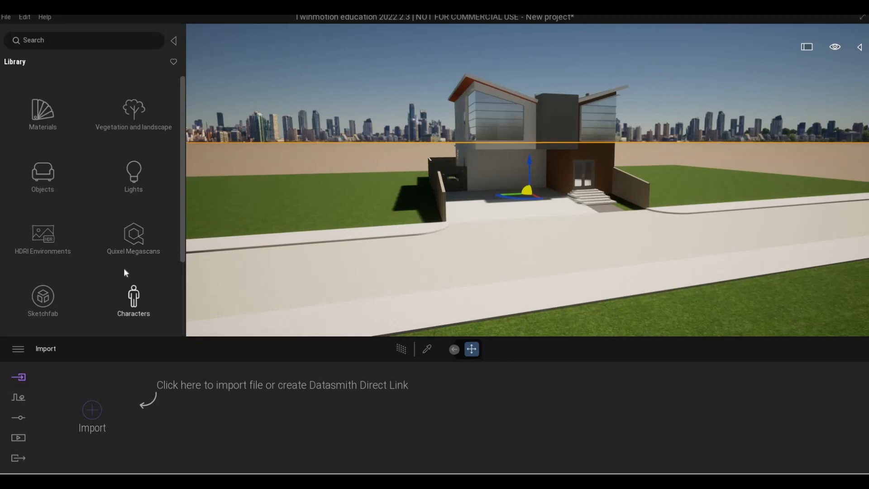
{"action": "scroll", "coordinate": [124, 272], "scroll_direction": "down", "scroll_amount": 1}
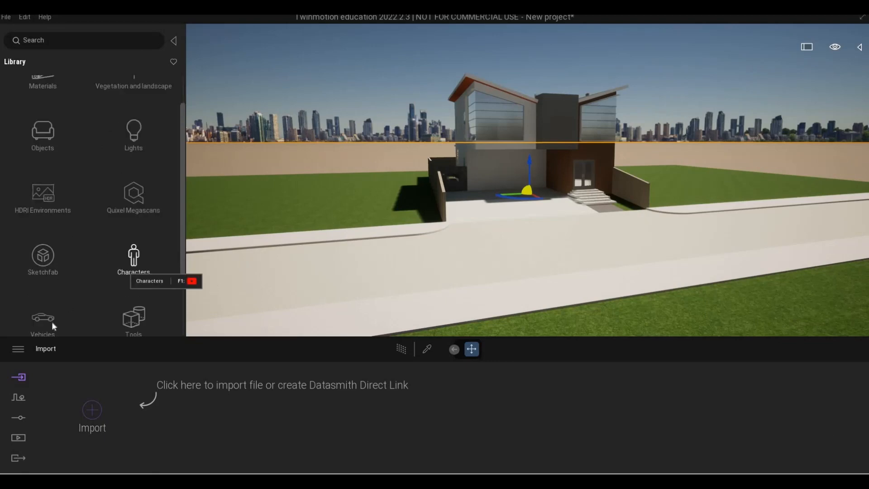
{"action": "left_click", "coordinate": [17, 350]}
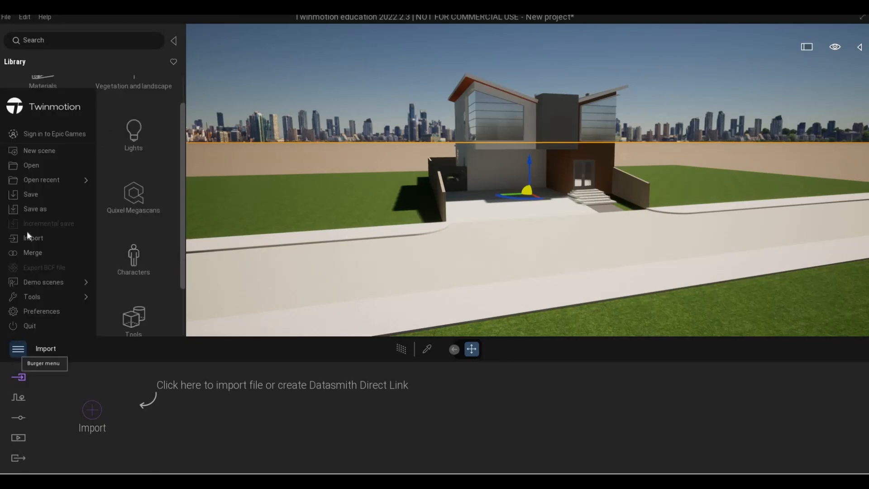
{"action": "left_click", "coordinate": [40, 136]}
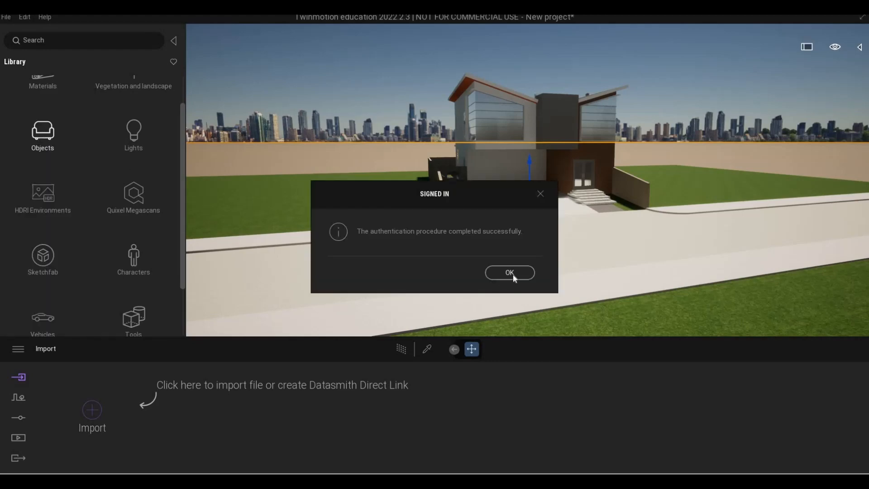
{"action": "left_click", "coordinate": [512, 273]}
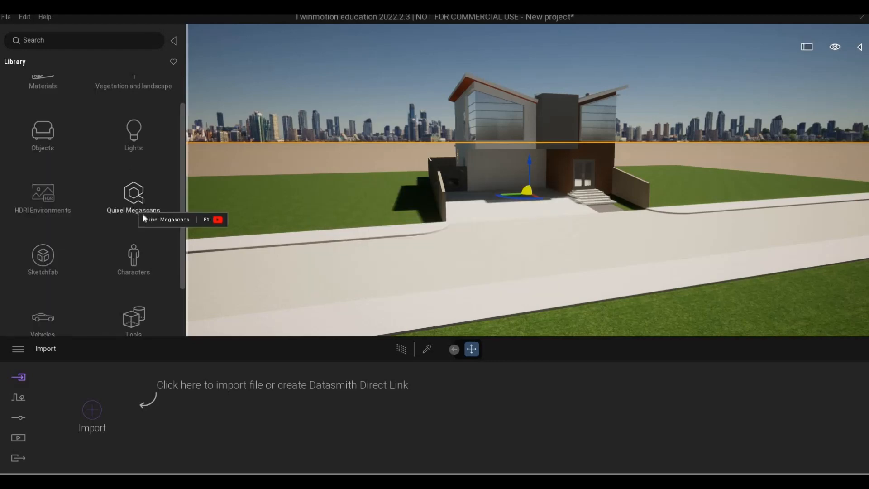
Step: Apply the Two sided glass material from the Glass materials library to the house's window glazing
{"action": "key", "text": "a"}
{"action": "key", "text": "w"}
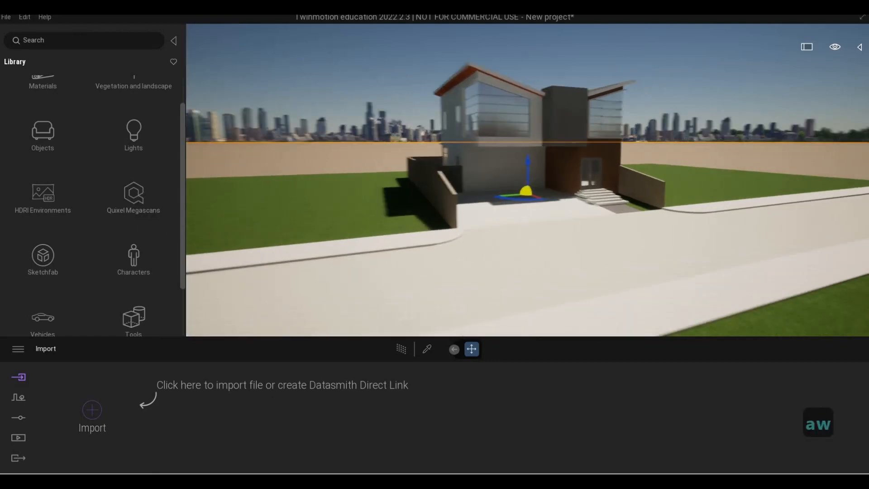
{"action": "key", "text": "d"}
{"action": "key", "text": "a"}
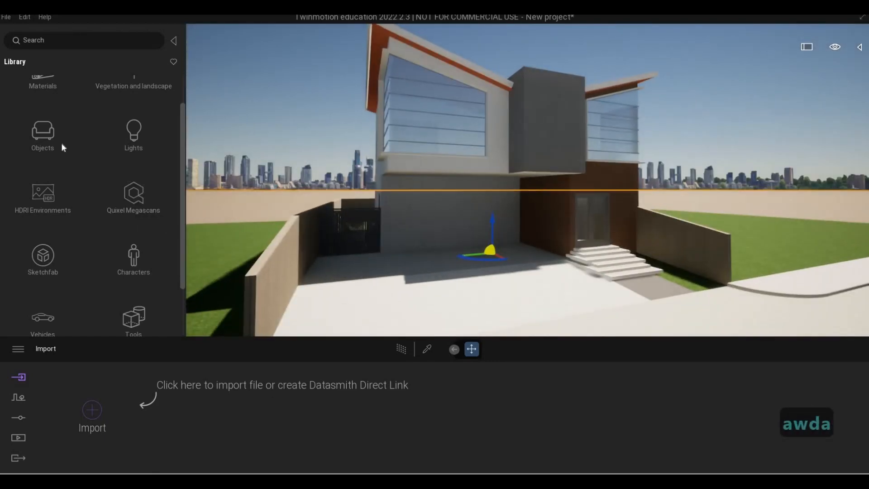
{"action": "scroll", "coordinate": [48, 110], "scroll_direction": "up", "scroll_amount": 2}
{"action": "left_click", "coordinate": [45, 115]}
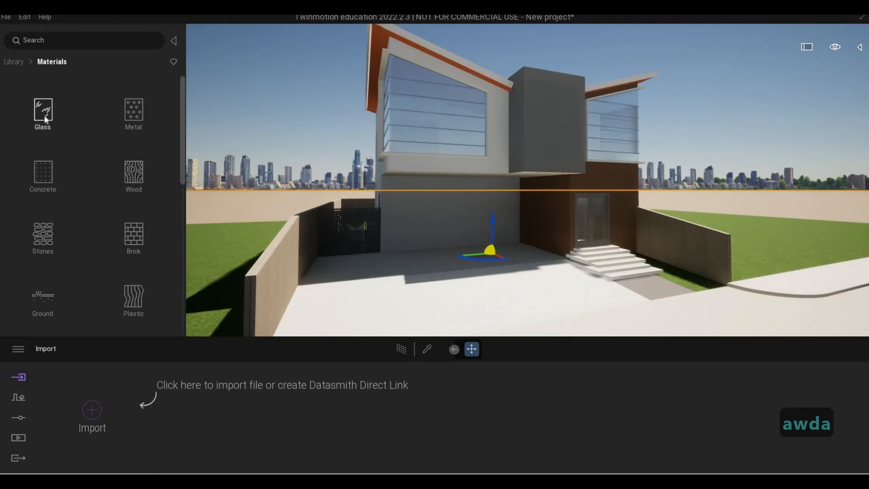
{"action": "left_click", "coordinate": [44, 115]}
{"action": "key", "text": "w"}
{"action": "key", "text": "q"}
{"action": "key", "text": "w"}
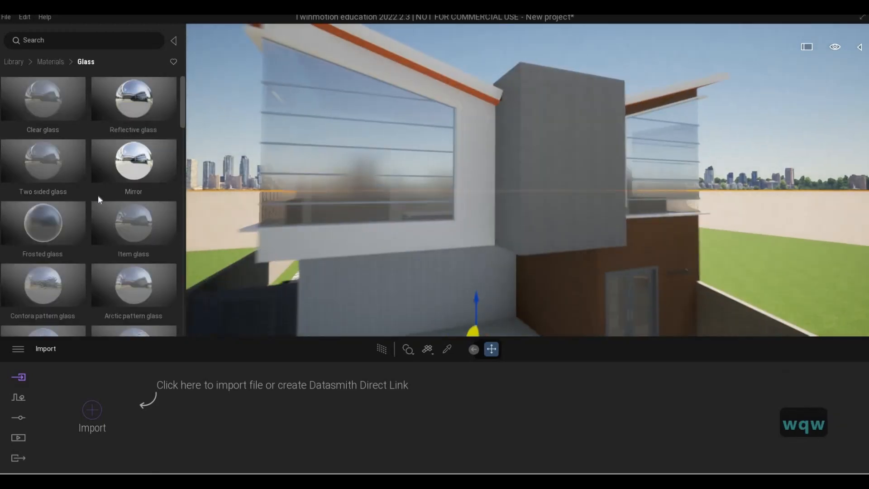
{"action": "key", "text": "a"}
{"action": "mouse_move", "coordinate": [34, 169]}
{"action": "left_click_drag", "start_coordinate": [58, 174], "coordinate": [439, 226]}
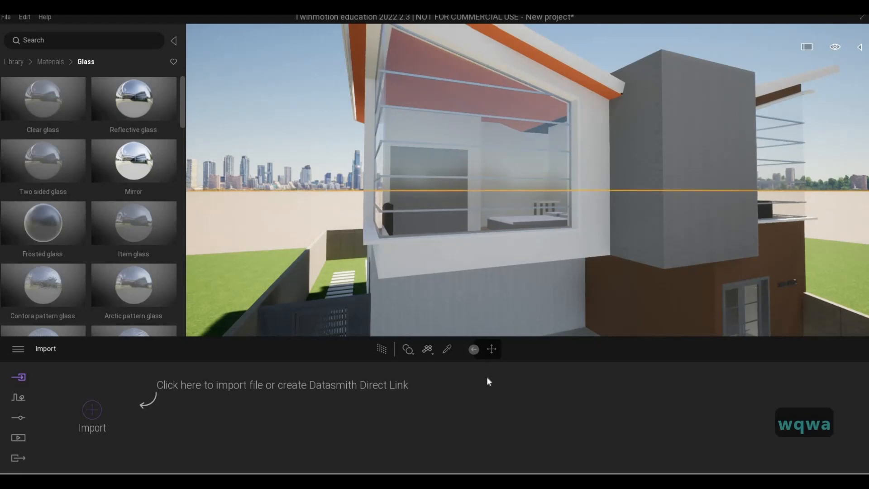
Step: Set the glass material's opacity to 41% and its colour to grey 888888
{"action": "left_click_drag", "start_coordinate": [513, 433], "coordinate": [520, 419]}
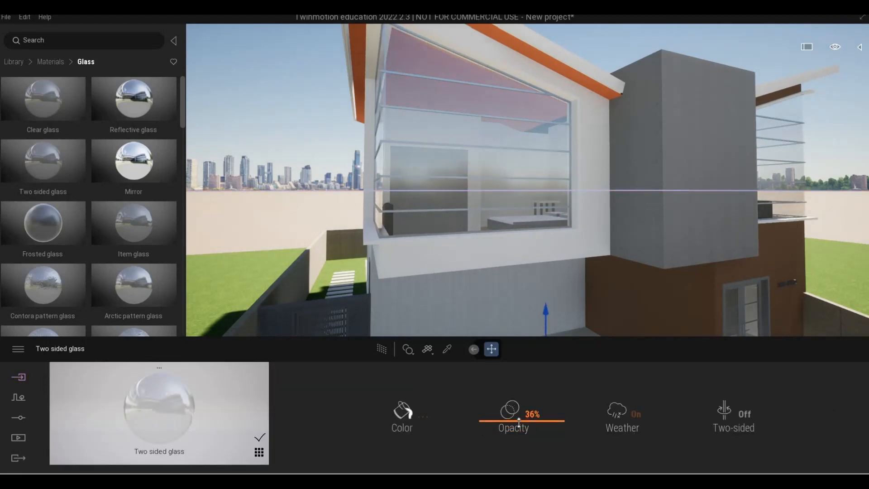
{"action": "left_click_drag", "start_coordinate": [514, 421], "coordinate": [510, 419]}
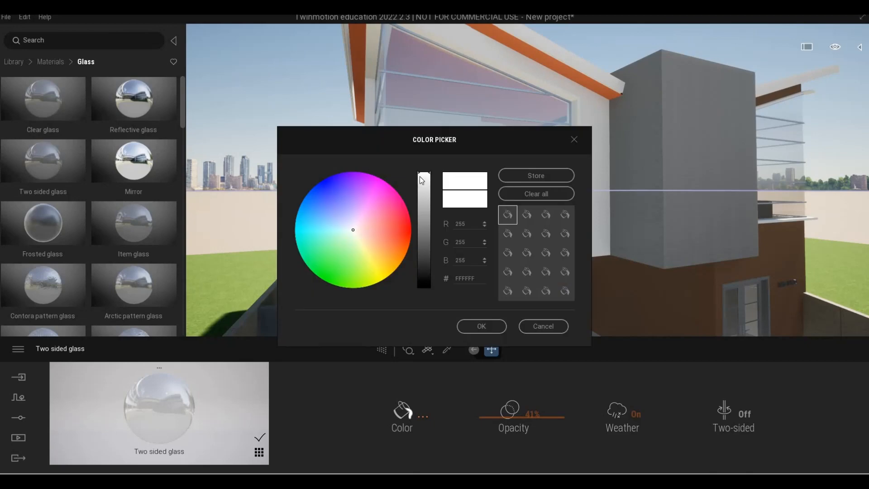
{"action": "left_click_drag", "start_coordinate": [423, 179], "coordinate": [424, 227]}
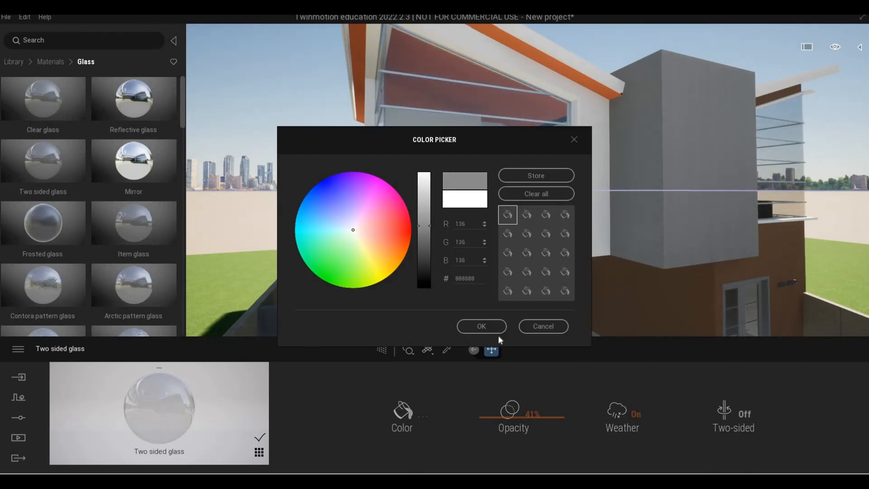
{"action": "left_click", "coordinate": [482, 326]}
Step: Fly the camera around the house to review the tinted glazing
{"action": "key", "text": "s"}
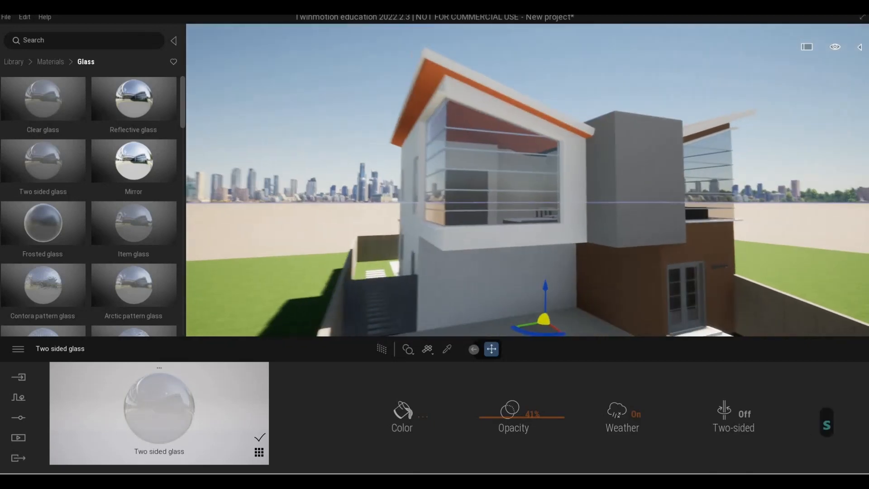
{"action": "key", "text": "e"}
{"action": "key", "text": "d"}
{"action": "key", "text": "d"}
{"action": "key", "text": "d"}
{"action": "key", "text": "d"}
{"action": "key", "text": "d"}
{"action": "key", "text": "d"}
{"action": "key", "text": "a"}
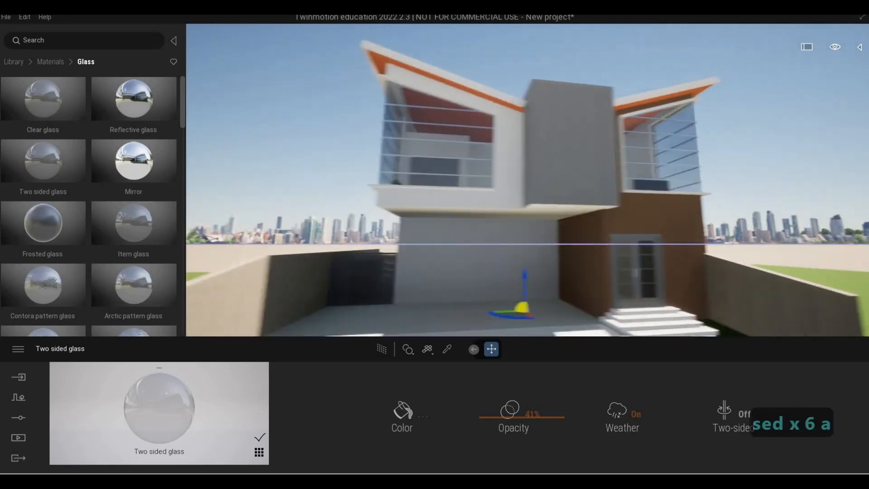
{"action": "key", "text": "q"}
{"action": "key", "text": "a"}
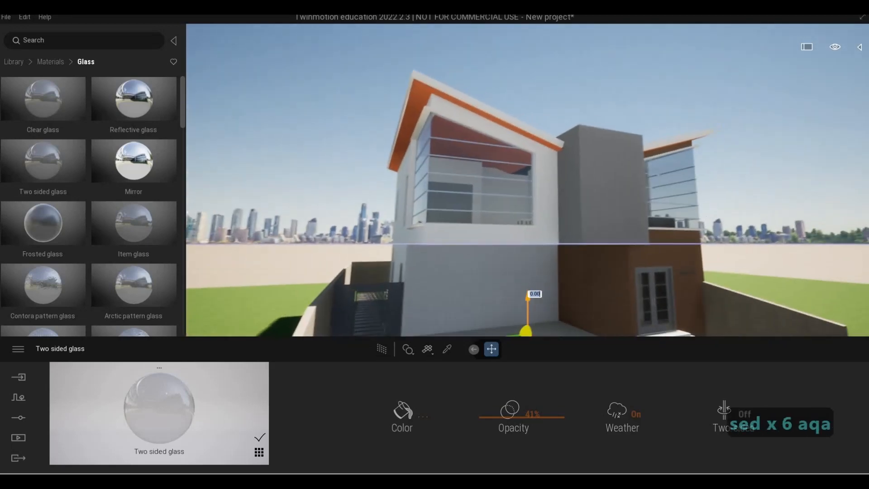
{"action": "key", "text": "w"}
{"action": "key", "text": "w"}
{"action": "key", "text": "w"}
{"action": "key", "text": "a"}
{"action": "key", "text": "s"}
{"action": "key", "text": "d"}
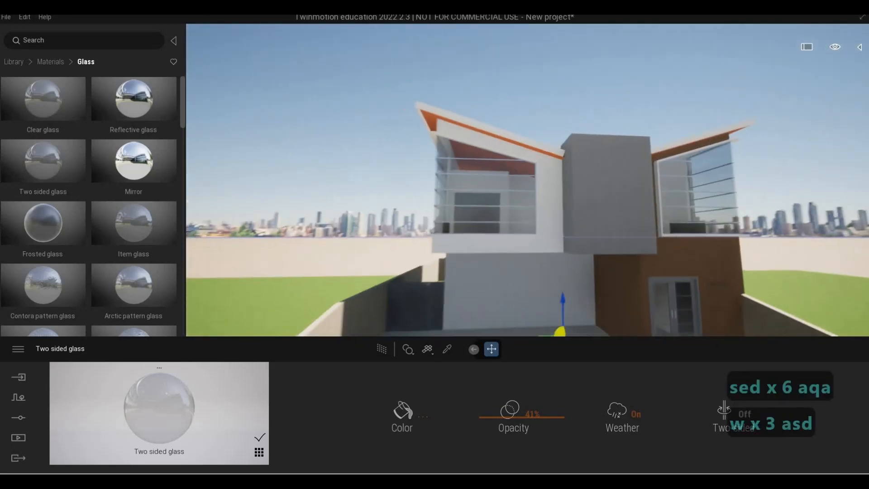
Step: Fly around the front and driveway of the house to inspect the model from several angles
{"action": "key", "text": "a"}
{"action": "key", "text": "e"}
{"action": "key", "text": "F1"}
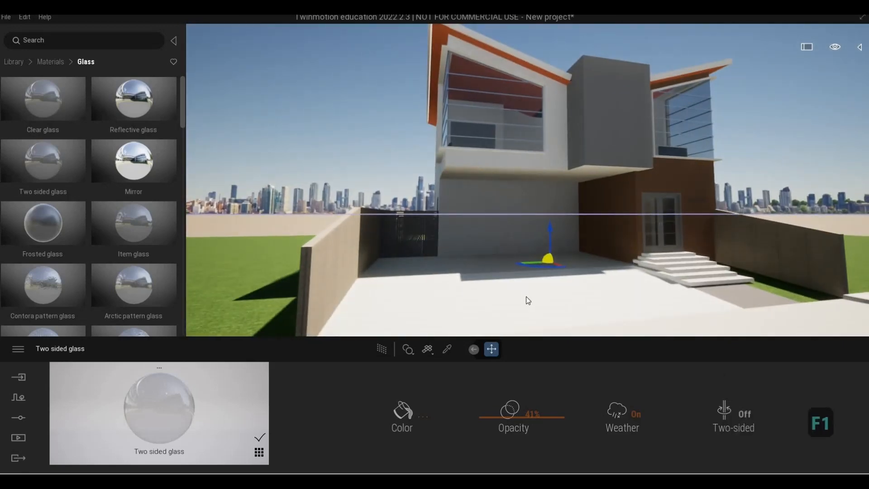
{"action": "key", "text": "a"}
{"action": "key", "text": "s"}
{"action": "key", "text": "Escape"}
{"action": "key", "text": "s"}
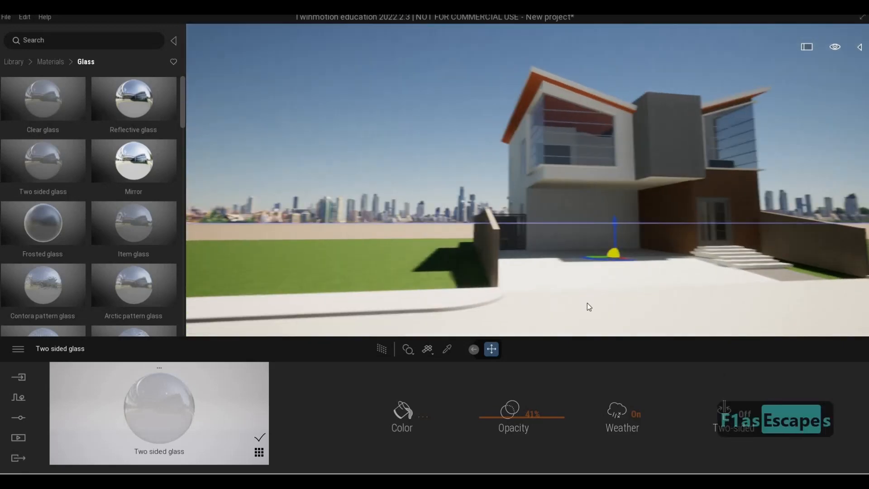
{"action": "key", "text": "d"}
{"action": "key", "text": "w"}
{"action": "key", "text": "q"}
{"action": "key", "text": "Escape"}
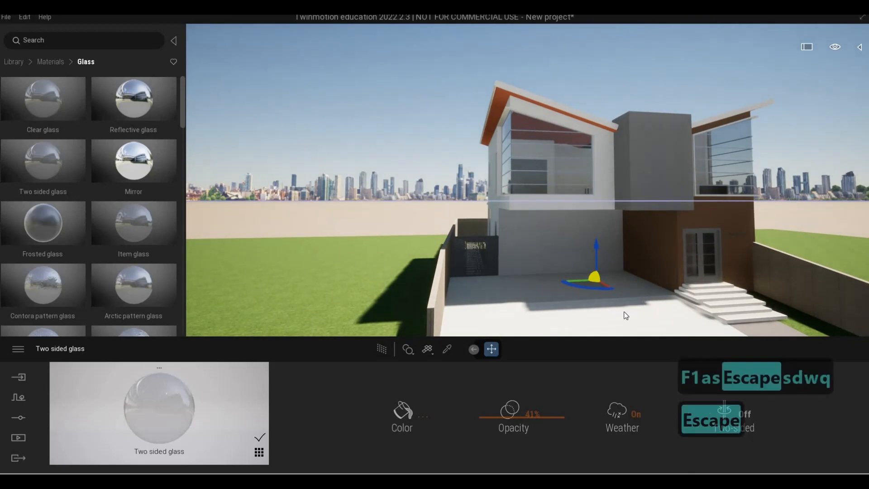
{"action": "key", "text": "s"}
{"action": "key", "text": "e"}
{"action": "key", "text": "w"}
{"action": "key", "text": "w"}
{"action": "key", "text": "q"}
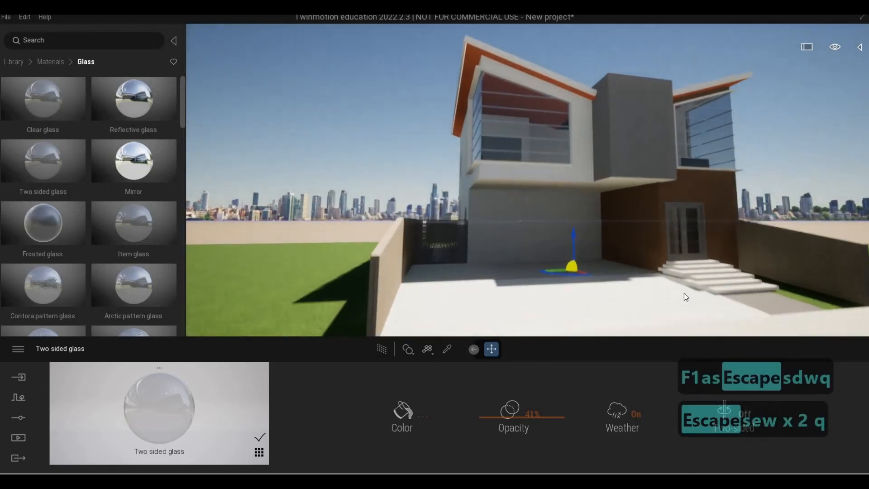
{"action": "key", "text": "s"}
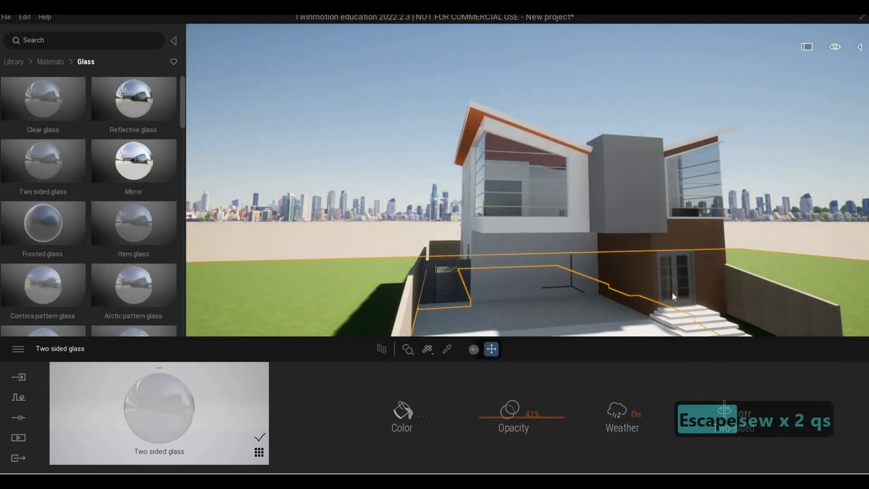
{"action": "key", "text": "Escape"}
{"action": "key", "text": "Escape"}
{"action": "key", "text": "d"}
{"action": "key", "text": "w"}
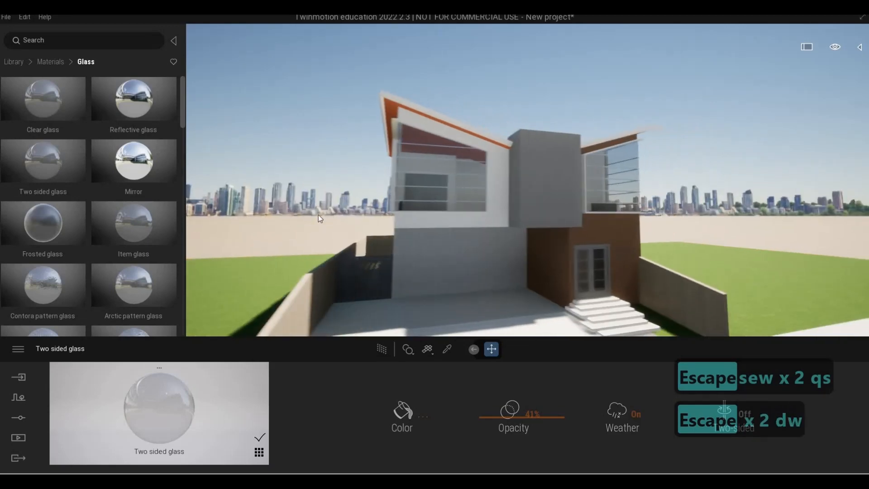
{"action": "key", "text": "e"}
Step: Apply Chestnut 01 A from the Wood materials library to the upper box volume and set its scale to 10
{"action": "right_click", "coordinate": [105, 91]}
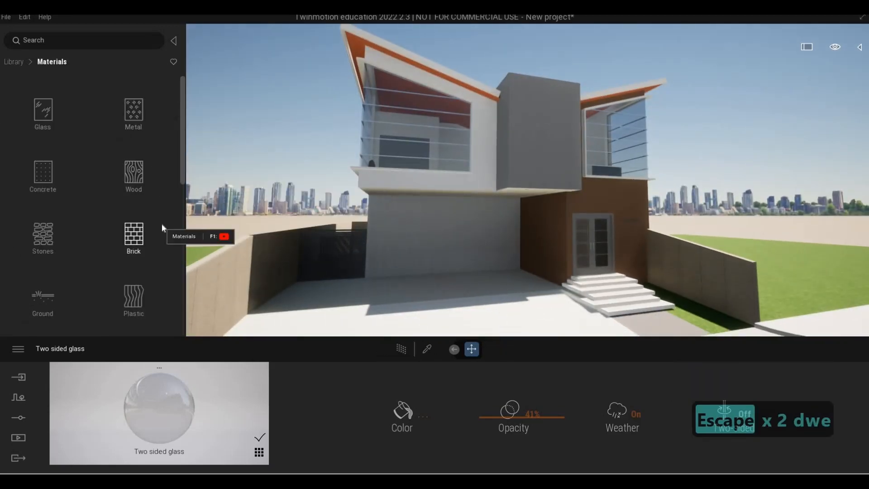
{"action": "scroll", "coordinate": [102, 239], "scroll_direction": "down", "scroll_amount": 1}
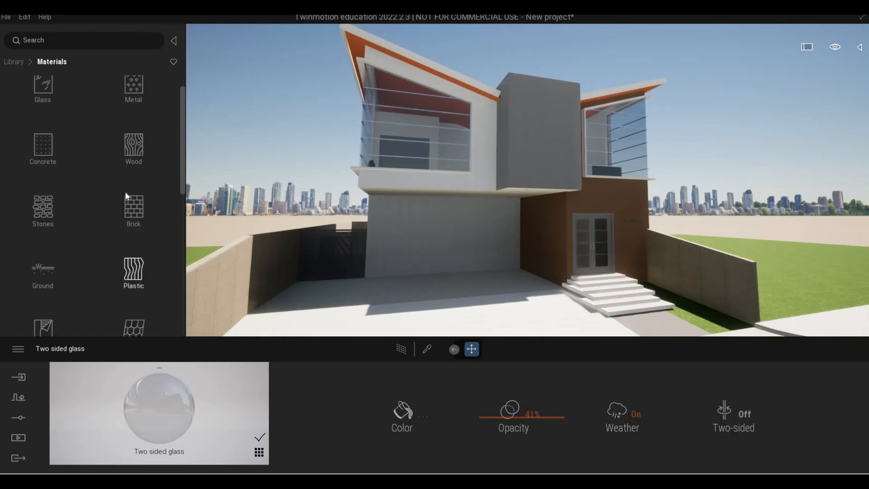
{"action": "left_click", "coordinate": [142, 167]}
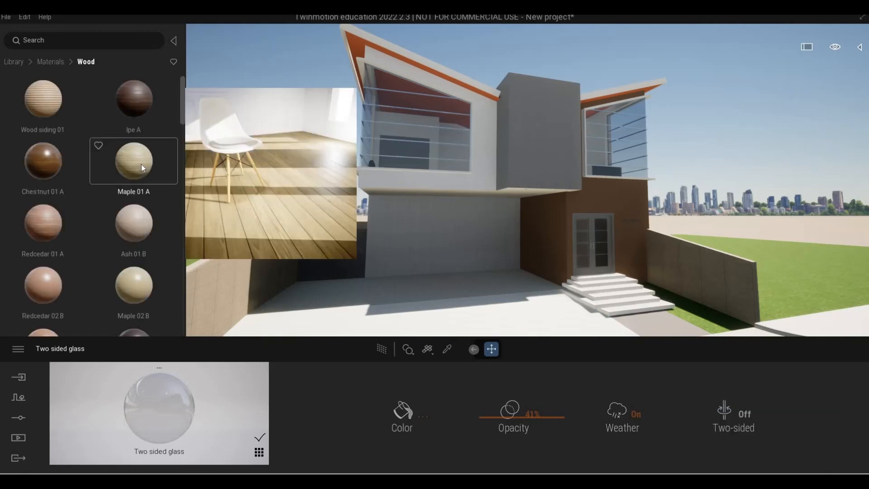
{"action": "key", "text": "d"}
{"action": "key", "text": "w"}
{"action": "key", "text": "a"}
{"action": "key", "text": "w"}
{"action": "key", "text": "q"}
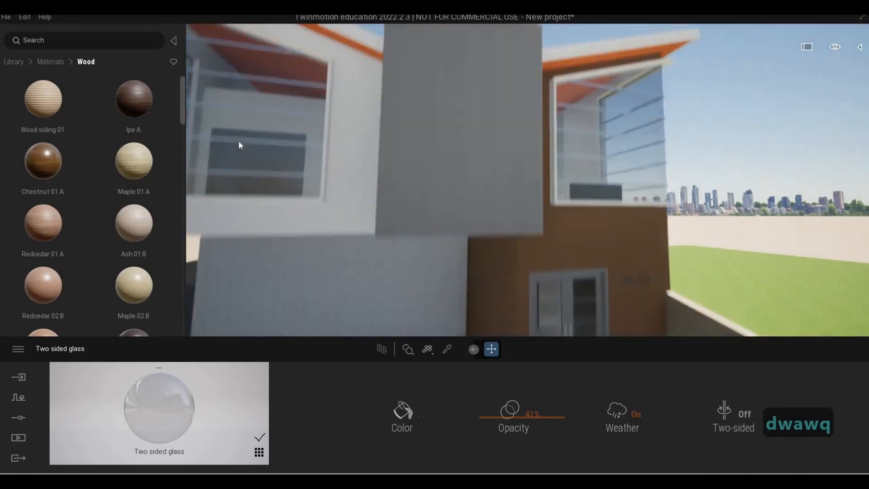
{"action": "left_click_drag", "start_coordinate": [420, 143], "coordinate": [420, 144]}
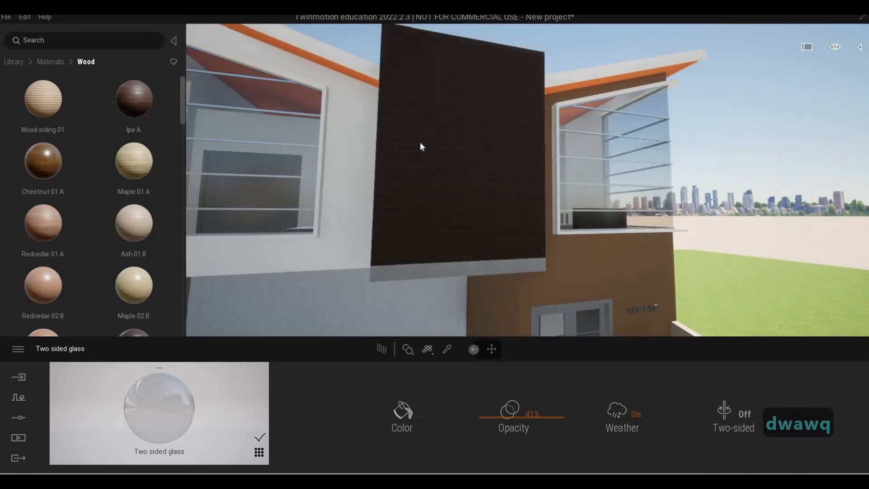
{"action": "left_click_drag", "start_coordinate": [61, 159], "coordinate": [451, 152]}
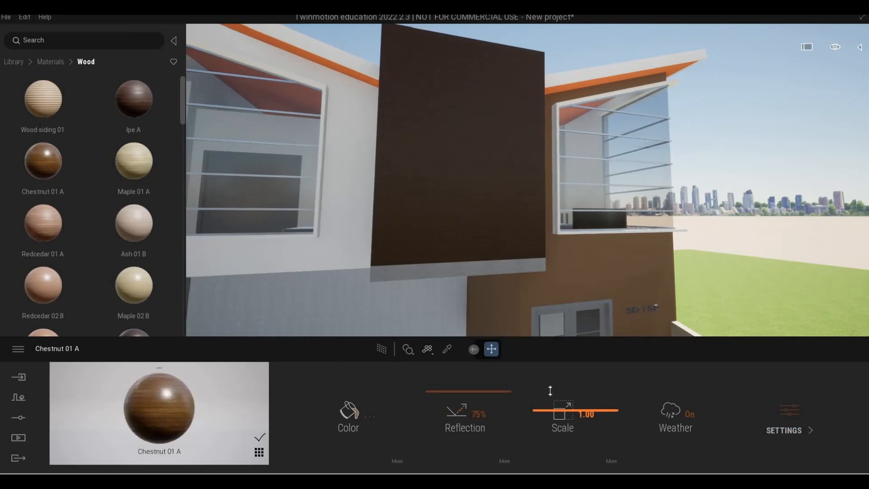
{"action": "left_click_drag", "start_coordinate": [547, 370], "coordinate": [548, 361]}
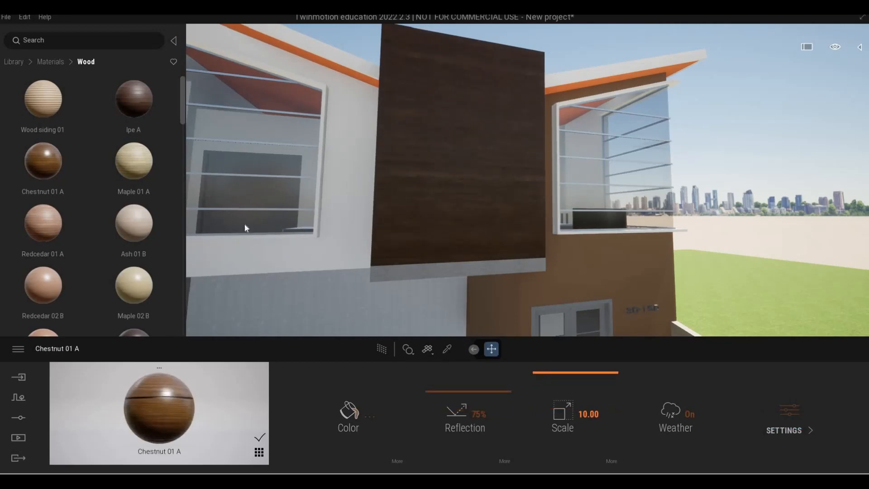
Step: Undo the wood material and scale changes on the upper box
{"action": "key", "text": "w"}
{"action": "key", "text": "w"}
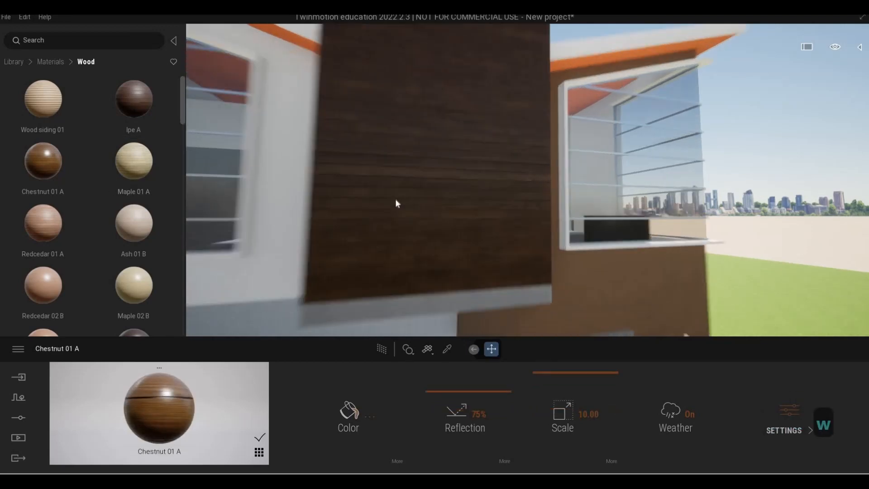
{"action": "key", "text": "s"}
{"action": "key", "text": "e"}
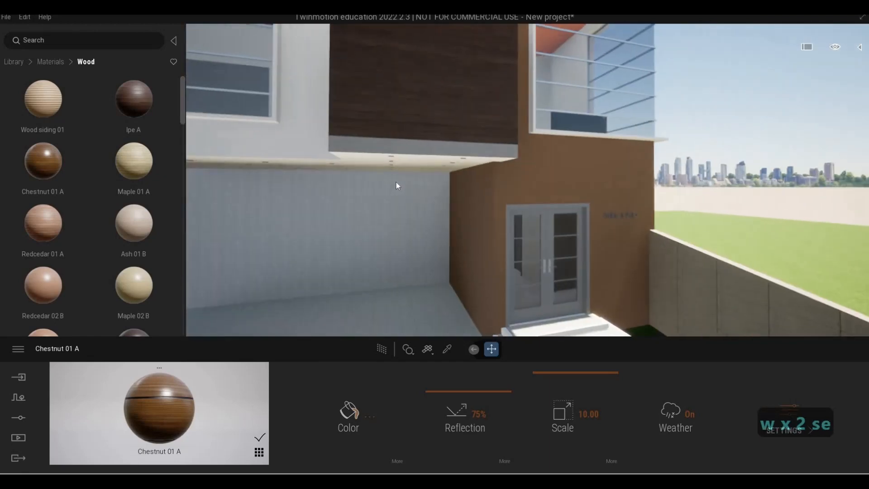
{"action": "key", "text": "w"}
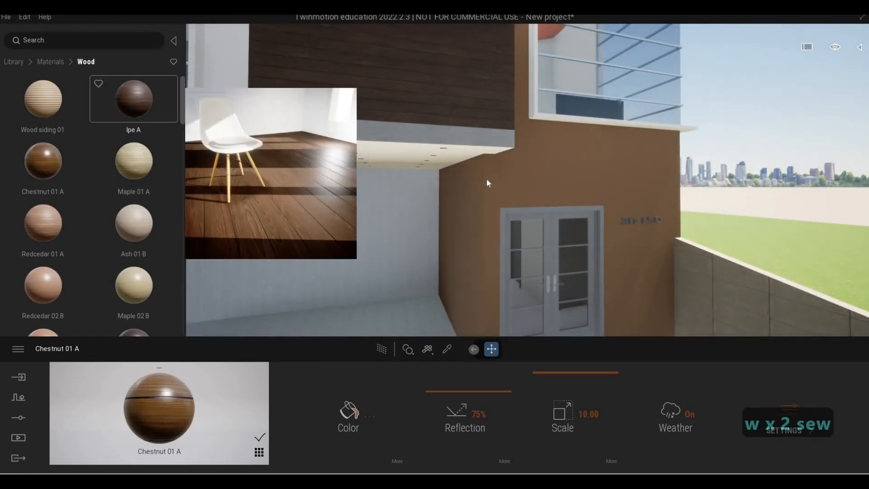
{"action": "key", "text": "s"}
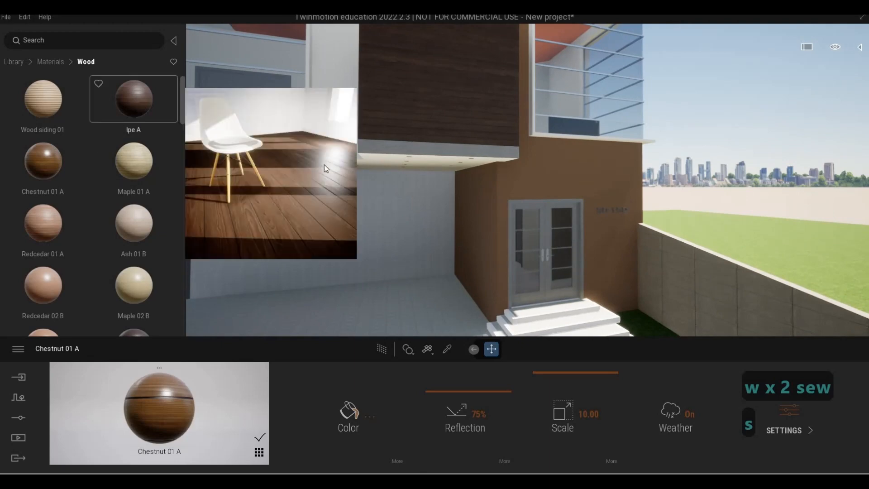
{"action": "key", "text": "ctrl+z"}
{"action": "key", "text": "ctrl+z"}
{"action": "key", "text": "ctrl+z"}
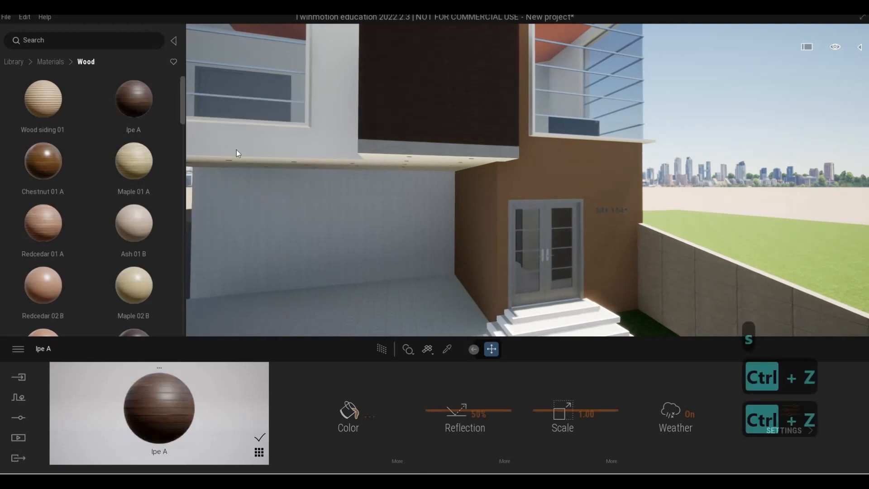
Step: Apply Chestnut 01 A to the lower wall beside the entrance door and set its scale to 9.97
{"action": "left_click_drag", "start_coordinate": [480, 213], "coordinate": [482, 211]}
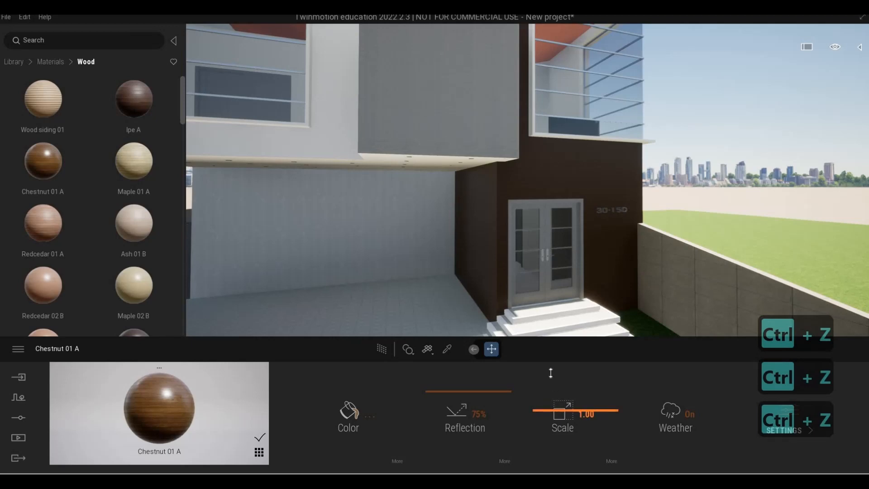
{"action": "left_click_drag", "start_coordinate": [551, 373], "coordinate": [547, 358]}
Step: Fly around the lower wall to inspect the Chestnut wood texture up close
{"action": "key", "text": "d"}
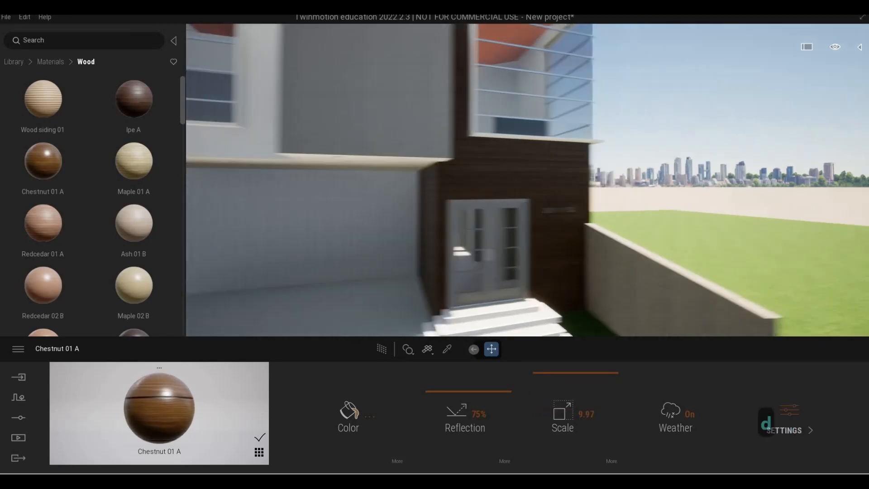
{"action": "key", "text": "d"}
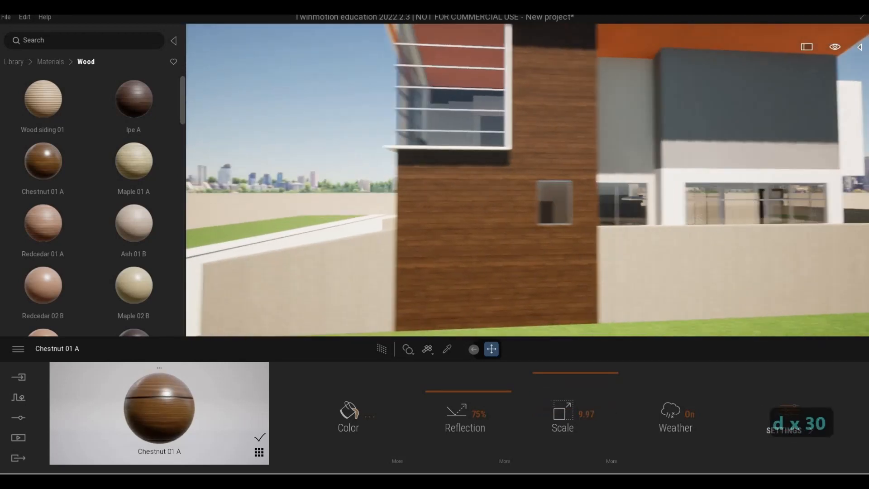
{"action": "key", "text": "a"}
{"action": "key", "text": "w"}
{"action": "key", "text": "d"}
{"action": "key", "text": "a"}
{"action": "key", "text": "a"}
{"action": "key", "text": "a"}
{"action": "key", "text": "a"}
{"action": "key", "text": "a"}
{"action": "key", "text": "a"}
{"action": "key", "text": "a"}
{"action": "key", "text": "a"}
{"action": "key", "text": "a"}
{"action": "key", "text": "a"}
{"action": "key", "text": "a"}
{"action": "key", "text": "a"}
{"action": "key", "text": "a"}
{"action": "key", "text": "a"}
{"action": "key", "text": "a"}
{"action": "key", "text": "a"}
{"action": "key", "text": "a"}
{"action": "key", "text": "a"}
{"action": "key", "text": "a"}
{"action": "key", "text": "a"}
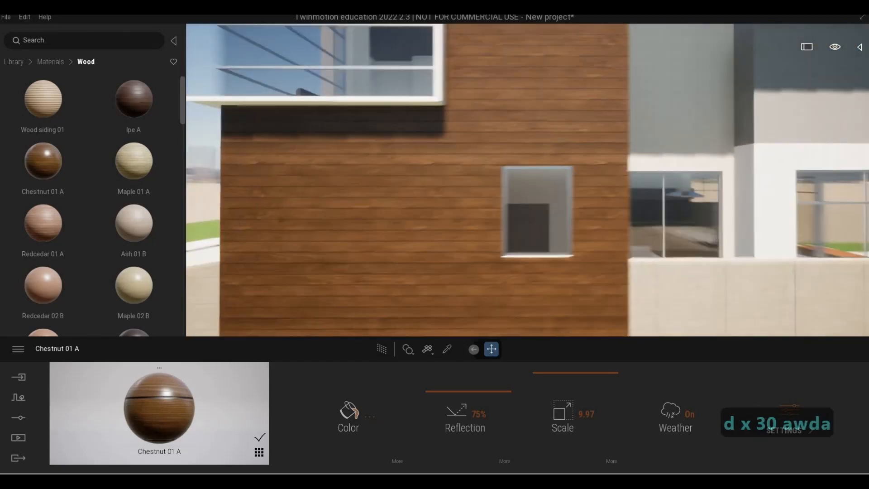
{"action": "key", "text": "s"}
{"action": "key", "text": "w"}
{"action": "key", "text": "d"}
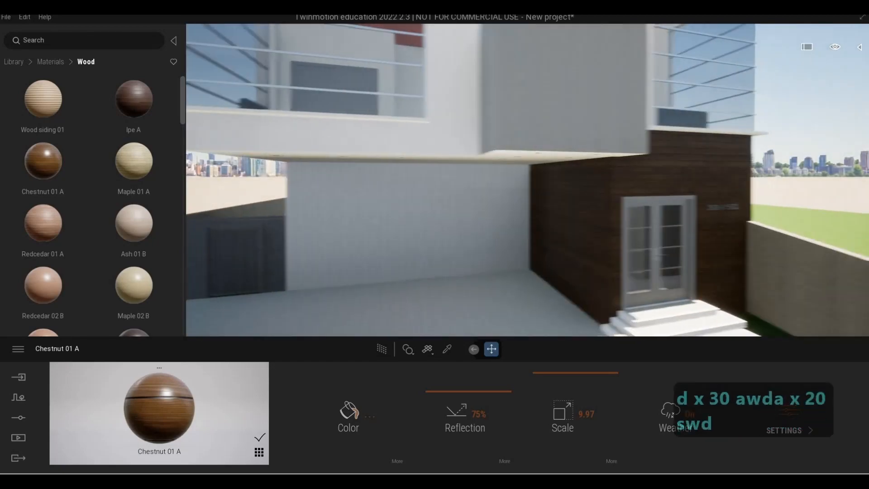
{"action": "key", "text": "e"}
{"action": "key", "text": "q"}
Step: Apply Stacked stone 05 from the Stones materials library to the upper box and set its scale to 7.69
{"action": "left_click", "coordinate": [49, 62]}
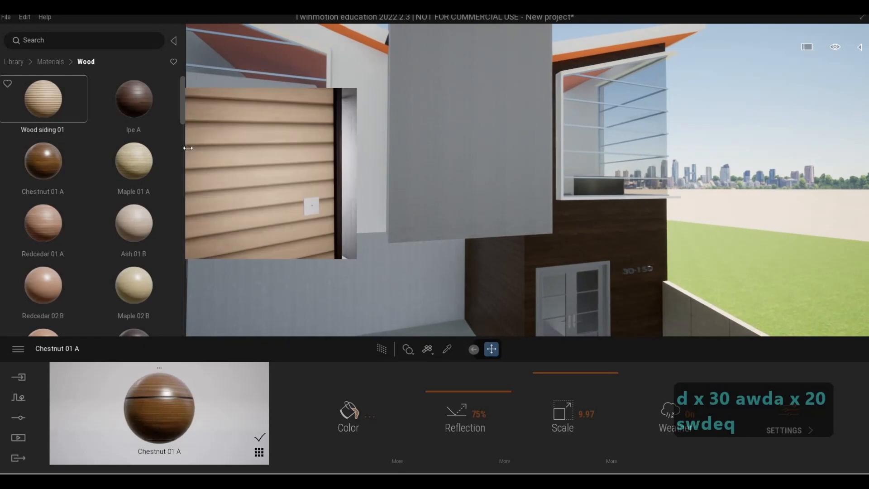
{"action": "scroll", "coordinate": [123, 265], "scroll_direction": "down", "scroll_amount": 1}
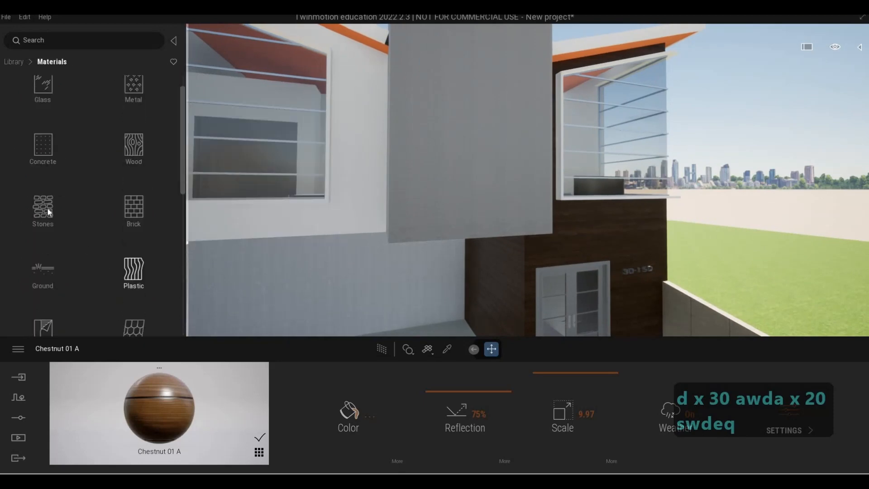
{"action": "left_click", "coordinate": [59, 199]}
{"action": "left_click_drag", "start_coordinate": [140, 291], "coordinate": [460, 182]}
{"action": "left_click_drag", "start_coordinate": [121, 276], "coordinate": [186, 272]}
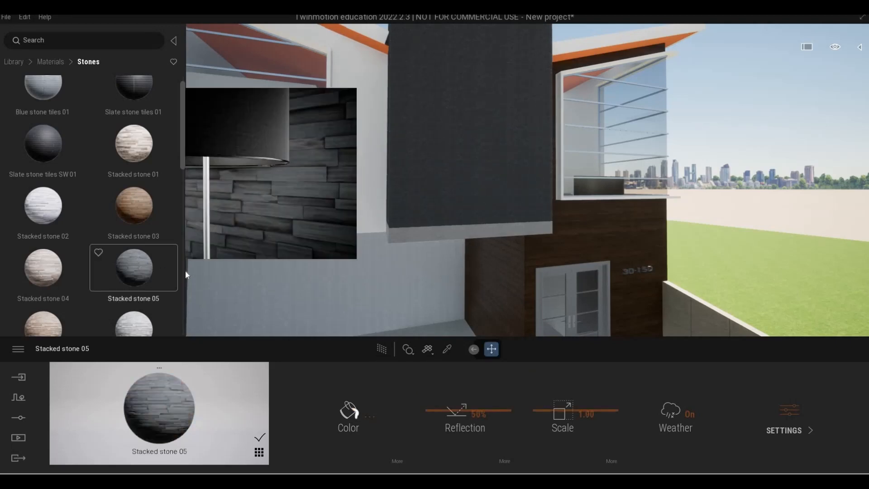
{"action": "left_click_drag", "start_coordinate": [543, 392], "coordinate": [539, 380]}
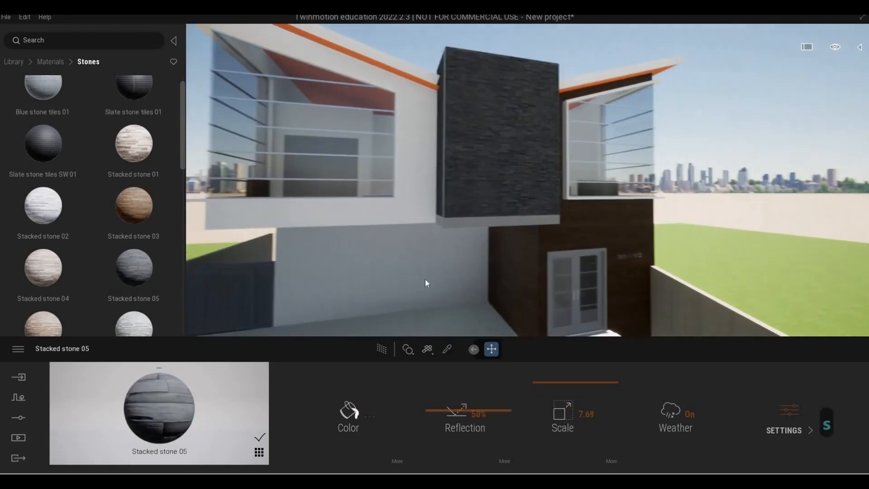
Step: Retry applying Stacked stone 05 to the upper box and undo the stone material changes
{"action": "key", "text": "Up"}
{"action": "left_click_drag", "start_coordinate": [133, 267], "coordinate": [395, 262]}
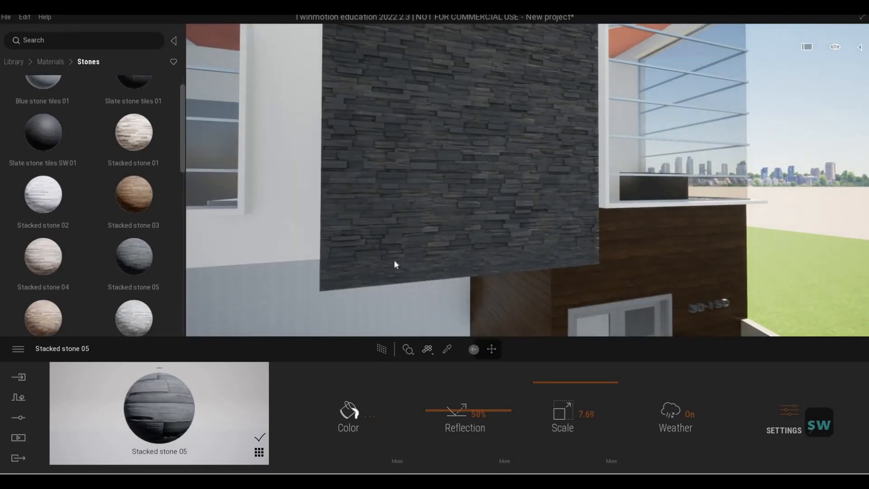
{"action": "key", "text": "s"}
{"action": "key", "text": "ctrl+z"}
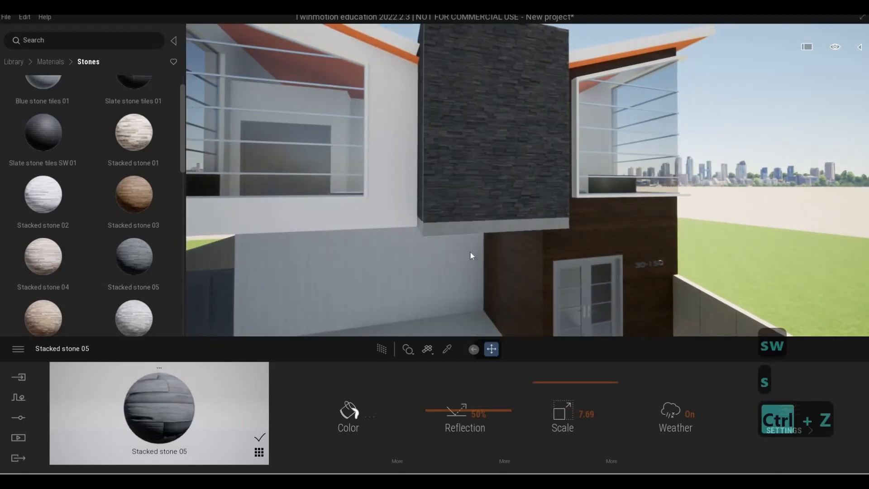
{"action": "key", "text": "w"}
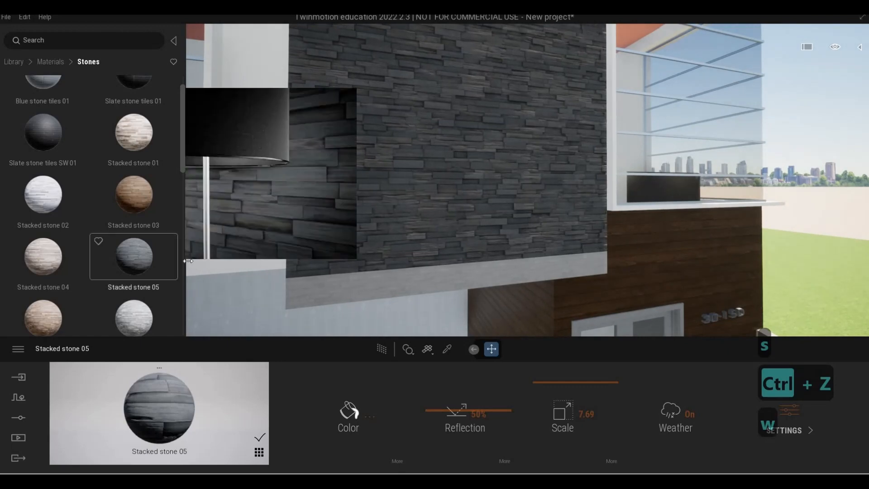
{"action": "left_click_drag", "start_coordinate": [351, 315], "coordinate": [360, 297]}
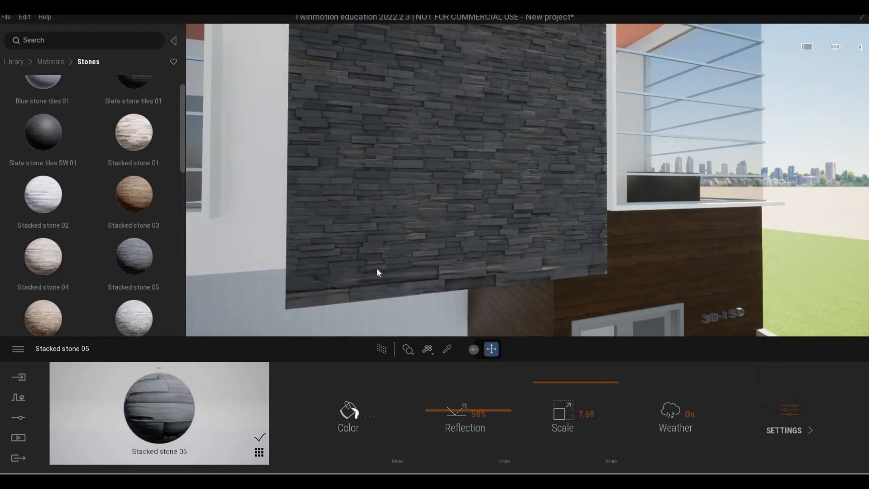
{"action": "key", "text": "ctrl+z"}
{"action": "key", "text": "s"}
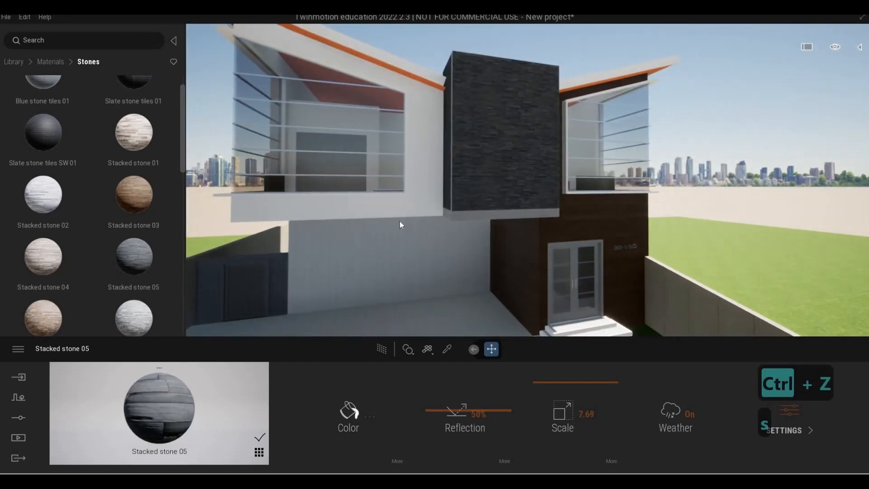
{"action": "key", "text": "ctrl+z"}
{"action": "key", "text": "ctrl+z"}
{"action": "key", "text": "w"}
{"action": "left_click_drag", "start_coordinate": [148, 266], "coordinate": [468, 200]}
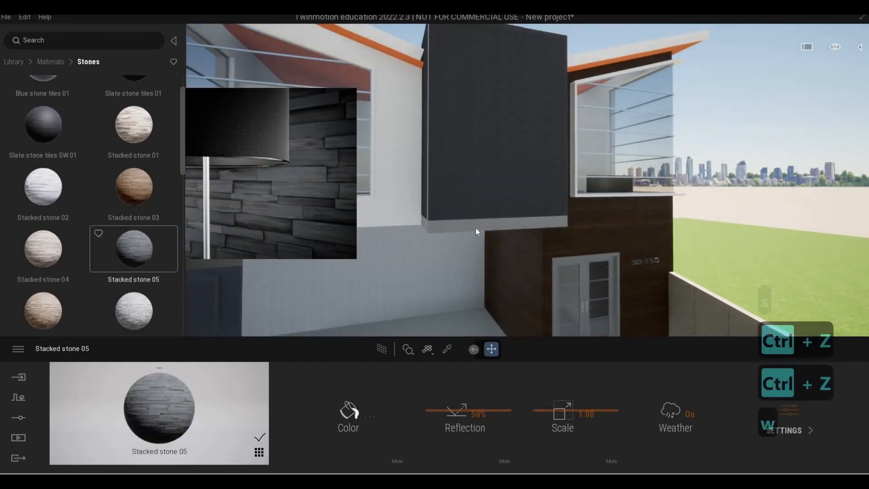
{"action": "key", "text": "w"}
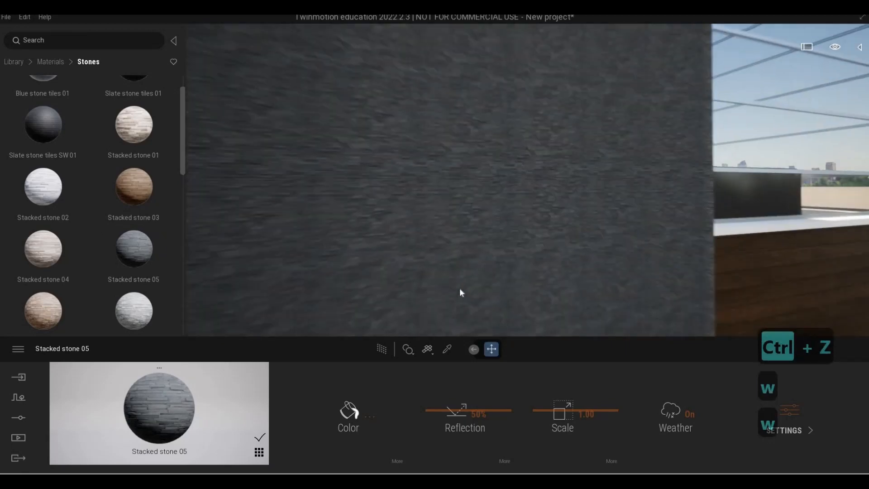
{"action": "key", "text": "s"}
{"action": "key", "text": "ctrl+z"}
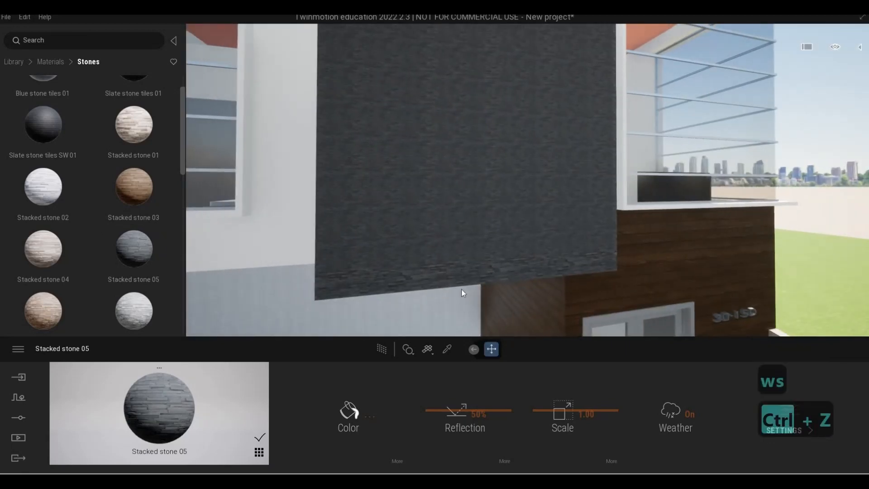
{"action": "key", "text": "ctrl+z"}
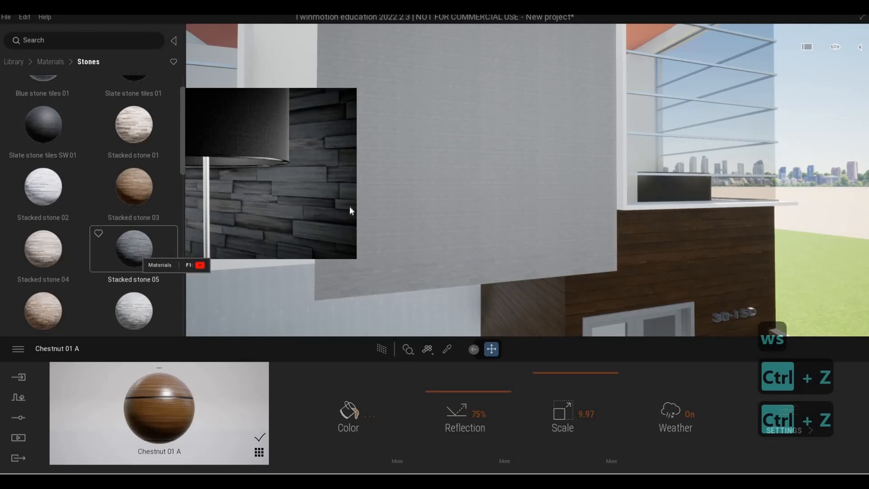
Step: Apply Stacked stone 05 to the upper box above the entrance
{"action": "left_click_drag", "start_coordinate": [352, 211], "coordinate": [303, 239]}
{"action": "key", "text": "s"}
{"action": "key", "text": "a"}
{"action": "key", "text": "d"}
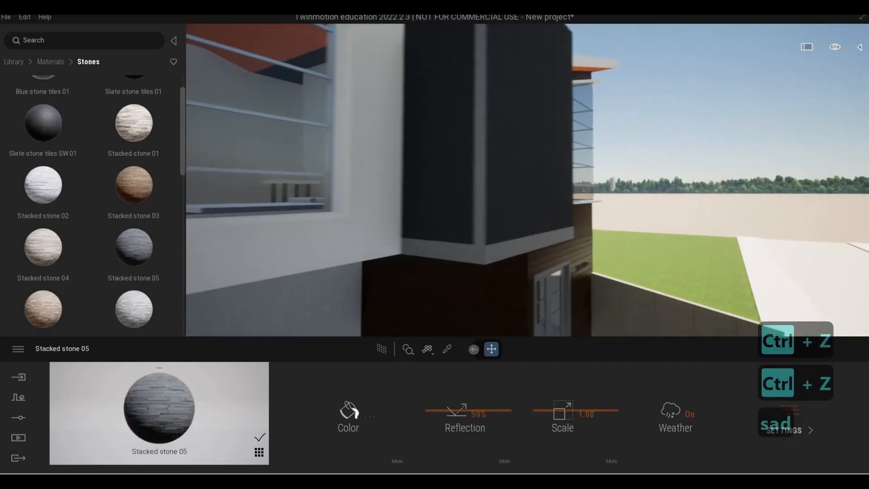
{"action": "key", "text": "a"}
{"action": "key", "text": "w"}
{"action": "key", "text": "a"}
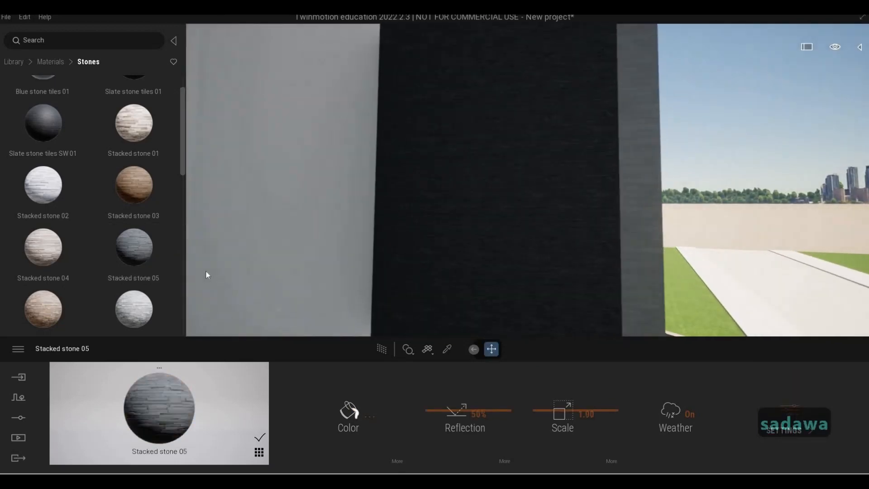
{"action": "key", "text": "d"}
{"action": "scroll", "coordinate": [138, 257], "scroll_direction": "down", "scroll_amount": 1}
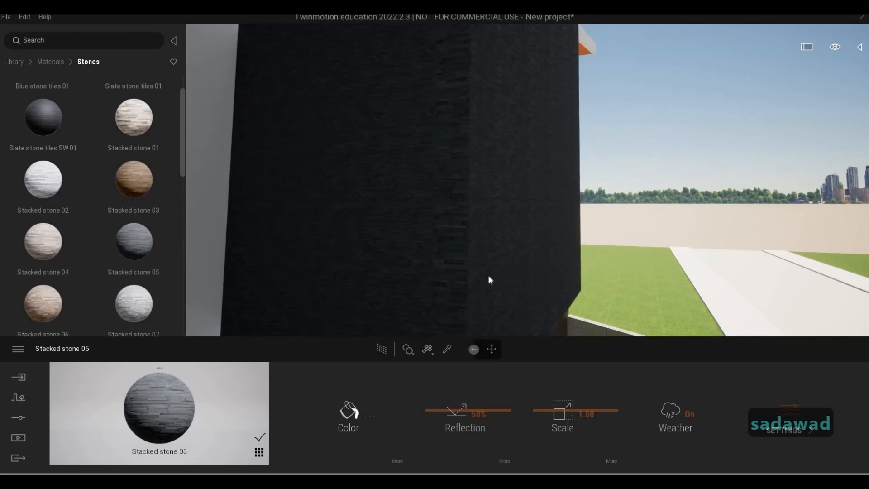
{"action": "key", "text": "d"}
{"action": "key", "text": "s"}
{"action": "right_click_drag", "start_coordinate": [524, 266], "coordinate": [503, 331]}
{"action": "key", "text": "d"}
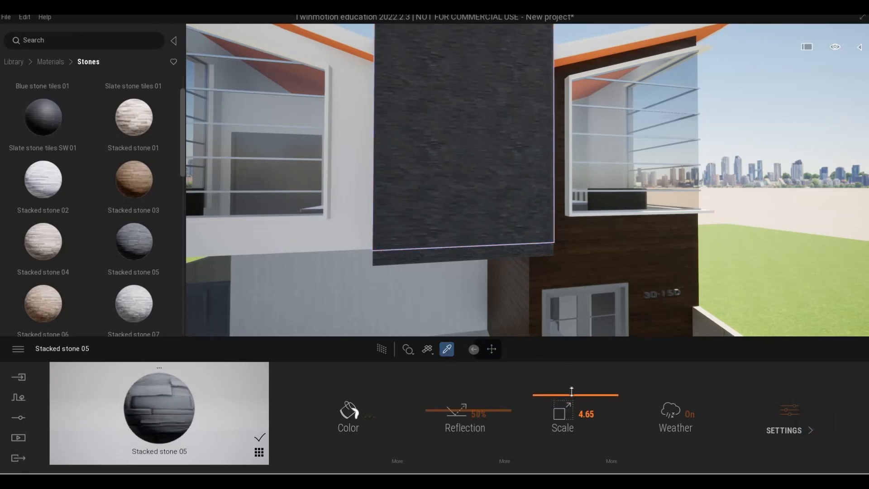
Step: Fly close to the upper box to inspect the stacked stone texture
{"action": "key", "text": "w"}
{"action": "key", "text": "a"}
{"action": "key", "text": "w"}
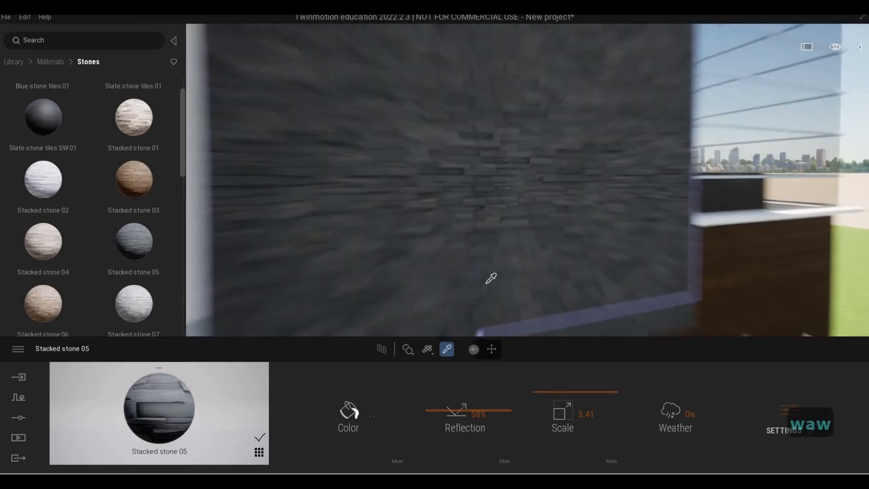
{"action": "key", "text": "e"}
{"action": "key", "text": "s"}
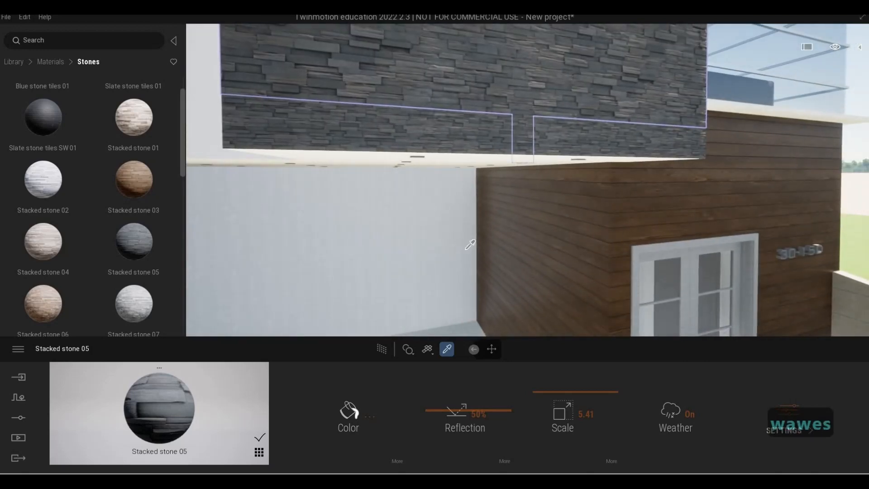
{"action": "key", "text": "q"}
{"action": "key", "text": "a"}
{"action": "key", "text": "d"}
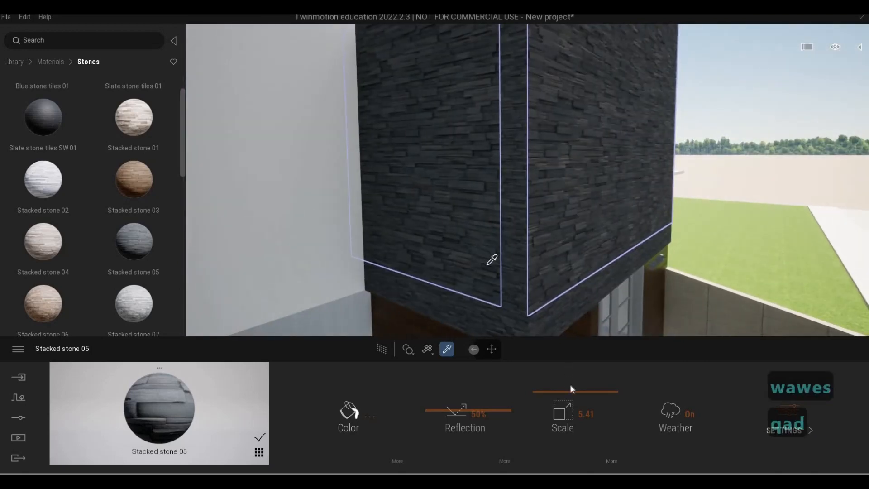
Step: Pick the upper box's stone material and set its scale to 2.04
{"action": "left_click", "coordinate": [448, 349]}
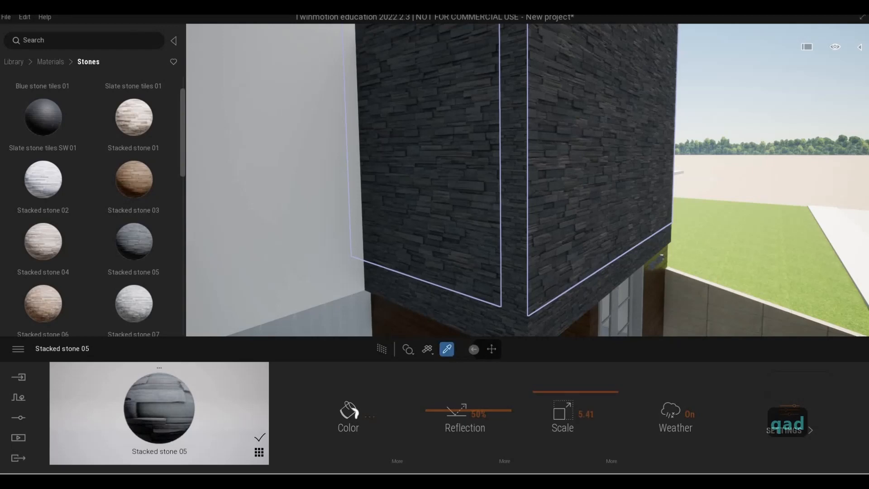
{"action": "left_click_drag", "start_coordinate": [553, 397], "coordinate": [553, 409]}
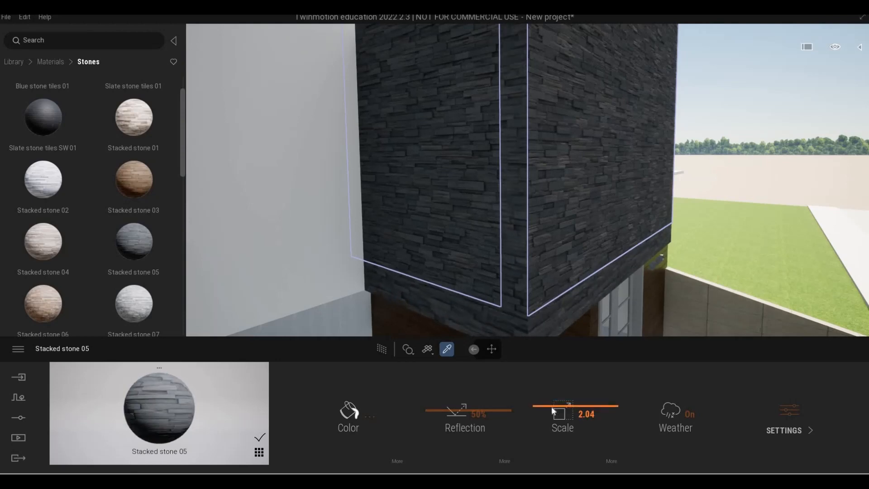
{"action": "key", "text": "Escape"}
{"action": "key", "text": "Escape"}
{"action": "key", "text": "s"}
{"action": "key", "text": "Escape"}
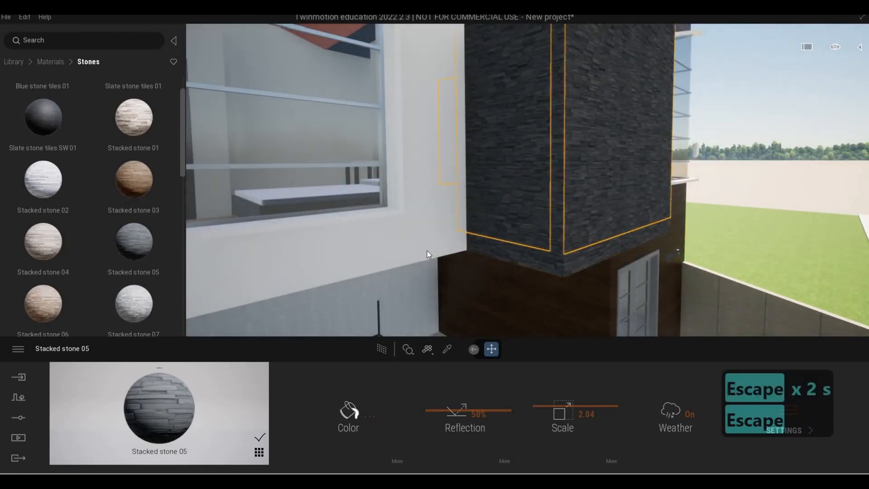
Step: Fly around the front of the house to review the applied materials
{"action": "key", "text": "Escape"}
{"action": "key", "text": "d"}
{"action": "key", "text": "s"}
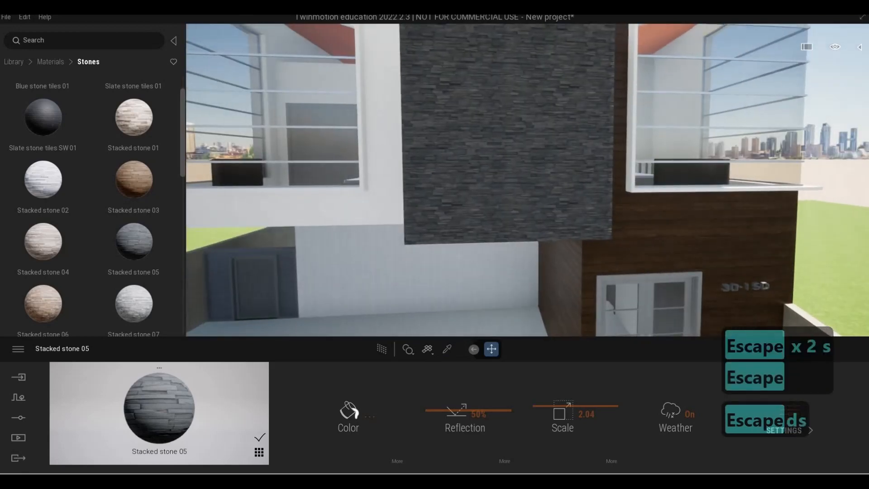
{"action": "key", "text": "d"}
{"action": "key", "text": "w"}
{"action": "key", "text": "d"}
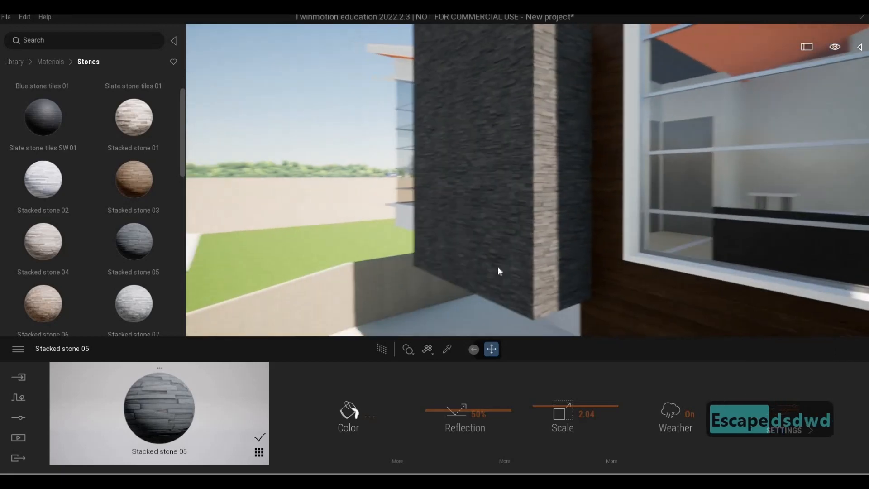
{"action": "key", "text": "d"}
{"action": "key", "text": "a"}
{"action": "key", "text": "s"}
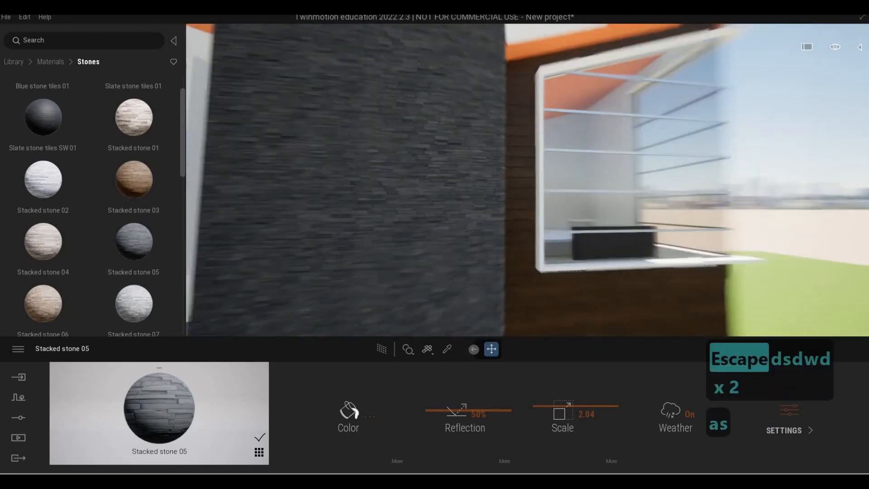
{"action": "key", "text": "s"}
{"action": "key", "text": "d"}
{"action": "key", "text": "w"}
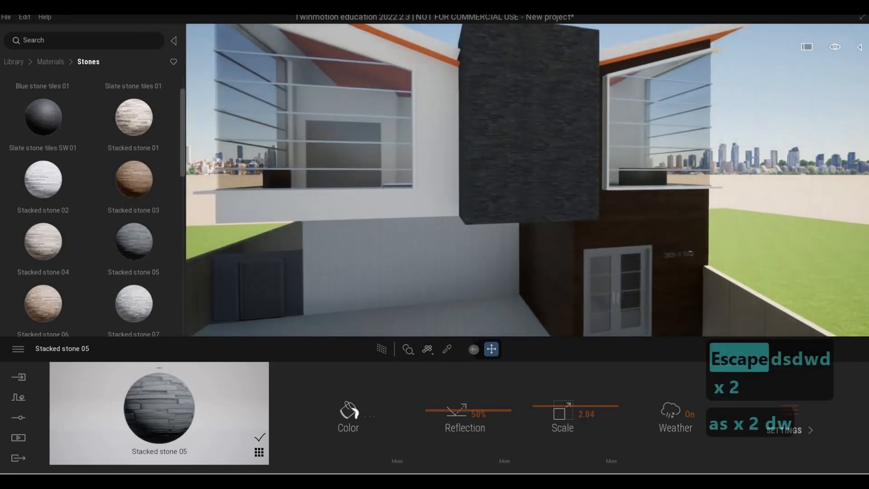
{"action": "key", "text": "s"}
{"action": "key", "text": "a"}
{"action": "key", "text": "e"}
{"action": "key", "text": "w"}
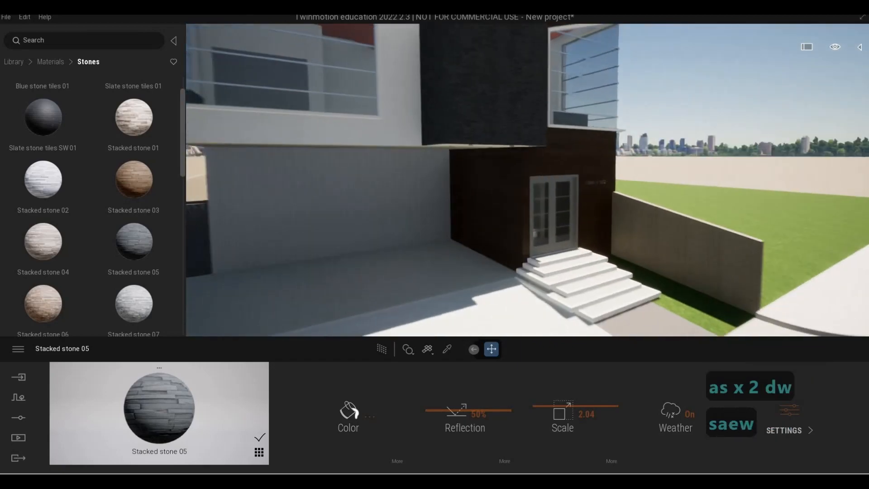
{"action": "key", "text": "w"}
{"action": "key", "text": "s"}
{"action": "key", "text": "a"}
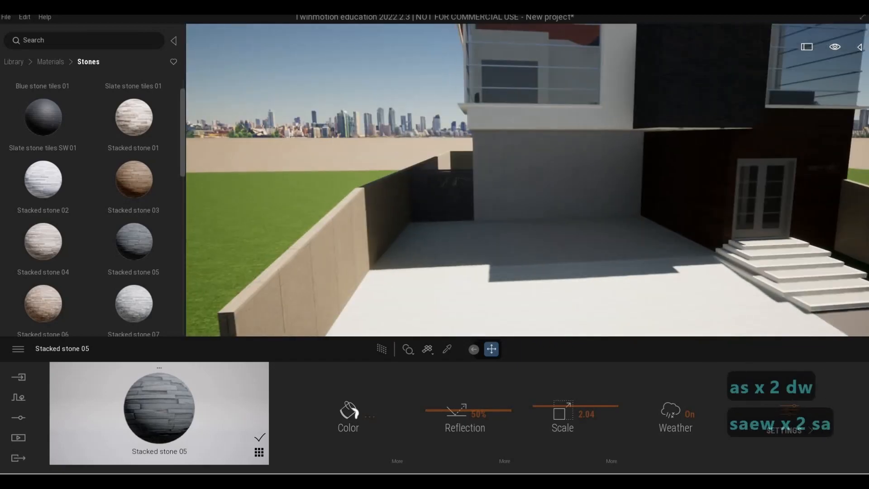
{"action": "key", "text": "a"}
{"action": "key", "text": "e"}
{"action": "key", "text": "d"}
{"action": "right_click_drag", "start_coordinate": [456, 281], "coordinate": [552, 194]}
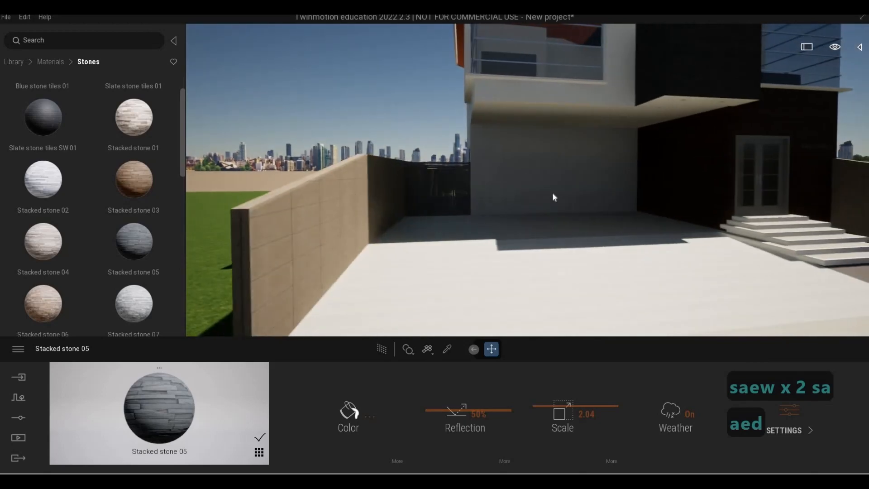
{"action": "key", "text": "w"}
{"action": "key", "text": "q"}
{"action": "key", "text": "w"}
{"action": "key", "text": "q"}
{"action": "key", "text": "w"}
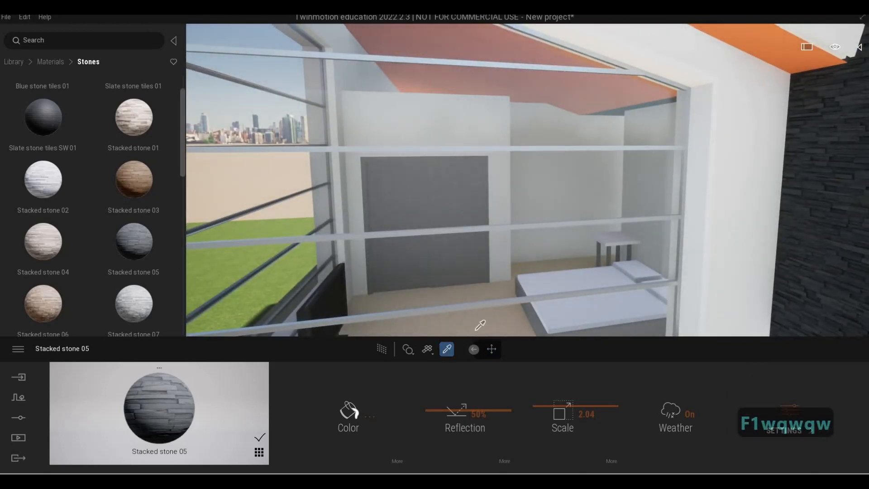
Step: Pick the window railing's Aluminum material and darken its color to 616162
{"action": "left_click", "coordinate": [501, 300]}
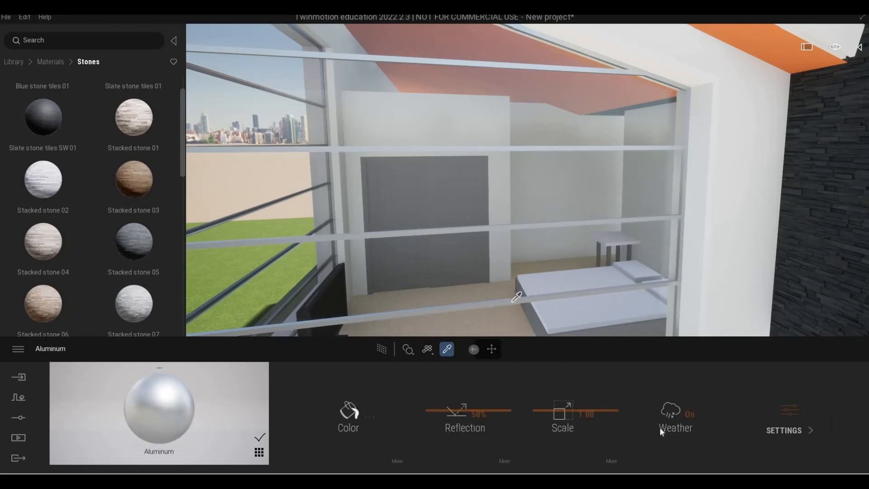
{"action": "left_click", "coordinate": [786, 422]}
{"action": "left_click", "coordinate": [369, 416]}
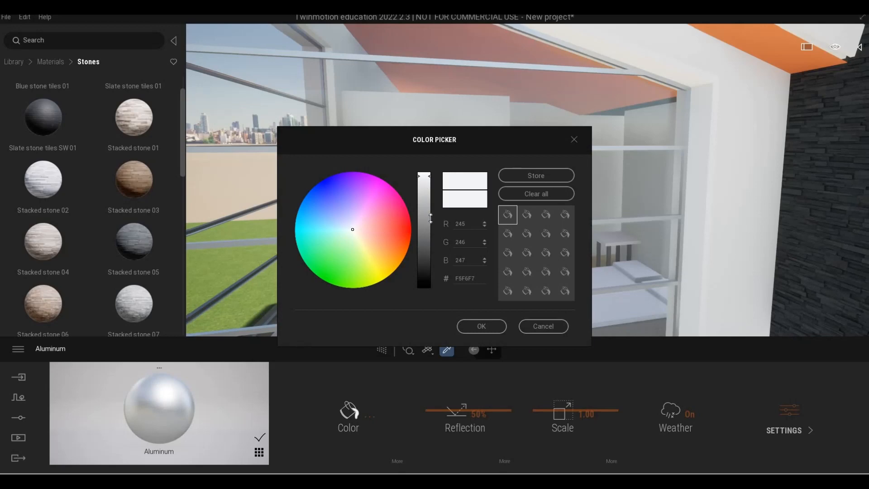
{"action": "left_click_drag", "start_coordinate": [431, 219], "coordinate": [431, 241]}
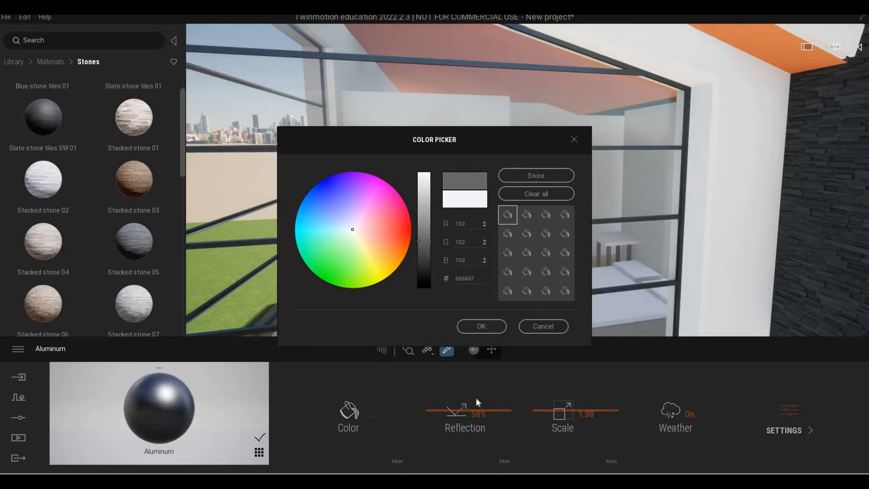
{"action": "left_click", "coordinate": [482, 326]}
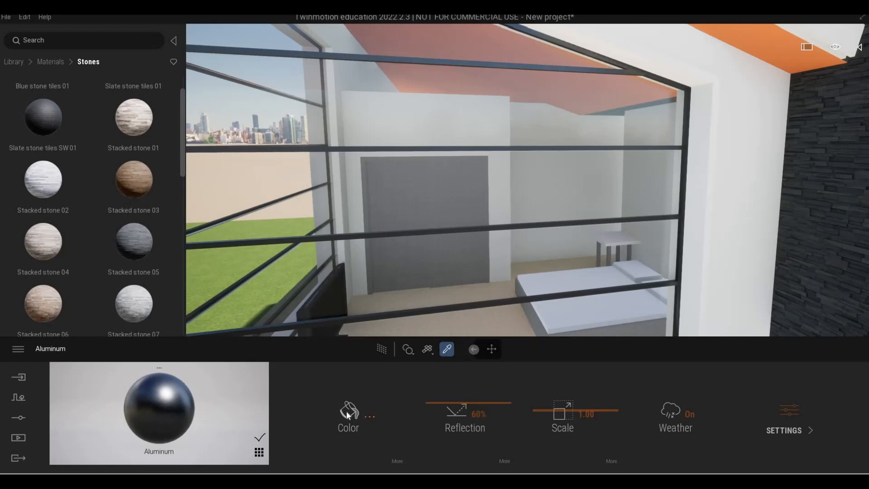
{"action": "left_click_drag", "start_coordinate": [425, 244], "coordinate": [425, 248]}
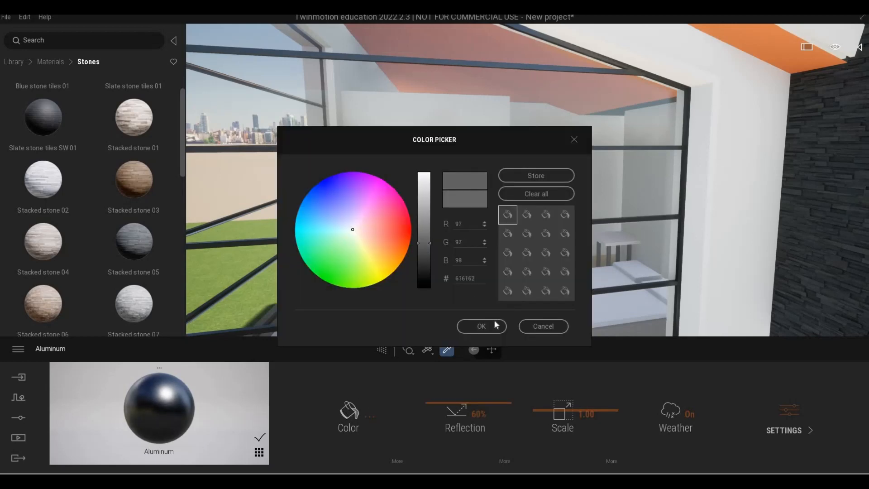
{"action": "left_click", "coordinate": [481, 326]}
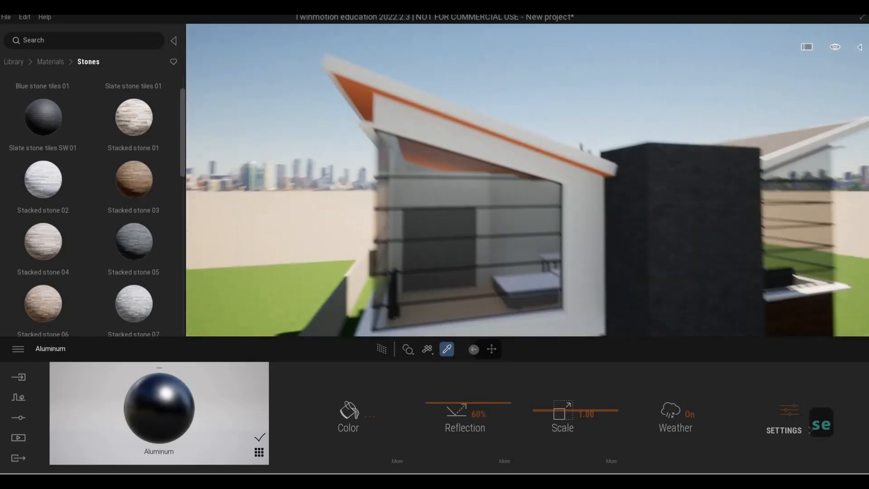
Step: Fly around the lower facade and entrance to review the materials
{"action": "key", "text": "s"}
{"action": "key", "text": "q"}
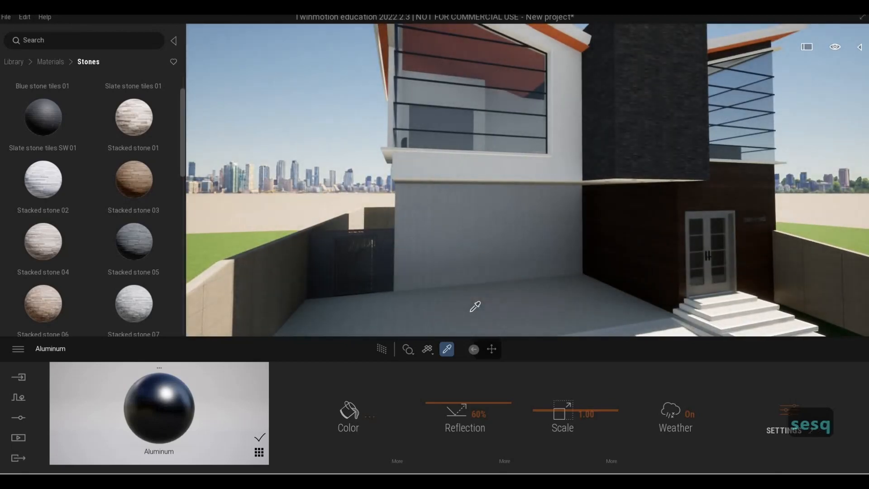
{"action": "key", "text": "w"}
{"action": "key", "text": "d"}
{"action": "key", "text": "d"}
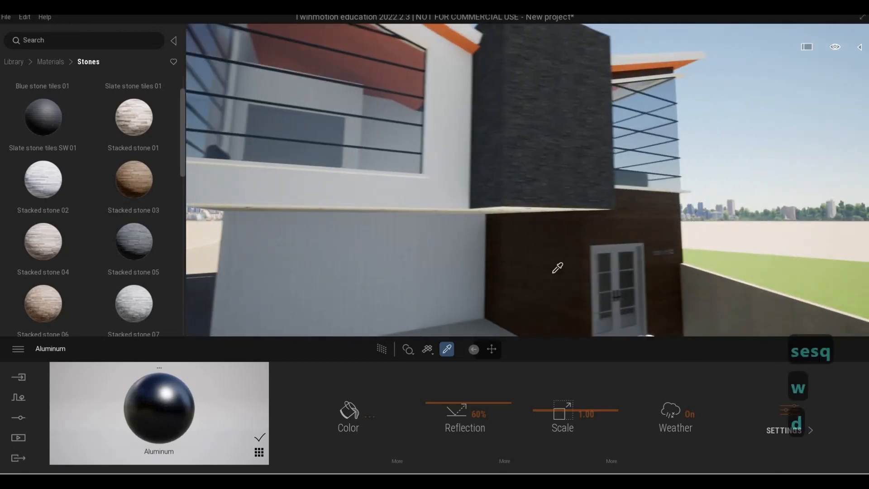
{"action": "key", "text": "e"}
{"action": "key", "text": "a"}
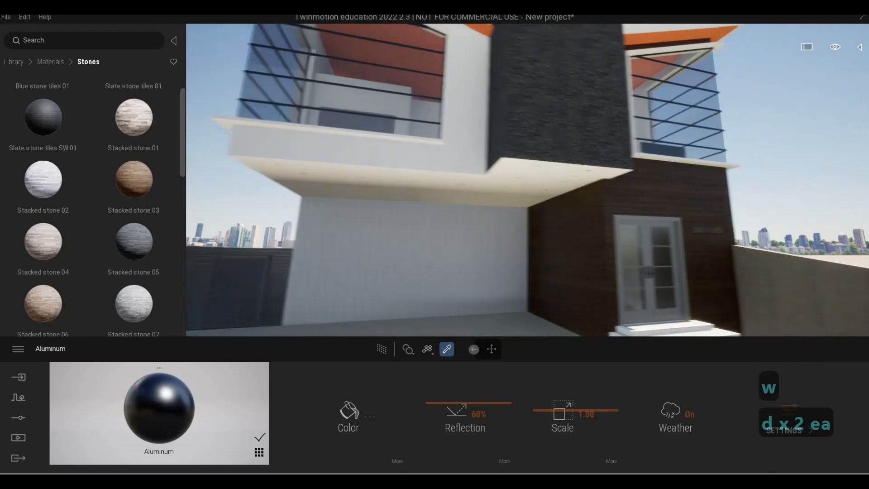
{"action": "key", "text": "a"}
{"action": "key", "text": "w"}
{"action": "key", "text": "w"}
{"action": "key", "text": "s"}
{"action": "key", "text": "e"}
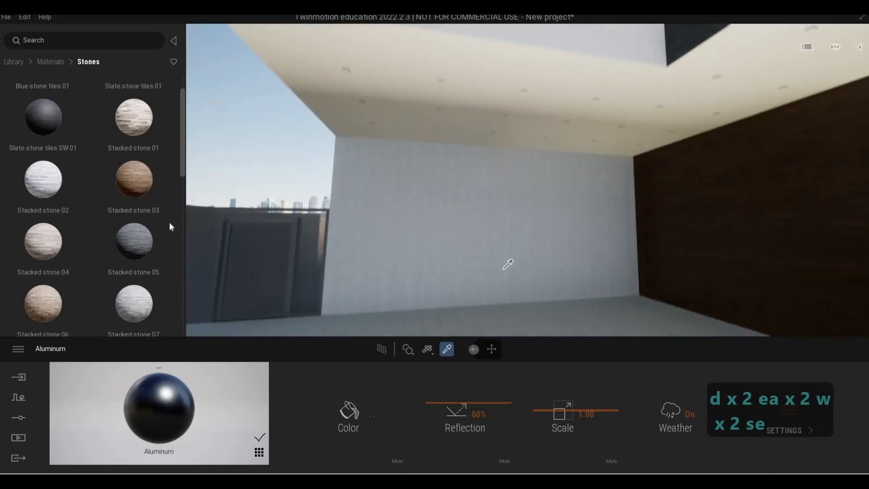
Step: Browse the Stones materials library for a boundary wall finish
{"action": "scroll", "coordinate": [116, 212], "scroll_direction": "down", "scroll_amount": 3}
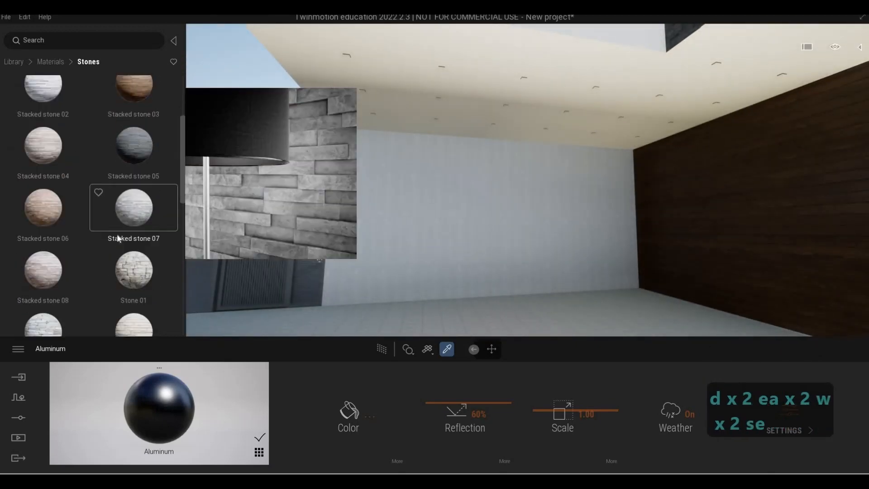
{"action": "scroll", "coordinate": [111, 247], "scroll_direction": "down", "scroll_amount": 3}
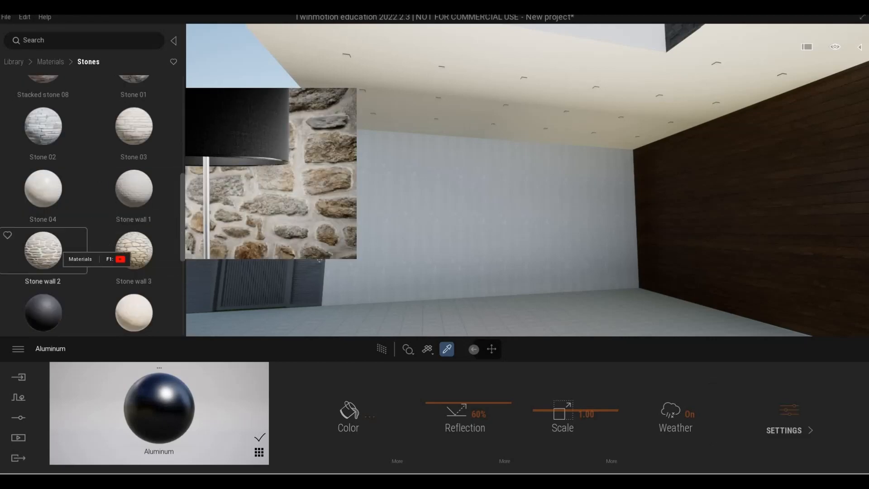
{"action": "key", "text": "s"}
{"action": "key", "text": "a"}
{"action": "key", "text": "s"}
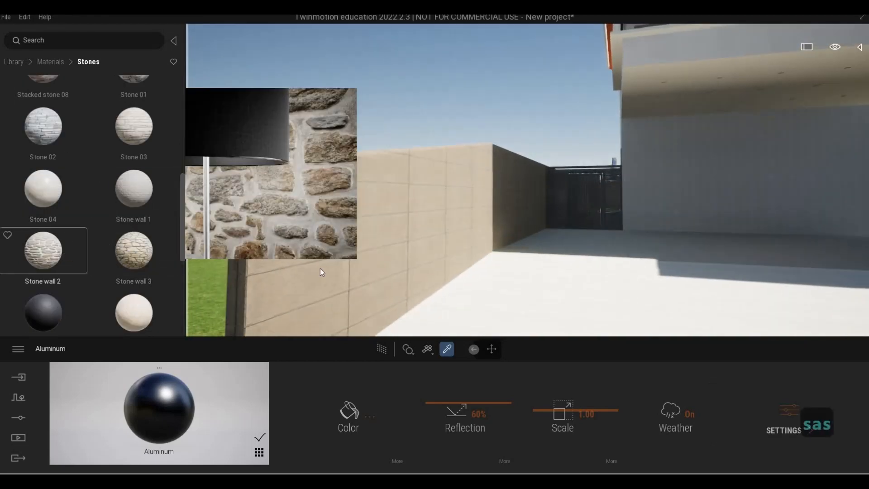
{"action": "left_click_drag", "start_coordinate": [321, 269], "coordinate": [320, 269]}
{"action": "scroll", "coordinate": [91, 240], "scroll_direction": "down", "scroll_amount": 4}
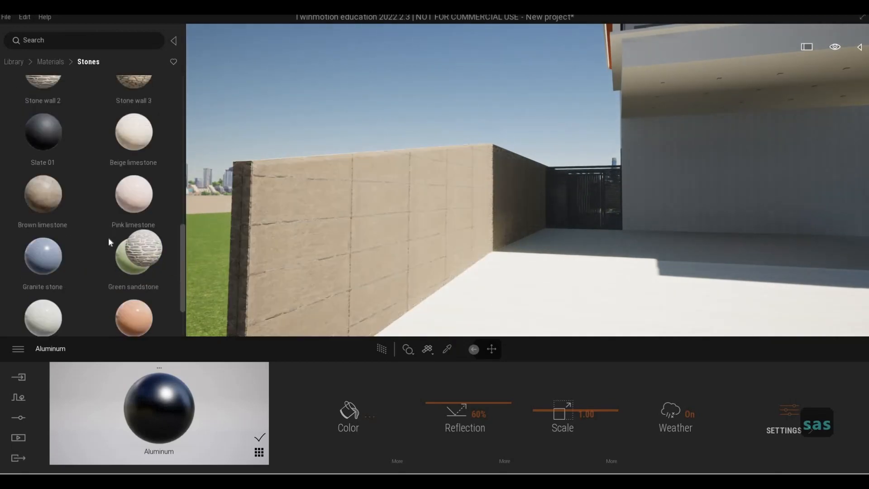
{"action": "scroll", "coordinate": [103, 270], "scroll_direction": "up", "scroll_amount": 6}
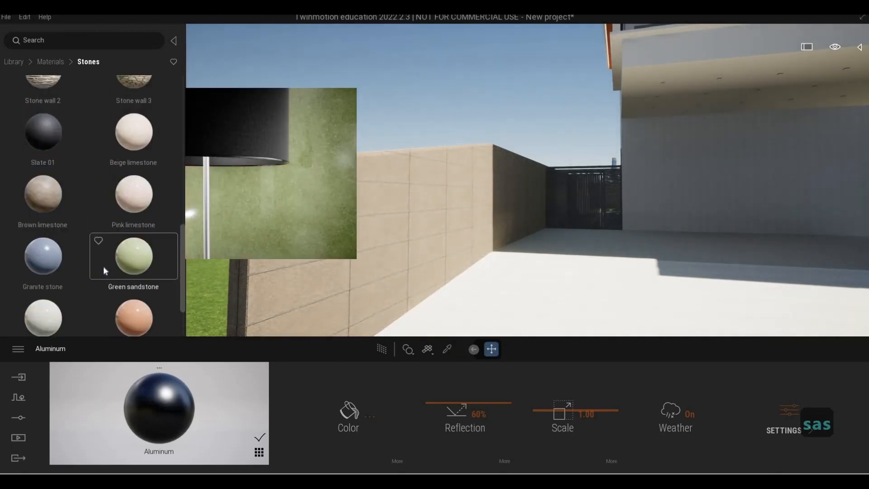
Step: Apply Stone wall 1 to the boundary wall beside the courtyard
{"action": "left_click_drag", "start_coordinate": [348, 244], "coordinate": [351, 247]}
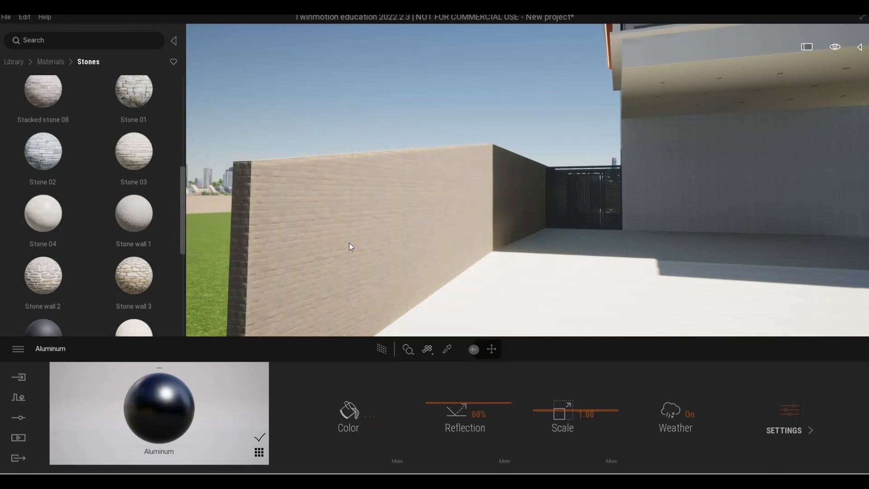
{"action": "key", "text": "s"}
{"action": "key", "text": "d"}
{"action": "key", "text": "w"}
{"action": "key", "text": "d"}
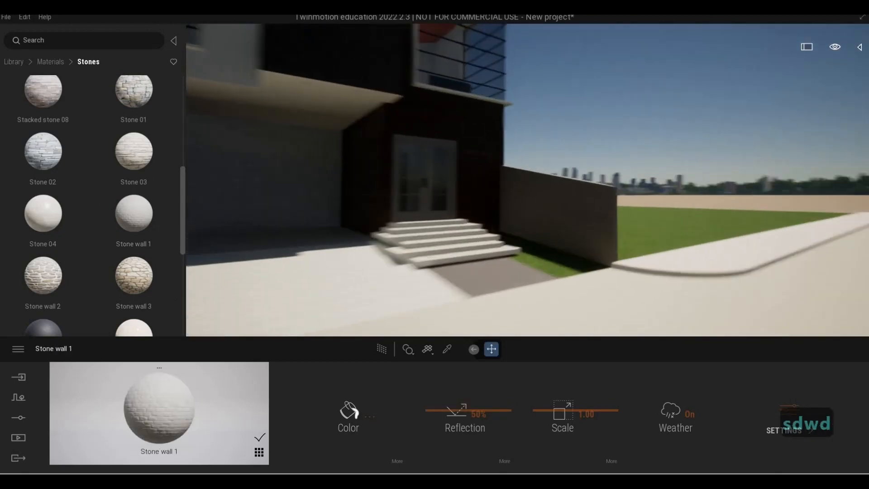
Step: Fly around the entrance steps and boundary wall to review the Stone wall 1 finish
{"action": "key", "text": "a"}
{"action": "key", "text": "s"}
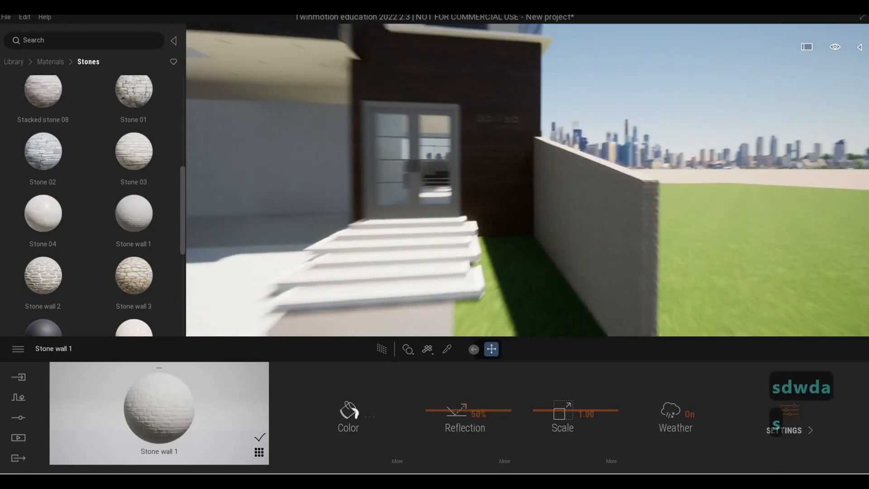
{"action": "key", "text": "a"}
{"action": "key", "text": "a"}
{"action": "key", "text": "a"}
{"action": "key", "text": "a"}
{"action": "key", "text": "a"}
{"action": "key", "text": "a"}
{"action": "key", "text": "a"}
{"action": "key", "text": "a"}
{"action": "key", "text": "a"}
{"action": "key", "text": "s"}
{"action": "key", "text": "a"}
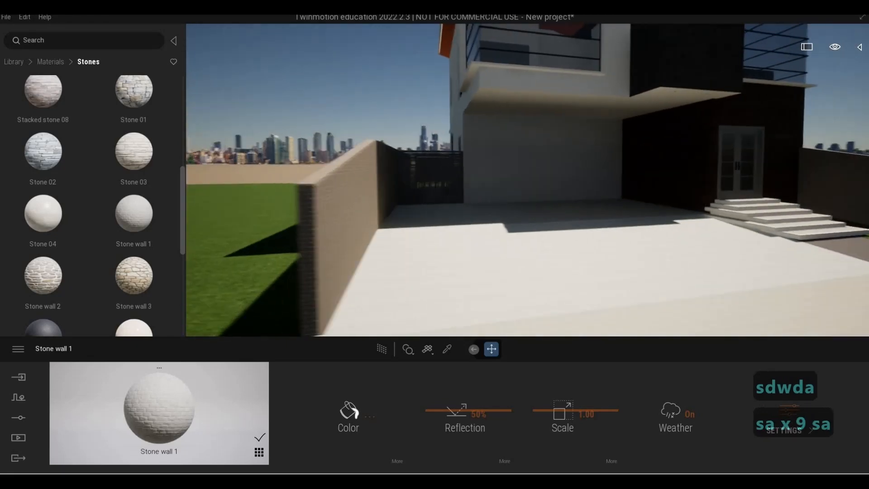
{"action": "key", "text": "d"}
{"action": "key", "text": "d"}
{"action": "key", "text": "w"}
{"action": "key", "text": "d"}
{"action": "key", "text": "w"}
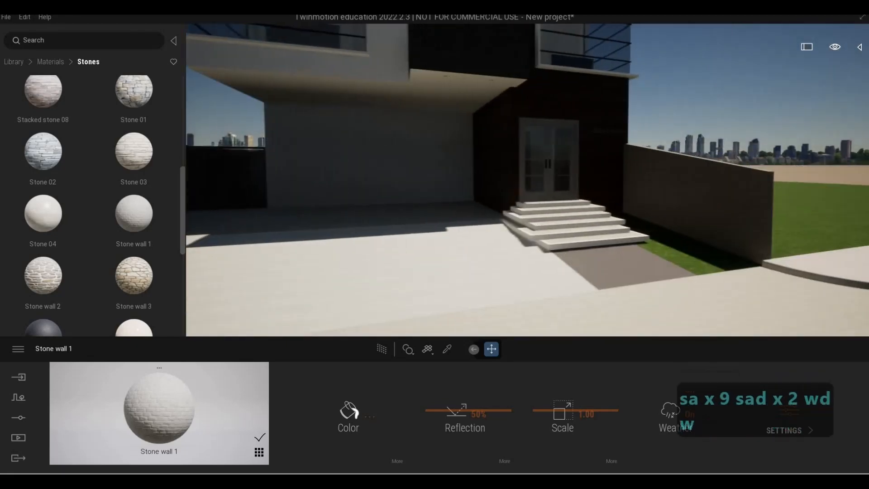
{"action": "key", "text": "w"}
{"action": "key", "text": "d"}
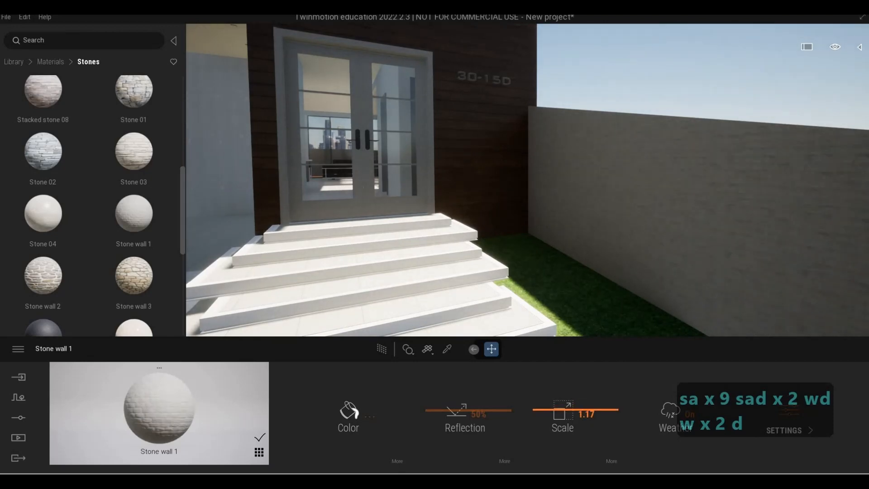
{"action": "key", "text": "s"}
{"action": "key", "text": "a"}
{"action": "key", "text": "s"}
{"action": "key", "text": "a"}
{"action": "key", "text": "w"}
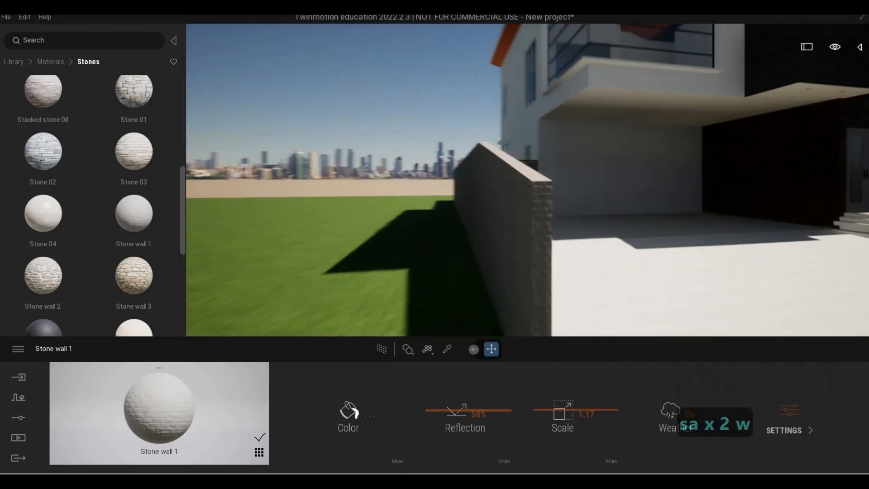
Step: Fly over the boundary wall to the pool courtyard behind the house
{"action": "key", "text": "q"}
{"action": "key", "text": "a"}
{"action": "key", "text": "w"}
{"action": "key", "text": "q"}
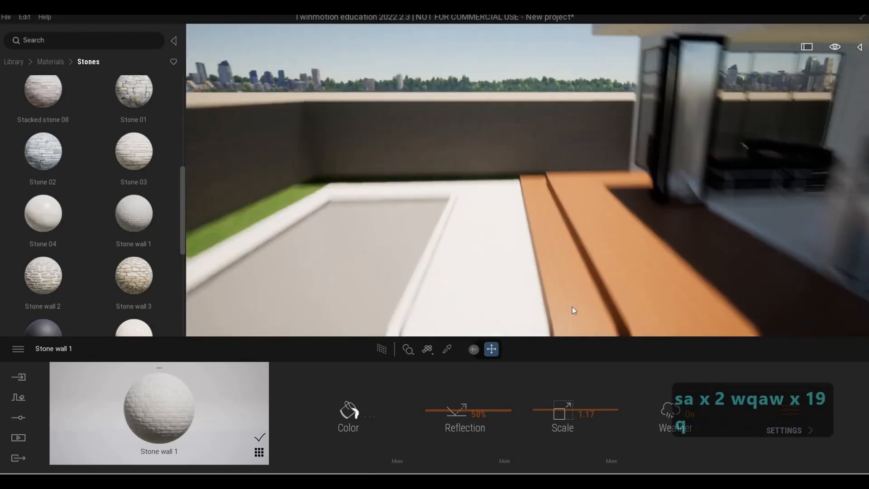
{"action": "key", "text": "s"}
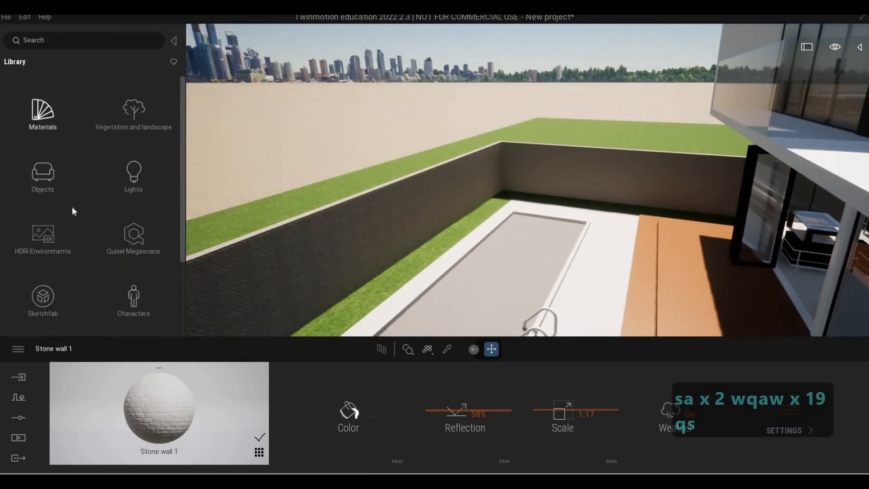
Step: Open the Water materials library and apply Pool 01 to the swimming pool
{"action": "scroll", "coordinate": [43, 260], "scroll_direction": "down", "scroll_amount": 3}
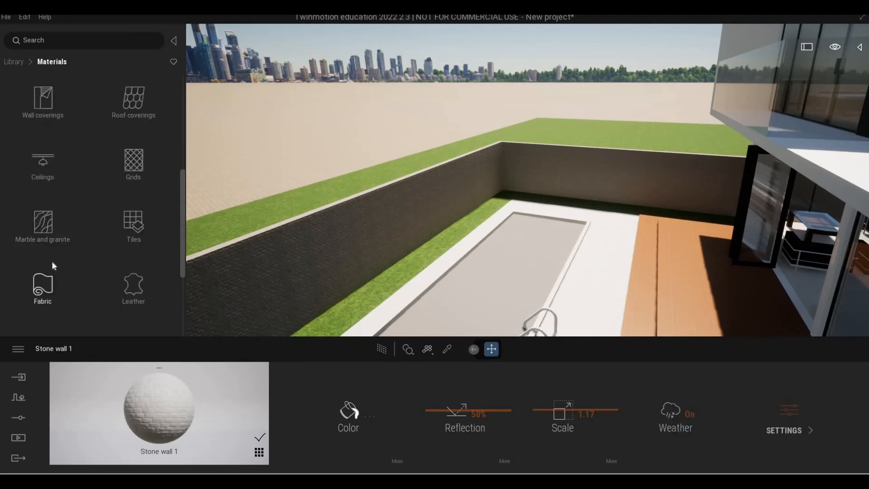
{"action": "scroll", "coordinate": [51, 262], "scroll_direction": "down", "scroll_amount": 2}
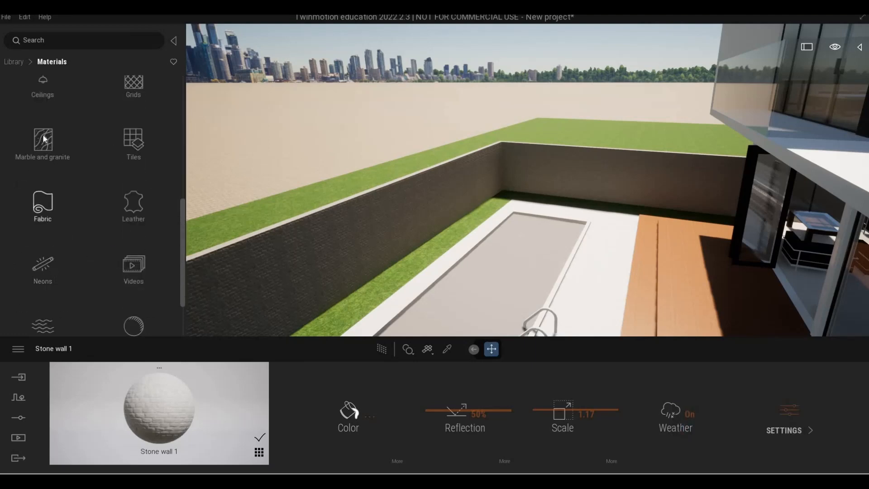
{"action": "left_click", "coordinate": [43, 290]}
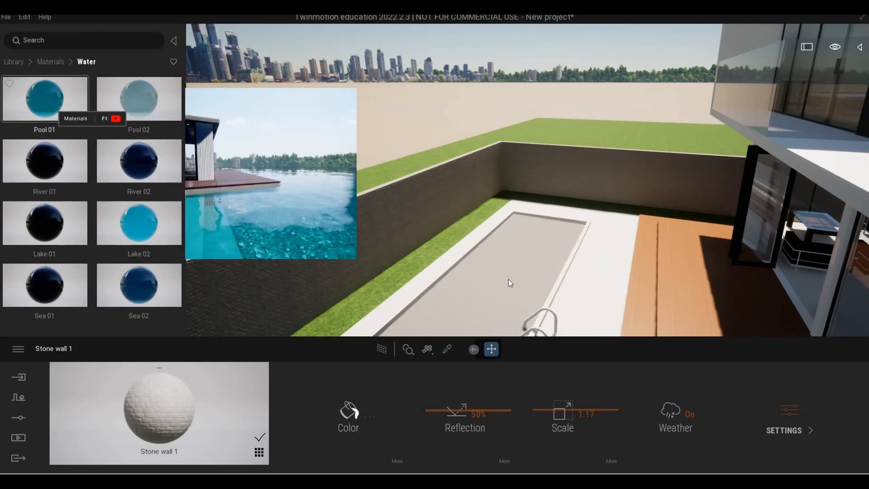
{"action": "left_click_drag", "start_coordinate": [509, 279], "coordinate": [514, 283]}
{"action": "key", "text": "e"}
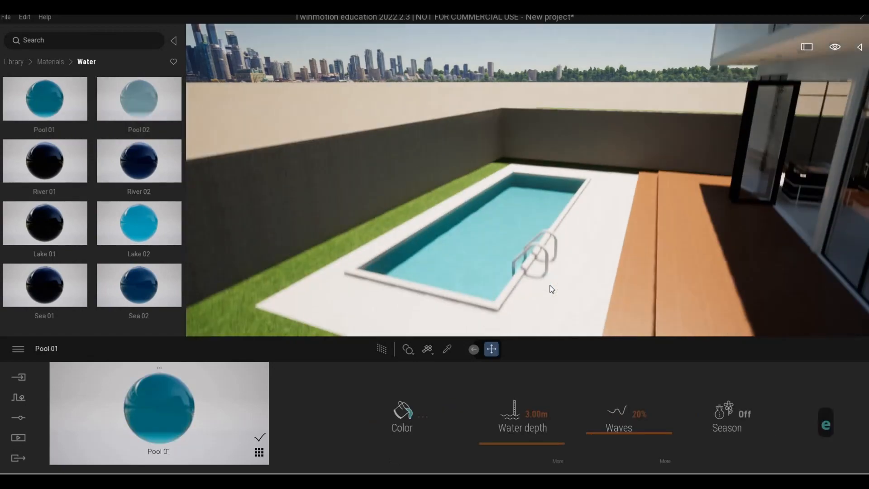
Step: Fly to the wooden deck and sample its Douglas Fir material with the eyedropper
{"action": "key", "text": "w"}
{"action": "right_click_drag", "start_coordinate": [552, 289], "coordinate": [491, 266]}
{"action": "key", "text": "d"}
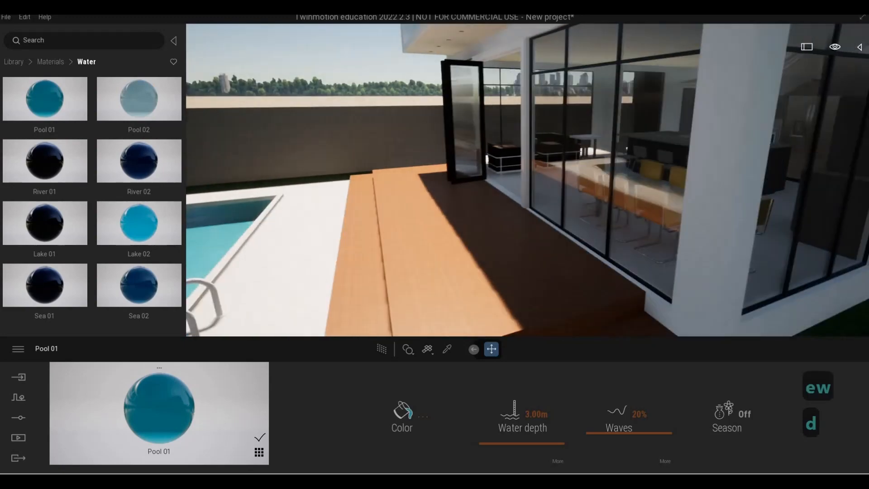
{"action": "key", "text": "a"}
{"action": "key", "text": "w"}
{"action": "key", "text": "w"}
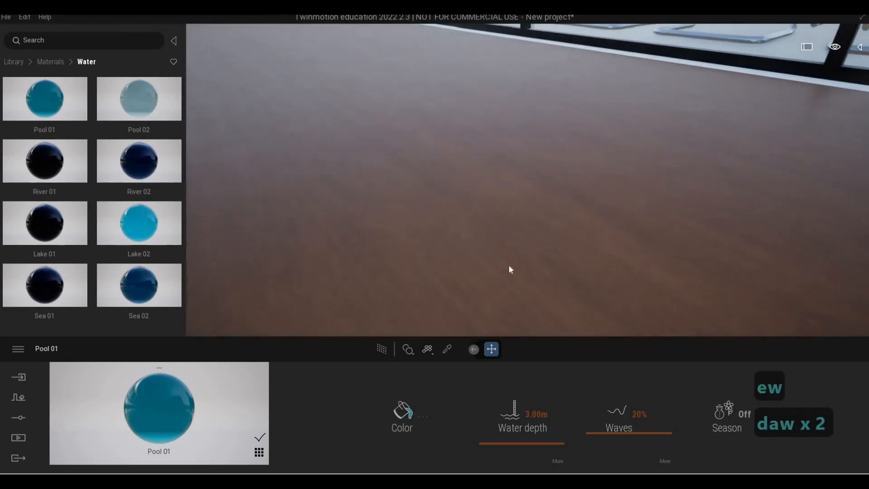
{"action": "key", "text": "s"}
{"action": "left_click", "coordinate": [447, 349]}
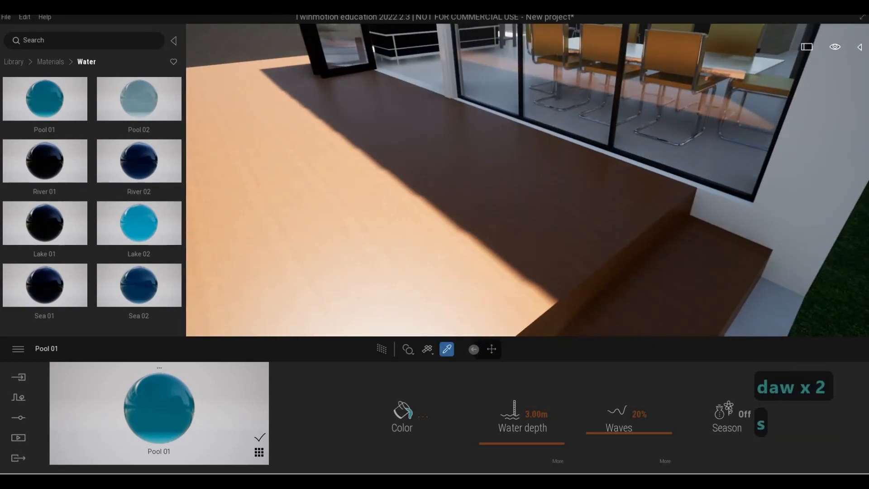
{"action": "left_click", "coordinate": [509, 254]}
{"action": "key", "text": "s"}
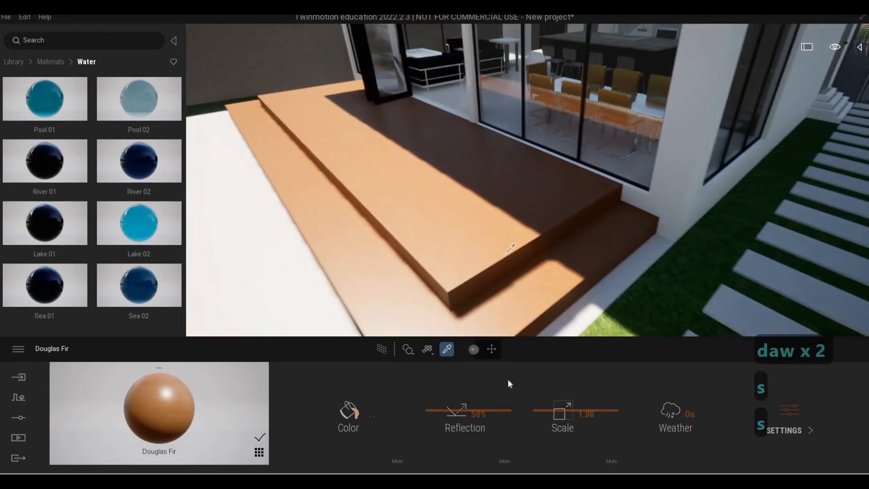
Step: Fly around the deck and pool to inspect the wood finish
{"action": "key", "text": "d"}
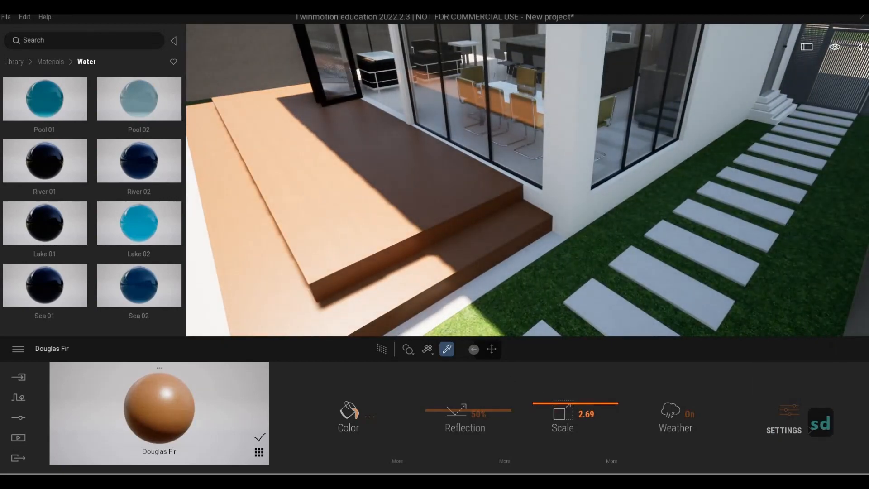
{"action": "key", "text": "a"}
{"action": "key", "text": "w"}
{"action": "key", "text": "w"}
{"action": "key", "text": "a"}
{"action": "key", "text": "w"}
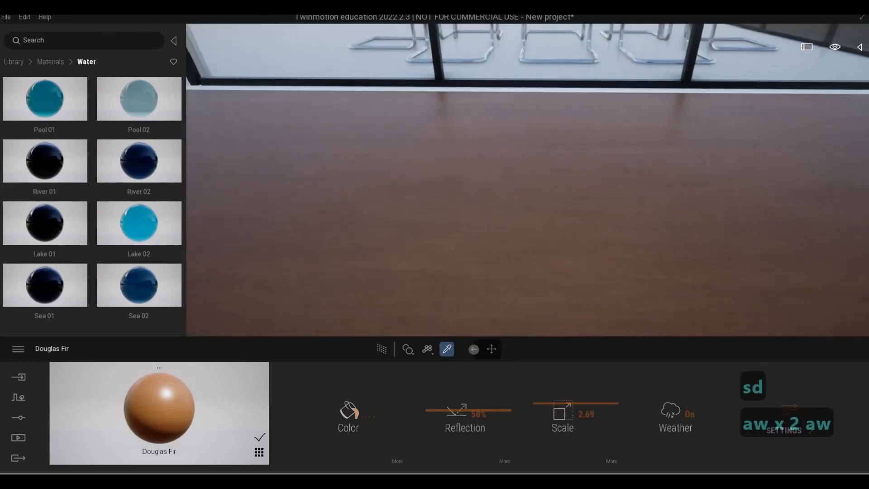
{"action": "key", "text": "s"}
{"action": "key", "text": "d"}
{"action": "key", "text": "s"}
{"action": "key", "text": "d"}
{"action": "key", "text": "a"}
{"action": "key", "text": "e"}
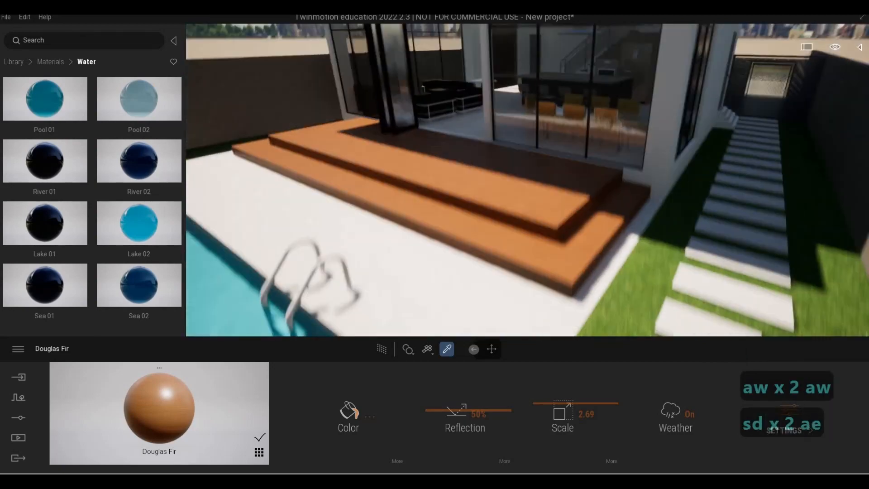
{"action": "key", "text": "w"}
{"action": "key", "text": "q"}
{"action": "mouse_move", "coordinate": [48, 73]}
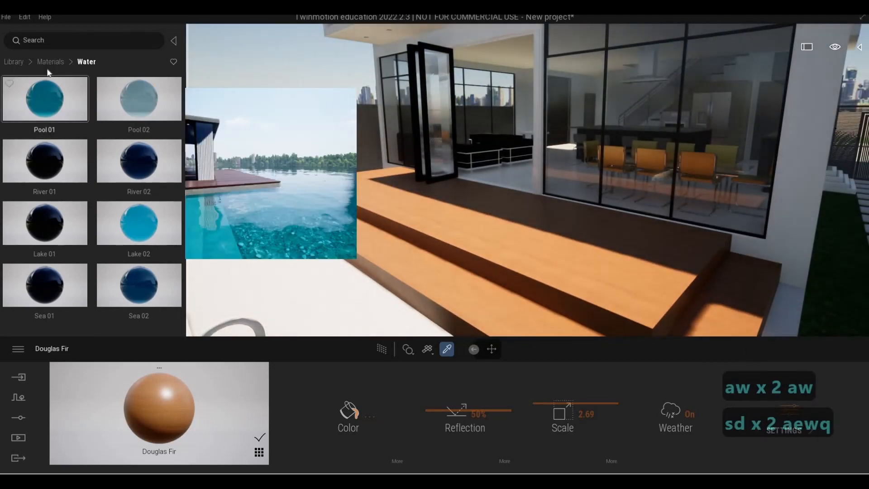
Step: Open the Wood materials library and apply Ipe A to the deck
{"action": "left_click", "coordinate": [17, 61]}
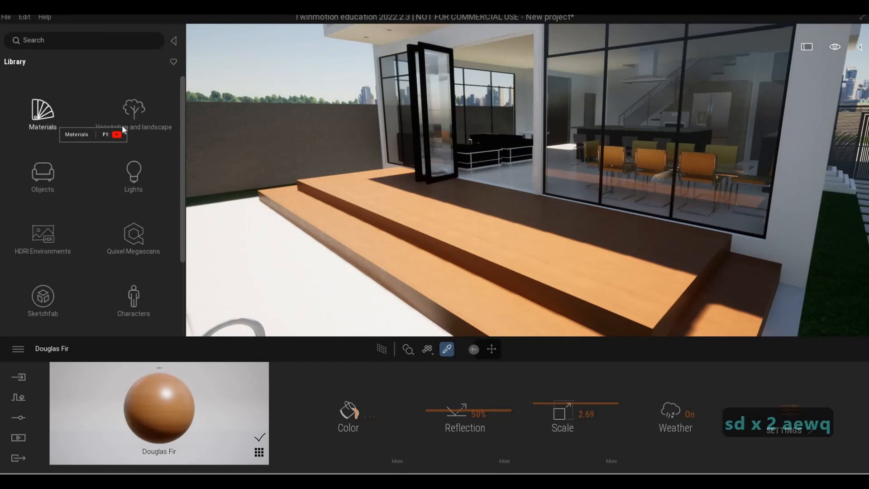
{"action": "left_click", "coordinate": [134, 172]}
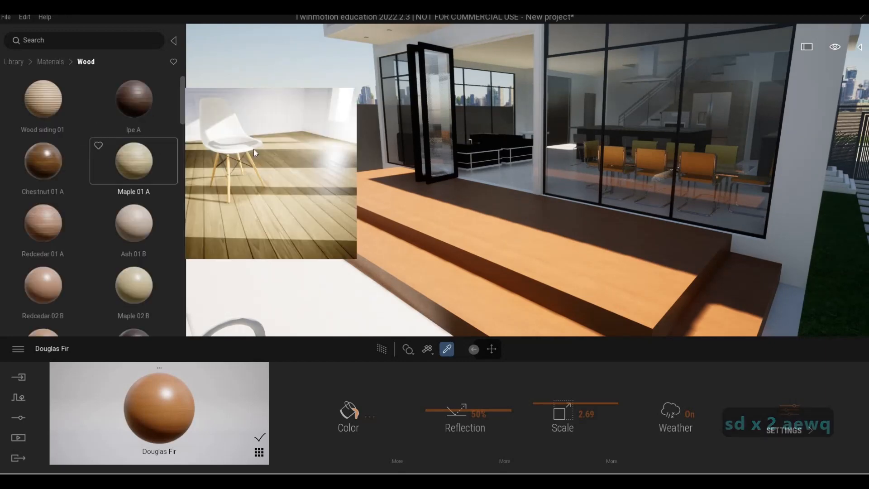
{"action": "left_click_drag", "start_coordinate": [134, 99], "coordinate": [476, 236]}
{"action": "key", "text": "d"}
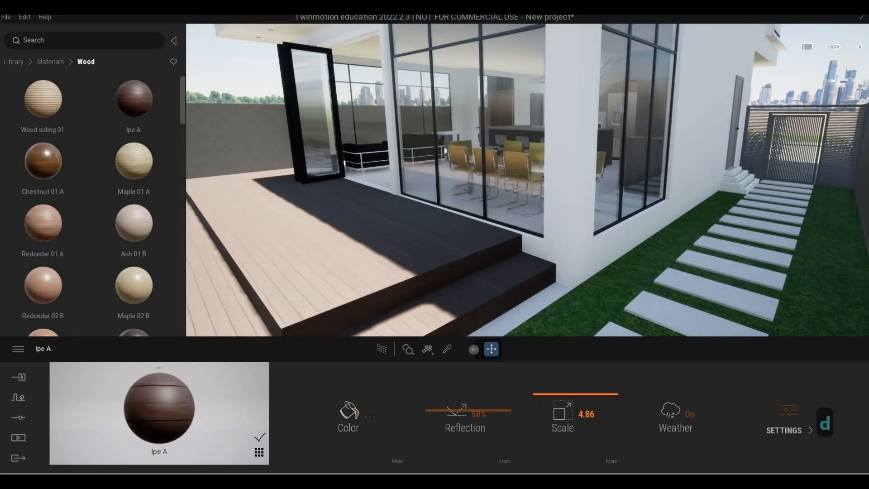
Step: Fly around the deck, steps and pool to review the Ipe A wood
{"action": "key", "text": "a"}
{"action": "key", "text": "w"}
{"action": "key", "text": "e"}
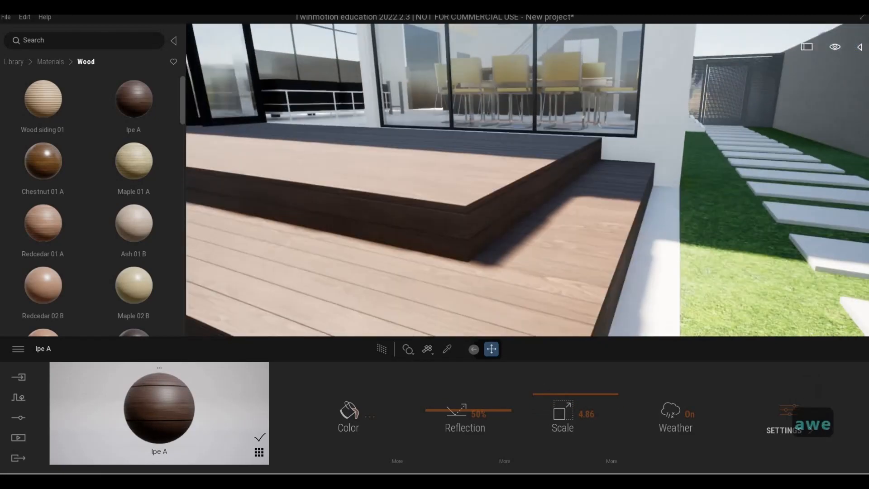
{"action": "key", "text": "d"}
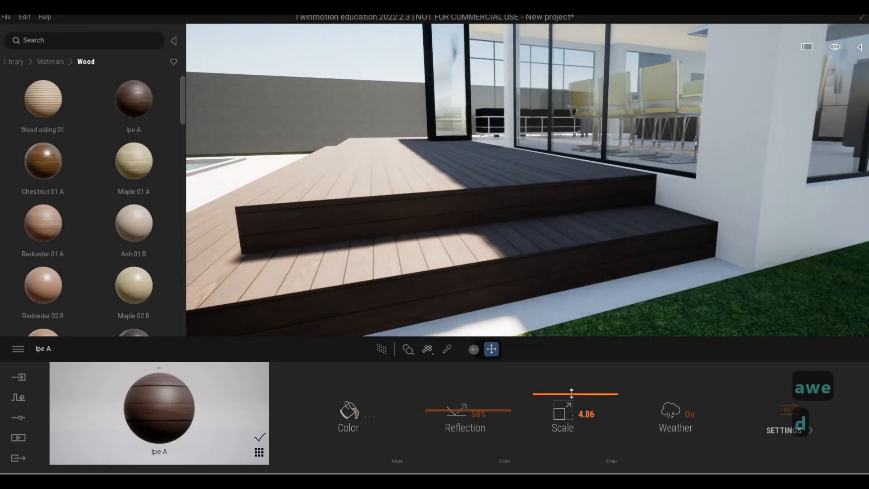
{"action": "key", "text": "w"}
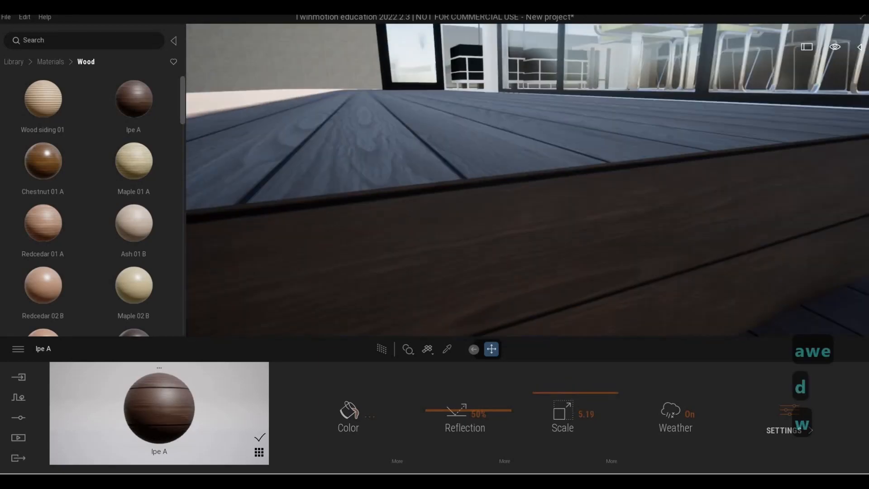
{"action": "key", "text": "q"}
{"action": "key", "text": "s"}
{"action": "key", "text": "a"}
{"action": "key", "text": "e"}
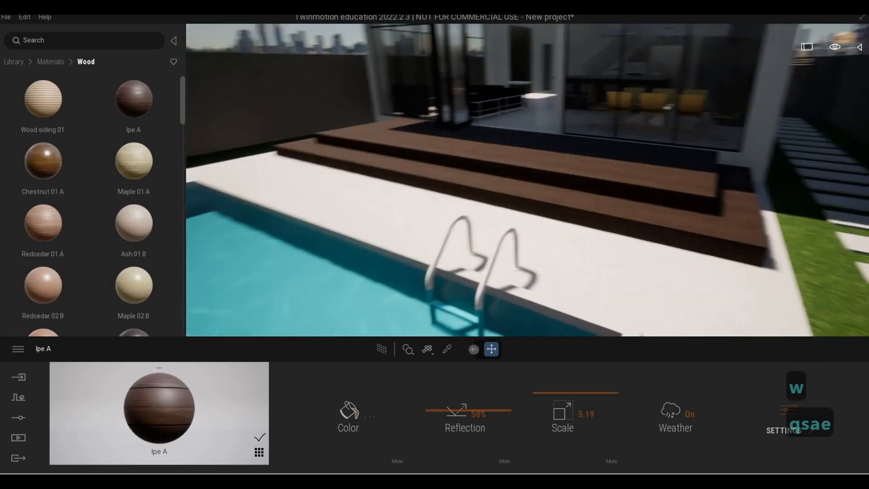
{"action": "key", "text": "w"}
{"action": "key", "text": "q"}
{"action": "key", "text": "e"}
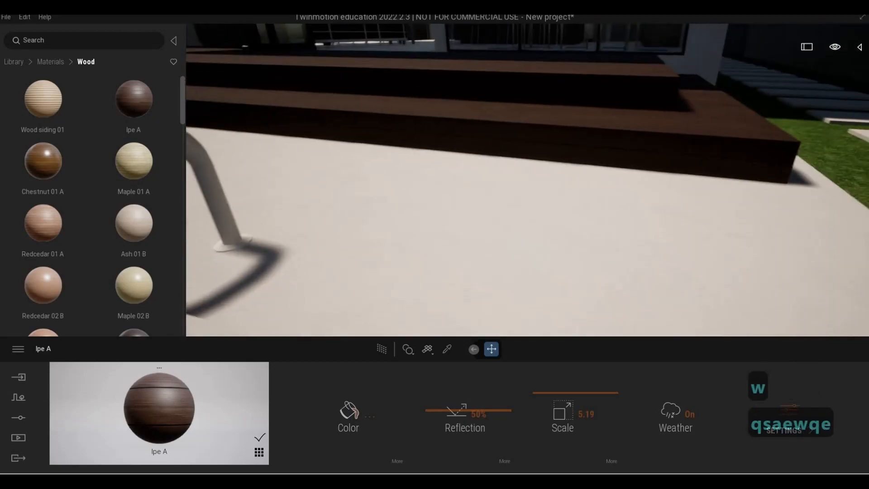
{"action": "key", "text": "d"}
{"action": "key", "text": "q"}
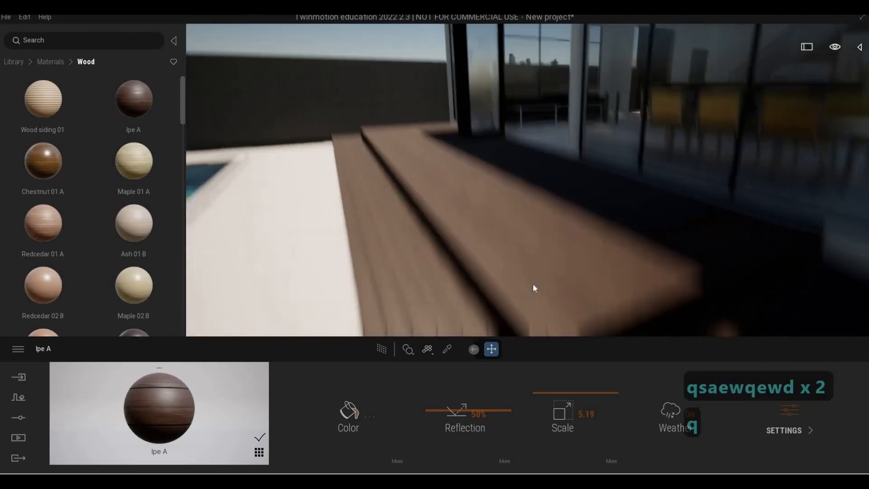
{"action": "key", "text": "d"}
{"action": "key", "text": "s"}
{"action": "key", "text": "s"}
{"action": "key", "text": "d"}
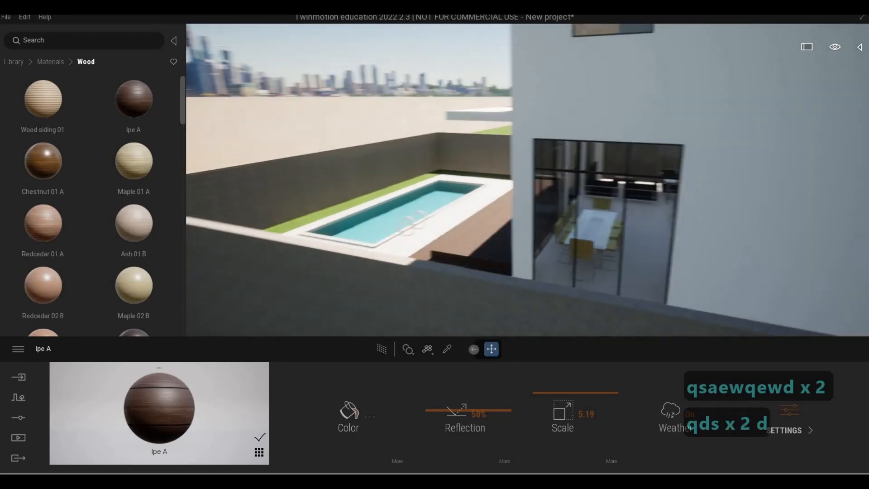
{"action": "key", "text": "a"}
{"action": "key", "text": "a"}
{"action": "key", "text": "a"}
{"action": "key", "text": "a"}
{"action": "key", "text": "a"}
{"action": "key", "text": "a"}
{"action": "key", "text": "w"}
{"action": "key", "text": "w"}
{"action": "key", "text": "w"}
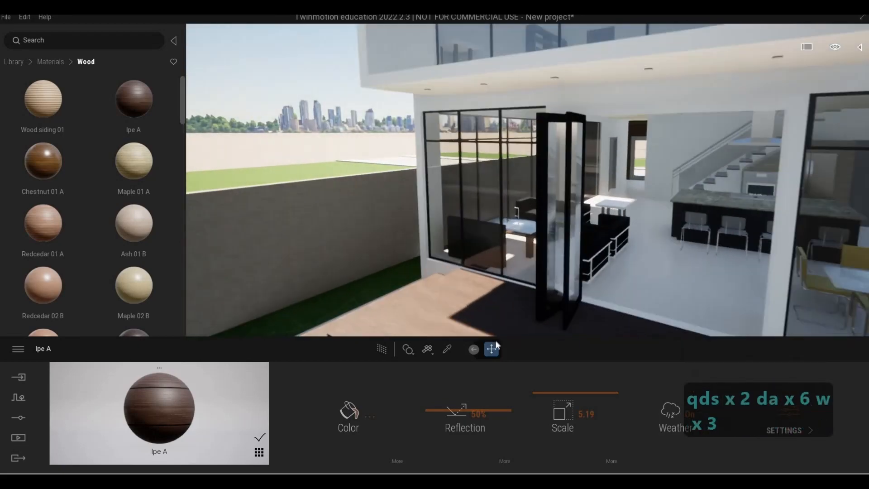
{"action": "key", "text": "d"}
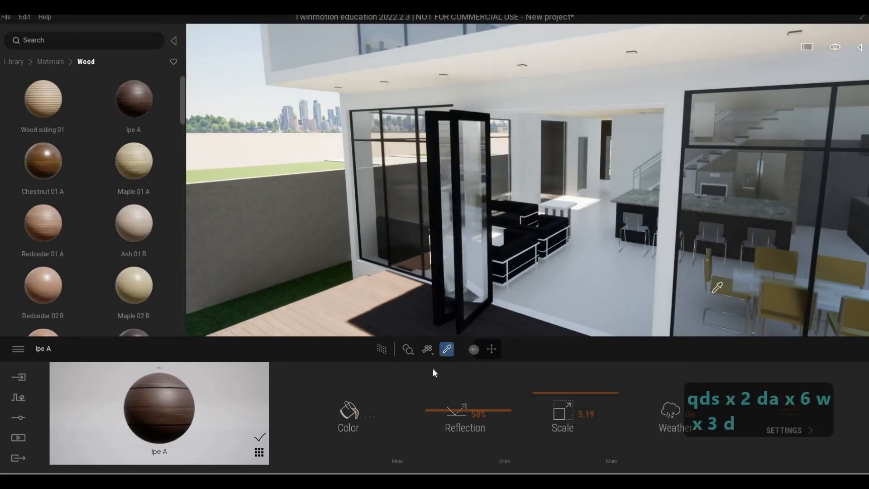
Step: Sample the window's Two sided glass and apply it to the pivot door's glass panel
{"action": "left_click", "coordinate": [683, 298]}
{"action": "left_click_drag", "start_coordinate": [159, 407], "coordinate": [474, 265]}
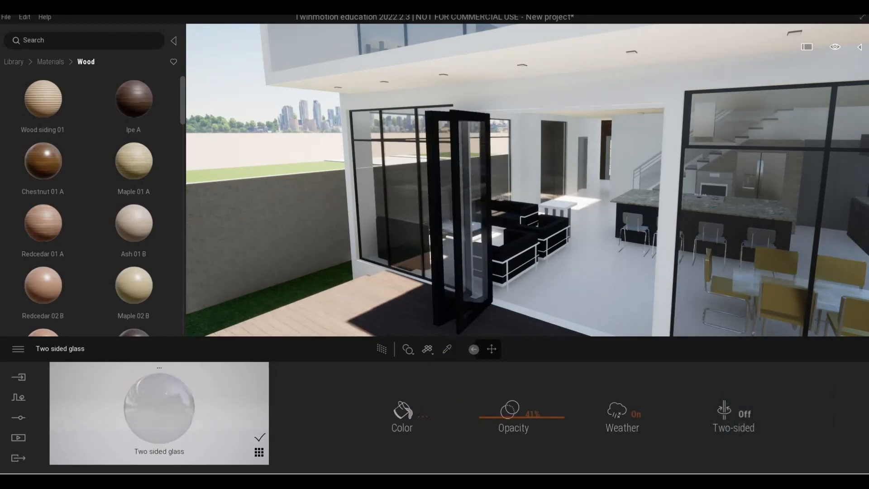
{"action": "key", "text": "a"}
{"action": "key", "text": "a"}
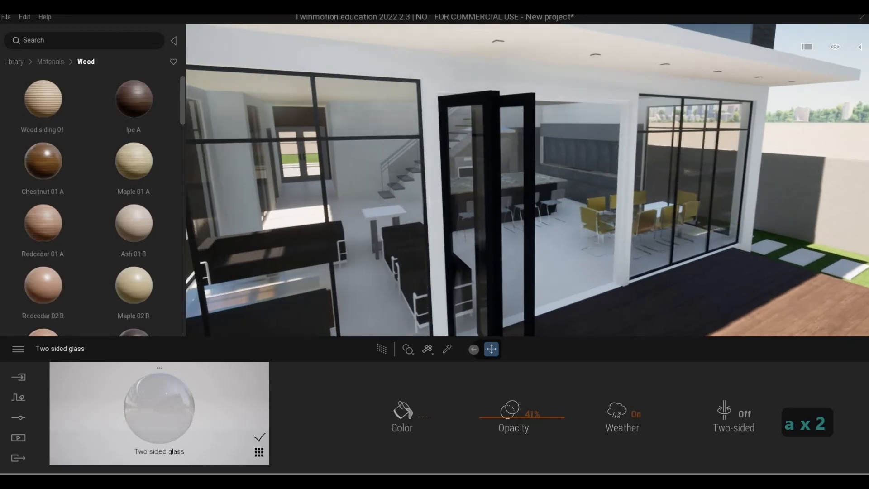
Step: Sample the window frame's Aluminum material and apply it to the frame of the doorway opening
{"action": "key", "text": "d"}
{"action": "key", "text": "d"}
{"action": "key", "text": "w"}
{"action": "key", "text": "d"}
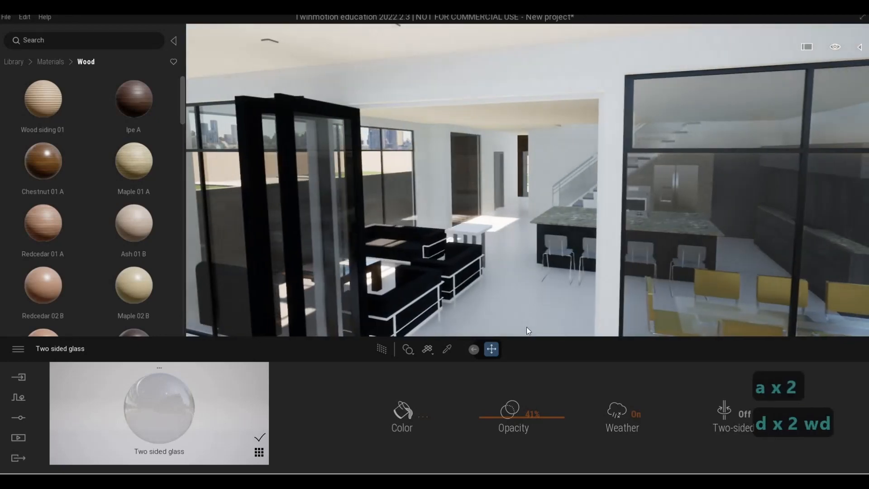
{"action": "left_click", "coordinate": [447, 349]}
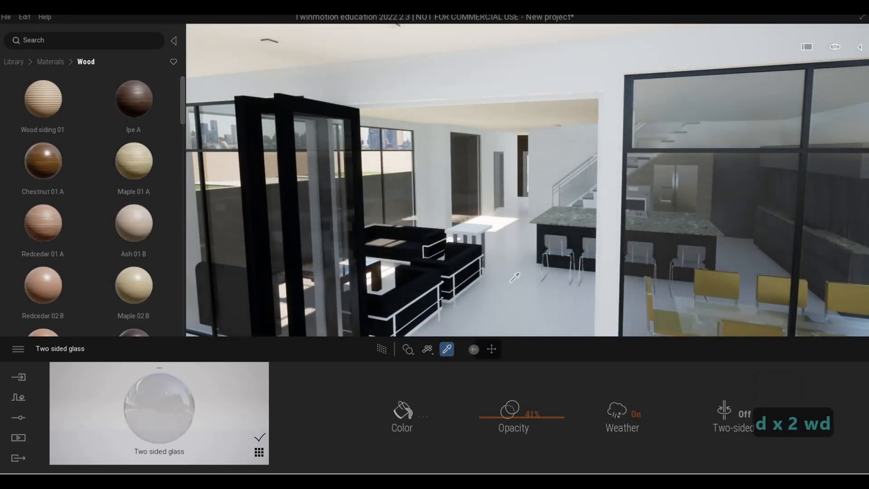
{"action": "left_click", "coordinate": [629, 144]}
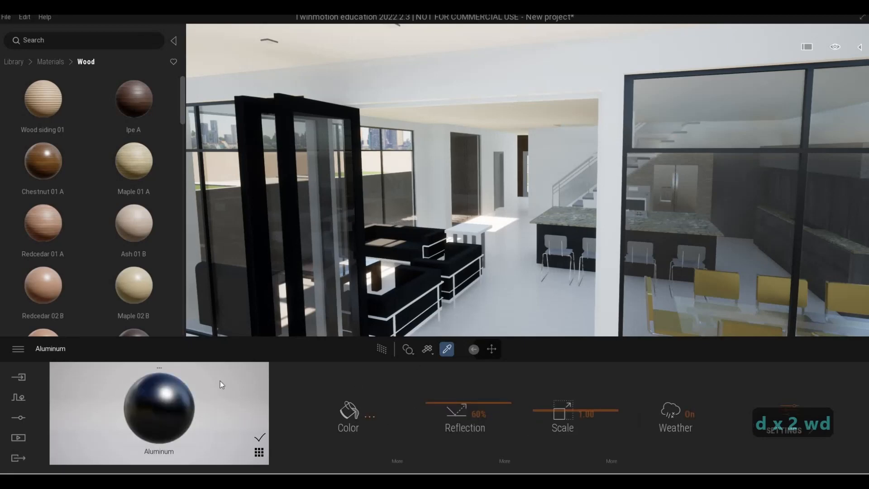
{"action": "left_click", "coordinate": [595, 308]}
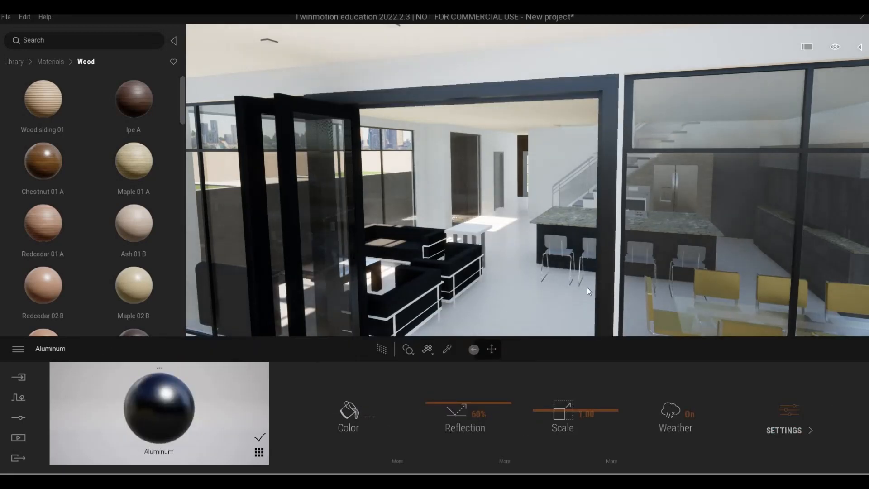
Step: Fly around the pool, deck and rear facade to review the applied materials
{"action": "key", "text": "a"}
{"action": "key", "text": "d"}
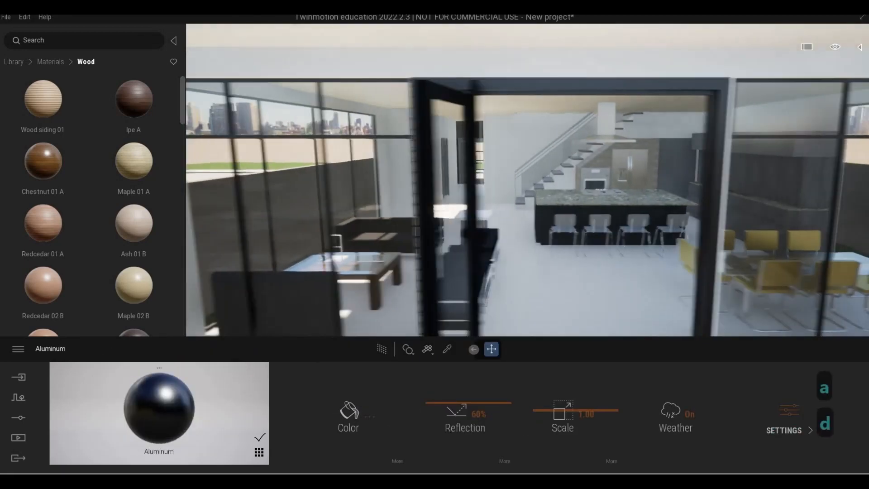
{"action": "key", "text": "s"}
{"action": "key", "text": "w"}
{"action": "key", "text": "d"}
{"action": "key", "text": "d"}
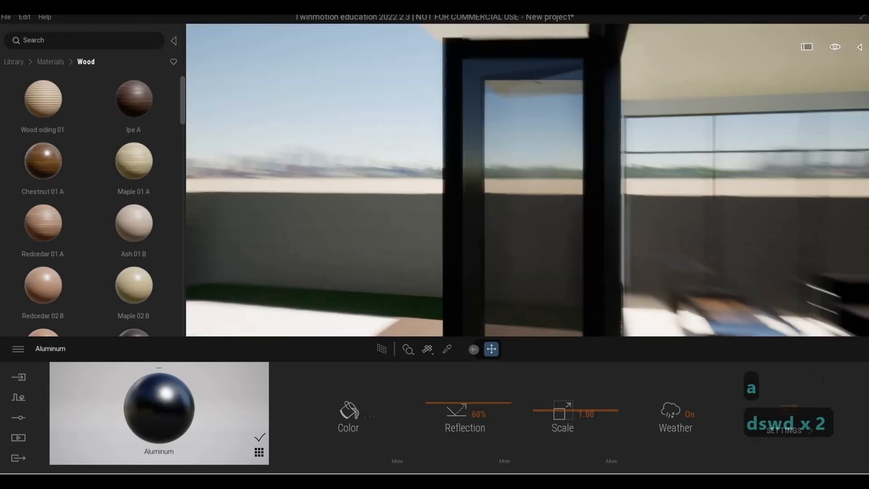
{"action": "key", "text": "d"}
{"action": "key", "text": "a"}
{"action": "key", "text": "a"}
{"action": "key", "text": "a"}
{"action": "key", "text": "a"}
{"action": "key", "text": "a"}
{"action": "key", "text": "a"}
{"action": "key", "text": "a"}
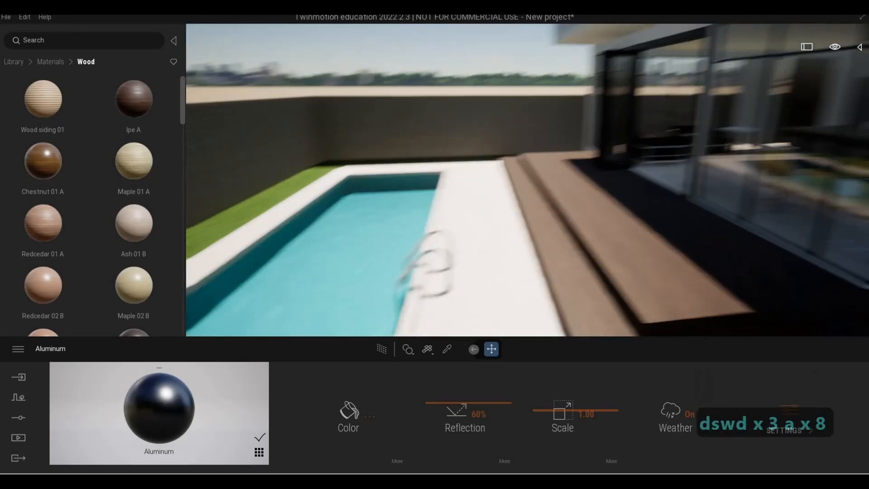
{"action": "key", "text": "d"}
{"action": "key", "text": "d"}
{"action": "key", "text": "s"}
{"action": "key", "text": "a"}
{"action": "key", "text": "a"}
{"action": "key", "text": "a"}
{"action": "key", "text": "a"}
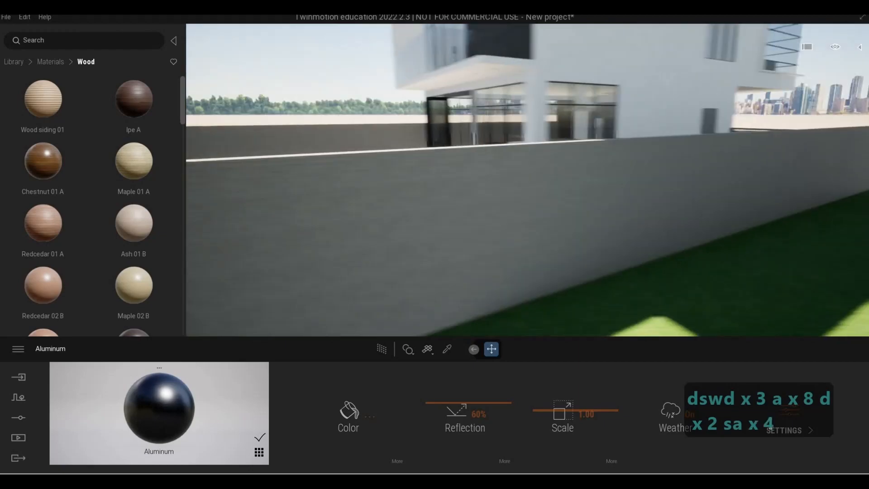
{"action": "key", "text": "q"}
{"action": "key", "text": "a"}
{"action": "key", "text": "w"}
{"action": "key", "text": "d"}
{"action": "key", "text": "s"}
{"action": "key", "text": "a"}
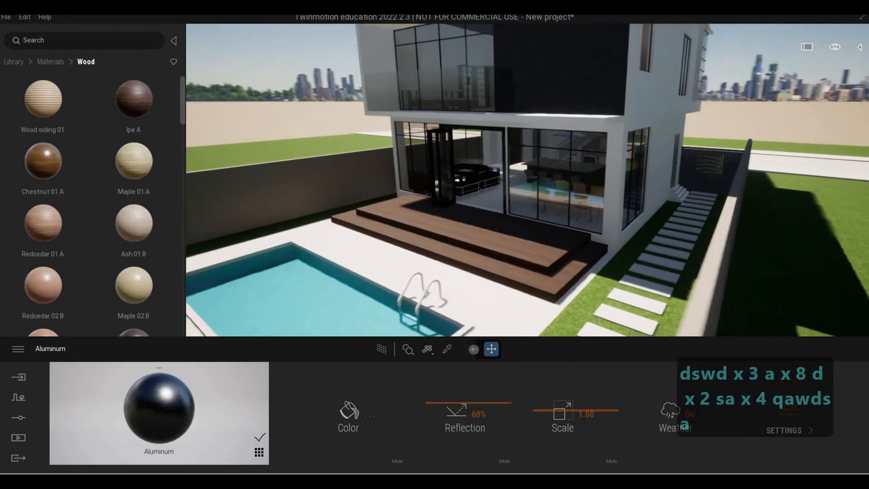
{"action": "key", "text": "w"}
{"action": "key", "text": "e"}
{"action": "key", "text": "s"}
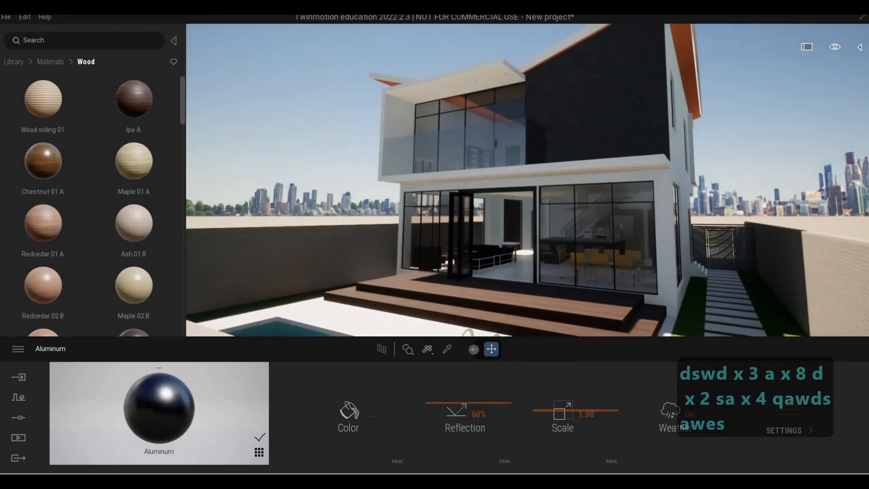
Step: Fly along the side and upper floor of the house to inspect the facade and windows
{"action": "key", "text": "d"}
{"action": "key", "text": "w"}
{"action": "key", "text": "d"}
{"action": "key", "text": "q"}
{"action": "key", "text": "a"}
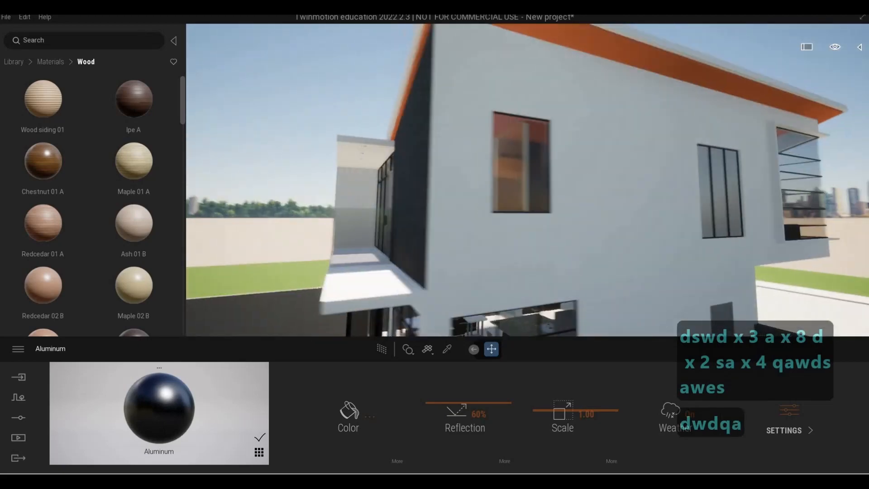
{"action": "key", "text": "a"}
{"action": "key", "text": "a"}
{"action": "key", "text": "a"}
{"action": "key", "text": "a"}
{"action": "key", "text": "a"}
{"action": "key", "text": "a"}
{"action": "key", "text": "w"}
{"action": "key", "text": "d"}
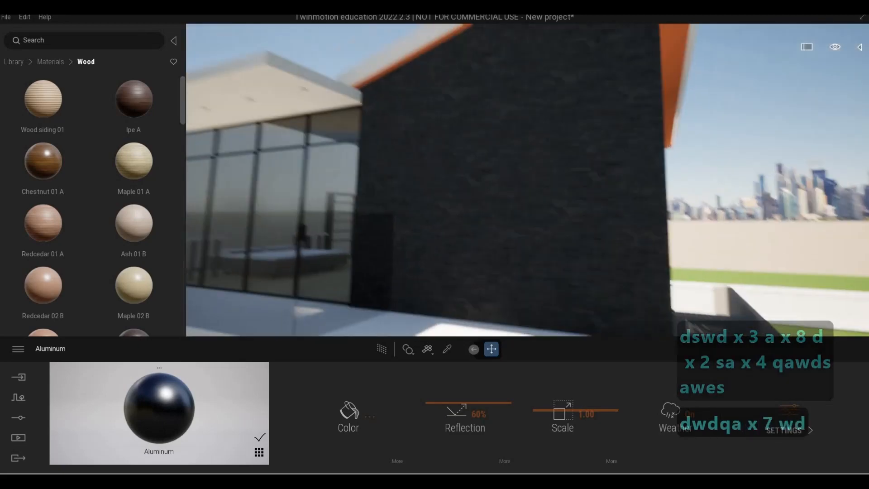
{"action": "key", "text": "d"}
{"action": "key", "text": "d"}
{"action": "key", "text": "d"}
{"action": "key", "text": "d"}
{"action": "key", "text": "d"}
{"action": "key", "text": "d"}
{"action": "key", "text": "d"}
{"action": "key", "text": "d"}
{"action": "key", "text": "d"}
{"action": "key", "text": "d"}
{"action": "key", "text": "d"}
{"action": "key", "text": "d"}
{"action": "key", "text": "d"}
{"action": "key", "text": "d"}
{"action": "key", "text": "d"}
{"action": "key", "text": "d"}
{"action": "key", "text": "d"}
{"action": "key", "text": "d"}
{"action": "key", "text": "d"}
{"action": "key", "text": "d"}
{"action": "key", "text": "d"}
{"action": "key", "text": "d"}
{"action": "key", "text": "s"}
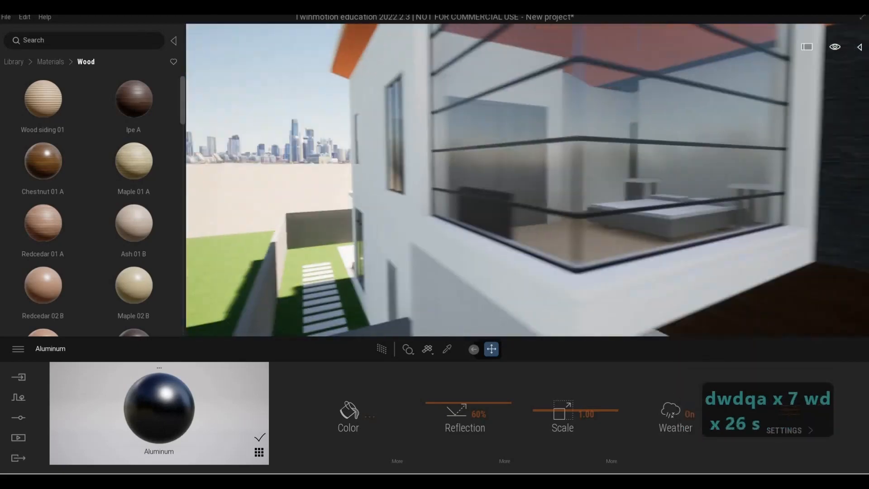
{"action": "key", "text": "d"}
{"action": "key", "text": "w"}
{"action": "key", "text": "w"}
{"action": "key", "text": "d"}
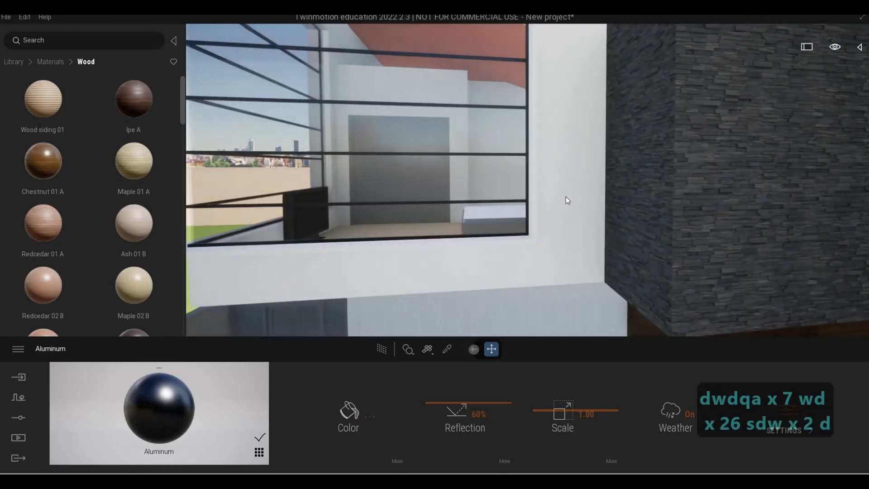
{"action": "key", "text": "e"}
{"action": "key", "text": "s"}
{"action": "key", "text": "s"}
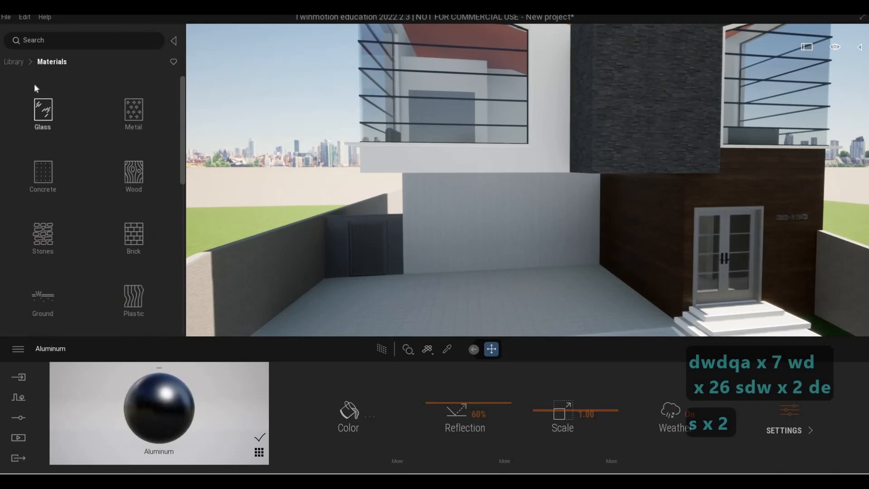
Step: Apply the grey Stucco Facade from the Quixel Megascans painted plaster surfaces to the white exterior walls
{"action": "left_click", "coordinate": [14, 62]}
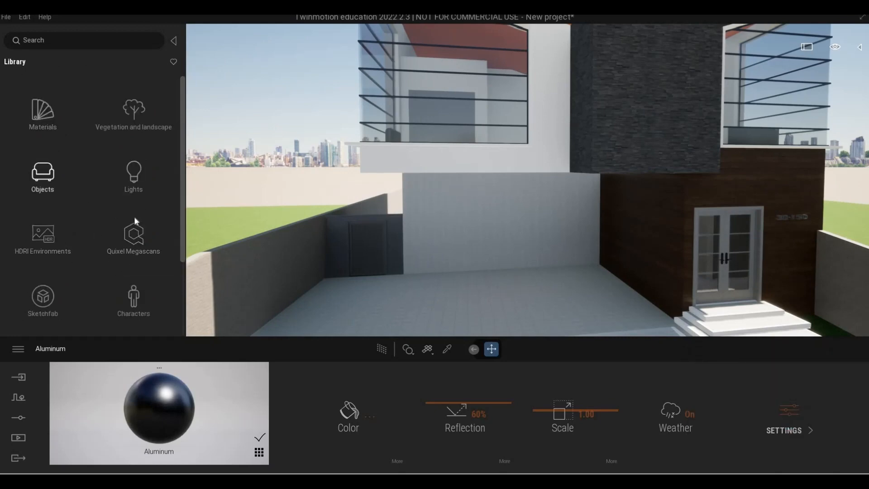
{"action": "left_click", "coordinate": [124, 239]}
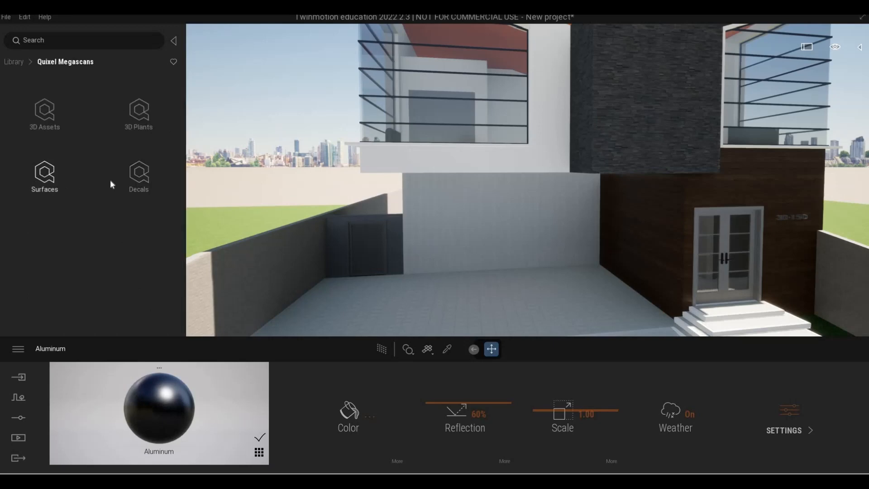
{"action": "left_click", "coordinate": [46, 178]}
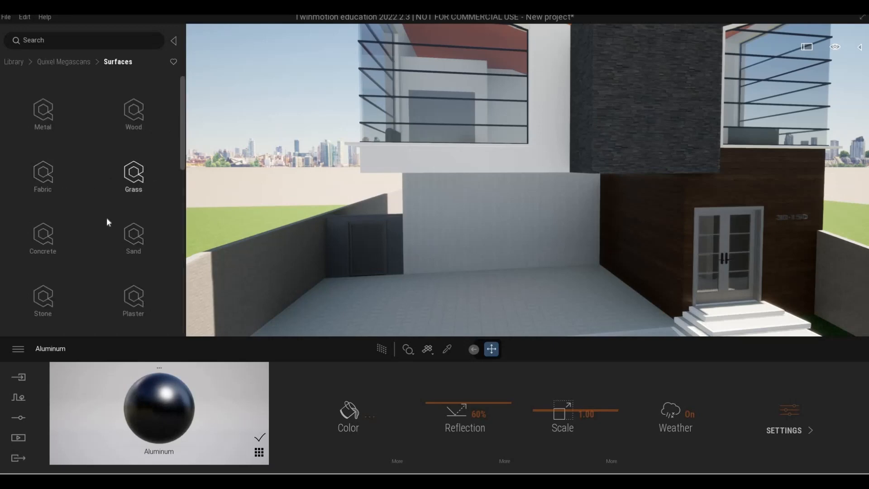
{"action": "scroll", "coordinate": [96, 267], "scroll_direction": "down", "scroll_amount": 1}
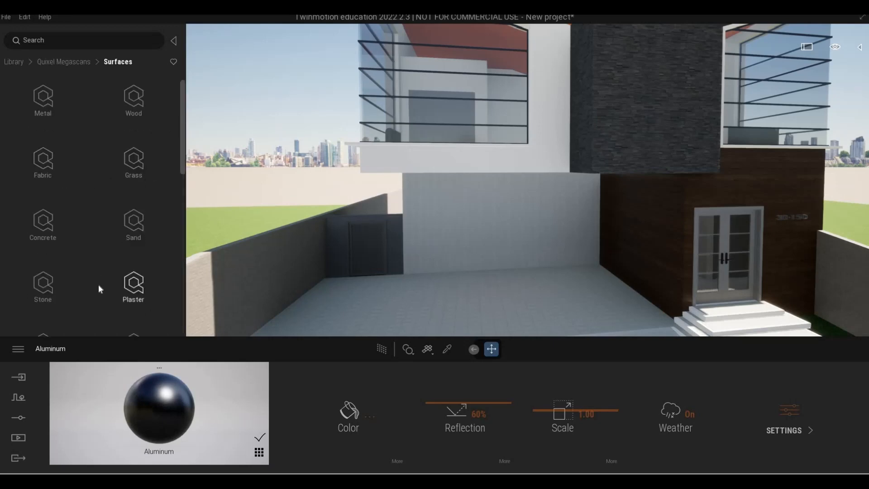
{"action": "scroll", "coordinate": [133, 272], "scroll_direction": "down", "scroll_amount": 1}
{"action": "scroll", "coordinate": [138, 246], "scroll_direction": "down", "scroll_amount": 1}
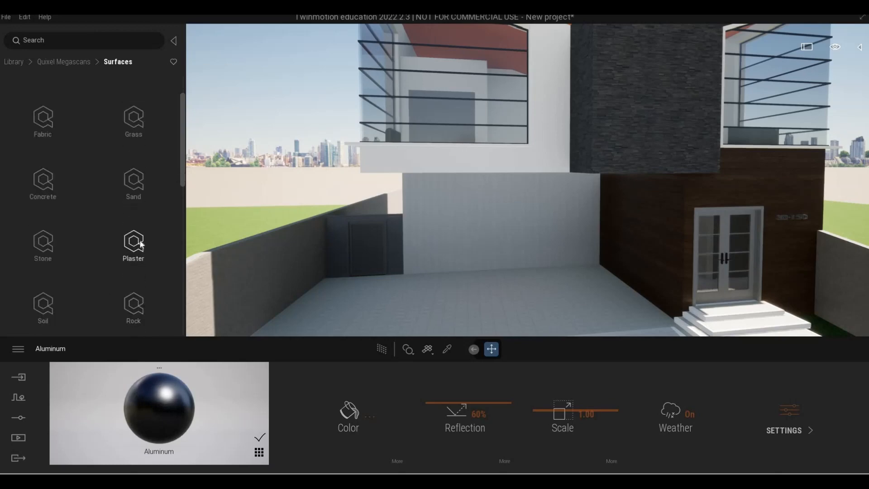
{"action": "left_click", "coordinate": [136, 247]}
{"action": "left_click", "coordinate": [126, 178]}
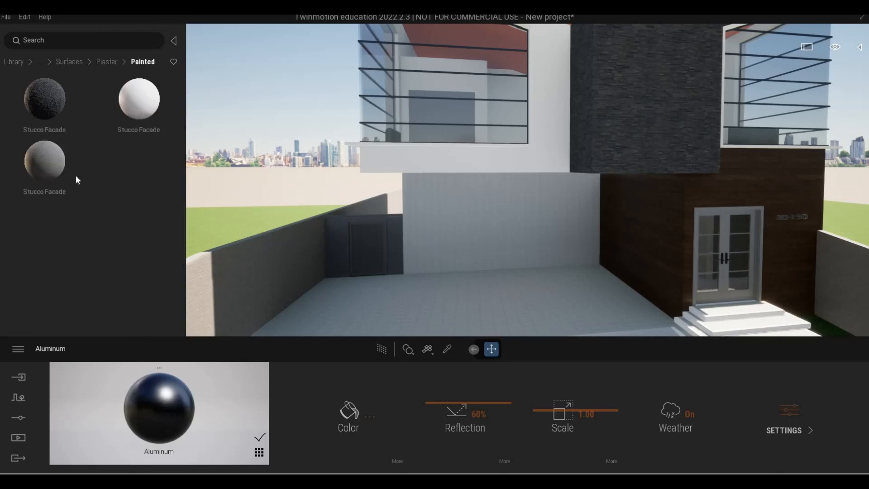
{"action": "key", "text": "a"}
{"action": "key", "text": "w"}
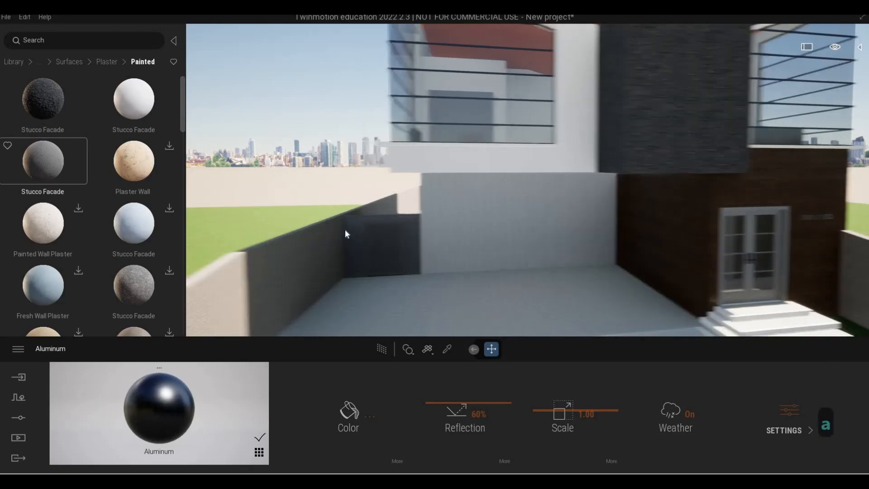
{"action": "key", "text": "q"}
{"action": "key", "text": "q"}
{"action": "key", "text": "w"}
{"action": "key", "text": "e"}
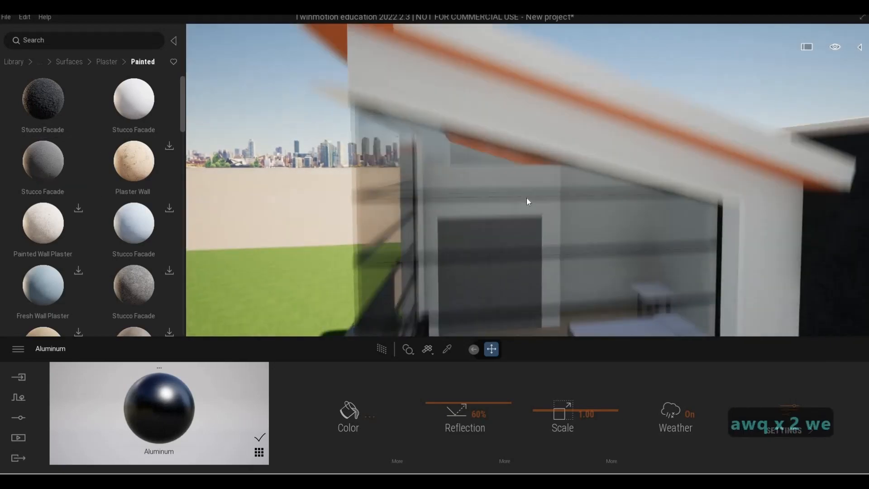
{"action": "key", "text": "w"}
{"action": "key", "text": "q"}
{"action": "key", "text": "w"}
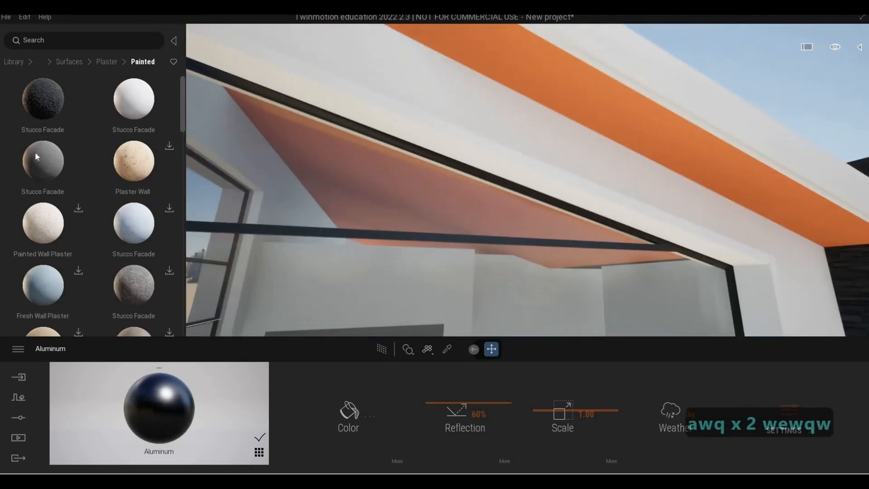
{"action": "left_click_drag", "start_coordinate": [333, 161], "coordinate": [453, 248]}
{"action": "key", "text": "s"}
{"action": "key", "text": "s"}
{"action": "key", "text": "w"}
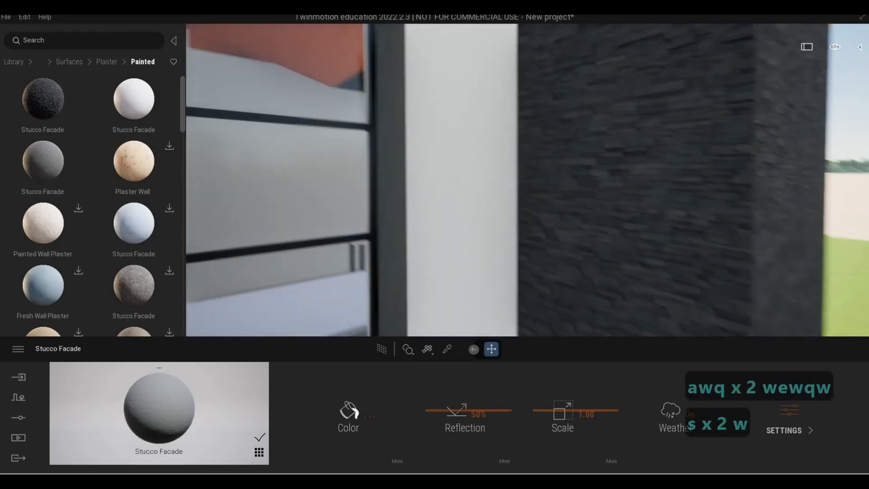
Step: Fly around the side and upper facade to review the stucco walls
{"action": "key", "text": "a"}
{"action": "key", "text": "d"}
{"action": "key", "text": "s"}
{"action": "key", "text": "d"}
{"action": "key", "text": "d"}
{"action": "key", "text": "d"}
{"action": "key", "text": "d"}
{"action": "key", "text": "d"}
{"action": "key", "text": "d"}
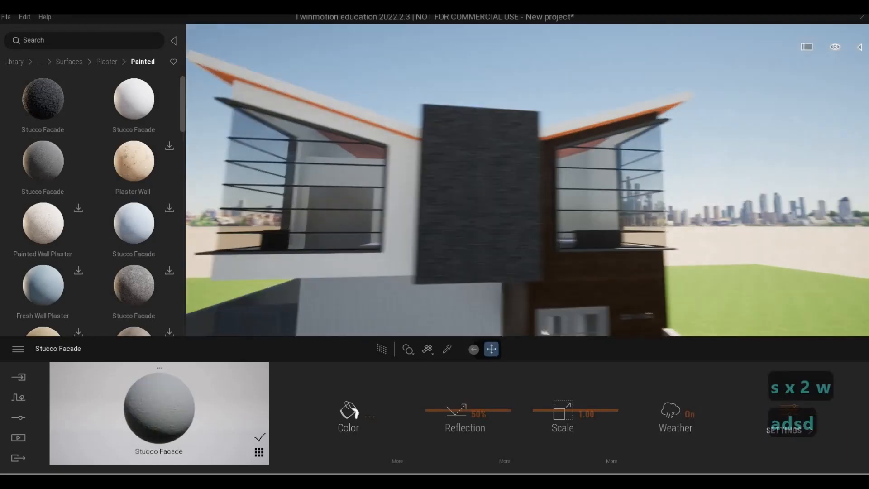
{"action": "key", "text": "a"}
{"action": "key", "text": "a"}
{"action": "key", "text": "w"}
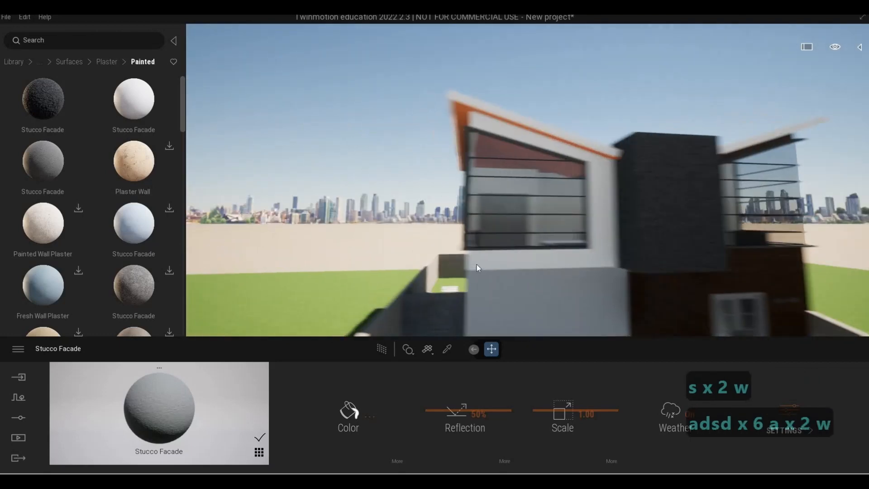
{"action": "key", "text": "a"}
{"action": "key", "text": "w"}
{"action": "key", "text": "a"}
{"action": "key", "text": "a"}
{"action": "key", "text": "a"}
{"action": "key", "text": "a"}
{"action": "key", "text": "a"}
{"action": "key", "text": "a"}
{"action": "key", "text": "a"}
{"action": "key", "text": "a"}
{"action": "key", "text": "a"}
{"action": "key", "text": "a"}
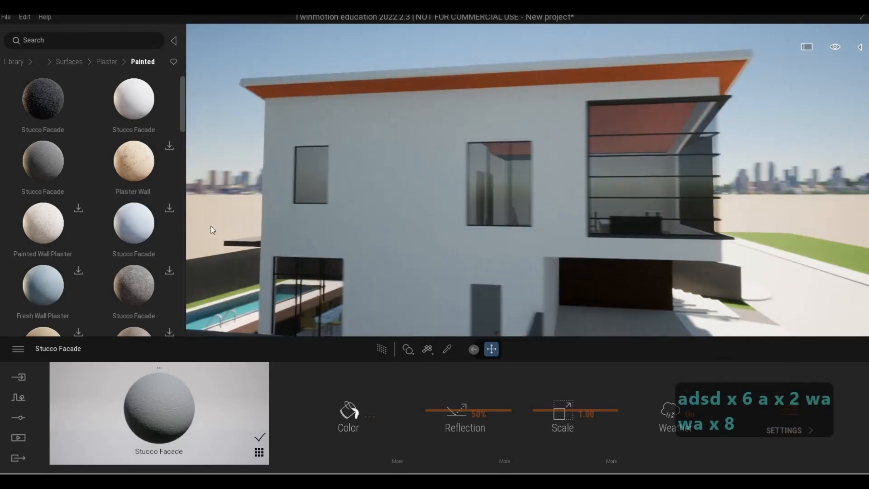
{"action": "key", "text": "w"}
{"action": "key", "text": "d"}
{"action": "key", "text": "d"}
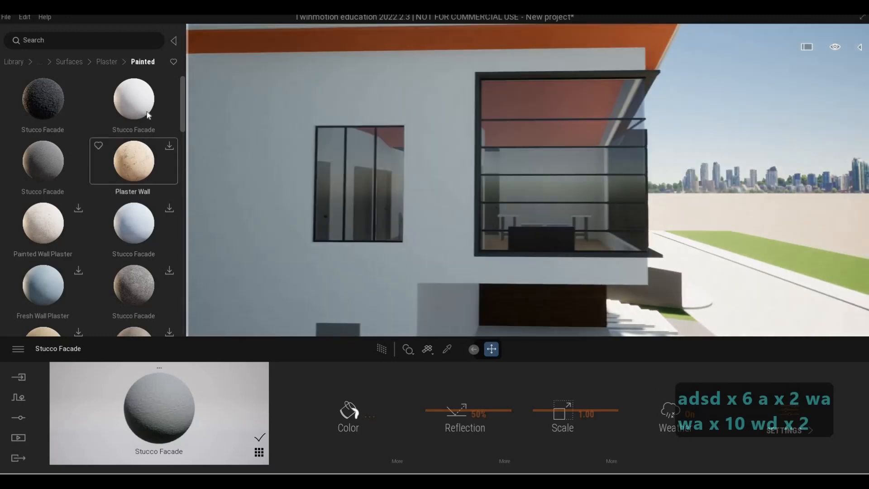
Step: Fly past the upper balcony and down to the rear wall to inspect the stucco finish
{"action": "key", "text": "d"}
{"action": "key", "text": "d"}
{"action": "key", "text": "d"}
{"action": "key", "text": "d"}
{"action": "key", "text": "d"}
{"action": "key", "text": "d"}
{"action": "key", "text": "d"}
{"action": "key", "text": "d"}
{"action": "key", "text": "d"}
{"action": "key", "text": "d"}
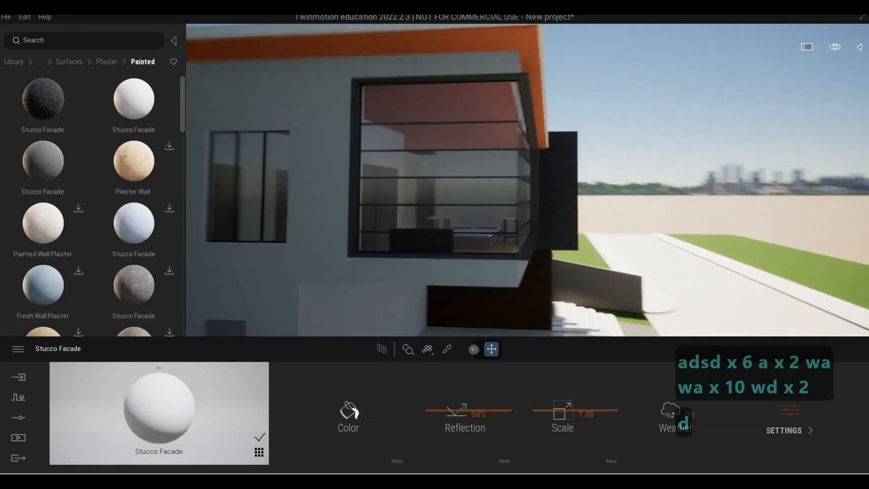
{"action": "key", "text": "d"}
{"action": "key", "text": "d"}
{"action": "key", "text": "d"}
{"action": "key", "text": "w"}
{"action": "key", "text": "w"}
{"action": "key", "text": "s"}
{"action": "key", "text": "e"}
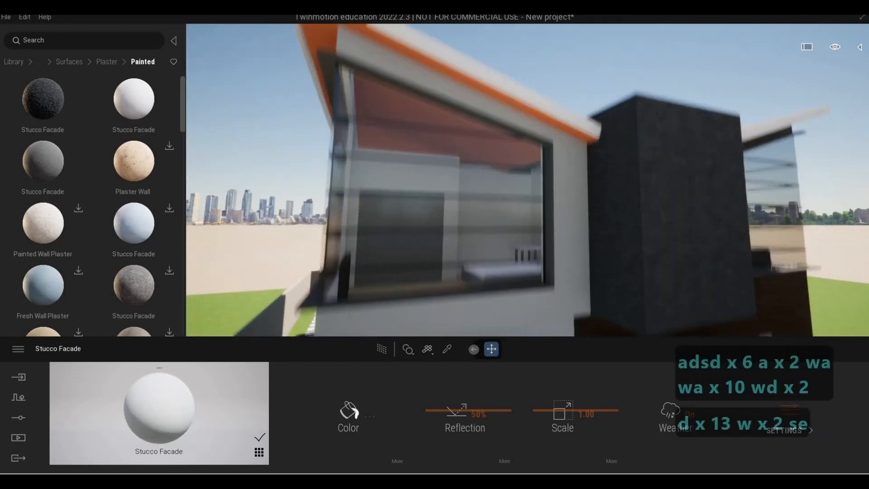
{"action": "key", "text": "e"}
{"action": "key", "text": "a"}
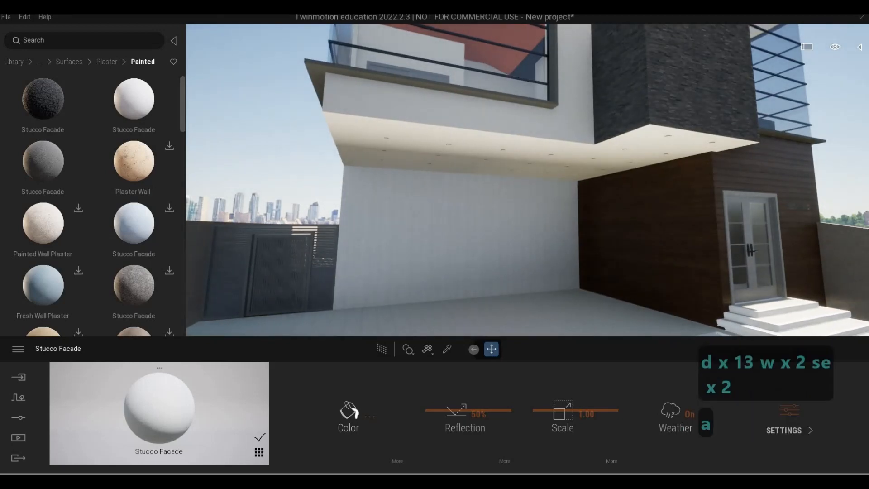
{"action": "key", "text": "a"}
{"action": "key", "text": "a"}
{"action": "key", "text": "a"}
{"action": "key", "text": "a"}
{"action": "key", "text": "a"}
{"action": "key", "text": "a"}
{"action": "key", "text": "a"}
{"action": "key", "text": "a"}
{"action": "key", "text": "a"}
{"action": "key", "text": "a"}
{"action": "key", "text": "q"}
{"action": "key", "text": "s"}
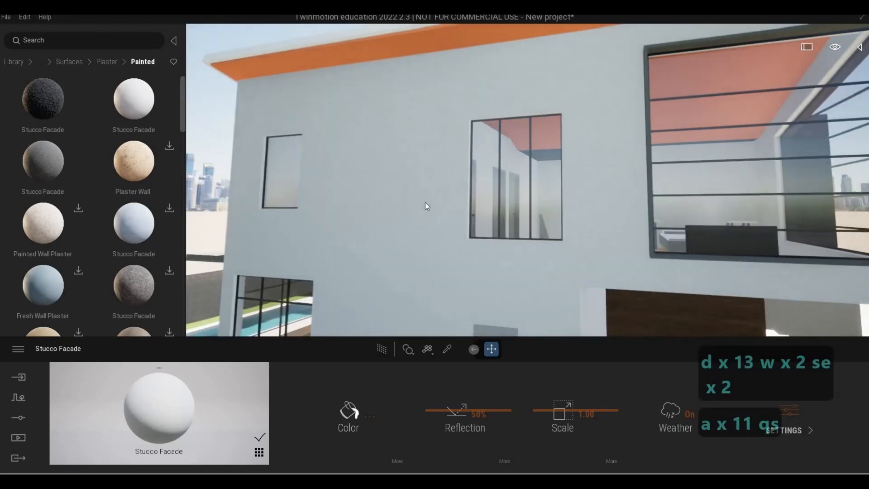
Step: Undo the last material change and fly back toward the rear wall
{"action": "key", "text": "ctrl+z"}
{"action": "key", "text": "d"}
{"action": "key", "text": "d"}
{"action": "key", "text": "d"}
{"action": "key", "text": "d"}
{"action": "key", "text": "d"}
{"action": "key", "text": "d"}
{"action": "key", "text": "d"}
{"action": "key", "text": "d"}
{"action": "key", "text": "d"}
{"action": "key", "text": "d"}
{"action": "key", "text": "d"}
{"action": "key", "text": "d"}
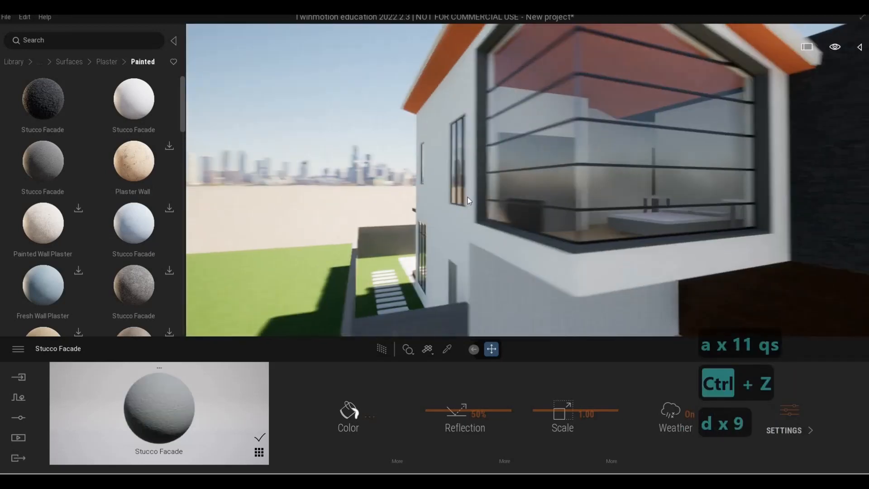
{"action": "key", "text": "e"}
{"action": "key", "text": "a"}
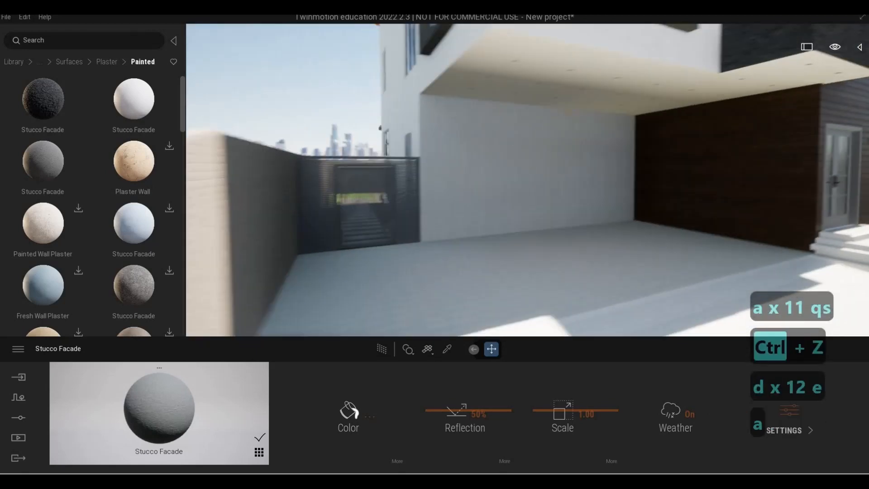
Step: Fly around to the front of the house to view the upper balconies and facade
{"action": "key", "text": "q"}
{"action": "key", "text": "d"}
{"action": "key", "text": "s"}
{"action": "key", "text": "w"}
{"action": "key", "text": "w"}
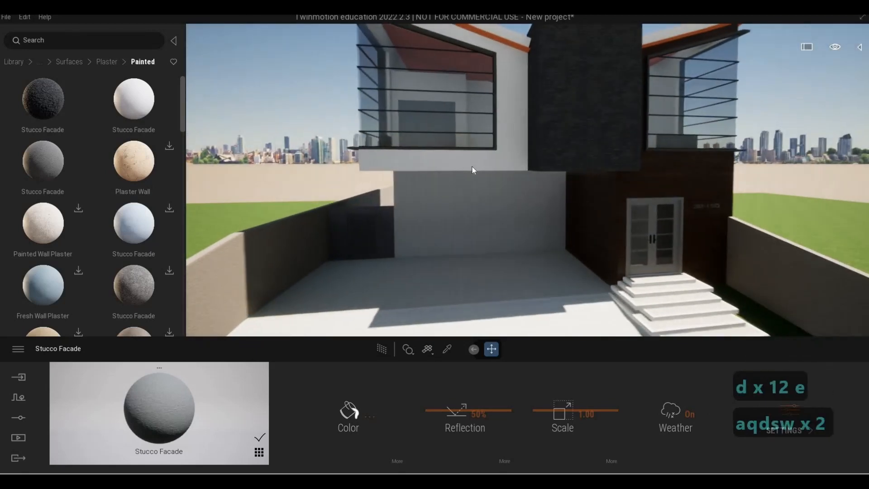
{"action": "key", "text": "q"}
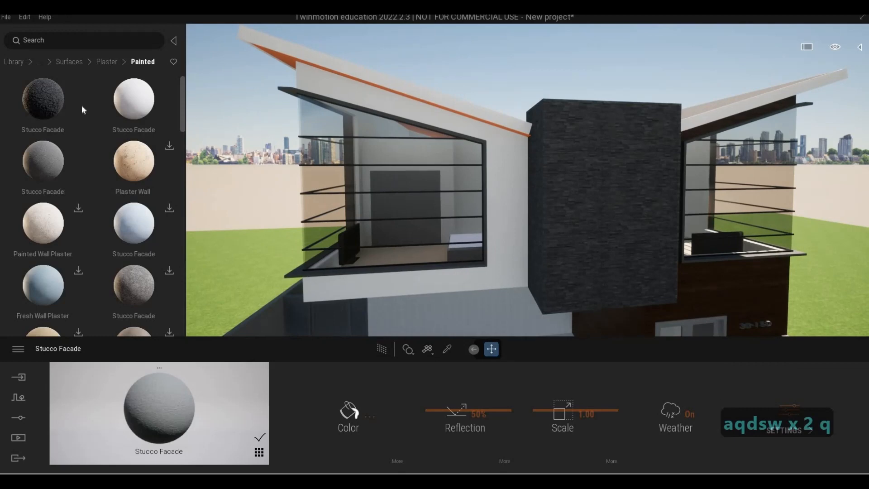
Step: Browse the Quixel Megascans concrete slab and wood plank surface materials
{"action": "left_click", "coordinate": [100, 63]}
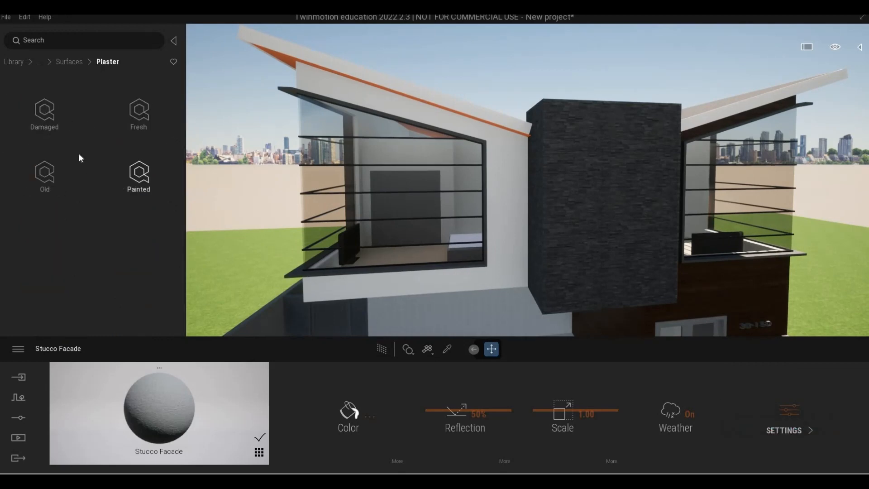
{"action": "left_click", "coordinate": [69, 62]}
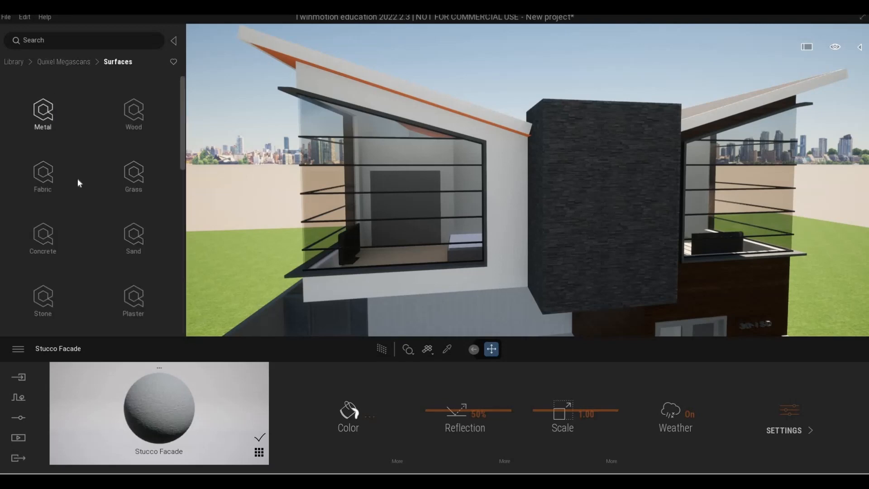
{"action": "left_click", "coordinate": [44, 236]}
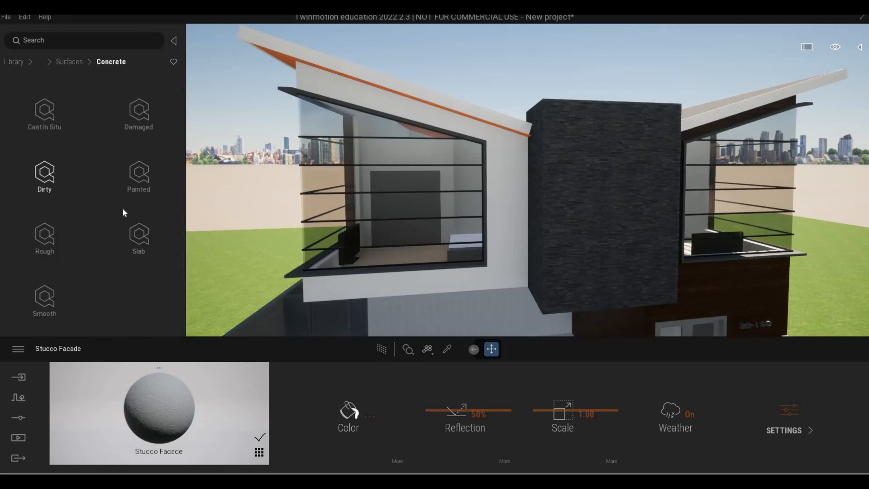
{"action": "left_click", "coordinate": [139, 247]}
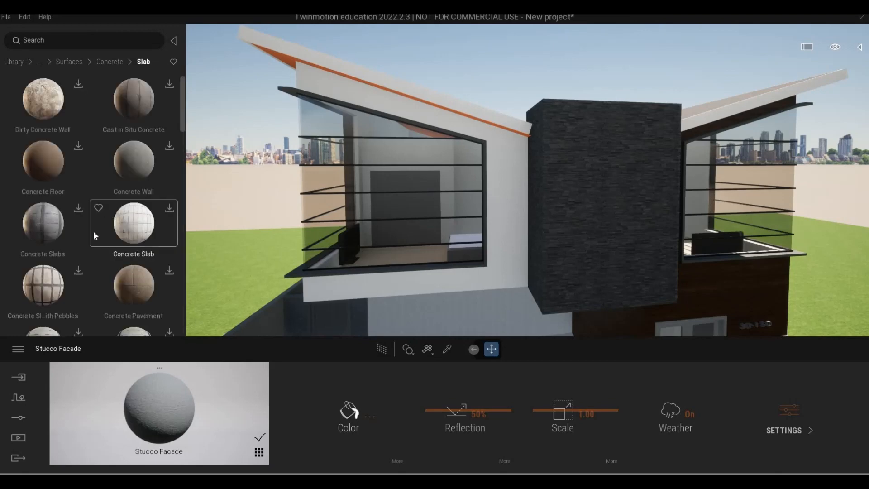
{"action": "scroll", "coordinate": [93, 232], "scroll_direction": "down", "scroll_amount": 5}
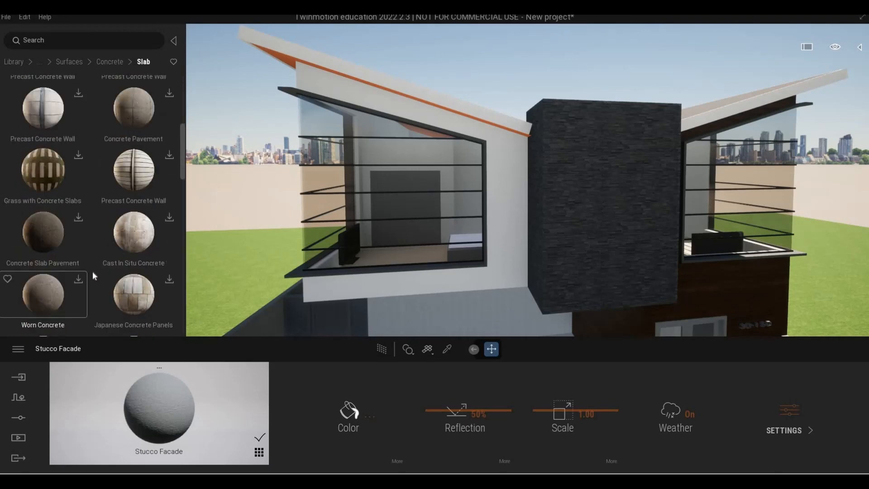
{"action": "scroll", "coordinate": [94, 268], "scroll_direction": "down", "scroll_amount": 5}
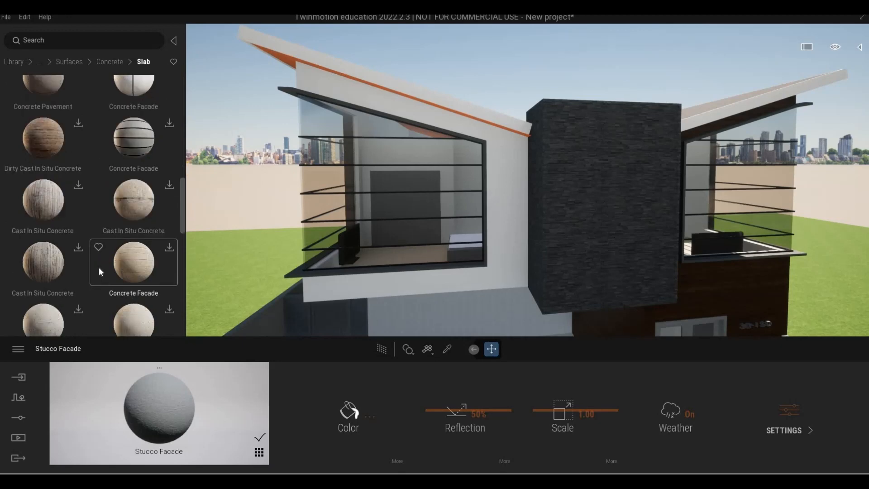
{"action": "scroll", "coordinate": [99, 267], "scroll_direction": "down", "scroll_amount": 5}
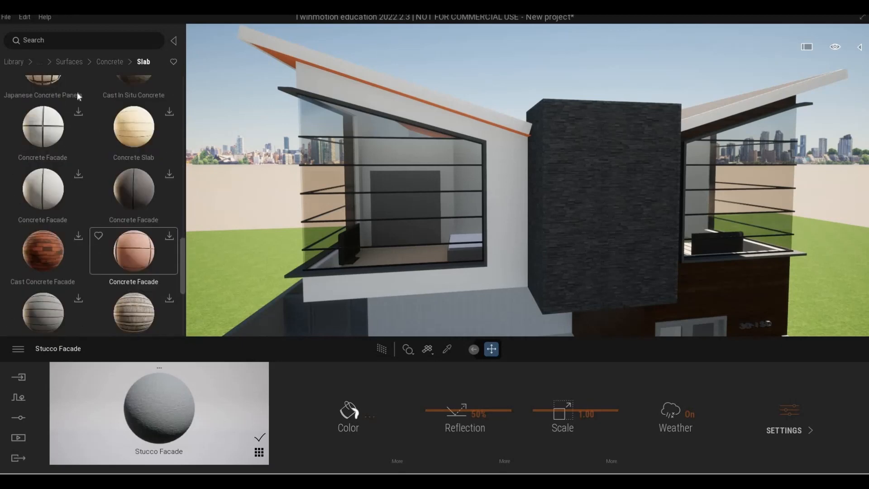
{"action": "left_click", "coordinate": [69, 62]}
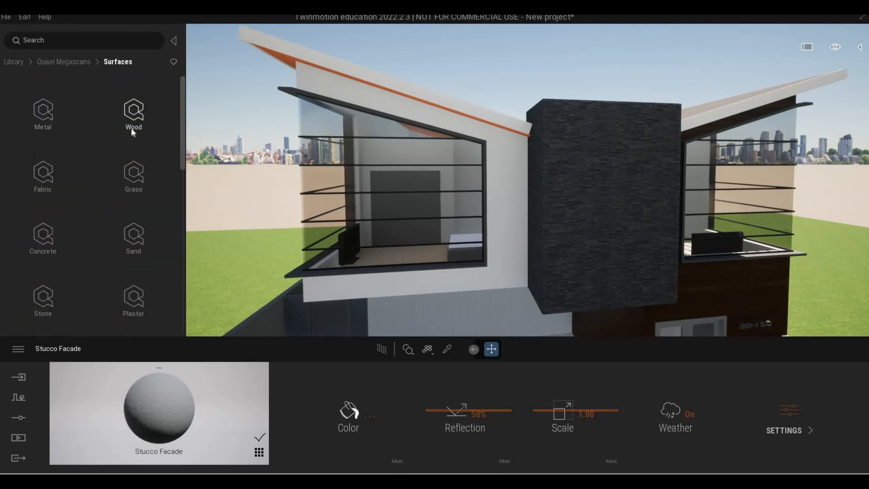
{"action": "left_click", "coordinate": [132, 127]}
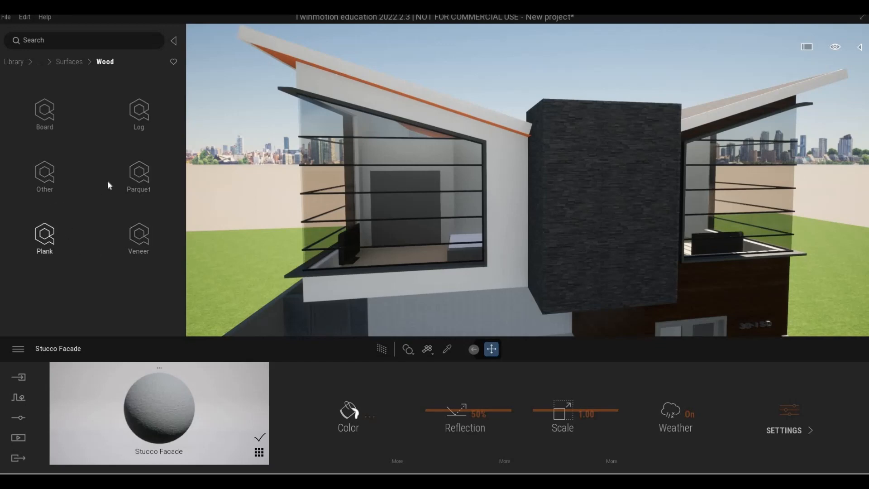
{"action": "left_click", "coordinate": [45, 236]}
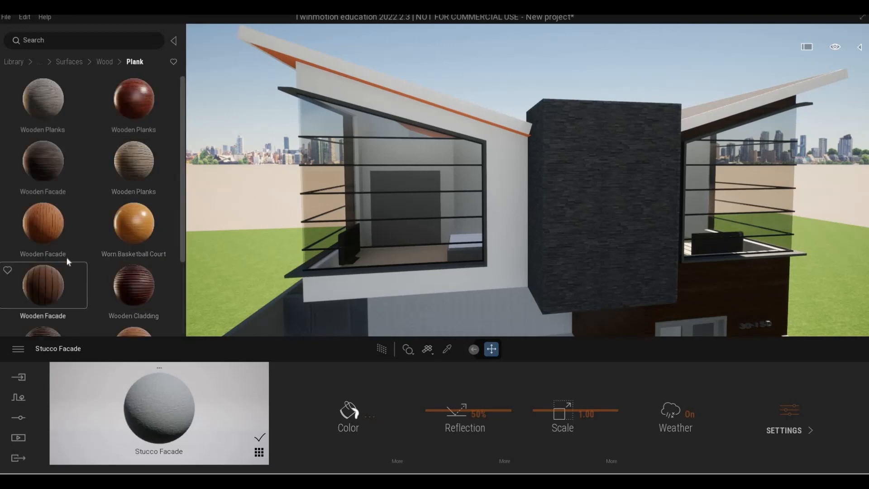
{"action": "scroll", "coordinate": [85, 233], "scroll_direction": "down", "scroll_amount": 5}
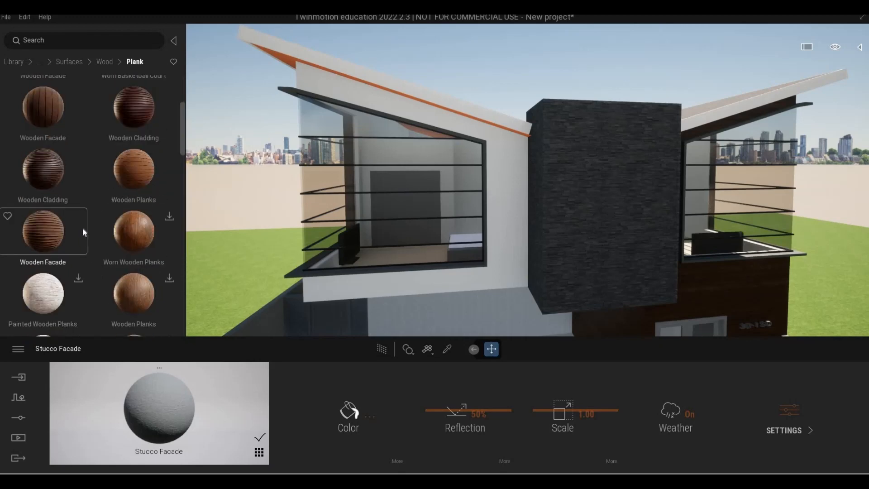
{"action": "left_click", "coordinate": [104, 62]}
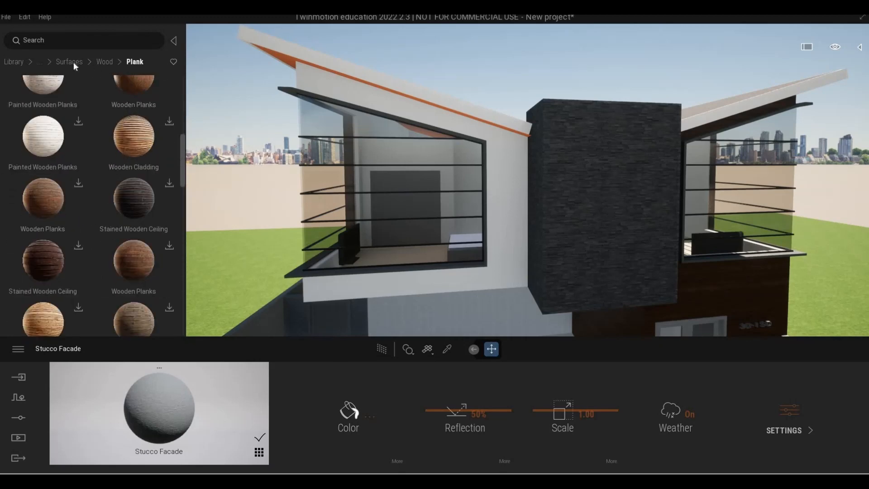
Step: Apply the Copper metal material from the Materials library to the sloped roof's underside edge
{"action": "right_click", "coordinate": [132, 154]}
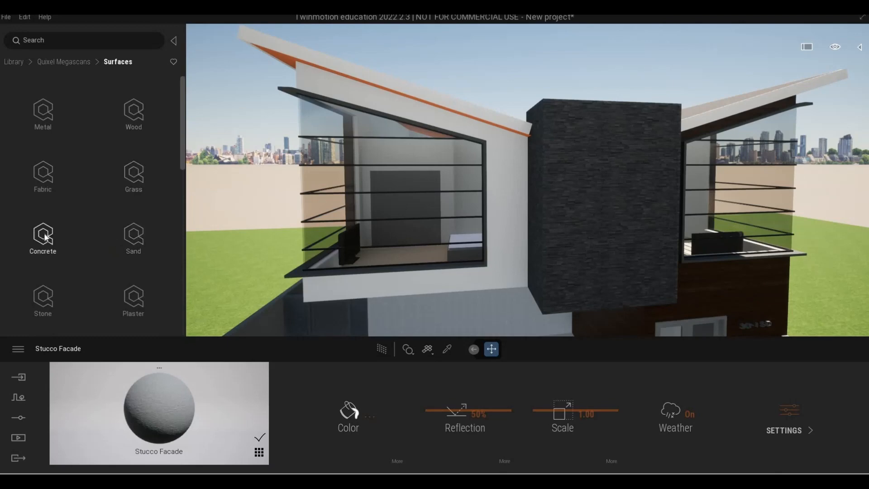
{"action": "left_click", "coordinate": [48, 122]}
{"action": "right_click", "coordinate": [47, 68]}
{"action": "right_click", "coordinate": [50, 77]}
{"action": "right_click", "coordinate": [44, 117]}
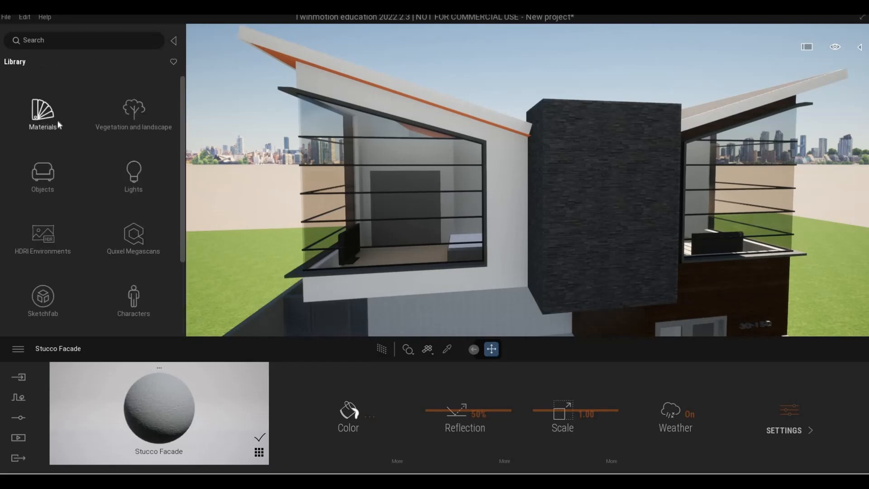
{"action": "left_click", "coordinate": [55, 120]}
{"action": "left_click", "coordinate": [153, 108]}
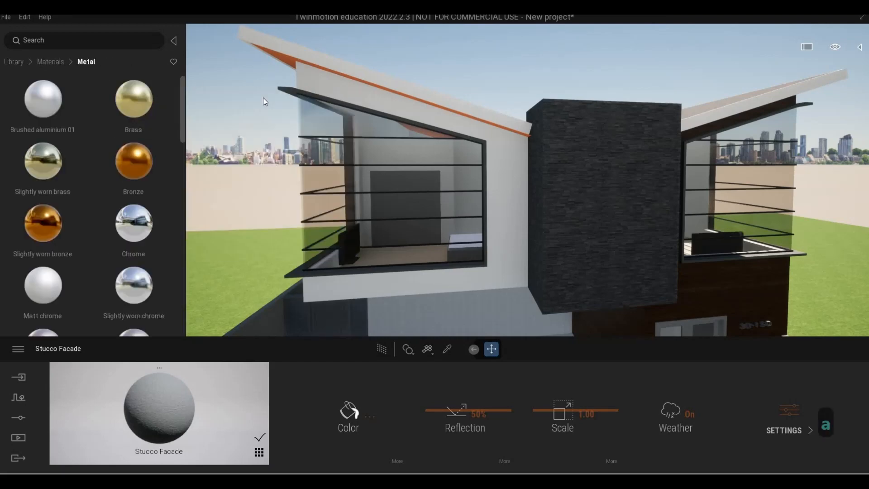
{"action": "middle_click_drag", "start_coordinate": [263, 97], "coordinate": [384, 95]}
{"action": "scroll", "coordinate": [482, 175], "scroll_direction": "up", "scroll_amount": 2}
{"action": "key", "text": "q"}
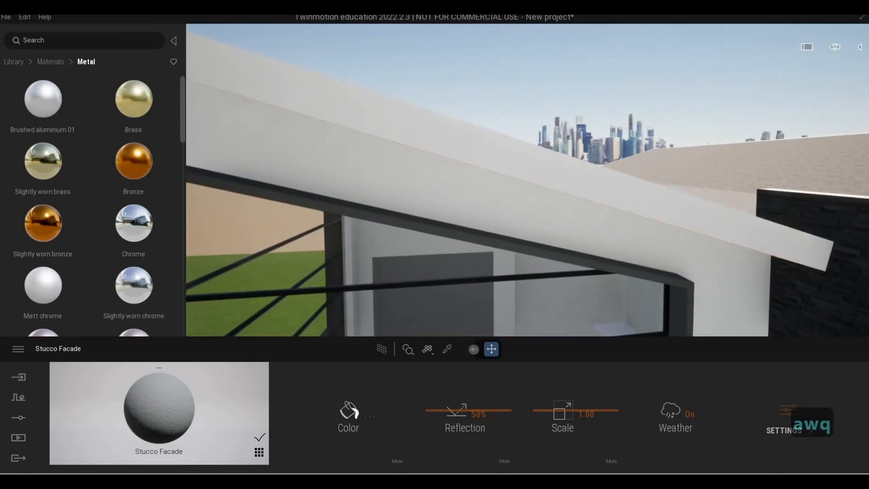
{"action": "left_click", "coordinate": [523, 158]}
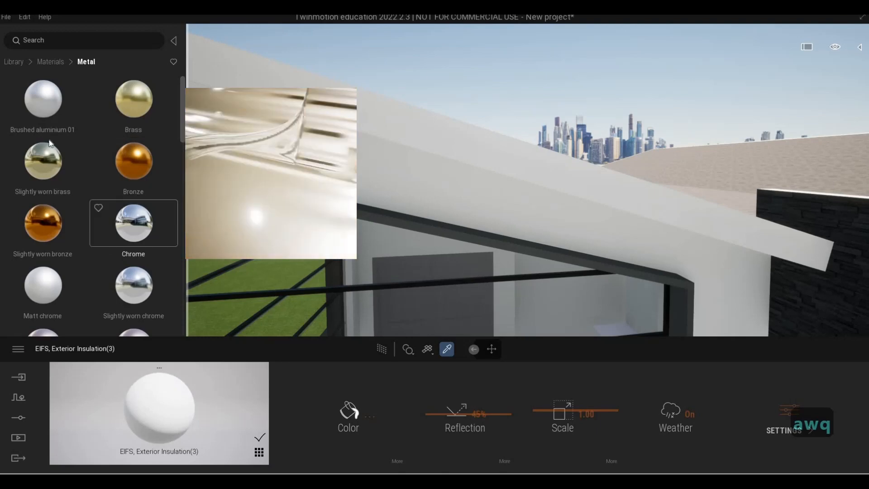
{"action": "scroll", "coordinate": [67, 238], "scroll_direction": "down", "scroll_amount": 2}
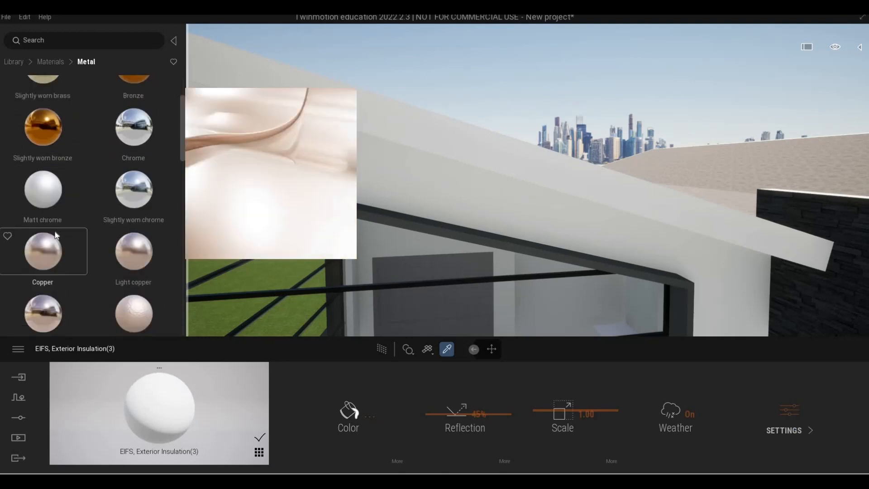
{"action": "left_click_drag", "start_coordinate": [394, 147], "coordinate": [404, 137]}
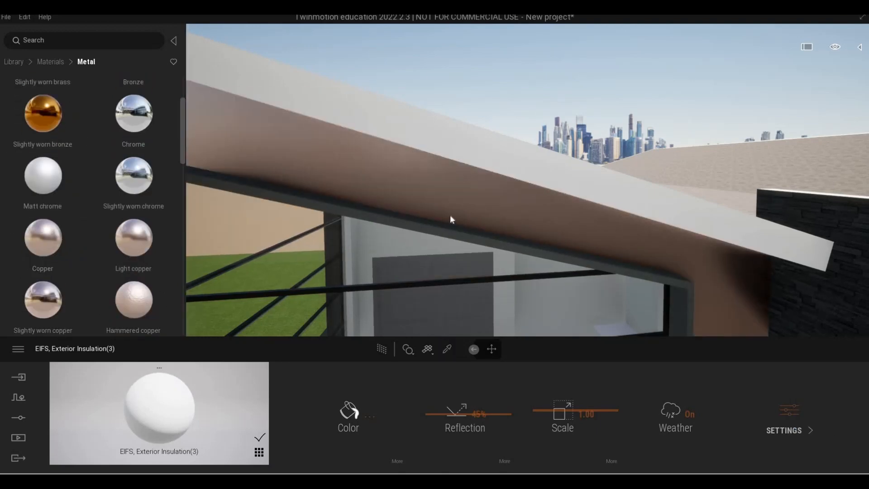
Step: Set the copper material's colour to dark grey, hex 716E6C
{"action": "left_click", "coordinate": [350, 411]}
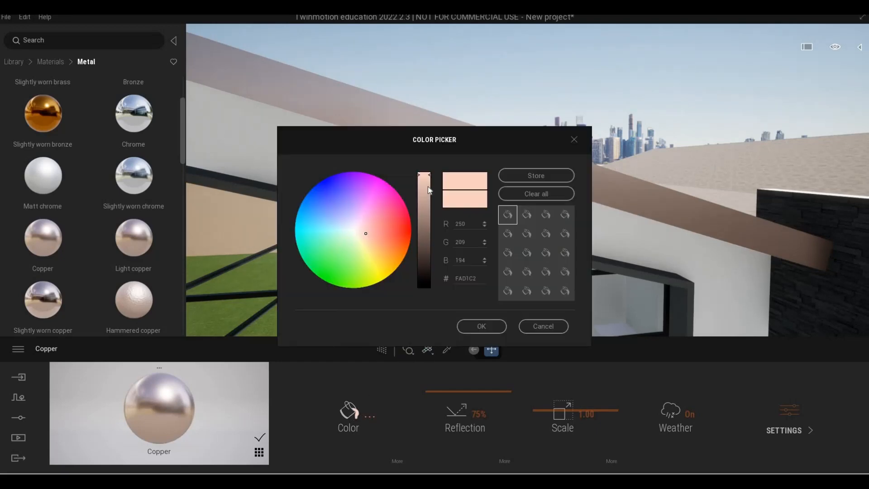
{"action": "left_click", "coordinate": [427, 232]}
{"action": "left_click_drag", "start_coordinate": [365, 233], "coordinate": [355, 230]}
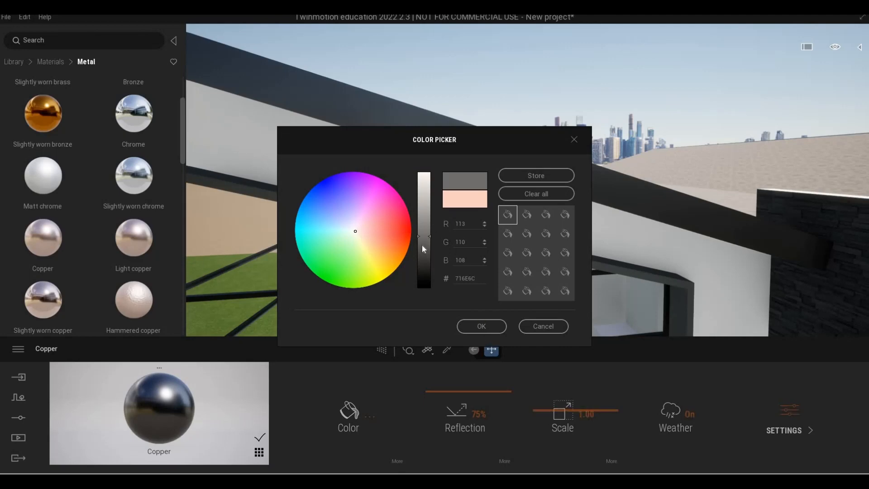
{"action": "left_click", "coordinate": [481, 326]}
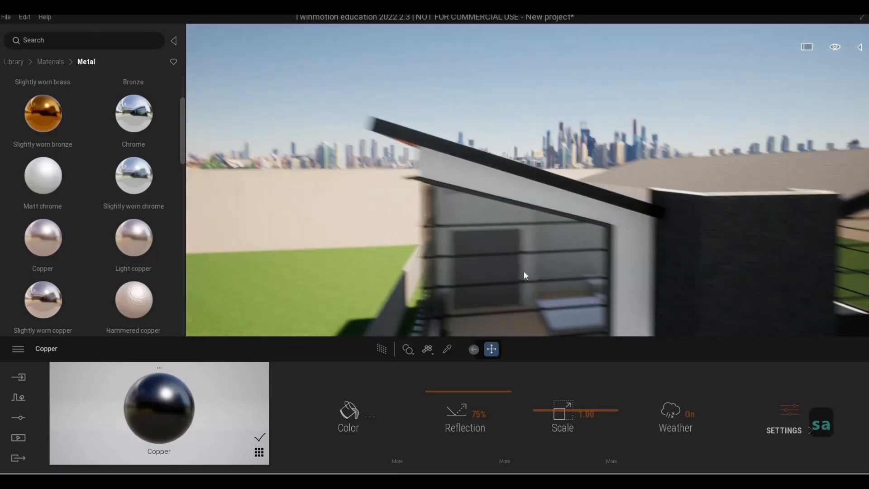
Step: Fly up and around the roof to inspect the recoloured roof underside
{"action": "key", "text": "e"}
{"action": "key", "text": "w"}
{"action": "key", "text": "q"}
{"action": "key", "text": "w"}
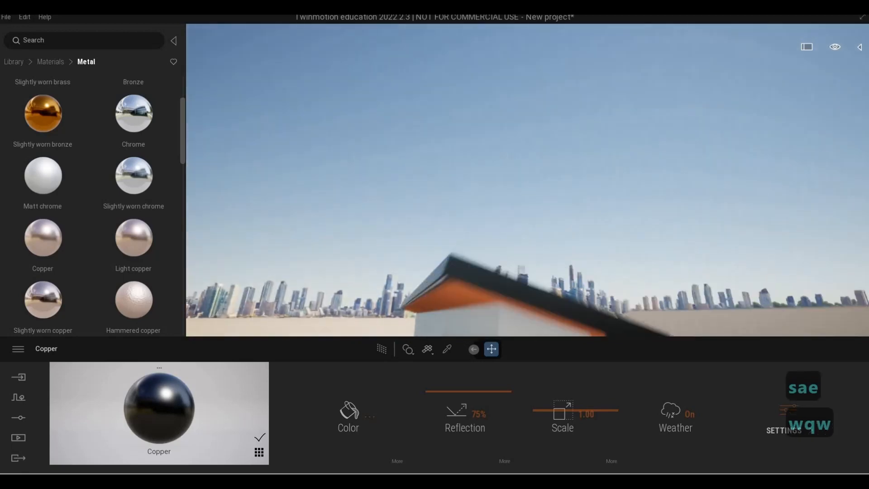
{"action": "key", "text": "a"}
{"action": "key", "text": "e"}
{"action": "key", "text": "d"}
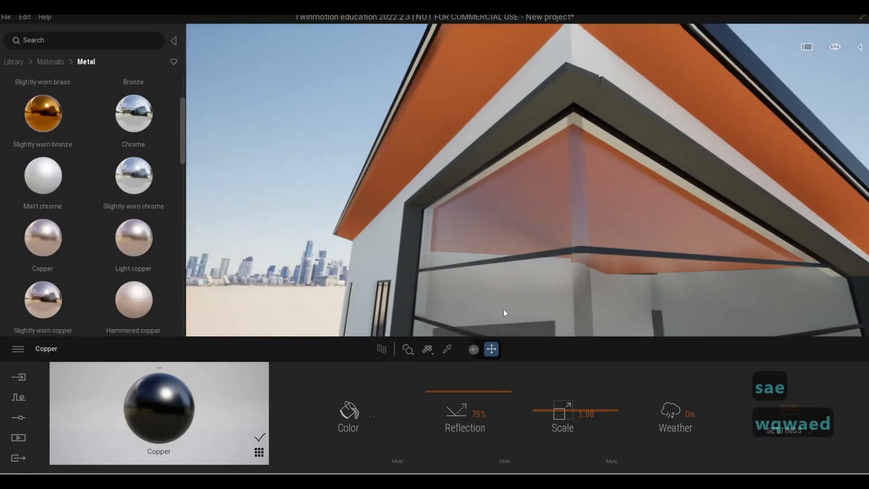
{"action": "key", "text": "d"}
{"action": "key", "text": "q"}
{"action": "key", "text": "e"}
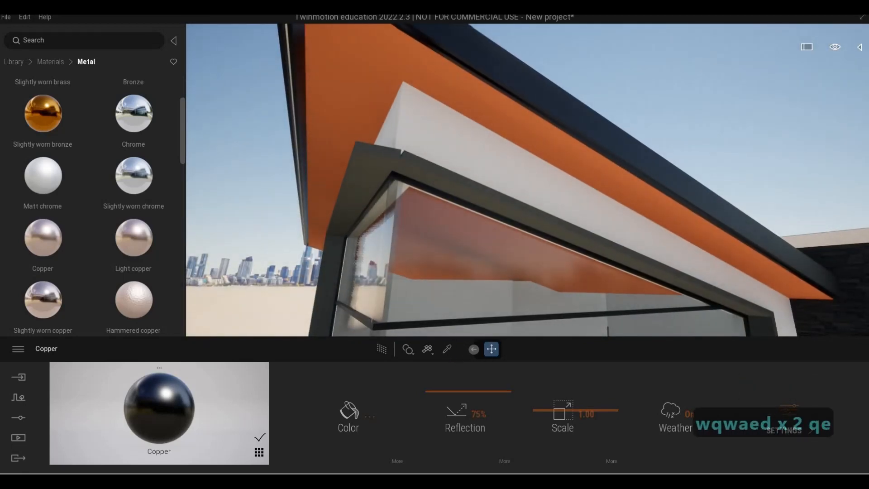
Step: Pick the window frame's Aluminum material and fly around the front facade to review the roof and frames
{"action": "left_click", "coordinate": [444, 324]}
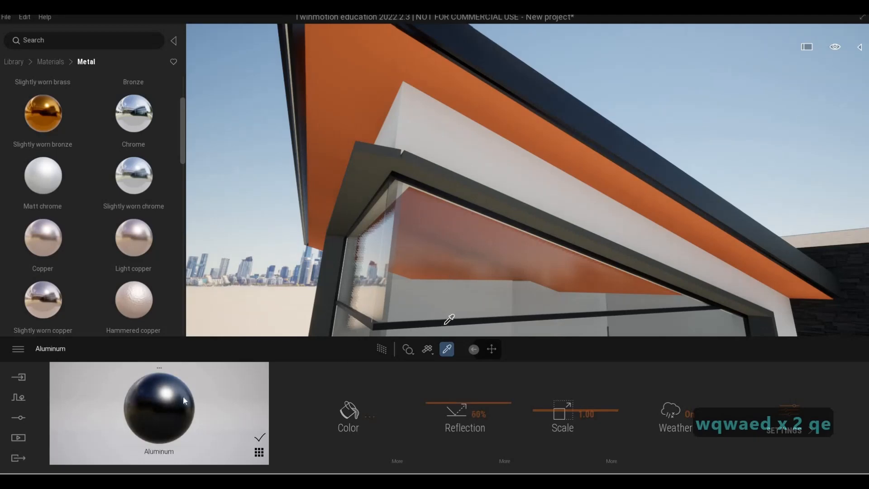
{"action": "left_click", "coordinate": [546, 112]}
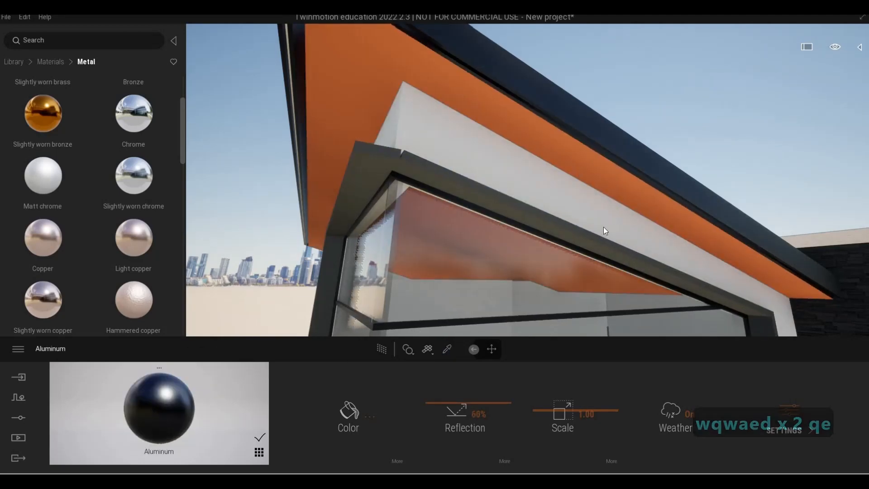
{"action": "key", "text": "s"}
{"action": "key", "text": "d"}
{"action": "key", "text": "e"}
{"action": "key", "text": "d"}
{"action": "key", "text": "d"}
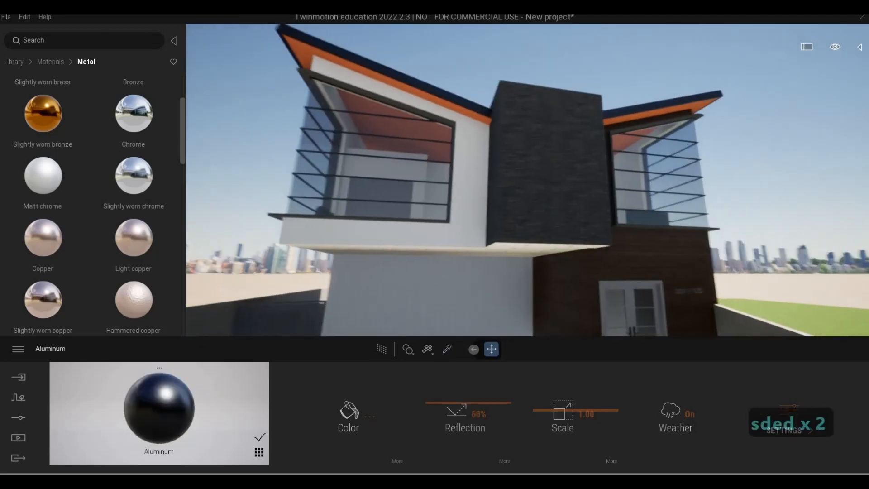
{"action": "key", "text": "w"}
{"action": "key", "text": "d"}
{"action": "key", "text": "a"}
{"action": "key", "text": "a"}
{"action": "key", "text": "a"}
{"action": "key", "text": "w"}
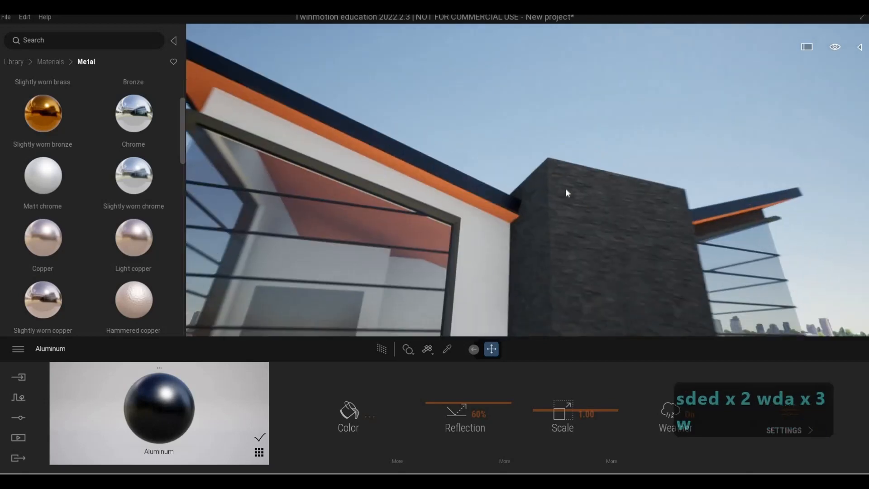
{"action": "key", "text": "a"}
{"action": "key", "text": "w"}
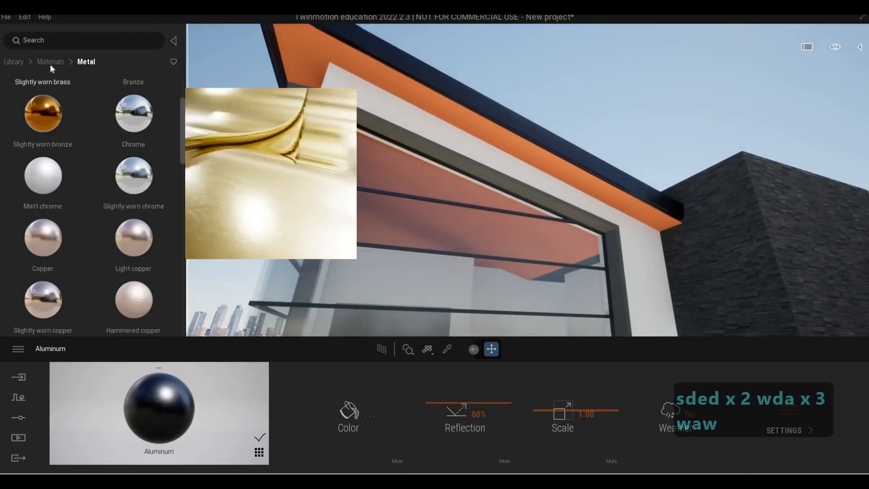
Step: Apply the Mahogany 03 G wood material from the Materials library to the roof's underside
{"action": "left_click", "coordinate": [50, 62]}
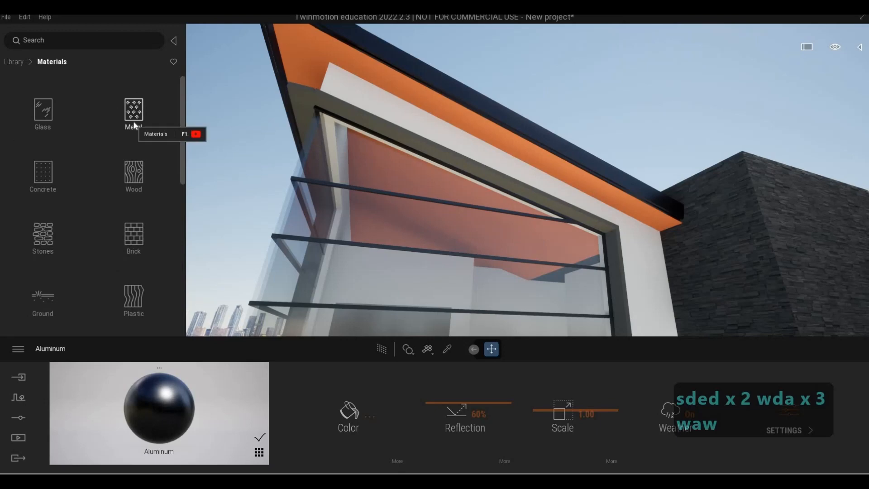
{"action": "left_click", "coordinate": [134, 125]}
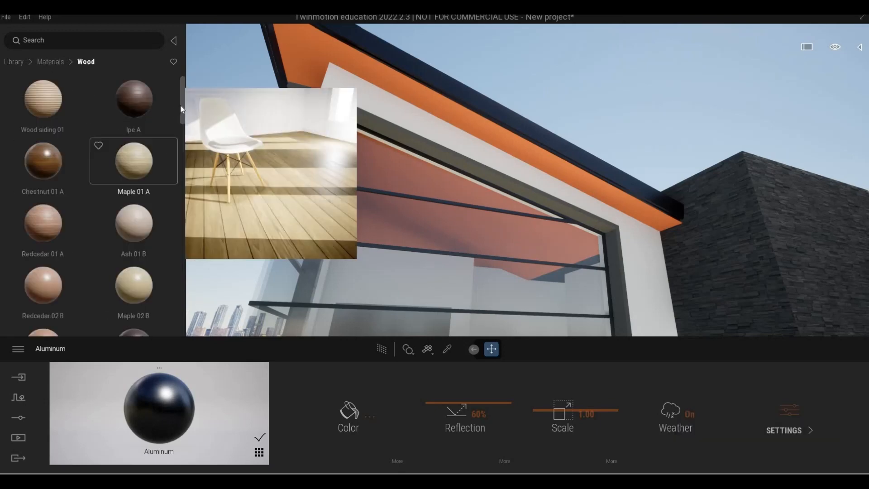
{"action": "scroll", "coordinate": [183, 234], "scroll_direction": "down", "scroll_amount": 5}
{"action": "scroll", "coordinate": [184, 235], "scroll_direction": "down", "scroll_amount": 5}
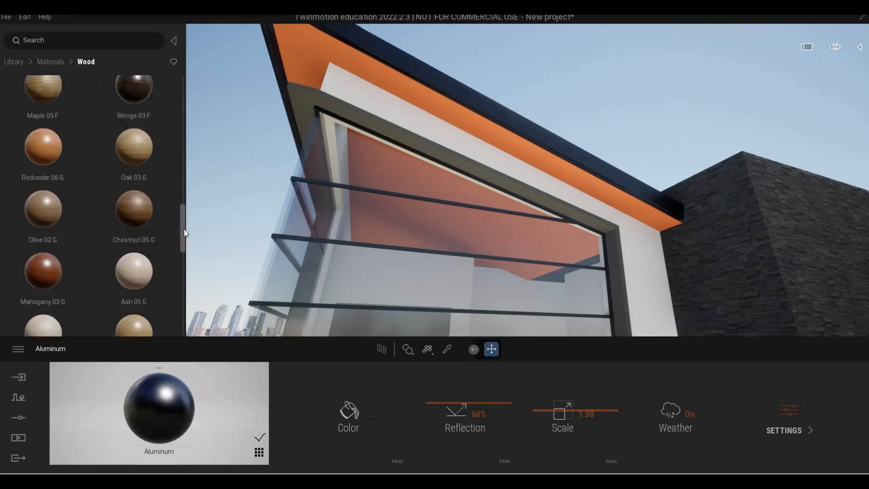
{"action": "mouse_move", "coordinate": [152, 245]}
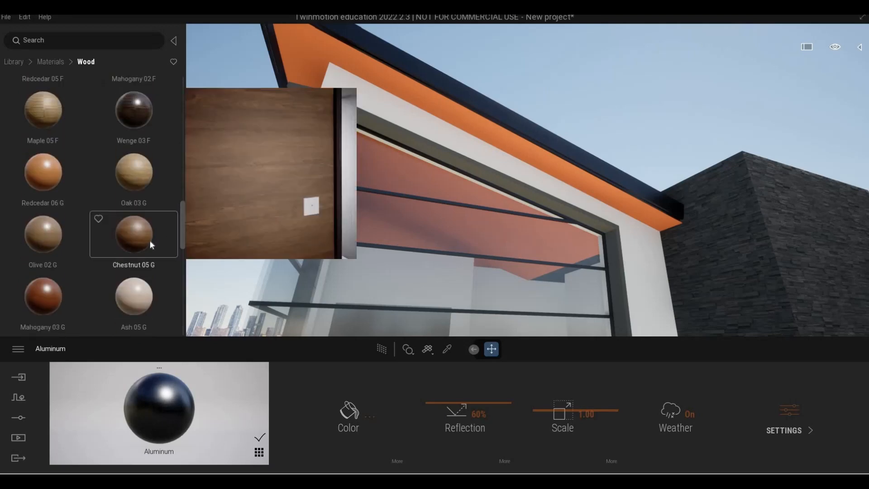
{"action": "scroll", "coordinate": [72, 236], "scroll_direction": "down", "scroll_amount": 1}
{"action": "scroll", "coordinate": [72, 237], "scroll_direction": "down", "scroll_amount": 2}
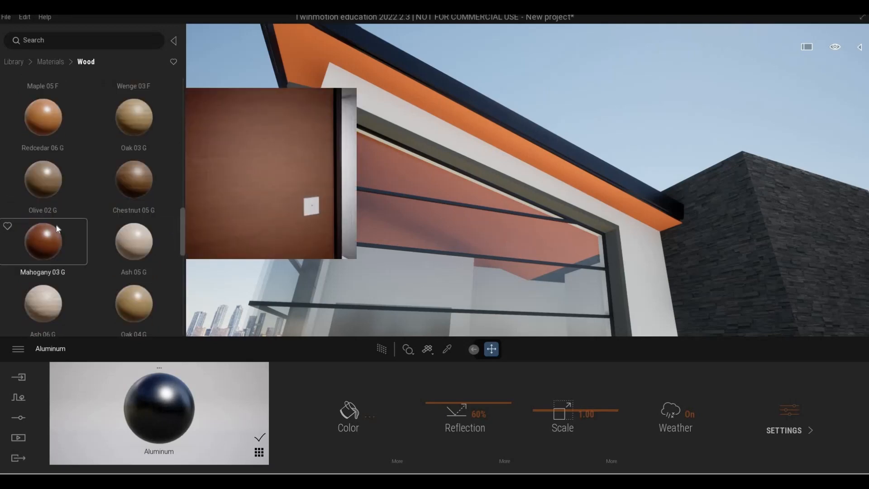
{"action": "left_click_drag", "start_coordinate": [389, 98], "coordinate": [409, 91]}
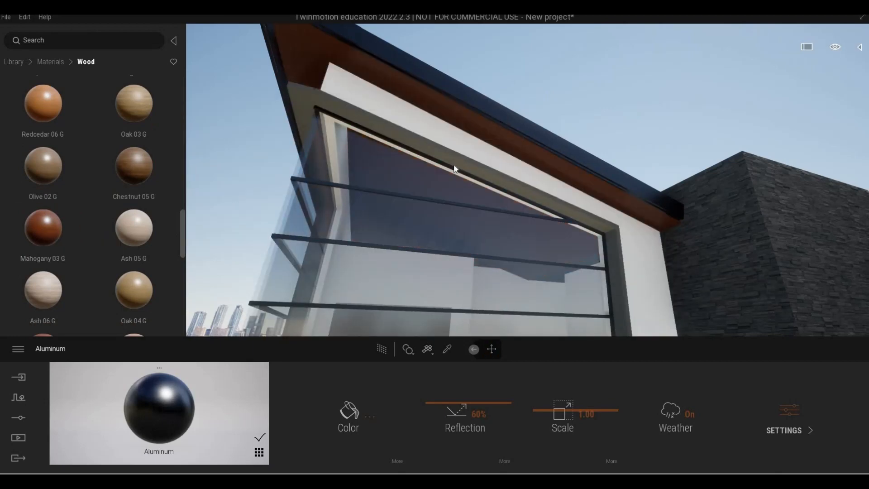
Step: Set the mahogany roof underside material's scale to 2.69
{"action": "key", "text": "a"}
{"action": "key", "text": "w"}
{"action": "right_click_drag", "start_coordinate": [561, 176], "coordinate": [645, 303]}
{"action": "key", "text": "d"}
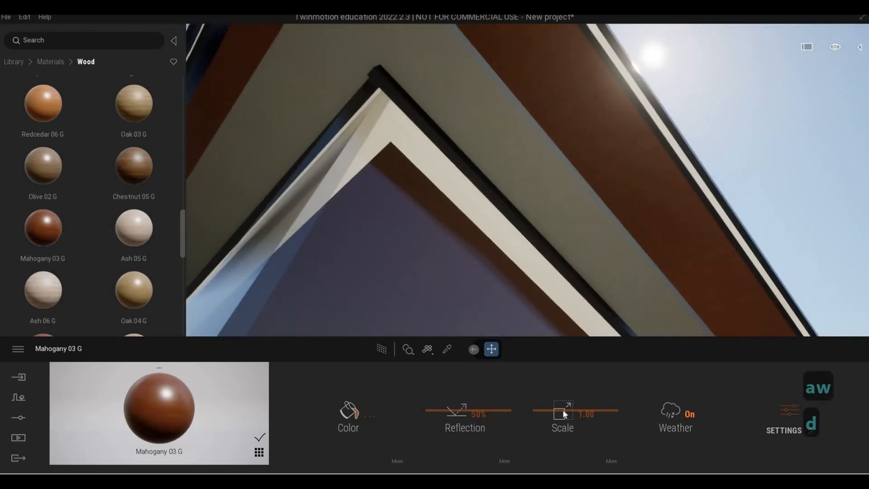
{"action": "left_click_drag", "start_coordinate": [564, 410], "coordinate": [565, 402]}
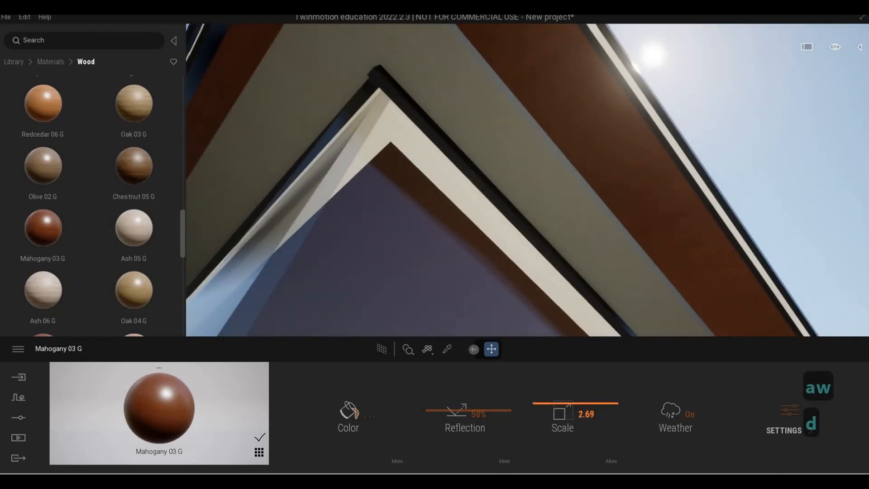
Step: Fly around the house to review the wood roof underside and the facades
{"action": "key", "text": "s"}
{"action": "key", "text": "a"}
{"action": "key", "text": "d"}
{"action": "key", "text": "s"}
{"action": "key", "text": "d"}
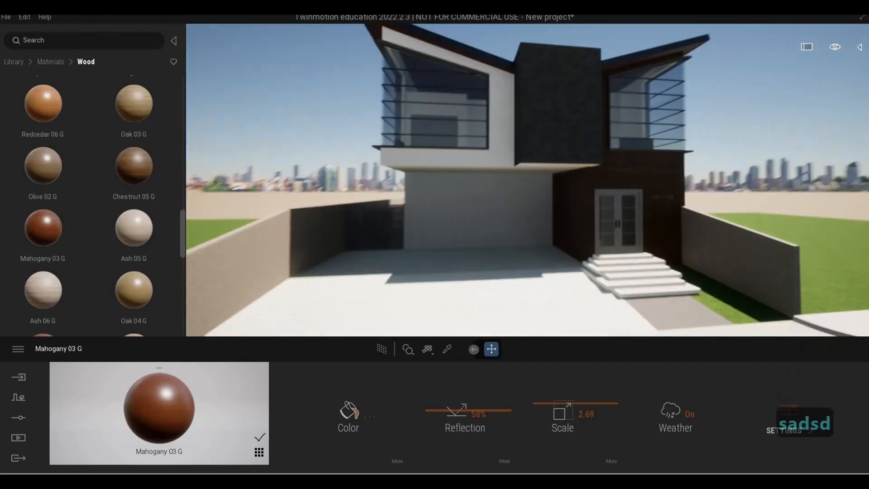
{"action": "key", "text": "q"}
{"action": "key", "text": "w"}
{"action": "key", "text": "d"}
{"action": "key", "text": "d"}
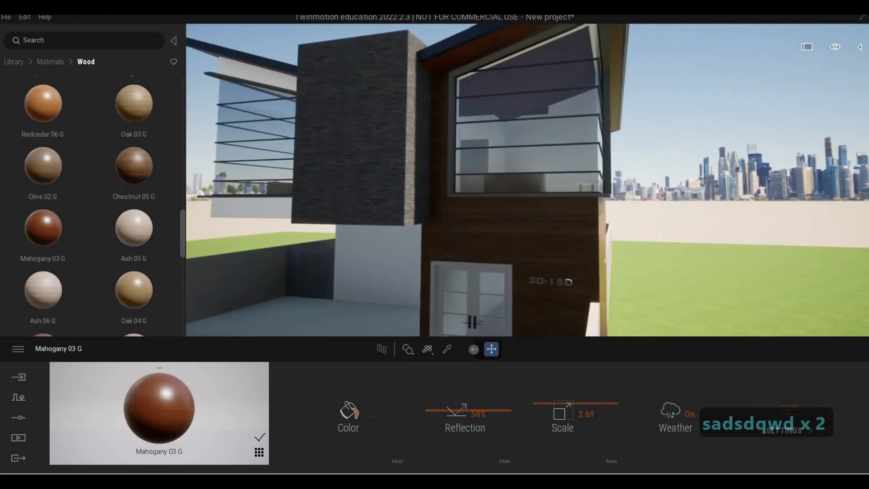
{"action": "key", "text": "w"}
{"action": "key", "text": "d"}
{"action": "key", "text": "w"}
{"action": "key", "text": "a"}
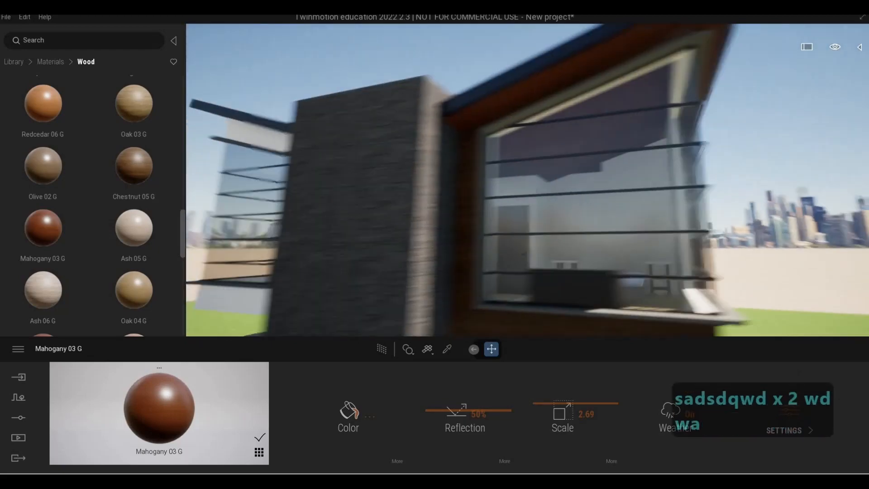
{"action": "key", "text": "a"}
{"action": "key", "text": "a"}
{"action": "key", "text": "a"}
{"action": "key", "text": "a"}
{"action": "key", "text": "a"}
{"action": "key", "text": "a"}
{"action": "key", "text": "a"}
{"action": "key", "text": "a"}
{"action": "key", "text": "a"}
{"action": "key", "text": "e"}
{"action": "key", "text": "a"}
{"action": "key", "text": "s"}
{"action": "key", "text": "e"}
{"action": "key", "text": "a"}
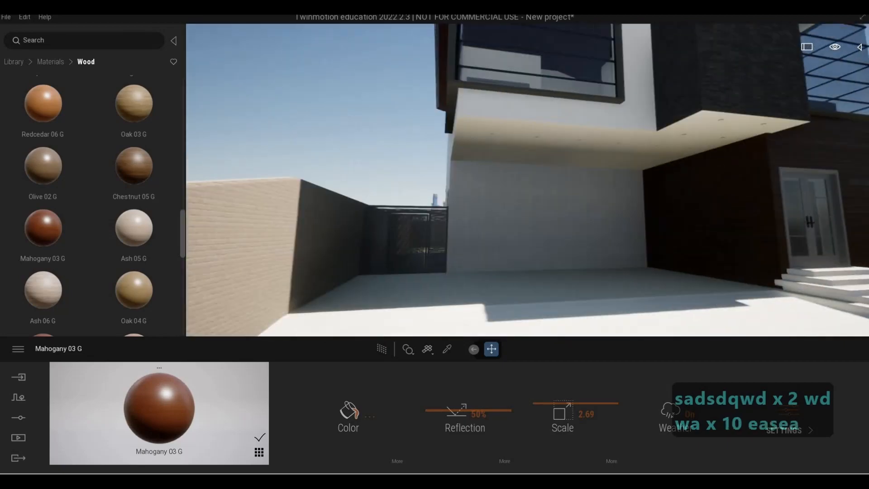
{"action": "key", "text": "a"}
{"action": "key", "text": "q"}
{"action": "key", "text": "a"}
{"action": "key", "text": "w"}
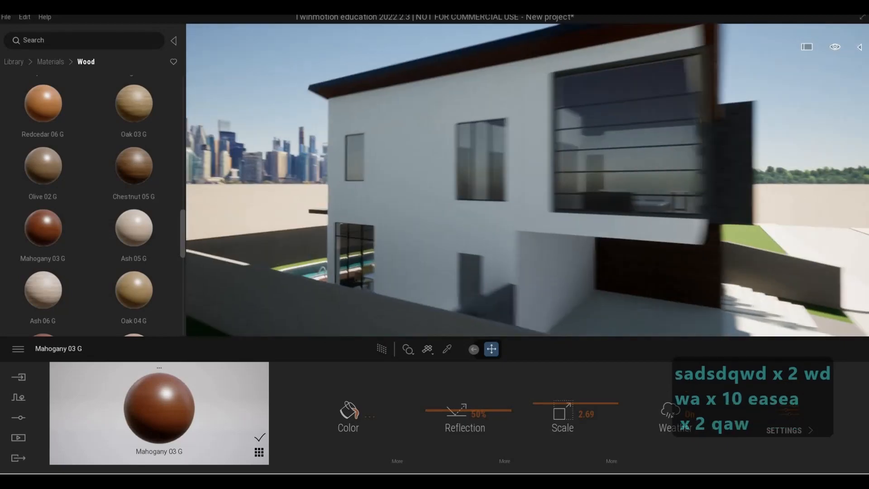
{"action": "key", "text": "d"}
{"action": "key", "text": "d"}
{"action": "key", "text": "d"}
{"action": "key", "text": "d"}
{"action": "key", "text": "d"}
{"action": "key", "text": "d"}
{"action": "key", "text": "d"}
{"action": "key", "text": "d"}
{"action": "key", "text": "d"}
{"action": "key", "text": "d"}
{"action": "key", "text": "e"}
{"action": "key", "text": "a"}
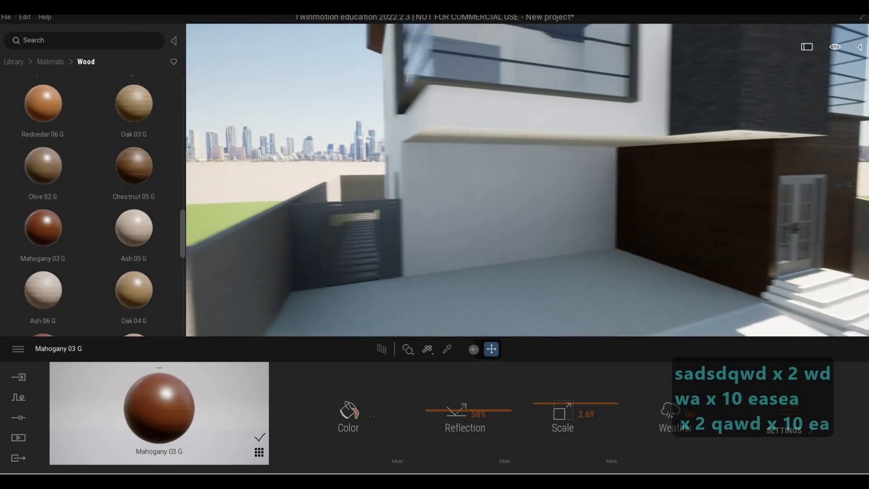
{"action": "key", "text": "w"}
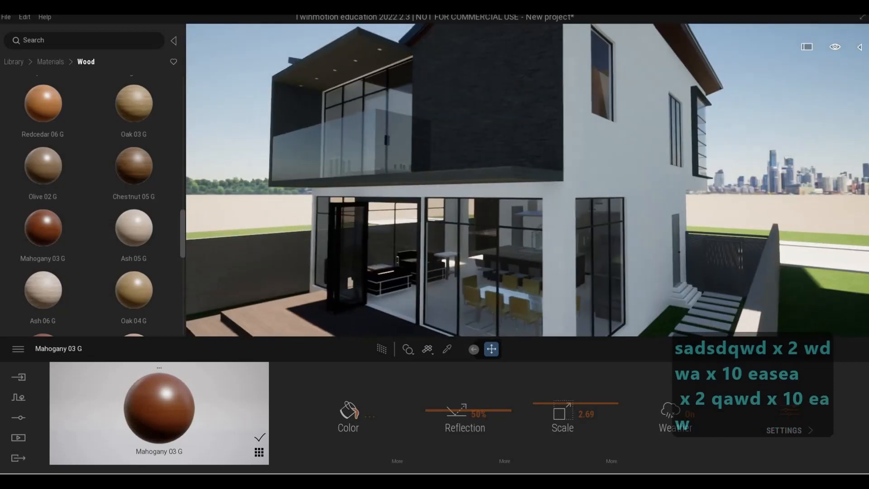
{"action": "key", "text": "d"}
{"action": "key", "text": "w"}
{"action": "key", "text": "s"}
{"action": "key", "text": "s"}
{"action": "key", "text": "s"}
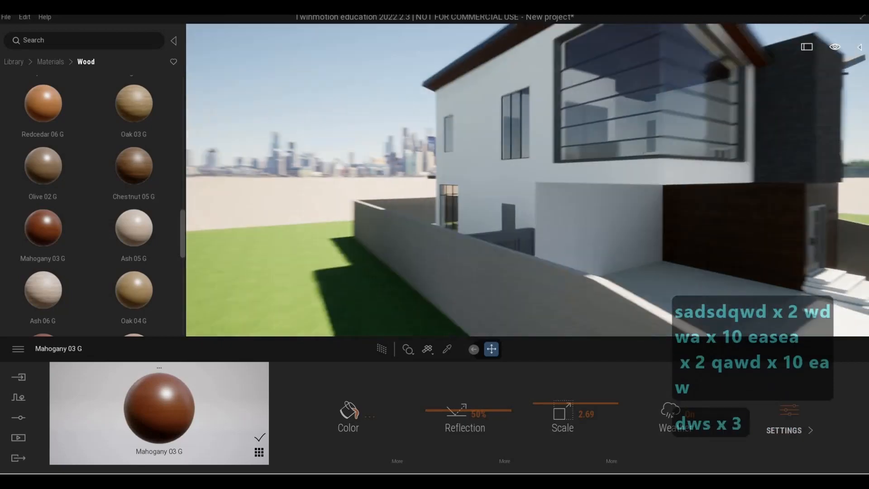
{"action": "key", "text": "s"}
{"action": "key", "text": "s"}
{"action": "key", "text": "s"}
{"action": "key", "text": "s"}
{"action": "key", "text": "s"}
{"action": "key", "text": "s"}
{"action": "key", "text": "s"}
{"action": "key", "text": "s"}
{"action": "key", "text": "w"}
{"action": "key", "text": "d"}
{"action": "key", "text": "d"}
{"action": "key", "text": "s"}
{"action": "key", "text": "d"}
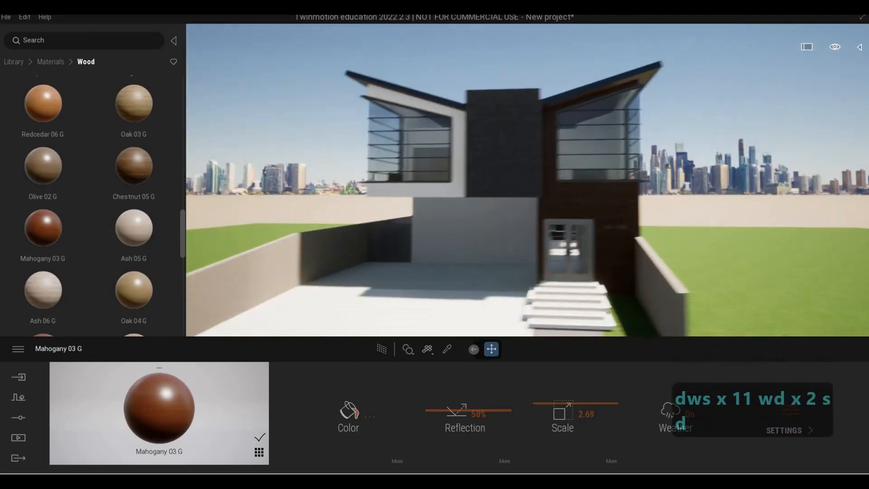
{"action": "key", "text": "a"}
{"action": "key", "text": "e"}
{"action": "key", "text": "a"}
{"action": "key", "text": "a"}
{"action": "key", "text": "w"}
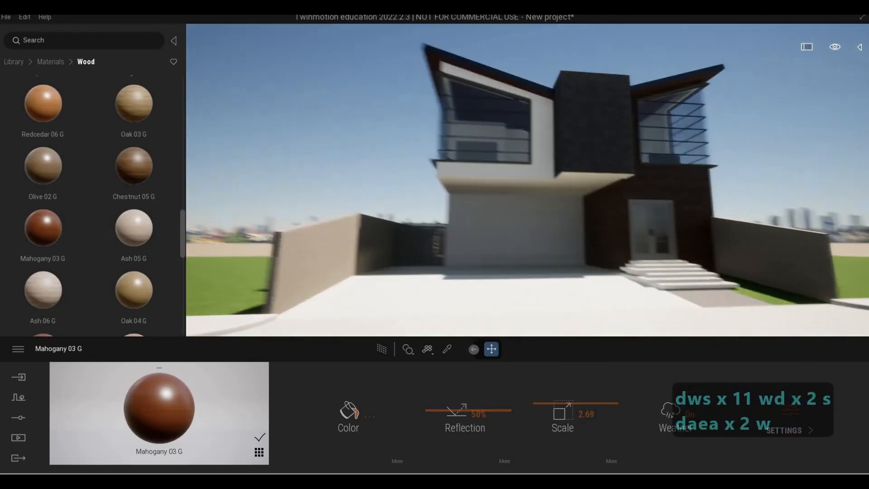
{"action": "key", "text": "w"}
{"action": "key", "text": "a"}
{"action": "key", "text": "w"}
{"action": "key", "text": "w"}
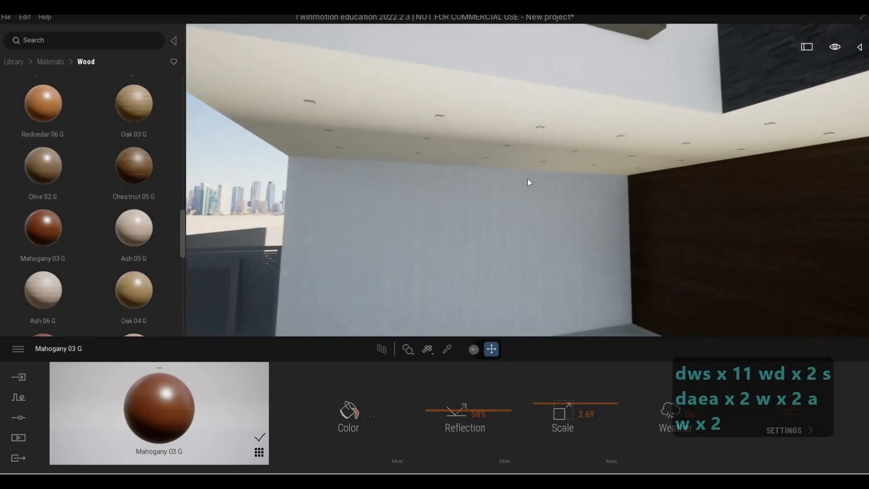
{"action": "key", "text": "a"}
{"action": "key", "text": "s"}
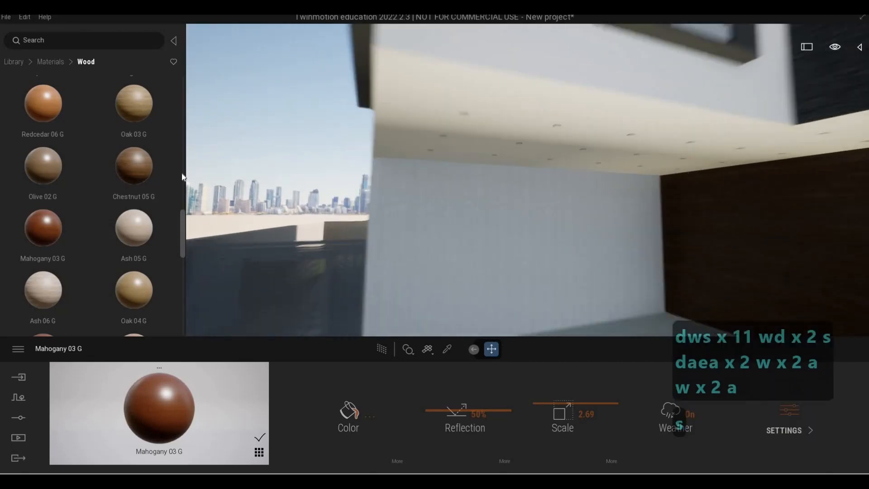
Step: Apply Slate stone tiles SW 01 to the wall beneath the overhang and set its scale to 4.97
{"action": "left_click", "coordinate": [50, 62]}
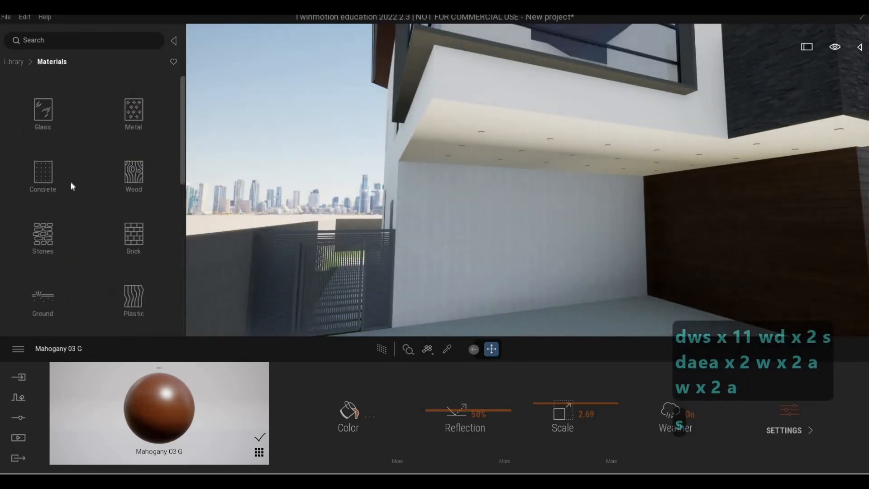
{"action": "left_click", "coordinate": [69, 222]}
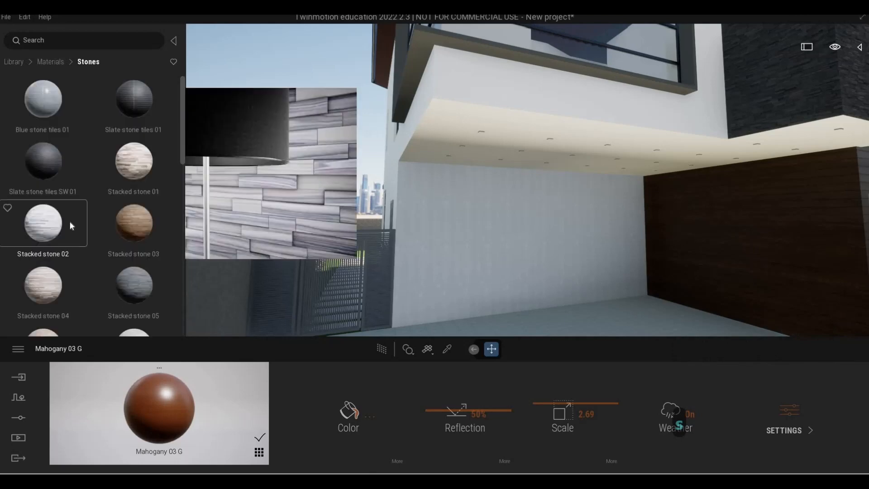
{"action": "left_click_drag", "start_coordinate": [52, 164], "coordinate": [430, 232]}
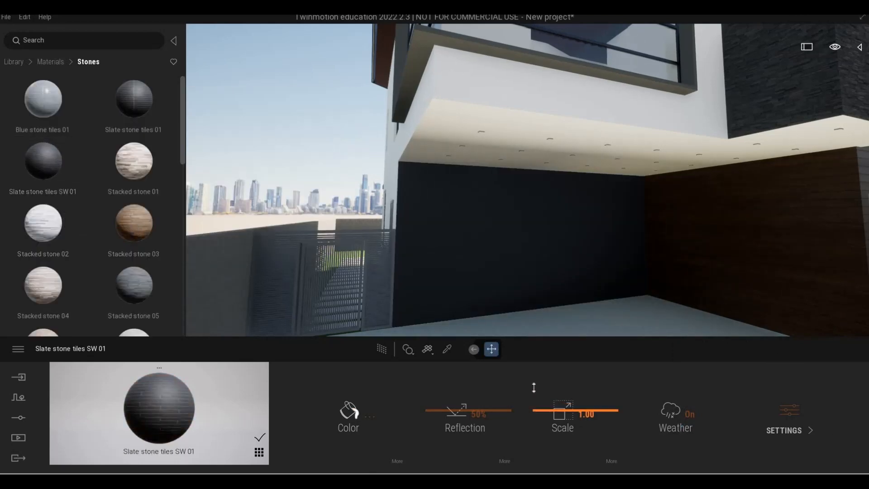
{"action": "left_click_drag", "start_coordinate": [534, 388], "coordinate": [535, 394]}
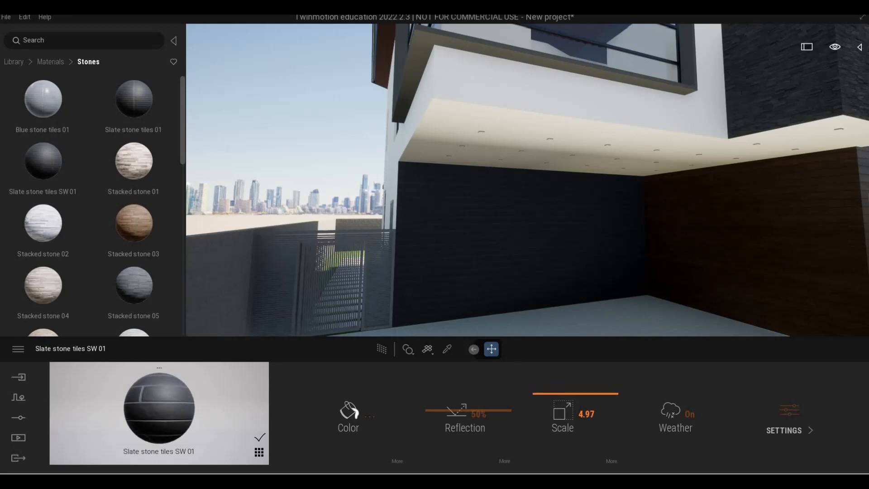
Step: Apply the slate tiles material to the upper side wall of the house
{"action": "key", "text": "a"}
{"action": "key", "text": "q"}
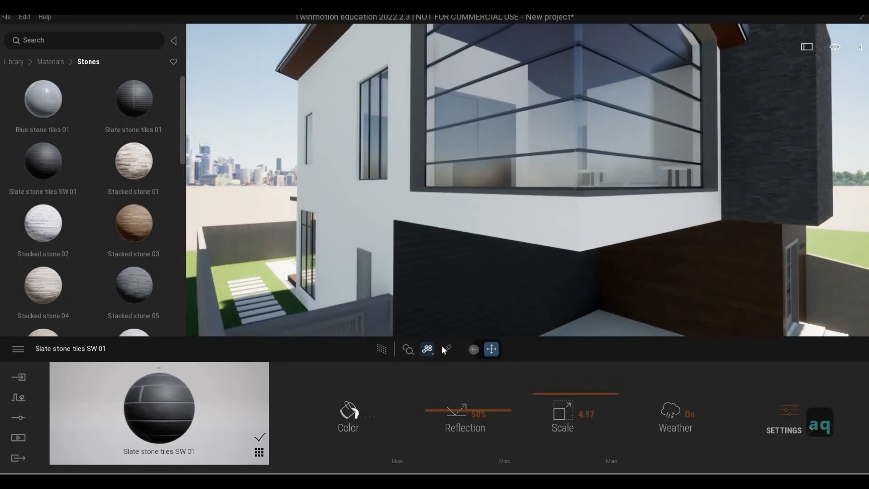
{"action": "left_click", "coordinate": [364, 243]}
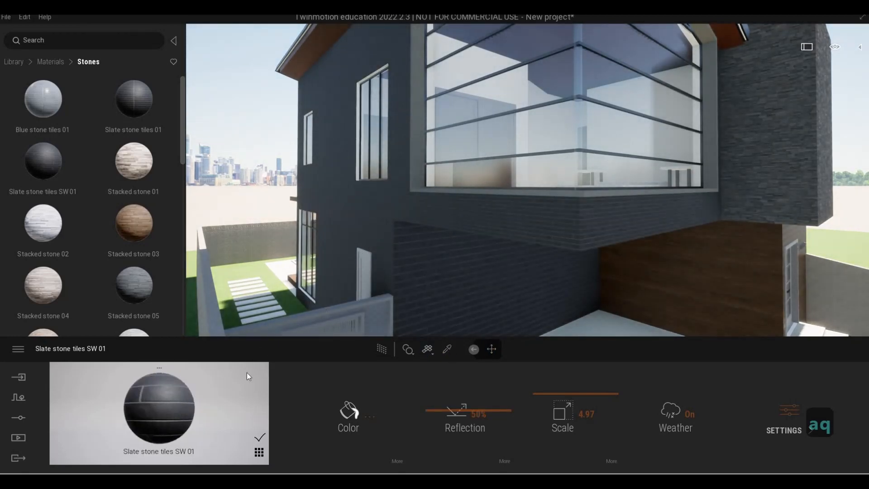
Step: Undo the last three material and scale changes
{"action": "key", "text": "ctrl+z"}
{"action": "key", "text": "ctrl+z"}
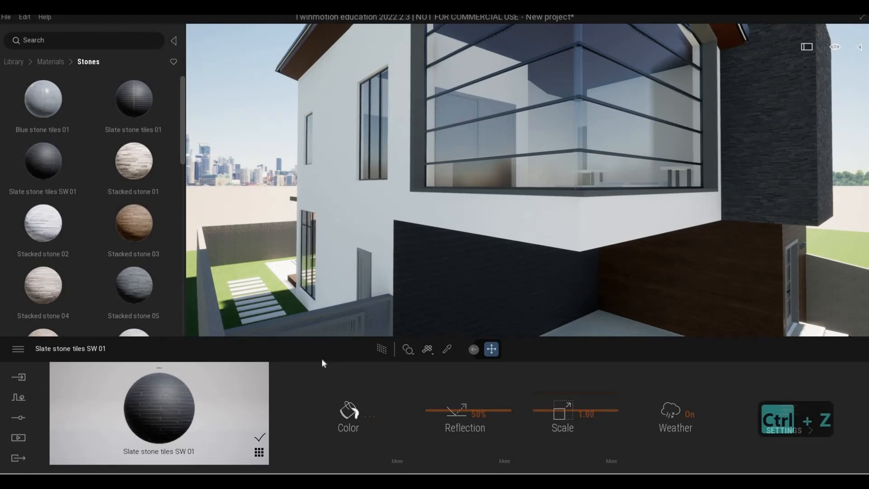
{"action": "key", "text": "ctrl+z"}
Step: Apply Slate stone tiles SW 01 to the upper side wall and set its scale to 7.36
{"action": "left_click_drag", "start_coordinate": [41, 172], "coordinate": [374, 230]}
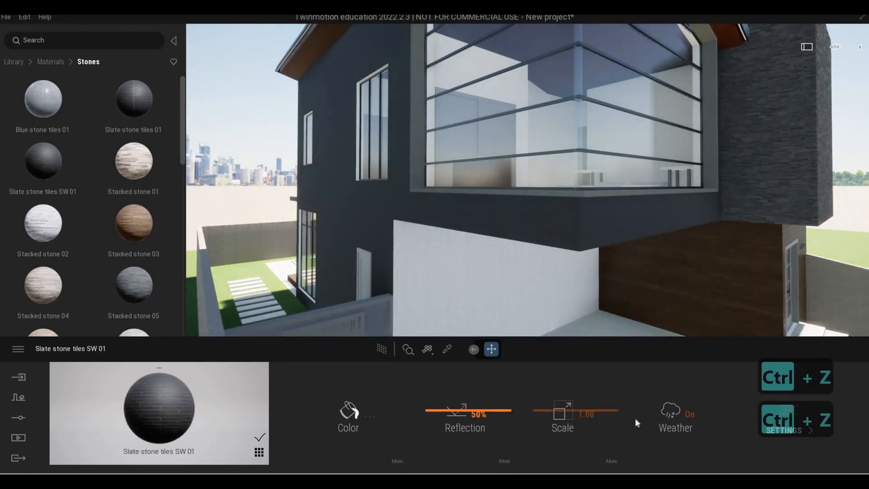
{"action": "left_click_drag", "start_coordinate": [563, 414], "coordinate": [560, 380]}
Step: Fly around the house to review the slate-clad walls and balcony
{"action": "key", "text": "e"}
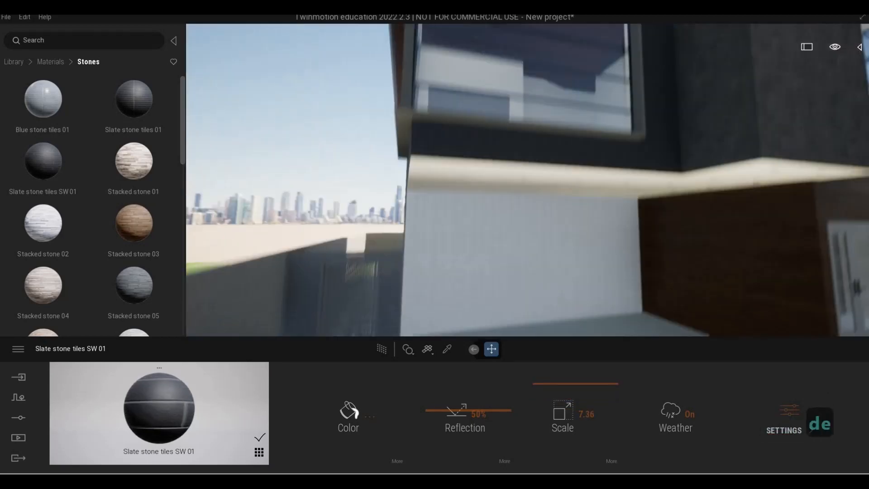
{"action": "key", "text": "q"}
{"action": "key", "text": "d"}
{"action": "key", "text": "s"}
{"action": "key", "text": "w"}
{"action": "key", "text": "d"}
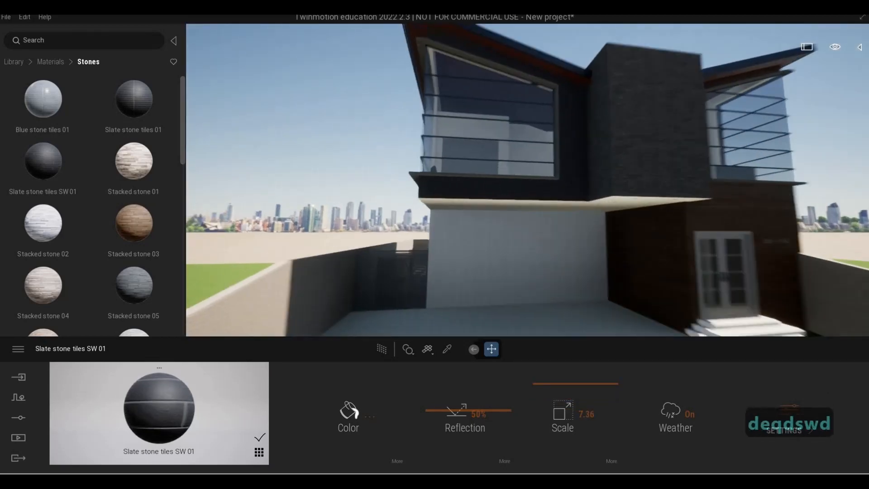
{"action": "key", "text": "w"}
{"action": "key", "text": "s"}
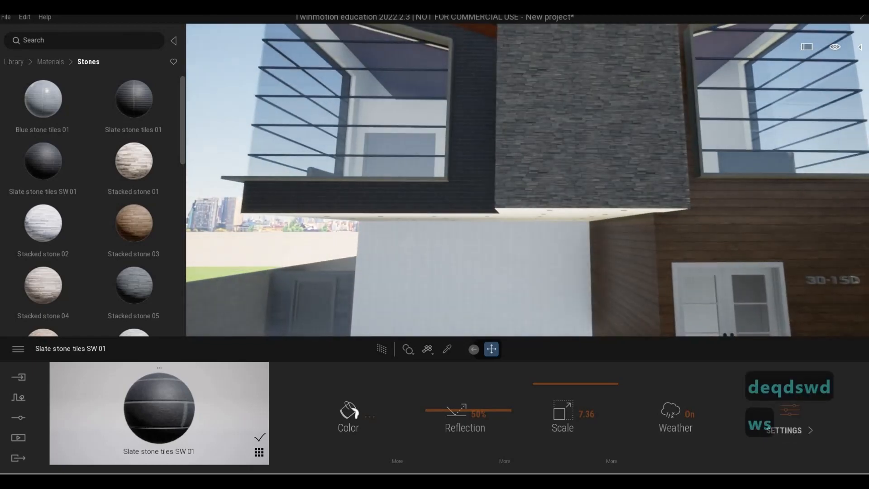
{"action": "key", "text": "a"}
{"action": "key", "text": "w"}
{"action": "key", "text": "w"}
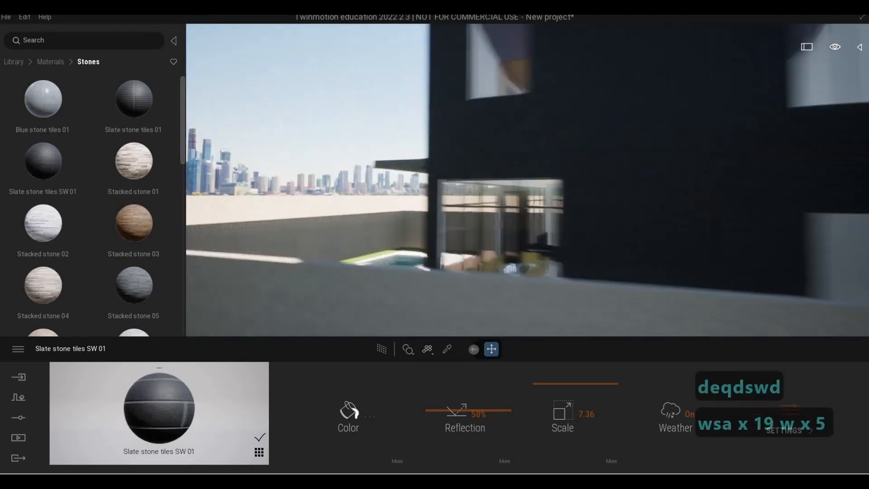
{"action": "key", "text": "d"}
{"action": "key", "text": "d"}
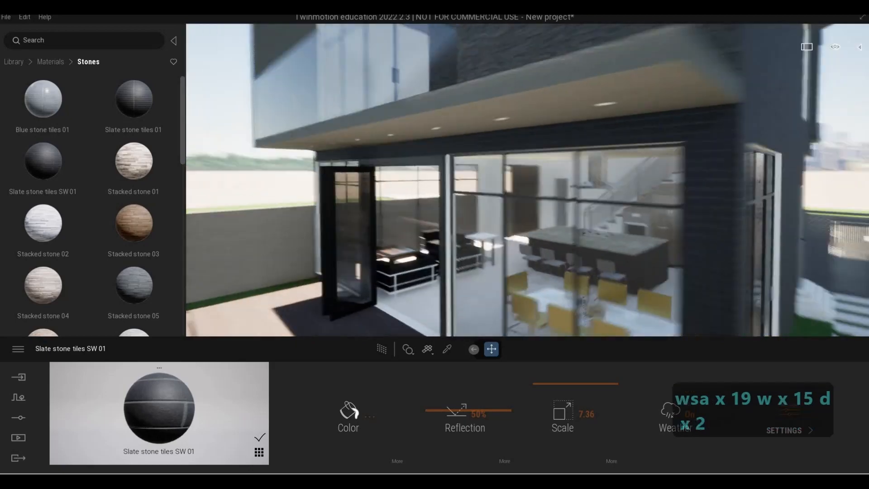
{"action": "key", "text": "q"}
{"action": "key", "text": "d"}
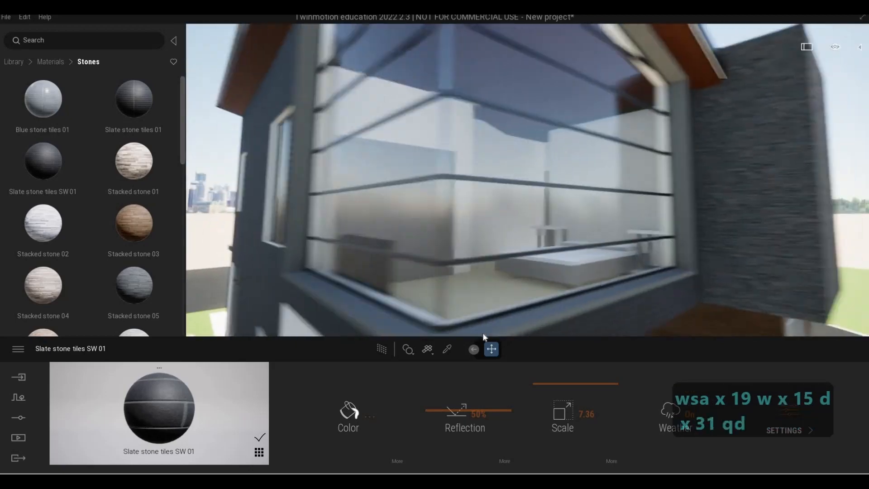
{"action": "key", "text": "a"}
{"action": "key", "text": "e"}
Step: Sample the material of the light wall beneath the balcony with the material picker
{"action": "left_click", "coordinate": [447, 349]}
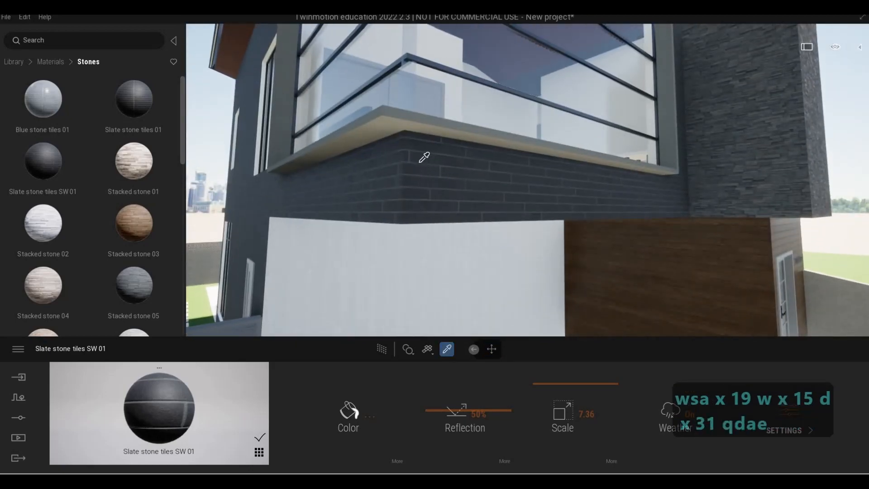
{"action": "left_click", "coordinate": [396, 115]}
{"action": "key", "text": "a"}
{"action": "key", "text": "w"}
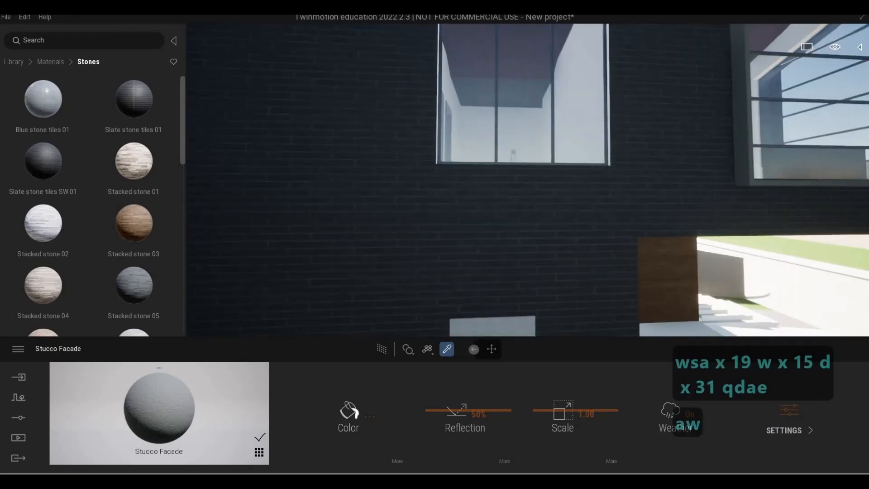
{"action": "key", "text": "a"}
{"action": "key", "text": "a"}
{"action": "key", "text": "w"}
{"action": "key", "text": "q"}
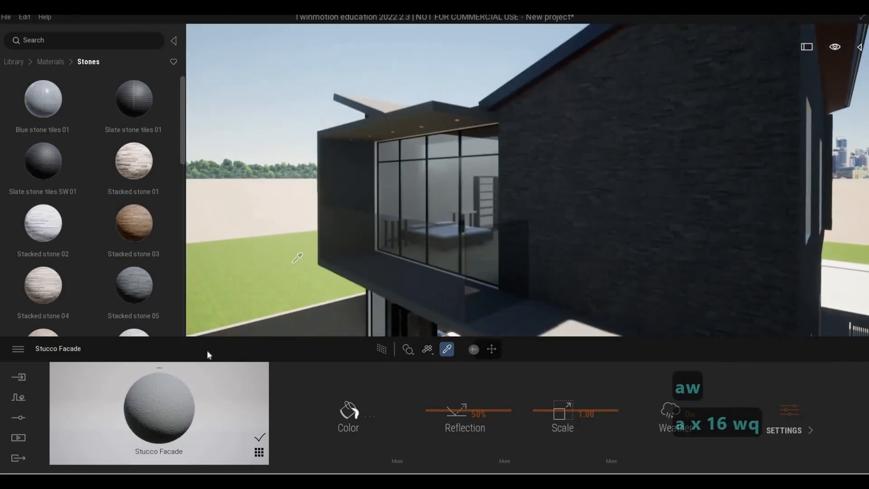
{"action": "key", "text": "d"}
{"action": "key", "text": "e"}
{"action": "left_click", "coordinate": [431, 257]}
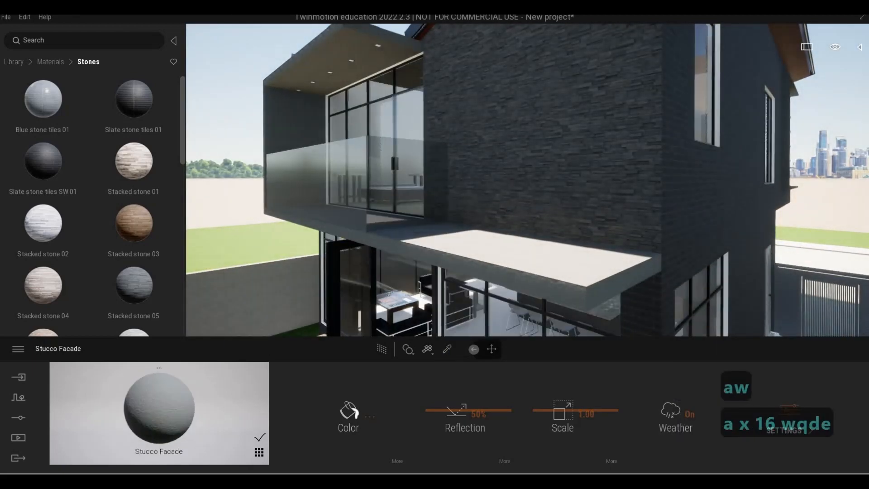
Step: Sample the material of the upper bedroom window glass with the material picker
{"action": "key", "text": "a"}
{"action": "key", "text": "q"}
{"action": "key", "text": "a"}
{"action": "key", "text": "e"}
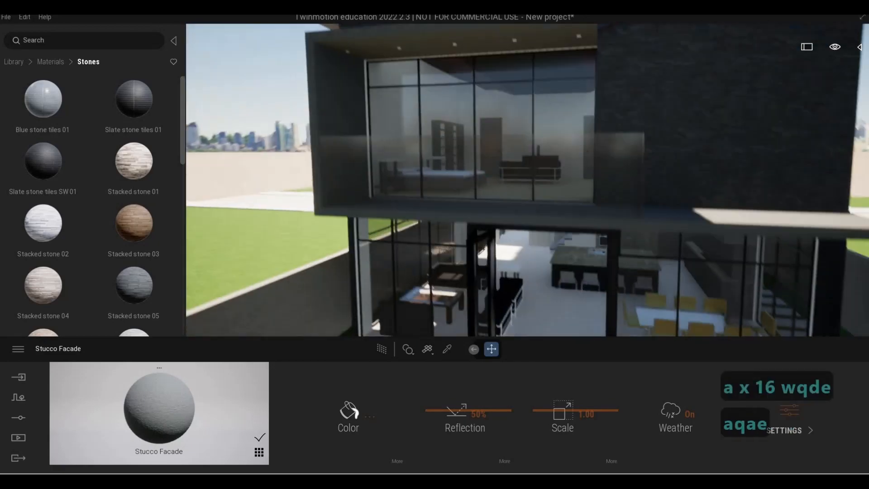
{"action": "key", "text": "d"}
{"action": "key", "text": "w"}
{"action": "key", "text": "q"}
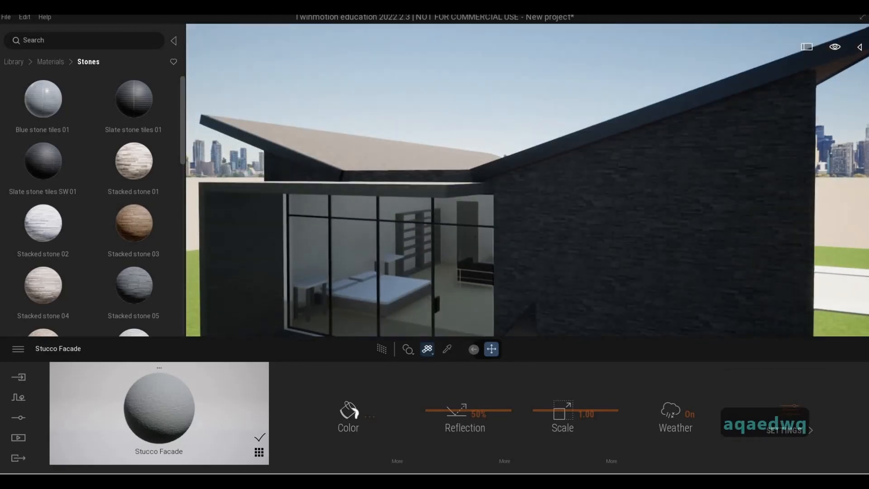
{"action": "left_click", "coordinate": [447, 349]}
{"action": "left_click", "coordinate": [458, 274]}
Step: Apply Poured concrete 03 from the Concrete materials to the white back wall of the covered patio beneath the balcony
{"action": "key", "text": "s"}
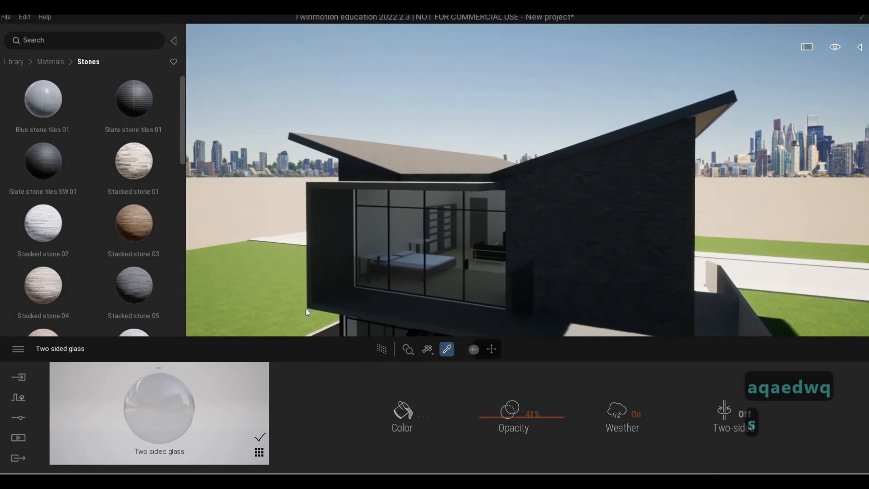
{"action": "key", "text": "d"}
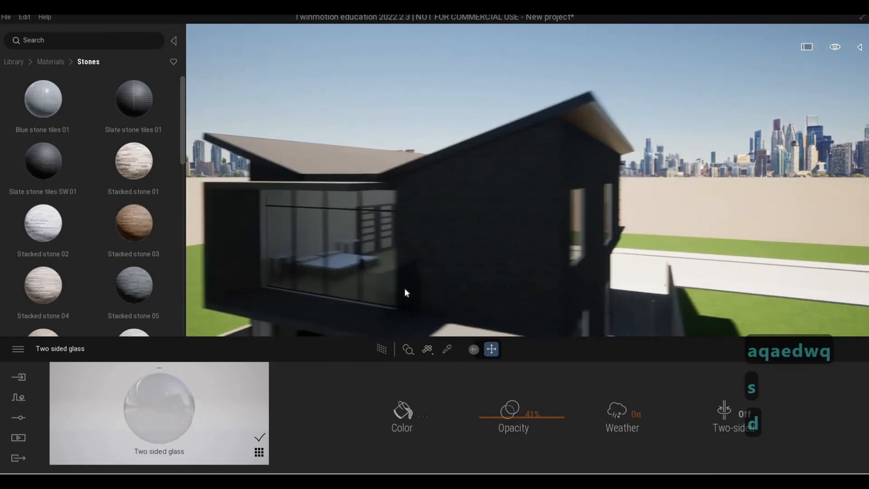
{"action": "key", "text": "e"}
{"action": "key", "text": "e"}
{"action": "key", "text": "a"}
{"action": "key", "text": "d"}
{"action": "key", "text": "a"}
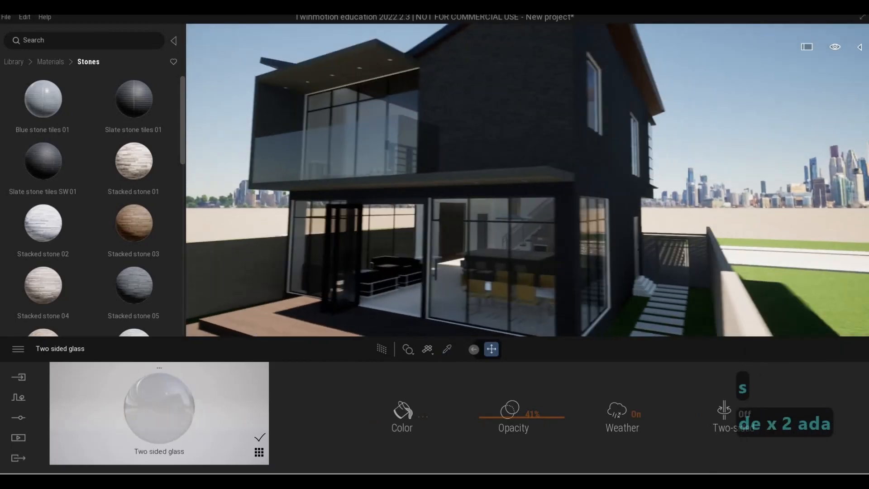
{"action": "key", "text": "s"}
{"action": "key", "text": "d"}
{"action": "key", "text": "w"}
{"action": "key", "text": "w"}
{"action": "key", "text": "w"}
{"action": "key", "text": "w"}
{"action": "key", "text": "w"}
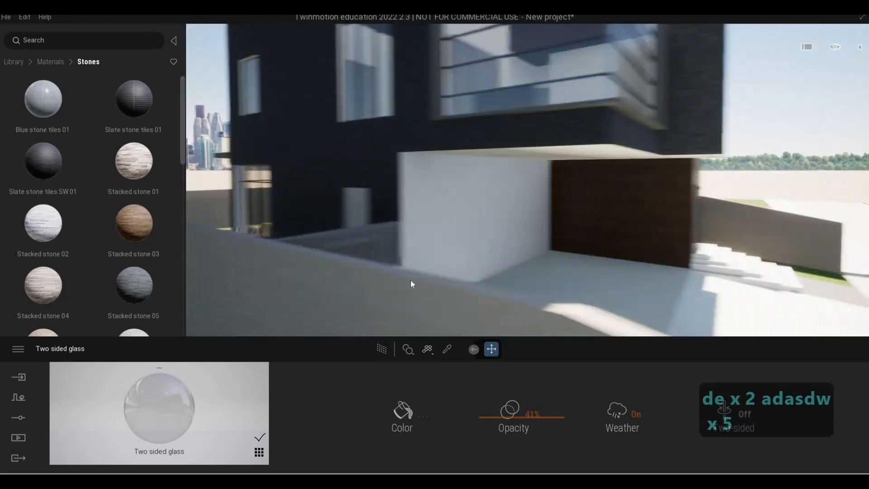
{"action": "key", "text": "w"}
{"action": "key", "text": "e"}
{"action": "key", "text": "d"}
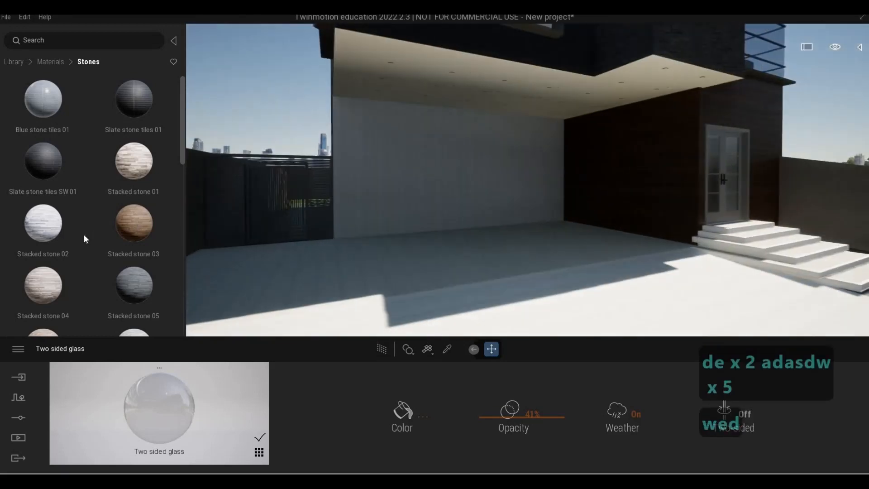
{"action": "mouse_move", "coordinate": [85, 237]}
{"action": "scroll", "coordinate": [83, 235], "scroll_direction": "down", "scroll_amount": 5}
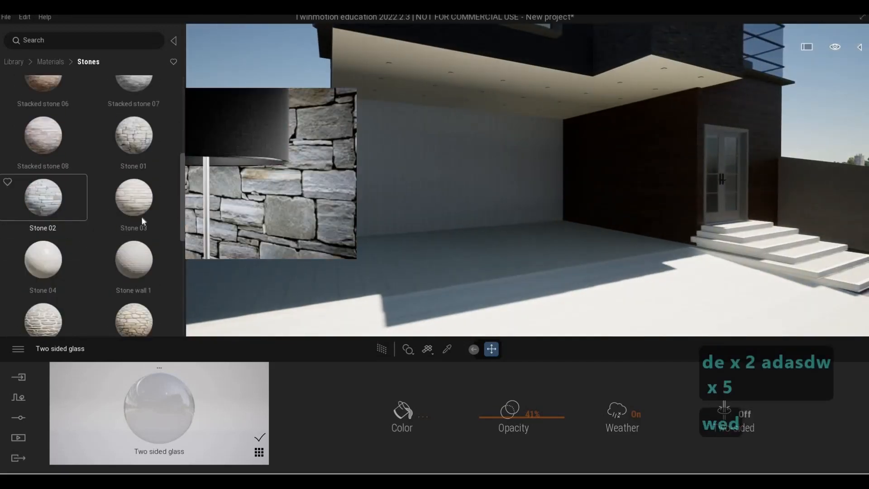
{"action": "scroll", "coordinate": [83, 107], "scroll_direction": "up", "scroll_amount": 1}
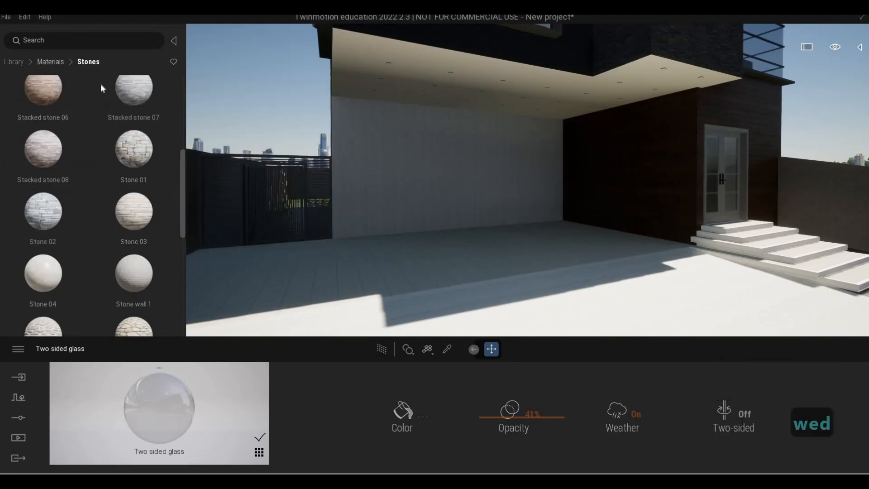
{"action": "left_click", "coordinate": [14, 62]}
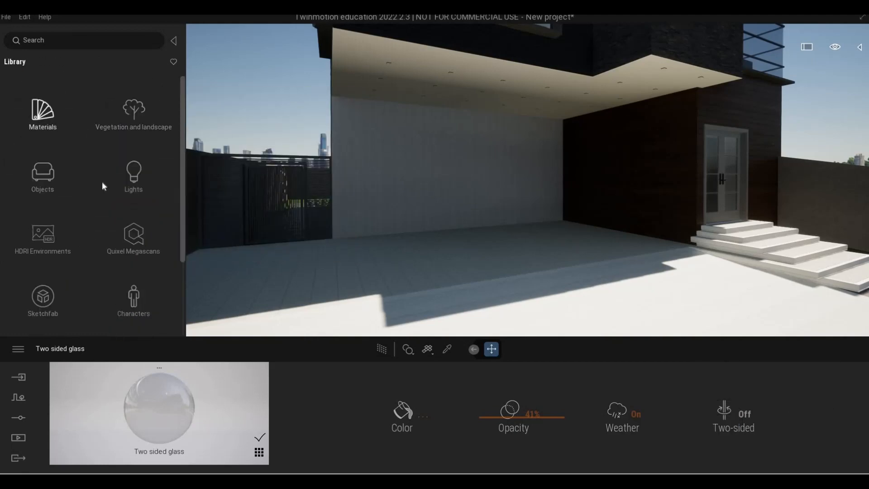
{"action": "left_click", "coordinate": [40, 116]}
{"action": "left_click", "coordinate": [45, 184]}
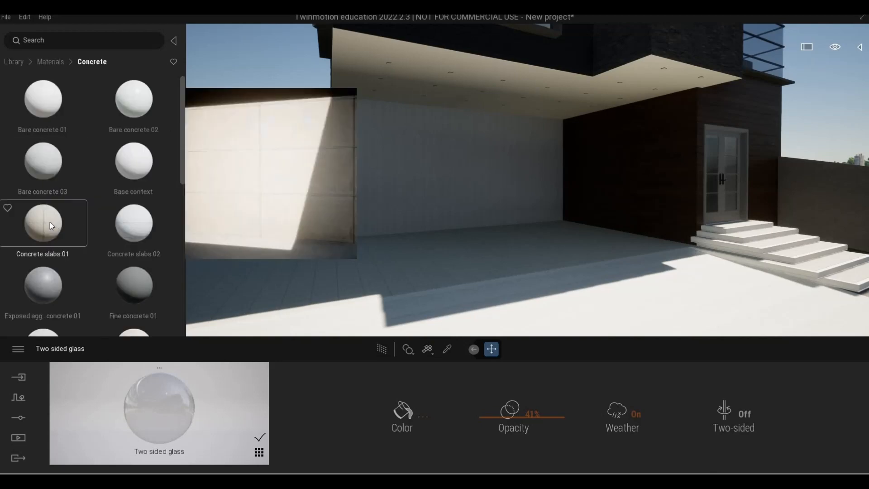
{"action": "scroll", "coordinate": [53, 229], "scroll_direction": "down", "scroll_amount": 6}
{"action": "scroll", "coordinate": [54, 181], "scroll_direction": "down", "scroll_amount": 2}
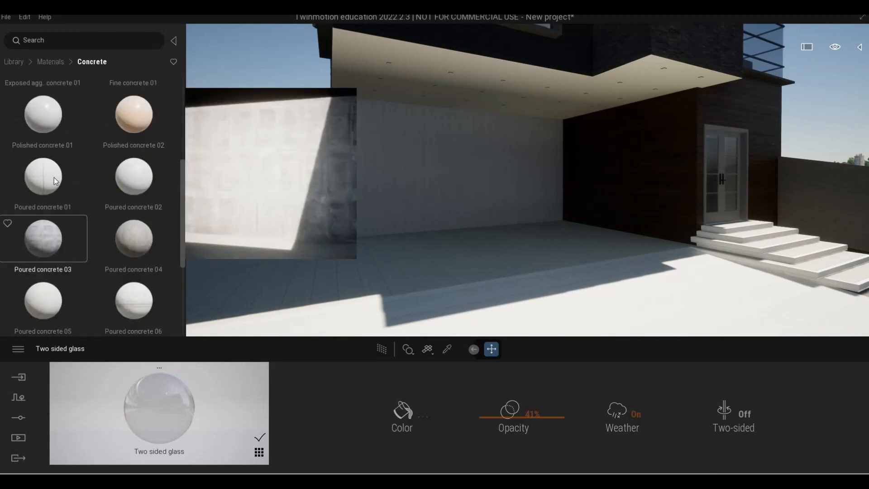
{"action": "left_click_drag", "start_coordinate": [420, 198], "coordinate": [420, 197]}
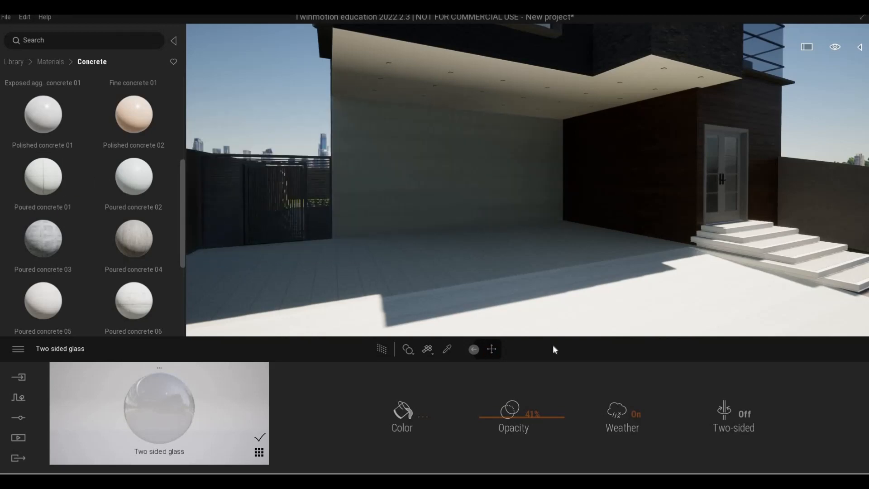
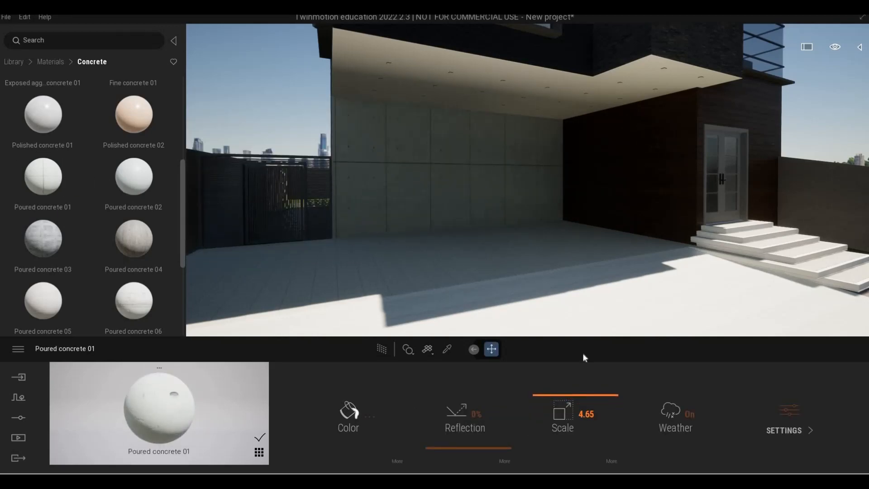
Step: Set the Poured concrete 01 scale to 3.13 and step back to review the patio wall
{"action": "right_click_drag", "start_coordinate": [607, 308], "coordinate": [599, 311]}
{"action": "key", "text": "s"}
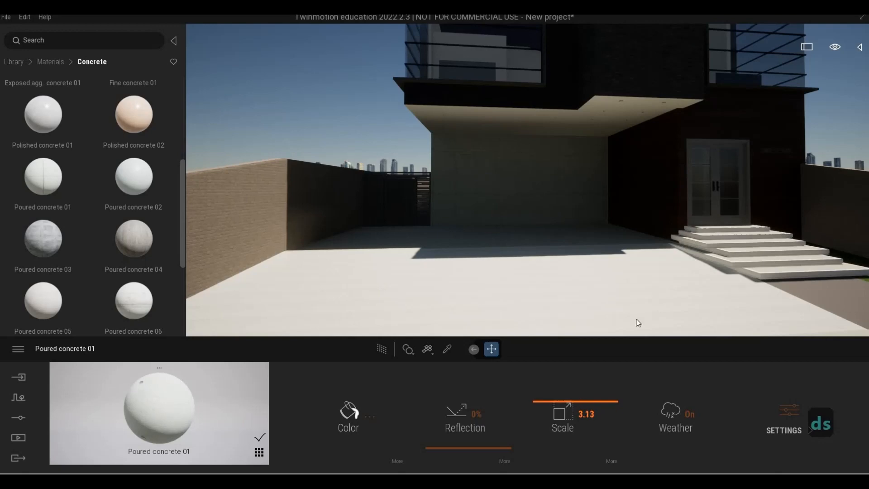
{"action": "key", "text": "d"}
{"action": "key", "text": "w"}
{"action": "key", "text": "w"}
{"action": "mouse_move", "coordinate": [322, 246]}
{"action": "right_mouse_down"}
{"action": "mouse_move", "coordinate": [330, 245]}
{"action": "mouse_move", "coordinate": [327, 238]}
{"action": "mouse_move", "coordinate": [323, 245]}
{"action": "right_mouse_up"}
{"action": "key", "text": "a"}
Step: Browse the Concrete materials list and fly toward the slatted side gate beside the patio
{"action": "mouse_move", "coordinate": [115, 253]}
{"action": "scroll", "coordinate": [115, 253], "scroll_direction": "down", "scroll_amount": 3}
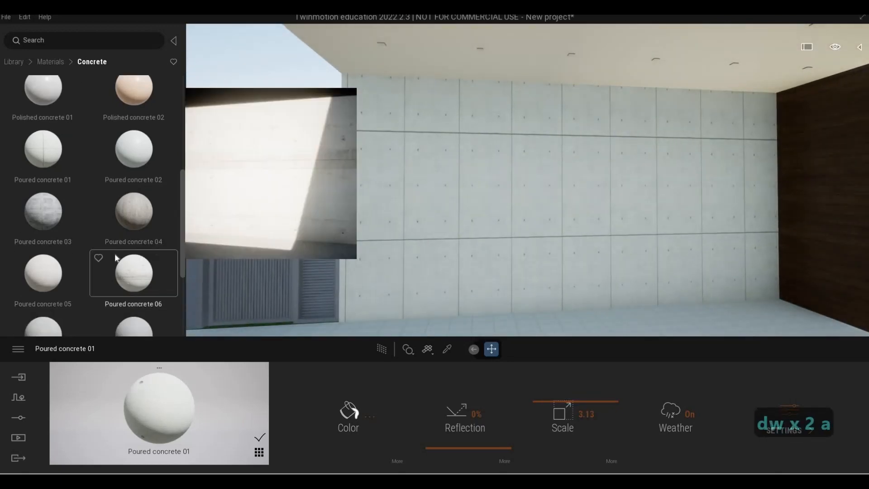
{"action": "scroll", "coordinate": [116, 253], "scroll_direction": "down", "scroll_amount": 2}
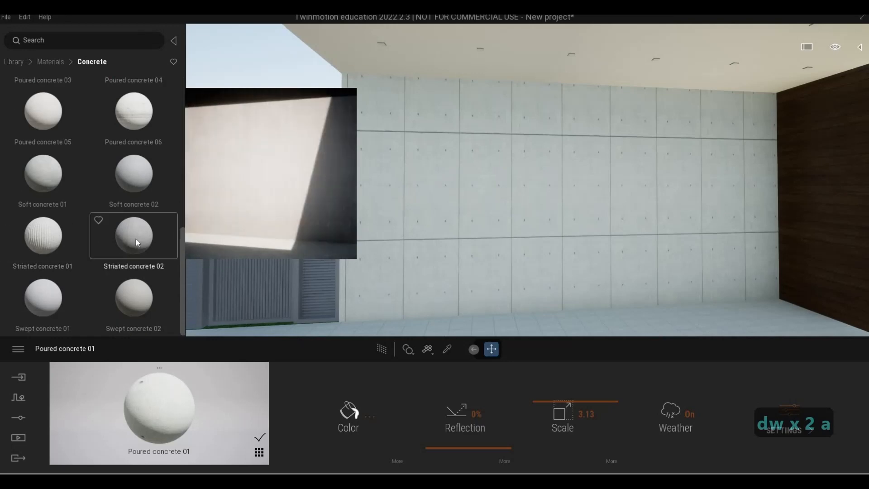
{"action": "key", "text": "s"}
{"action": "key", "text": "s"}
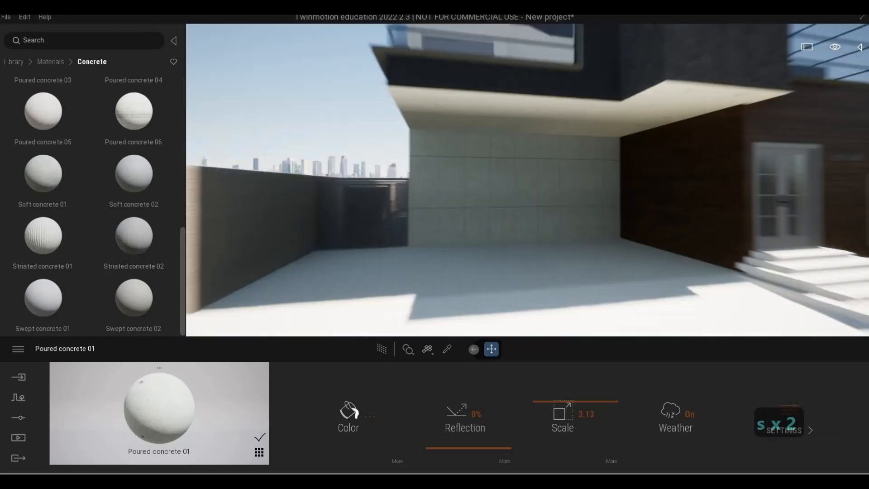
{"action": "key", "text": "a"}
{"action": "key", "text": "w"}
{"action": "key", "text": "a"}
{"action": "key", "text": "w"}
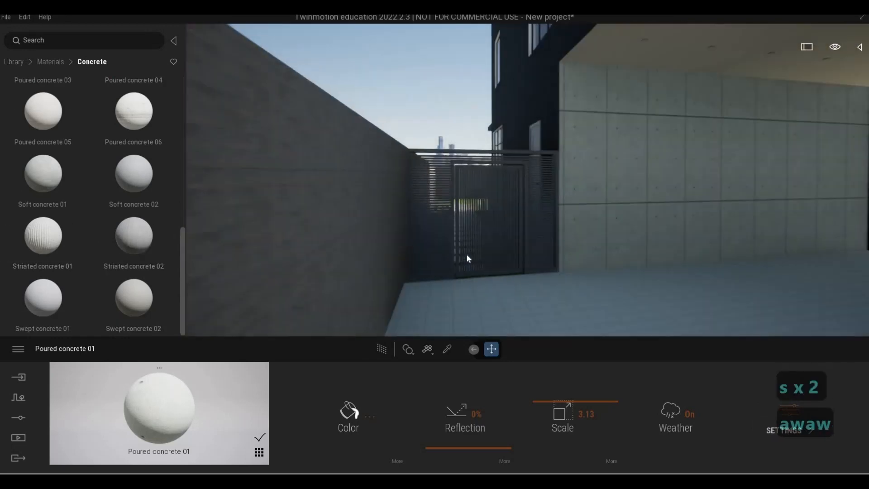
{"action": "key", "text": "w"}
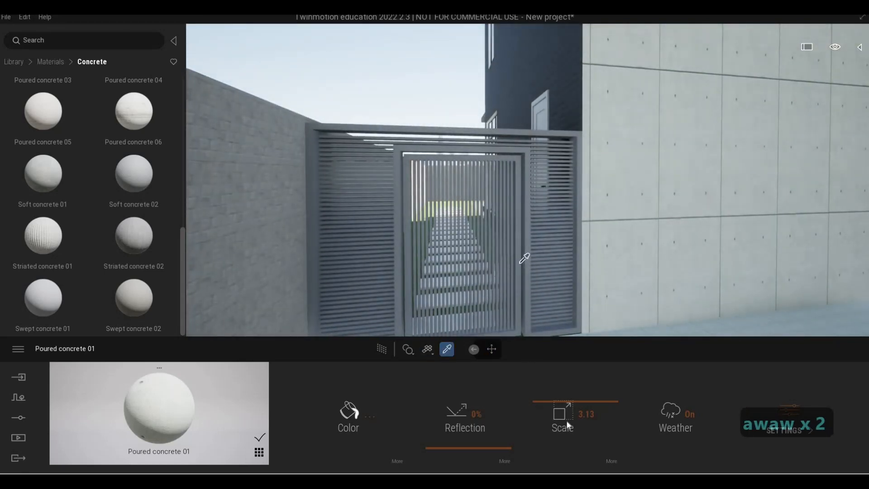
Step: Sample the side gate's Aluminum 1100-H14 material with the material picker and review its extra settings
{"action": "left_click", "coordinate": [520, 263]}
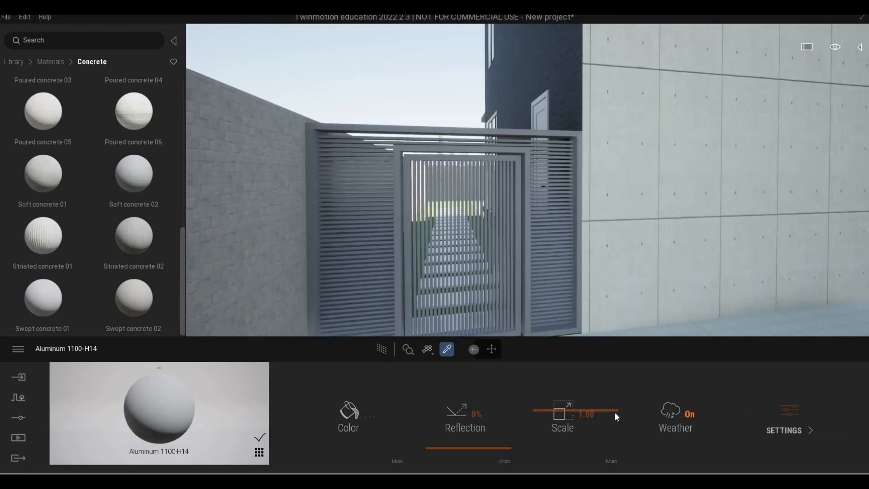
{"action": "left_click", "coordinate": [790, 430]}
{"action": "left_click", "coordinate": [566, 412]}
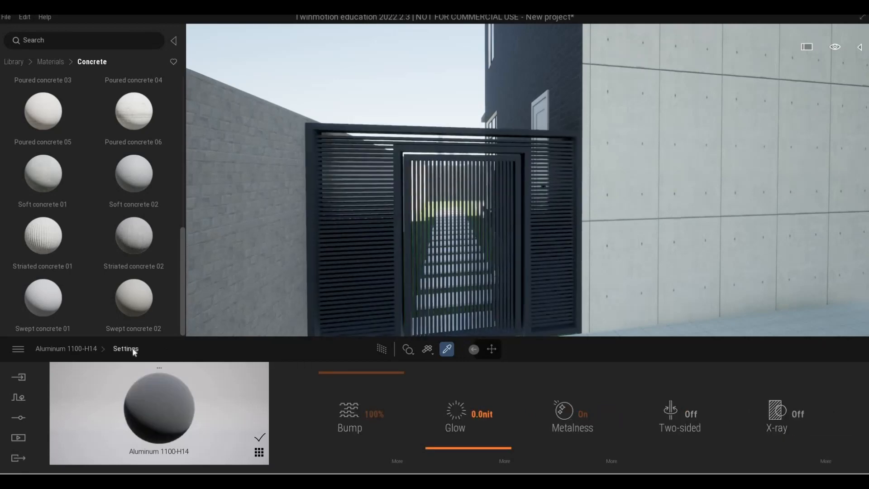
{"action": "right_click", "coordinate": [432, 427]}
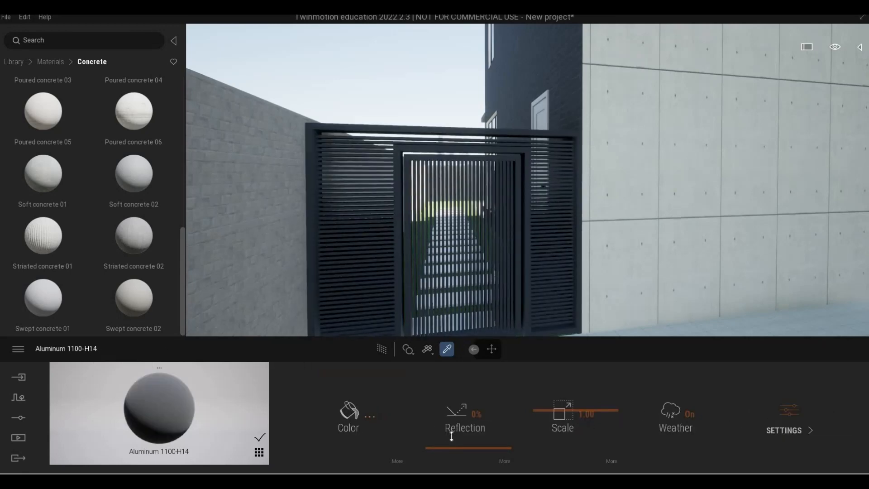
Step: Raise the aluminum material's reflection to 38%
{"action": "left_click_drag", "start_coordinate": [452, 431], "coordinate": [452, 428]}
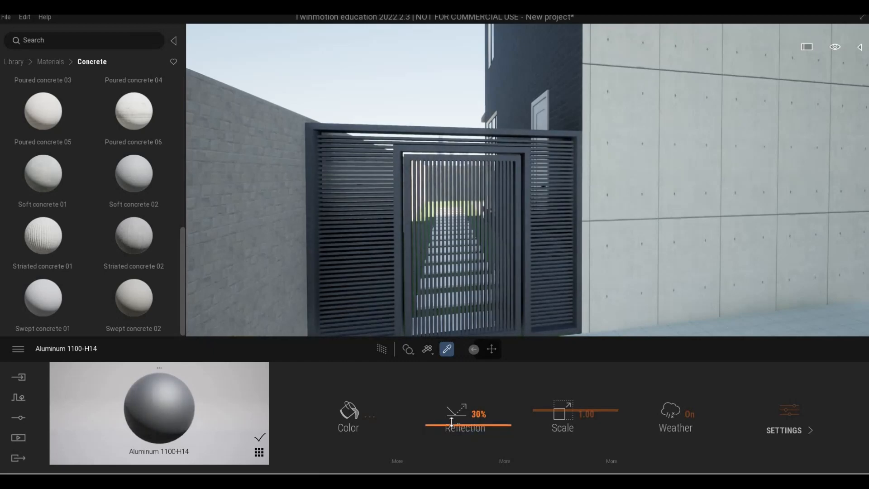
{"action": "key", "text": "w"}
{"action": "key", "text": "w"}
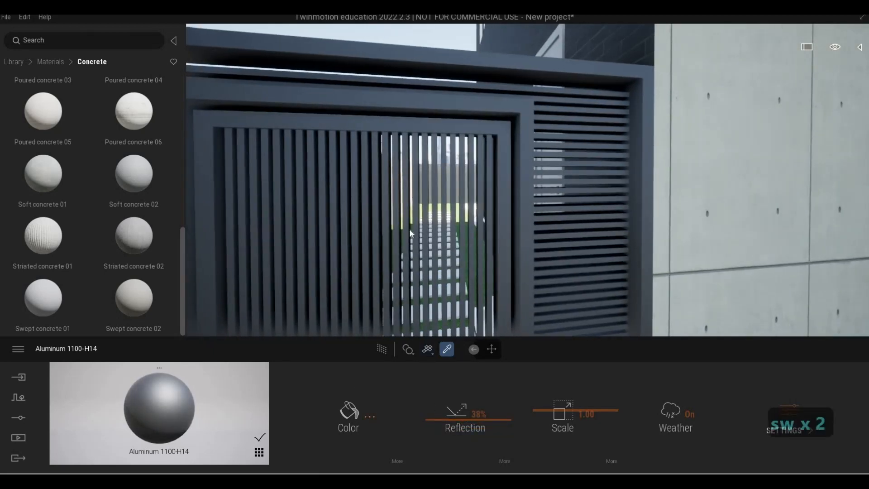
Step: Lighten the aluminum material's colour to grey RGB 123, 123, 123 (7B7B7B)
{"action": "left_click", "coordinate": [343, 420]}
{"action": "left_click", "coordinate": [425, 241]}
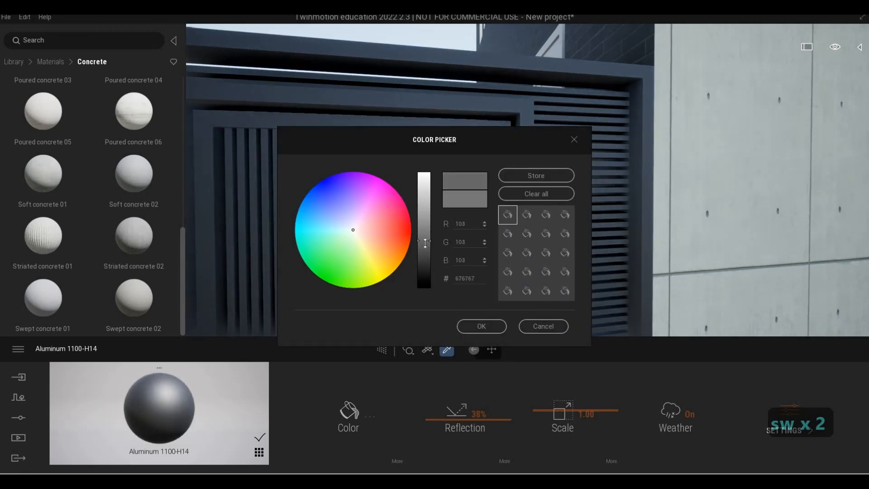
{"action": "left_click", "coordinate": [425, 232]}
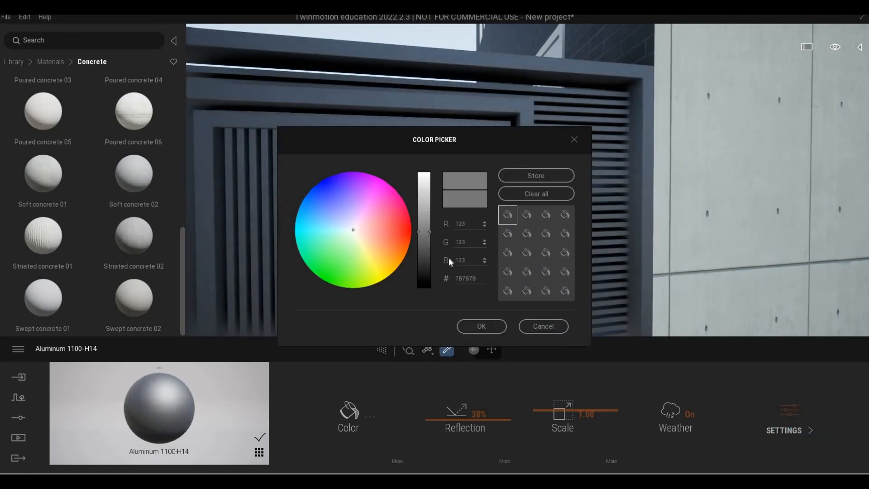
{"action": "left_click", "coordinate": [473, 325]}
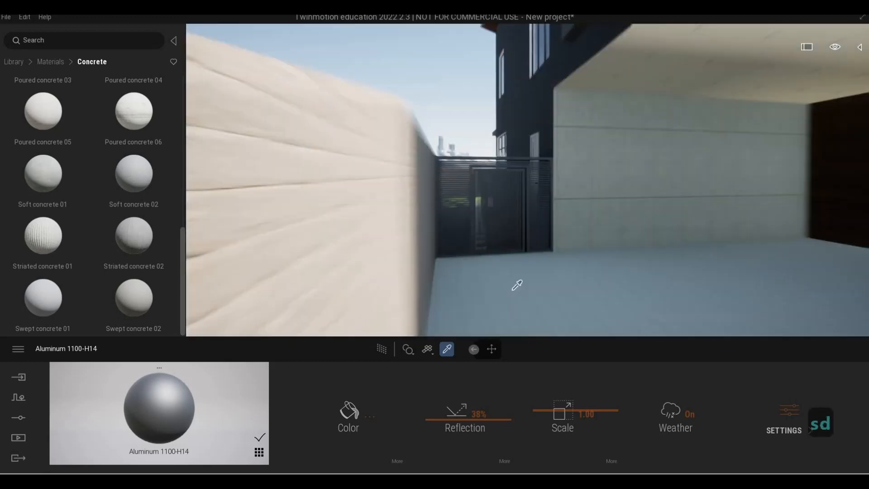
Step: Apply Double cobblestone from the Ground > Man-made materials to the open patio floor
{"action": "key", "text": "s"}
{"action": "key", "text": "w"}
{"action": "key", "text": "w"}
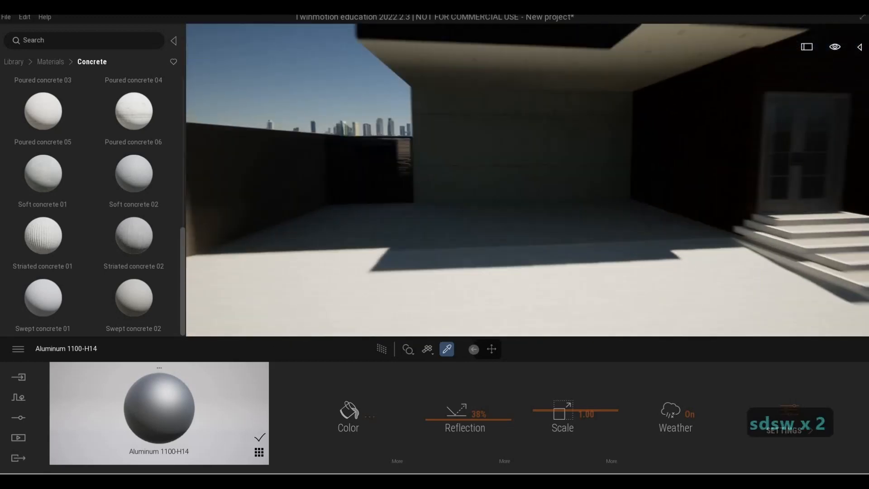
{"action": "key", "text": "a"}
{"action": "key", "text": "w"}
{"action": "key", "text": "w"}
{"action": "key", "text": "d"}
{"action": "key", "text": "s"}
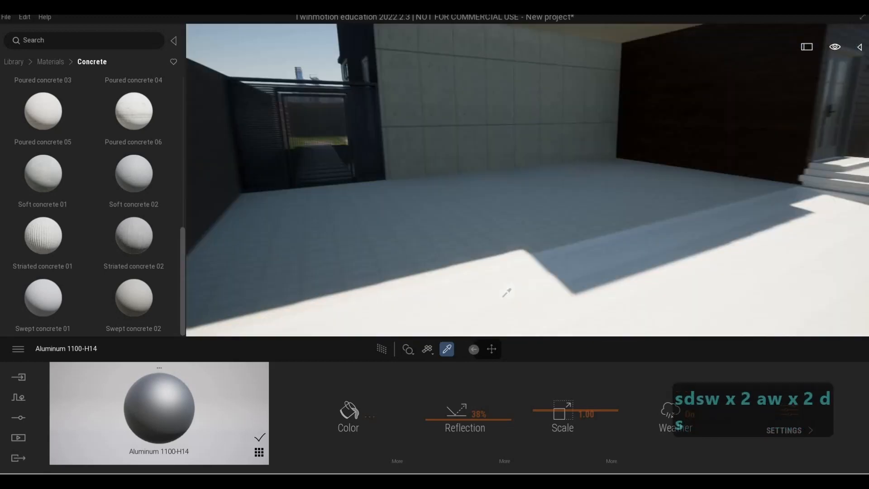
{"action": "key", "text": "d"}
{"action": "key", "text": "s"}
{"action": "left_click", "coordinate": [45, 61]}
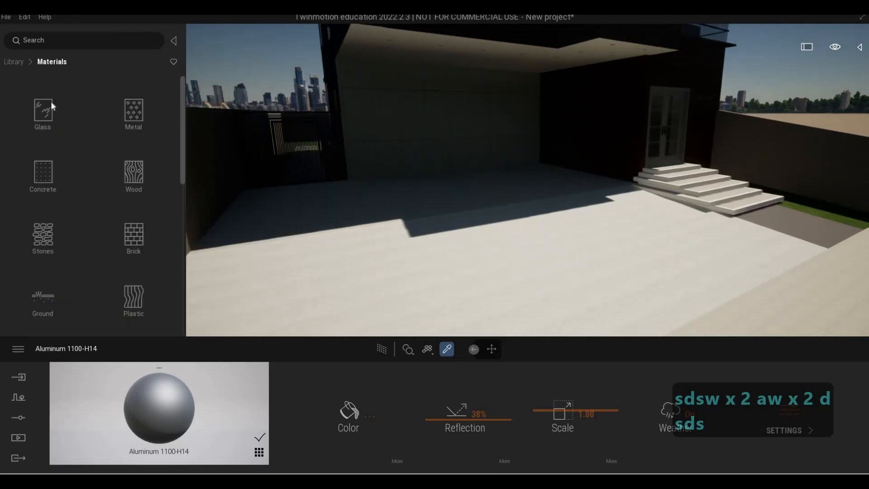
{"action": "left_click", "coordinate": [14, 62]}
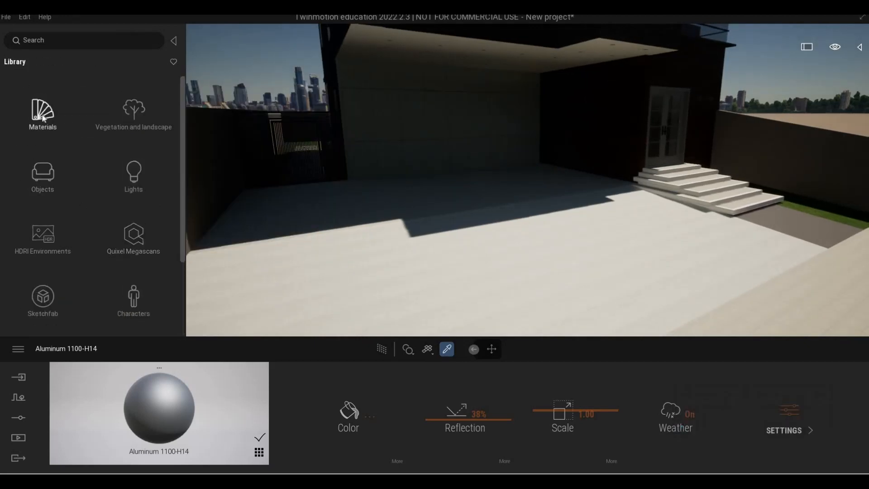
{"action": "scroll", "coordinate": [40, 208], "scroll_direction": "down", "scroll_amount": 3}
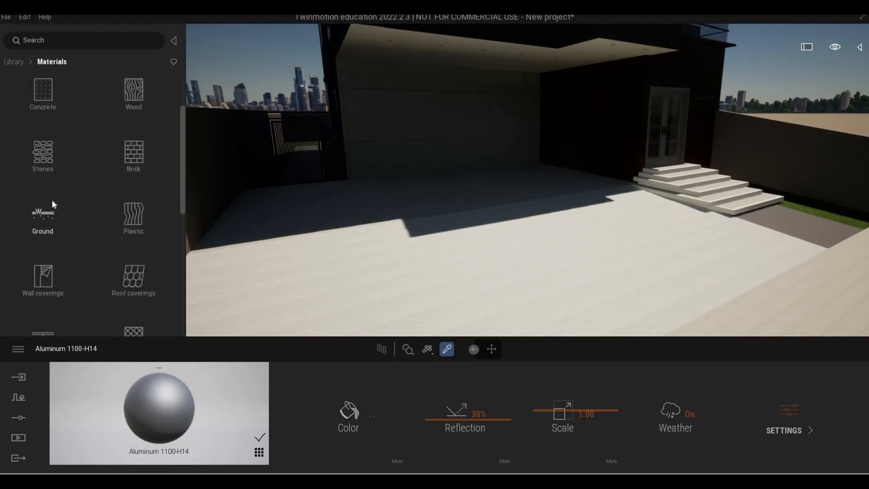
{"action": "left_click", "coordinate": [43, 195]}
{"action": "left_click", "coordinate": [39, 109]}
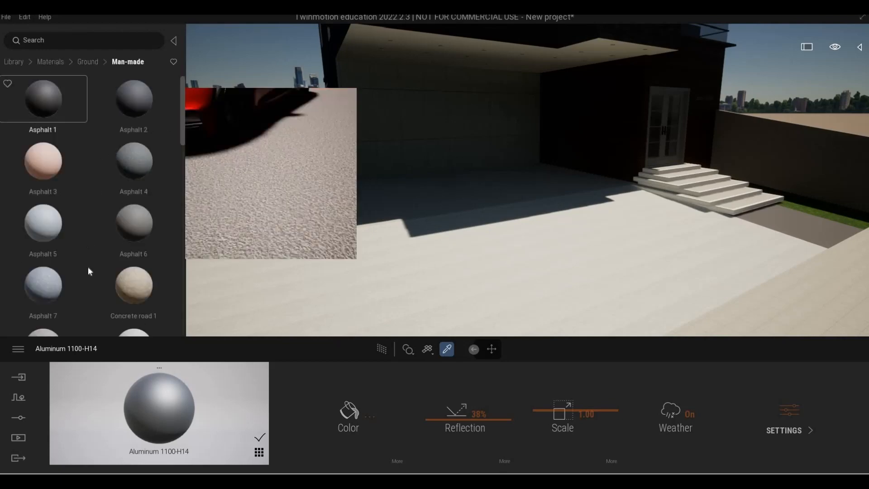
{"action": "scroll", "coordinate": [88, 272], "scroll_direction": "down", "scroll_amount": 3}
{"action": "scroll", "coordinate": [87, 277], "scroll_direction": "down", "scroll_amount": 10}
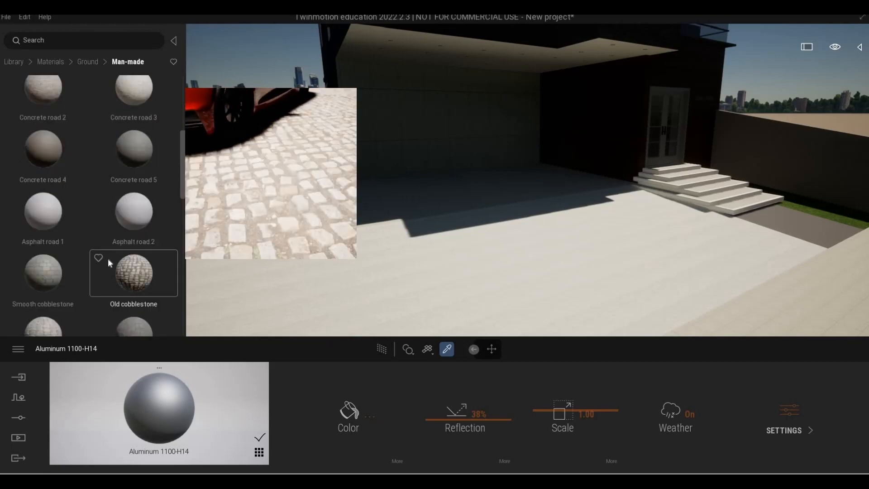
{"action": "scroll", "coordinate": [72, 254], "scroll_direction": "down", "scroll_amount": 1}
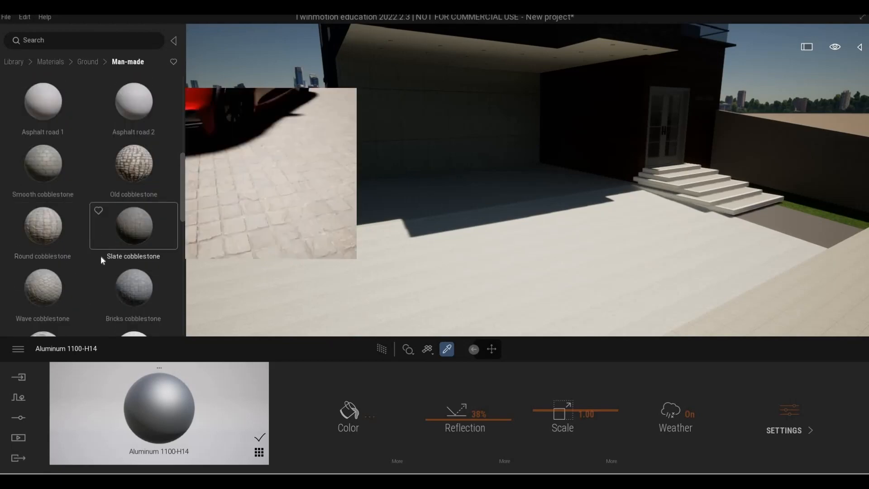
{"action": "scroll", "coordinate": [72, 279], "scroll_direction": "down", "scroll_amount": 1}
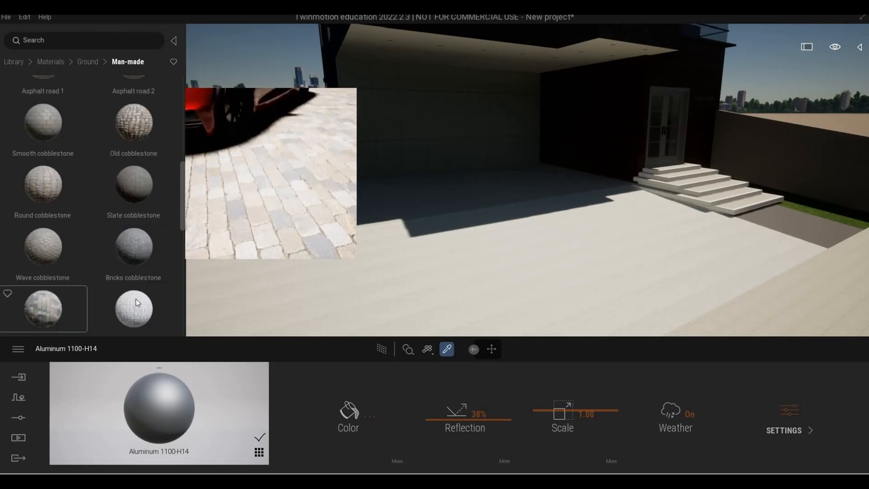
{"action": "scroll", "coordinate": [136, 295], "scroll_direction": "down", "scroll_amount": 1}
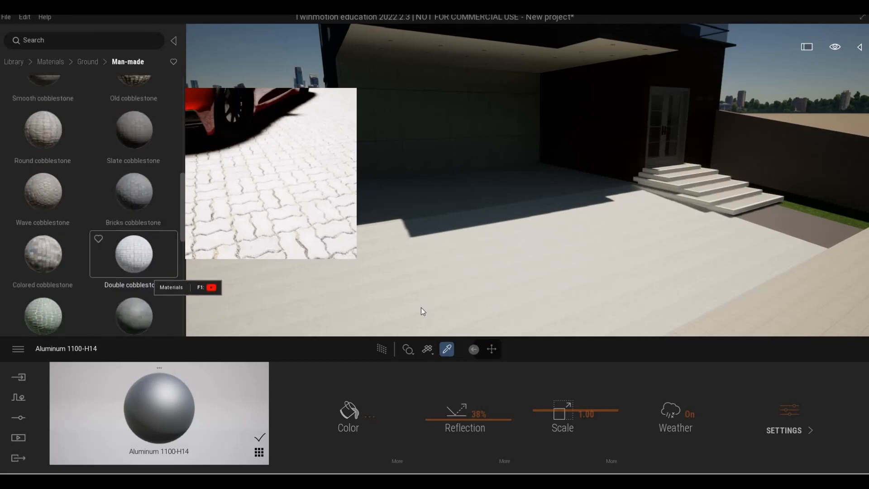
{"action": "left_click_drag", "start_coordinate": [426, 308], "coordinate": [426, 308]}
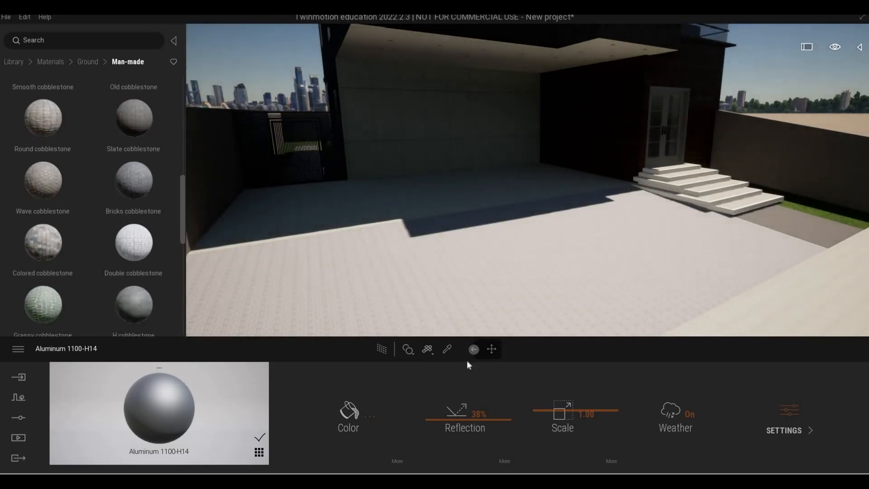
Step: Set the Double cobblestone scale to 2.58
{"action": "key", "text": "d"}
{"action": "key", "text": "w"}
{"action": "right_click_drag", "start_coordinate": [512, 299], "coordinate": [599, 389]}
{"action": "key", "text": "e"}
{"action": "left_click_drag", "start_coordinate": [567, 398], "coordinate": [566, 404]}
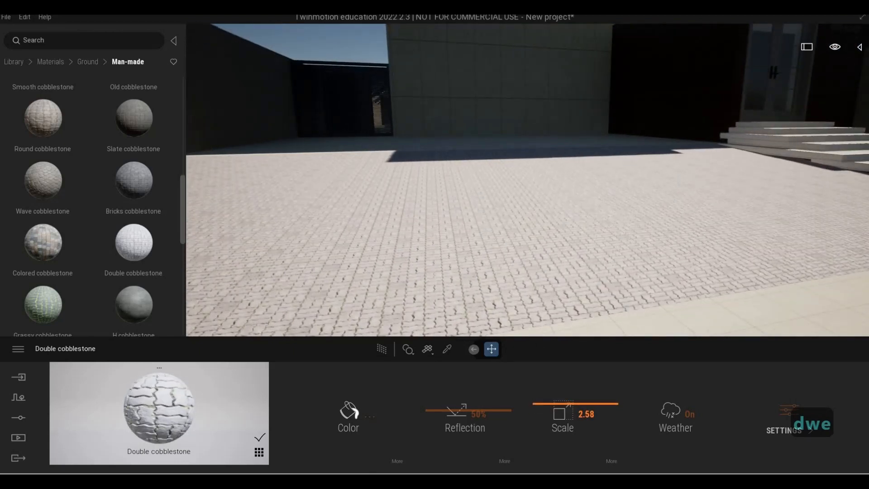
Step: Apply Double cobblestone to the paving around the entrance steps and the driveway
{"action": "key", "text": "q"}
{"action": "key", "text": "w"}
{"action": "key", "text": "e"}
{"action": "key", "text": "a"}
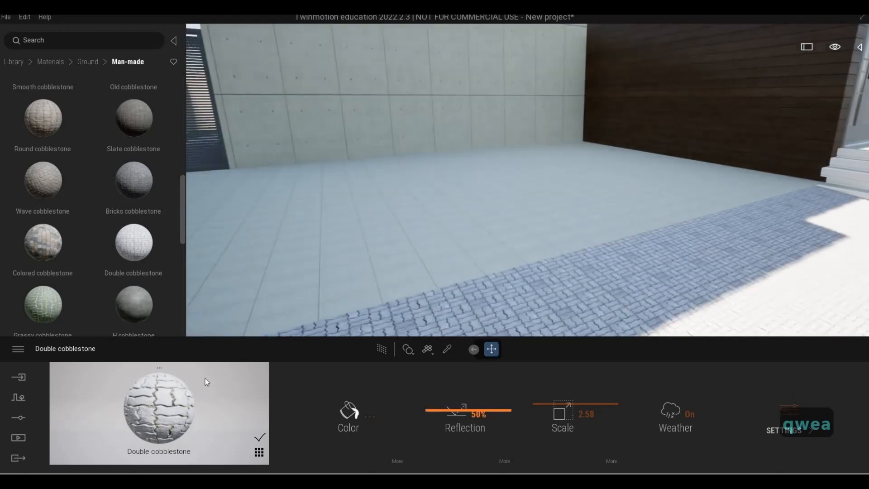
{"action": "left_click", "coordinate": [329, 290]}
{"action": "key", "text": "d"}
{"action": "key", "text": "s"}
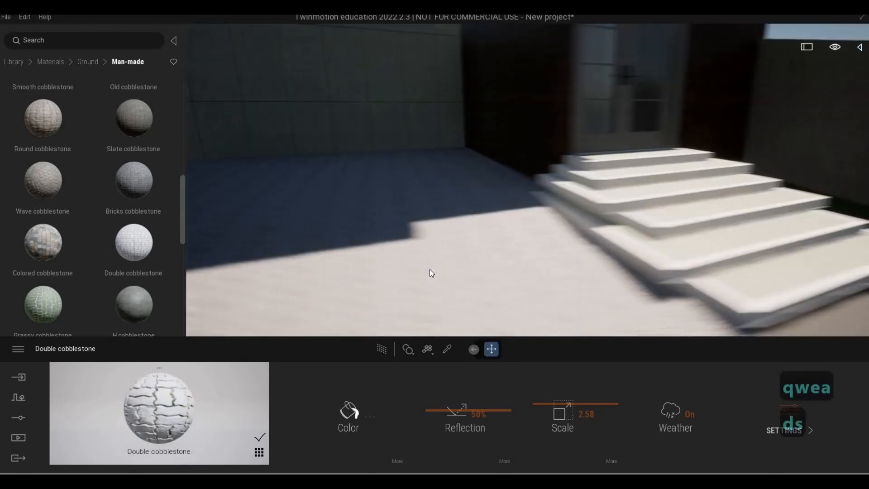
{"action": "key", "text": "a"}
{"action": "key", "text": "w"}
{"action": "left_click_drag", "start_coordinate": [134, 242], "coordinate": [366, 317]}
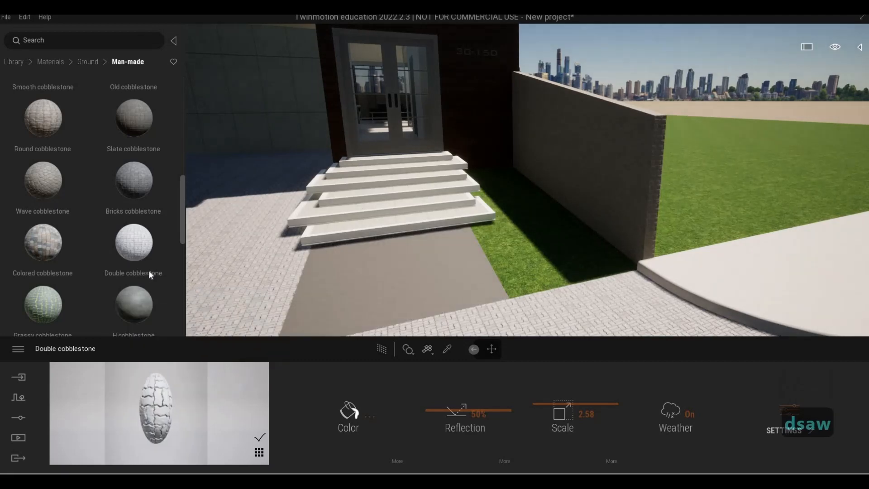
Step: Fly around the front yard to review the cobblestone paving
{"action": "key", "text": "a"}
{"action": "right_click_drag", "start_coordinate": [376, 254], "coordinate": [324, 268]}
{"action": "key", "text": "e"}
{"action": "key", "text": "q"}
{"action": "key", "text": "s"}
{"action": "key", "text": "a"}
{"action": "key", "text": "e"}
{"action": "key", "text": "w"}
{"action": "key", "text": "d"}
{"action": "key", "text": "d"}
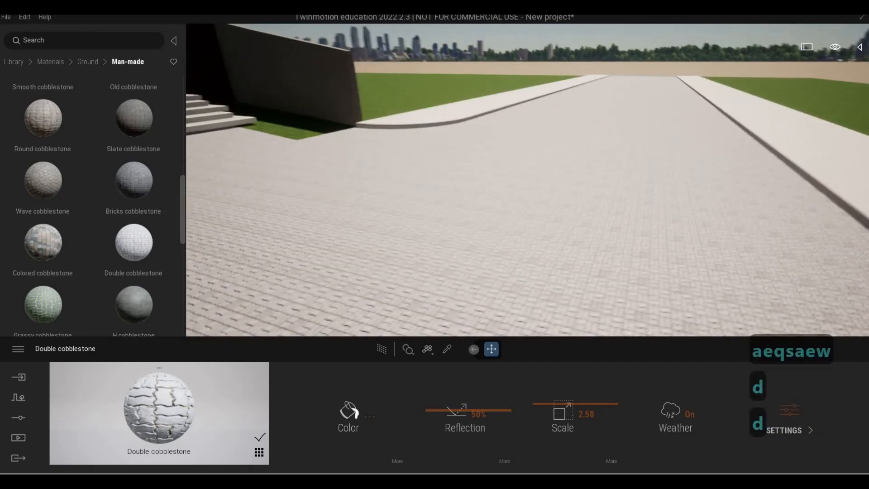
{"action": "key", "text": "w"}
{"action": "key", "text": "q"}
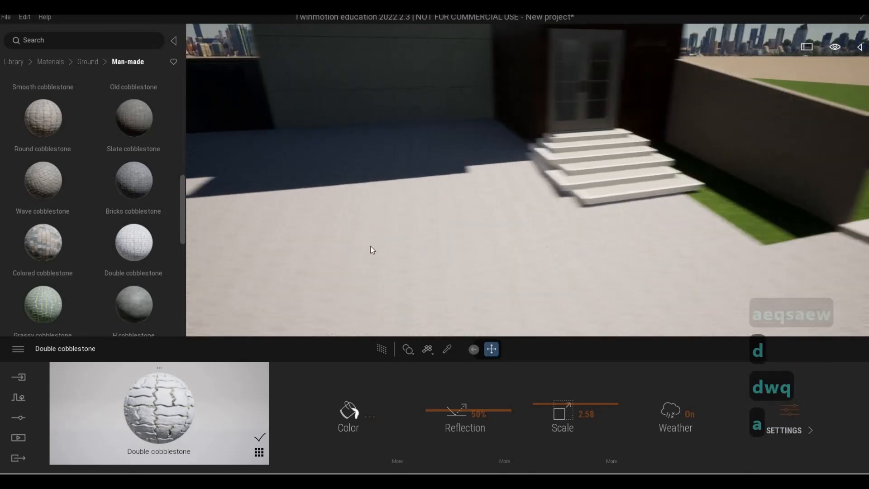
{"action": "key", "text": "a"}
{"action": "key", "text": "s"}
{"action": "key", "text": "d"}
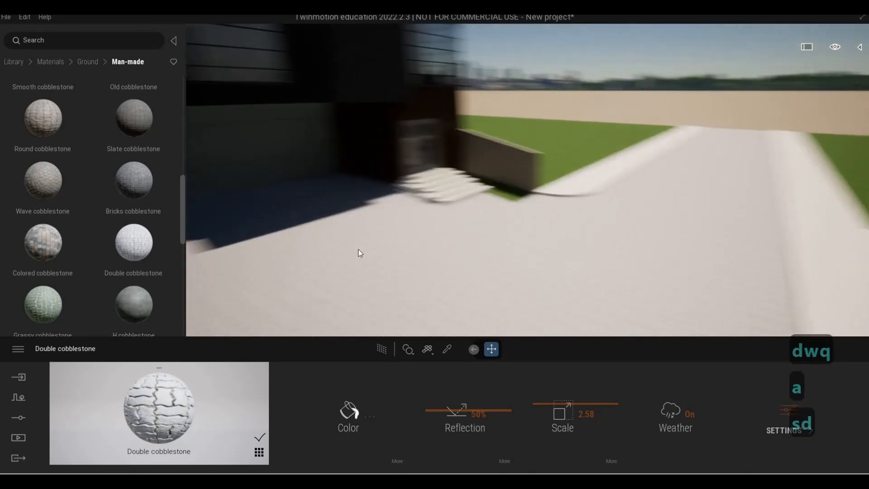
Step: Undo the last two material changes on the outdoor paving
{"action": "key", "text": "ctrl+z"}
{"action": "key", "text": "ctrl+z"}
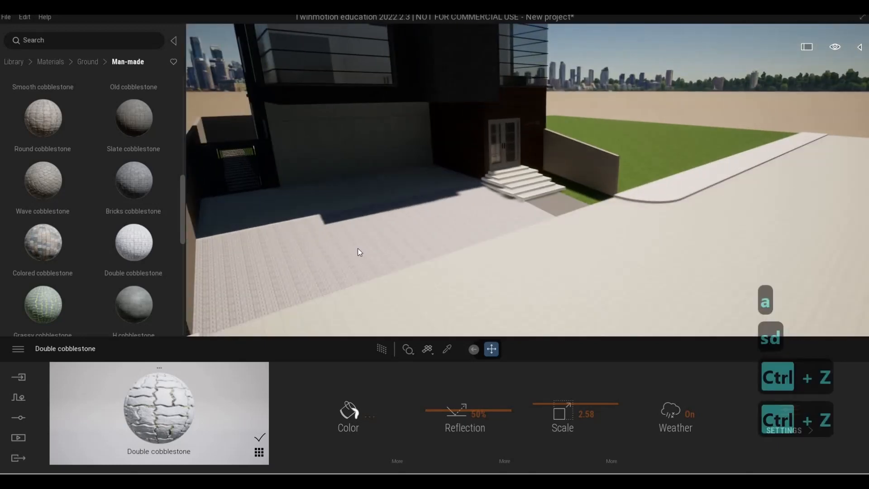
{"action": "key", "text": "w"}
{"action": "key", "text": "a"}
{"action": "key", "text": "w"}
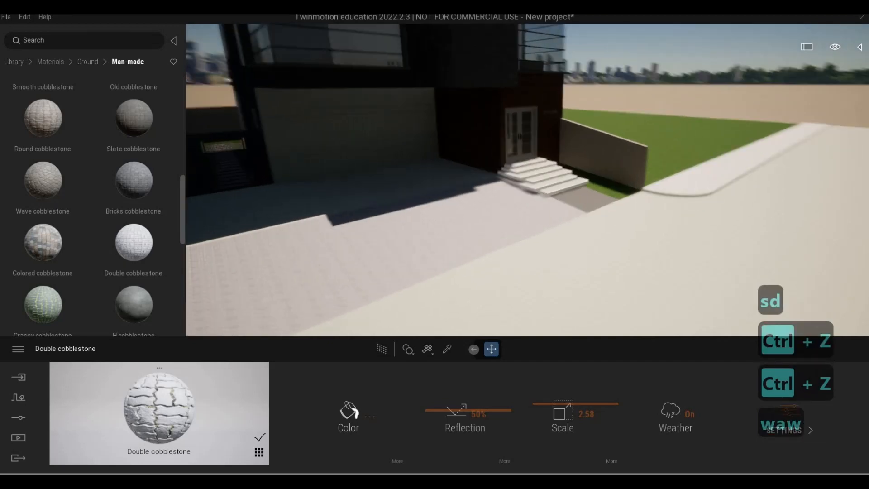
{"action": "key", "text": "d"}
{"action": "key", "text": "d"}
{"action": "key", "text": "w"}
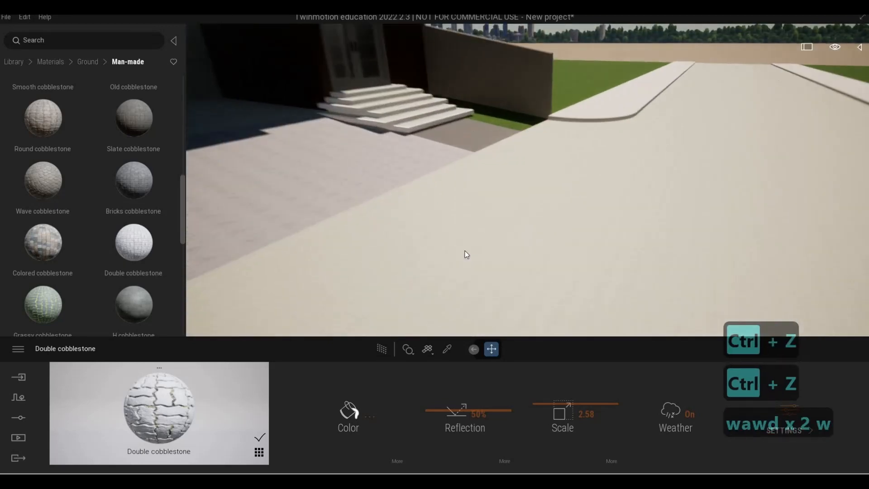
Step: Fly around the driveway beside the entrance steps to inspect the paving
{"action": "key", "text": "q"}
{"action": "key", "text": "a"}
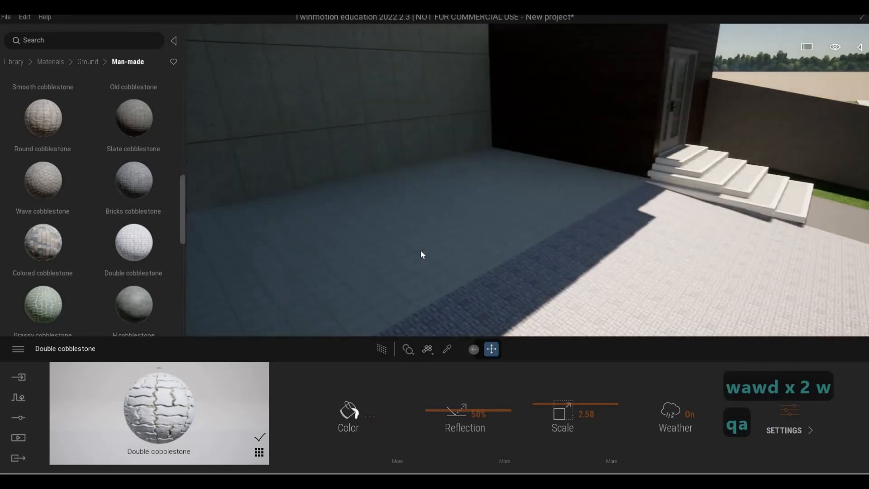
{"action": "key", "text": "d"}
{"action": "key", "text": "s"}
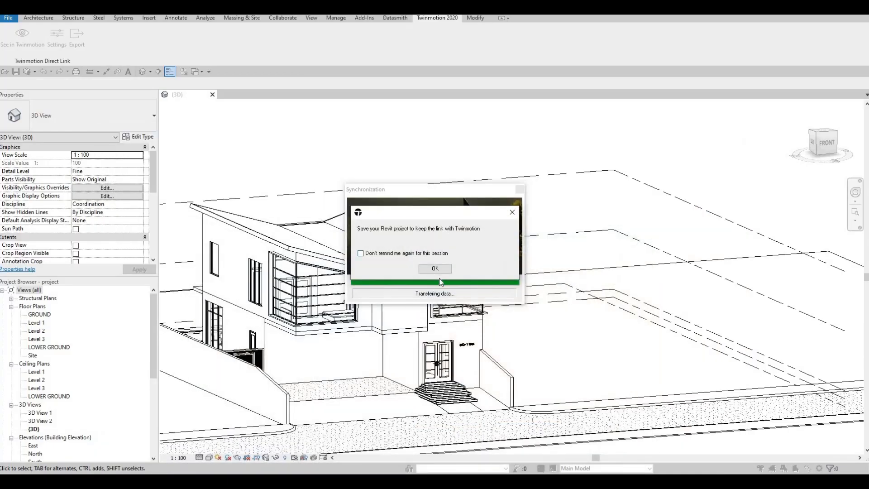
Step: In Revit, select the floor slab beside the entrance steps and duplicate its type as FLOOR 12
{"action": "left_click", "coordinate": [433, 272]}
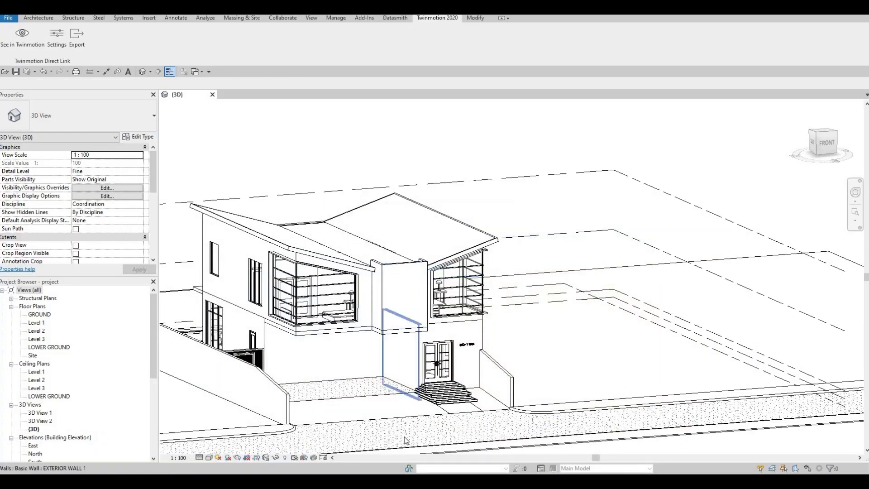
{"action": "left_click", "coordinate": [179, 195]}
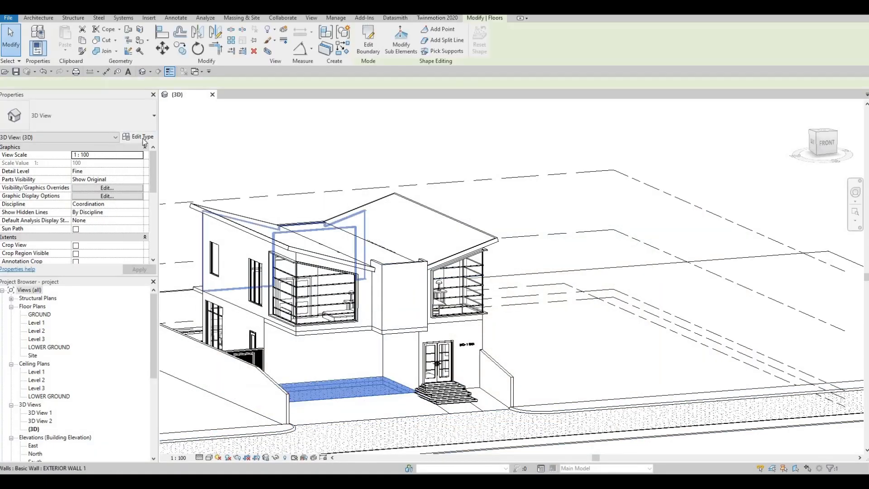
{"action": "left_click", "coordinate": [138, 137]}
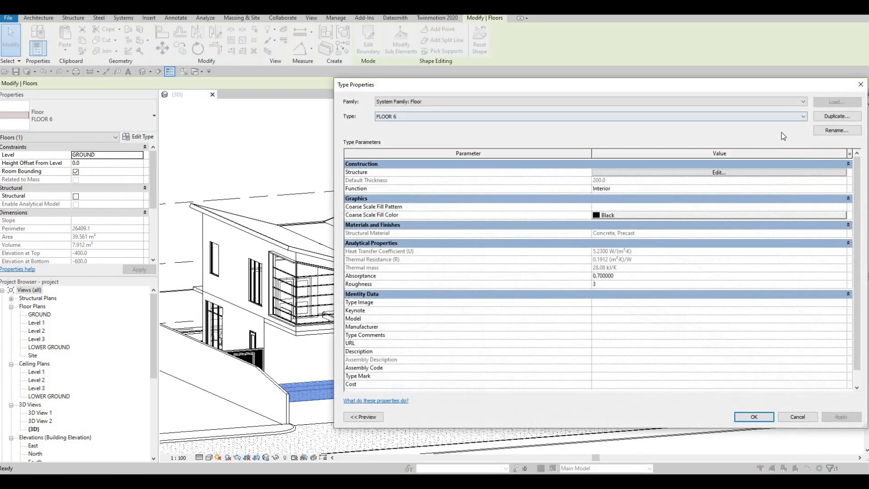
{"action": "left_click", "coordinate": [837, 116]}
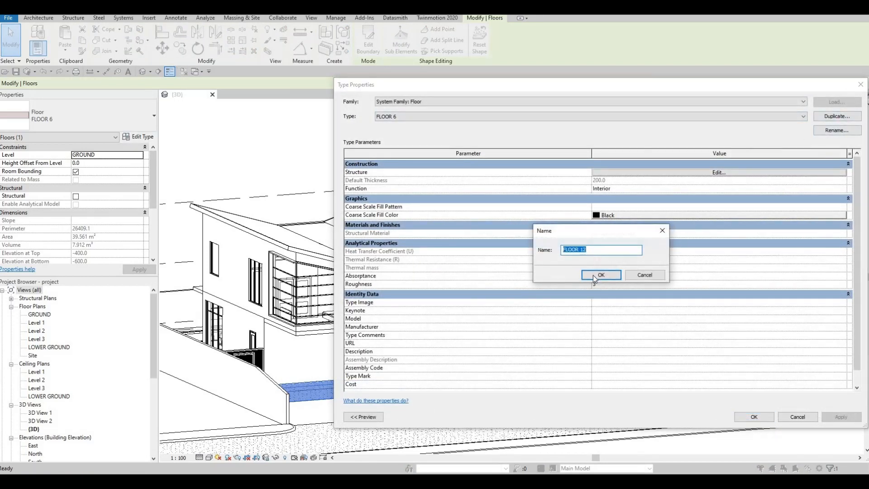
{"action": "key", "text": "Return"}
Step: Change the FLOOR 12 structure material to Concrete, Cast-in-Place - C35 from the AEC Concrete library and confirm
{"action": "left_click", "coordinate": [607, 173]}
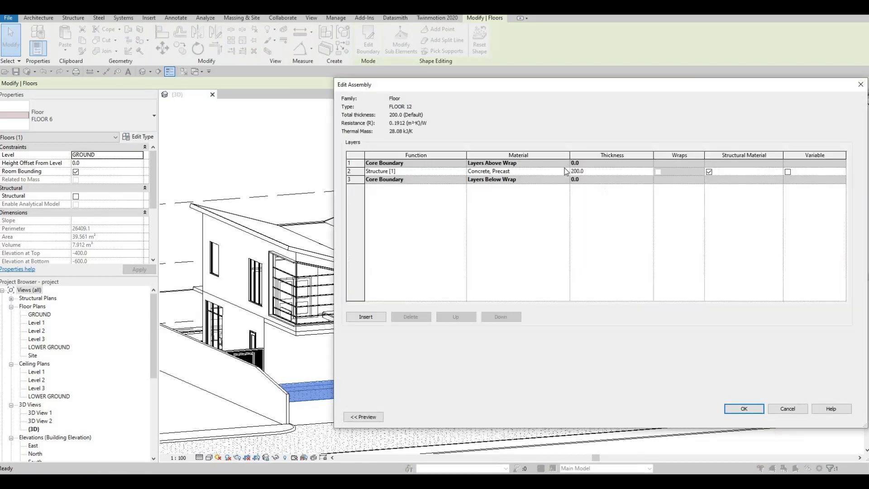
{"action": "left_click", "coordinate": [564, 170]}
{"action": "left_click", "coordinate": [566, 171]}
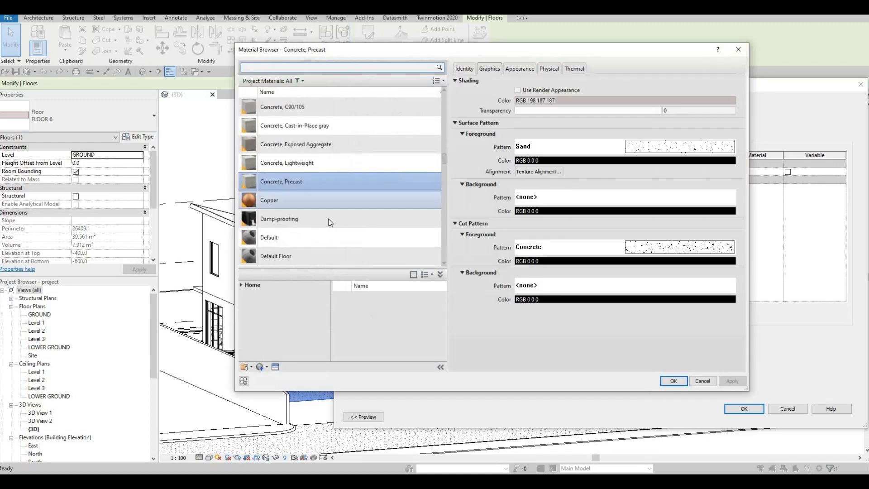
{"action": "scroll", "coordinate": [328, 219], "scroll_direction": "down", "scroll_amount": 10}
{"action": "left_click", "coordinate": [241, 284]}
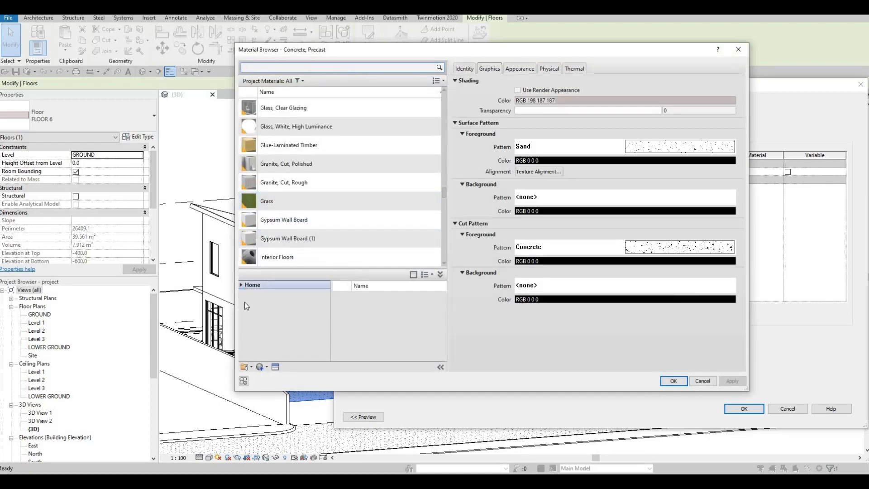
{"action": "left_click", "coordinate": [245, 302]}
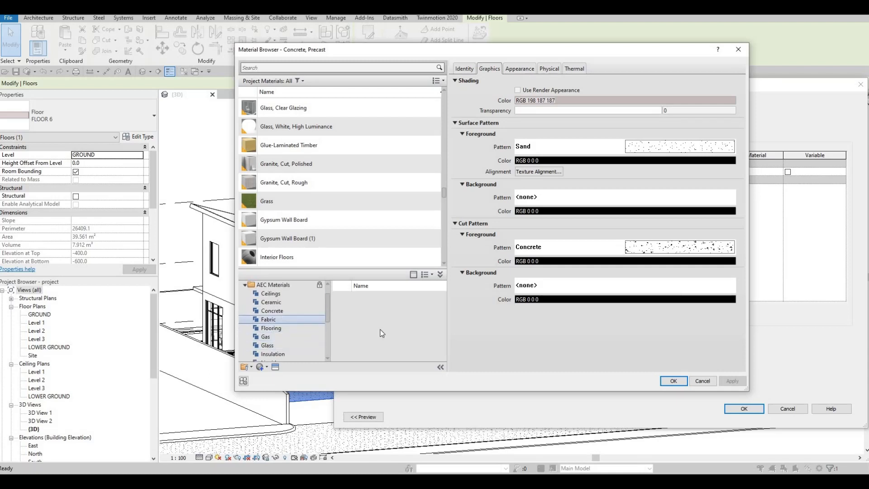
{"action": "scroll", "coordinate": [424, 342], "scroll_direction": "down", "scroll_amount": 5}
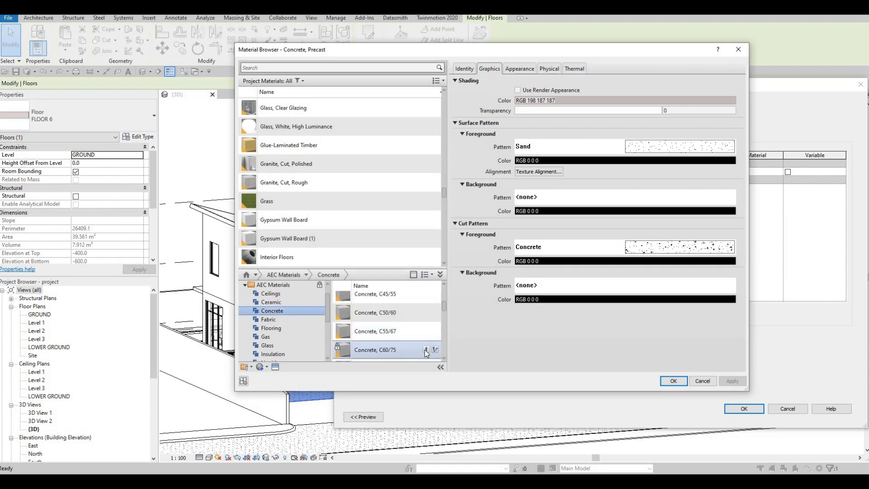
{"action": "left_click", "coordinate": [426, 350]}
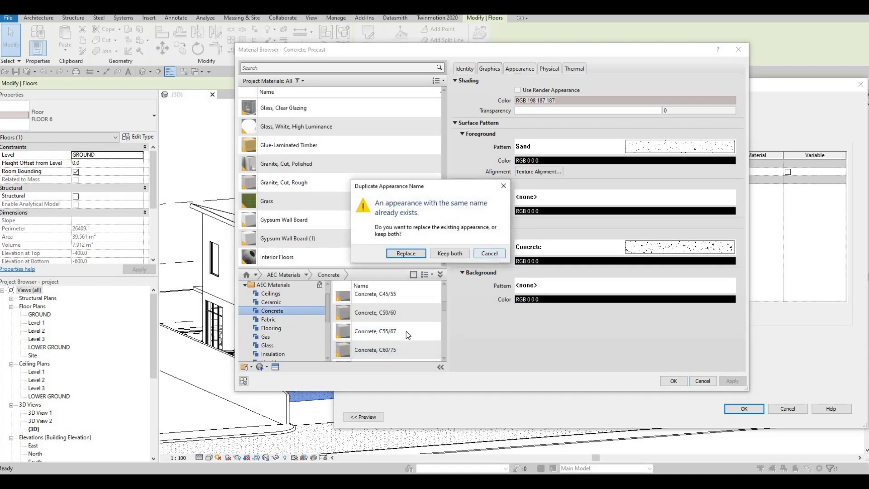
{"action": "key", "text": "Escape"}
{"action": "scroll", "coordinate": [417, 335], "scroll_direction": "down", "scroll_amount": 3}
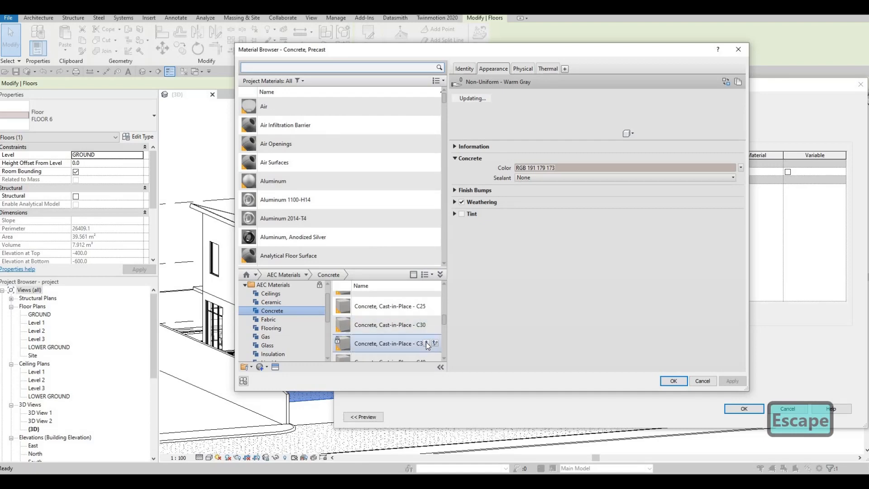
{"action": "left_click", "coordinate": [674, 381]}
{"action": "left_click", "coordinate": [744, 409]}
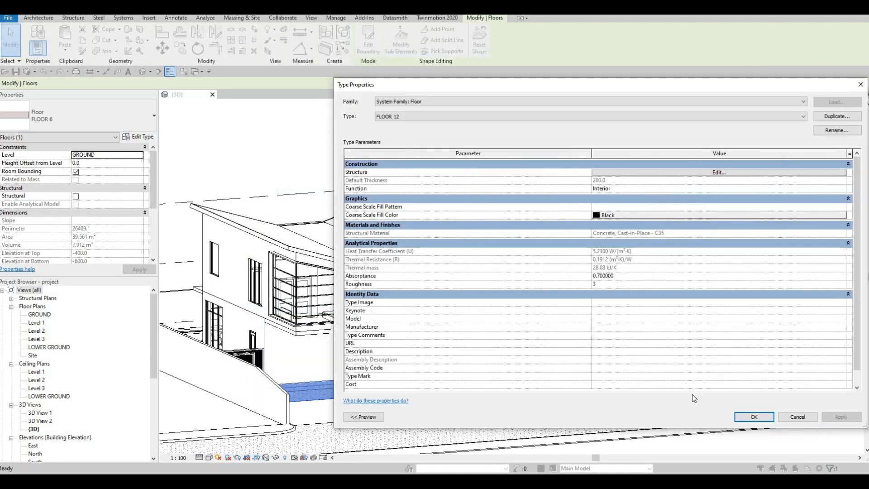
{"action": "key", "text": "Return"}
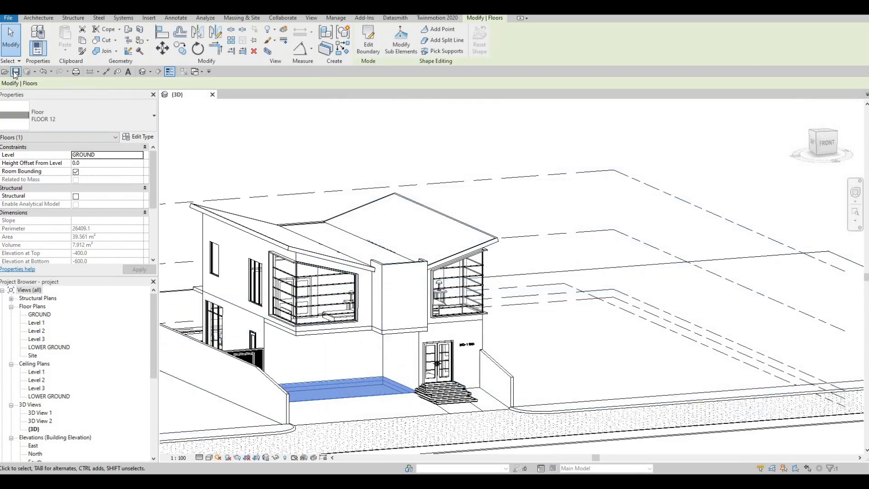
{"action": "key", "text": "Escape"}
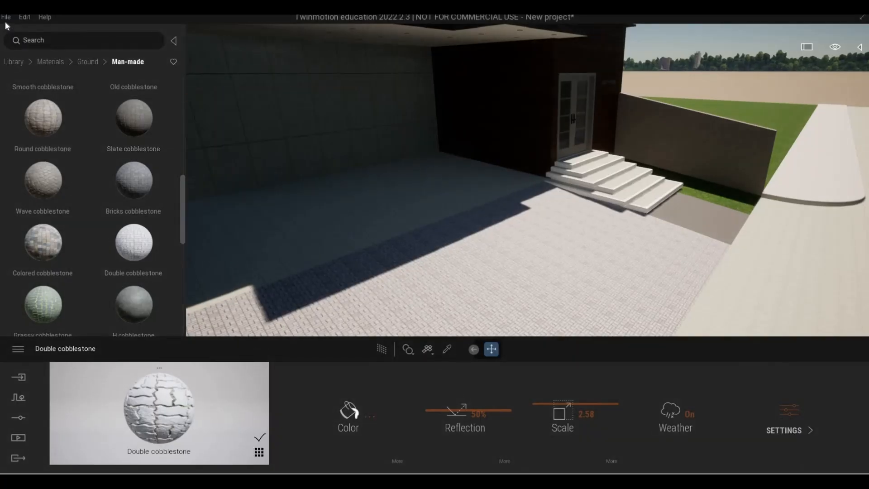
Step: Save the Twinmotion project as house
{"action": "left_click", "coordinate": [6, 18]}
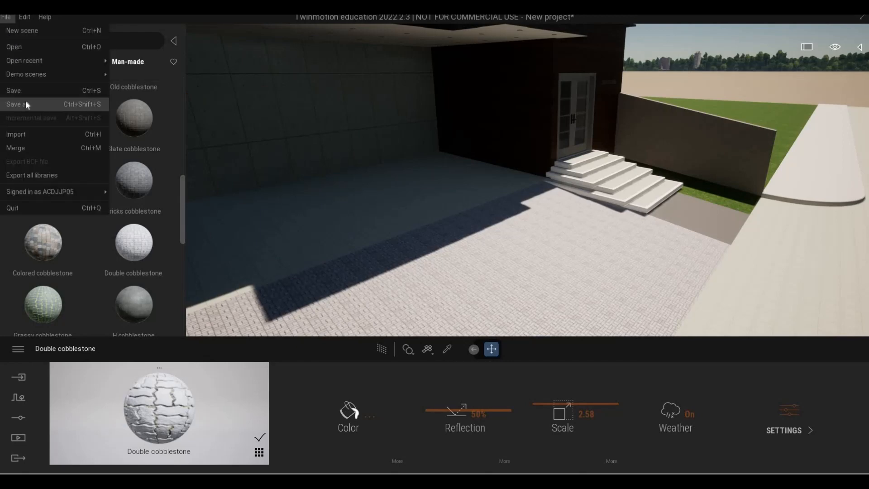
{"action": "left_click", "coordinate": [26, 105]}
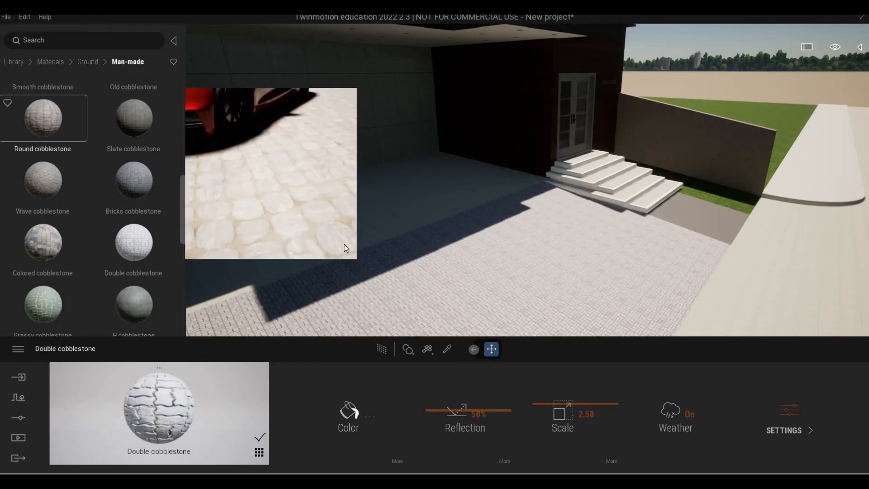
{"action": "type", "text": "house"}
{"action": "key", "text": "Return"}
Step: Fly around the entrance area to review the updated floor and paving
{"action": "right_click_drag", "start_coordinate": [404, 246], "coordinate": [276, 189]}
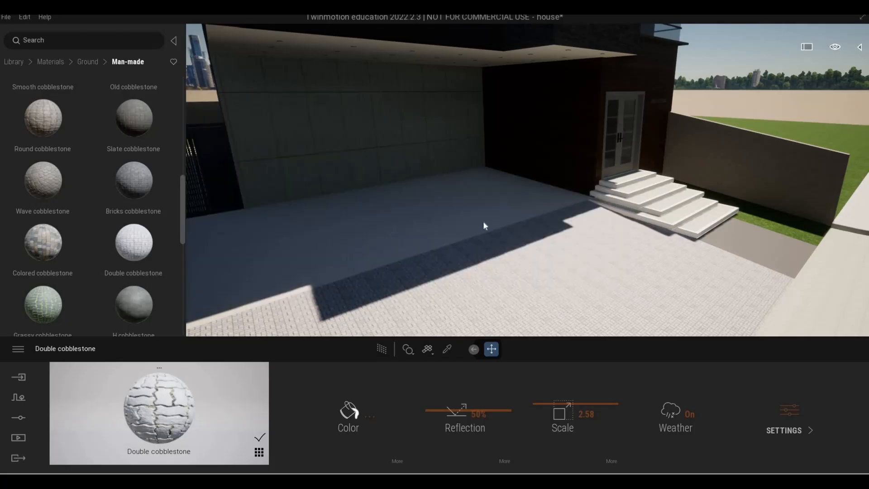
{"action": "key", "text": "a"}
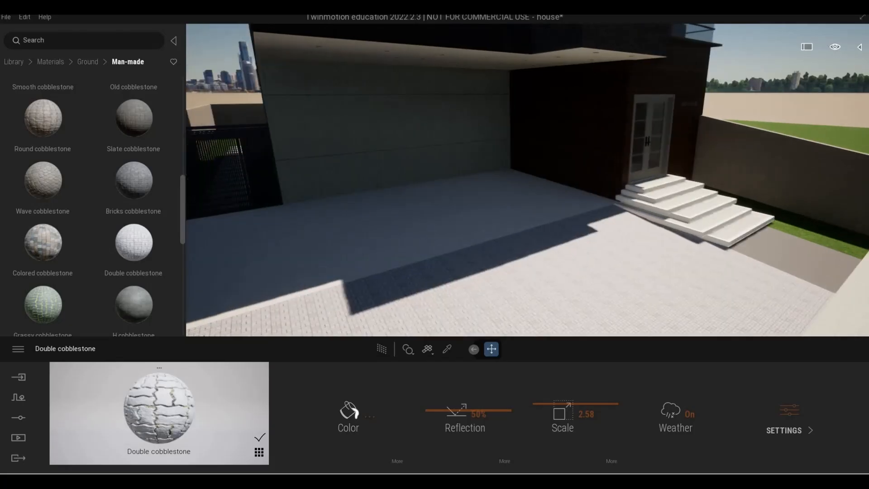
{"action": "key", "text": "s"}
{"action": "key", "text": "d"}
{"action": "key", "text": "w"}
{"action": "key", "text": "w"}
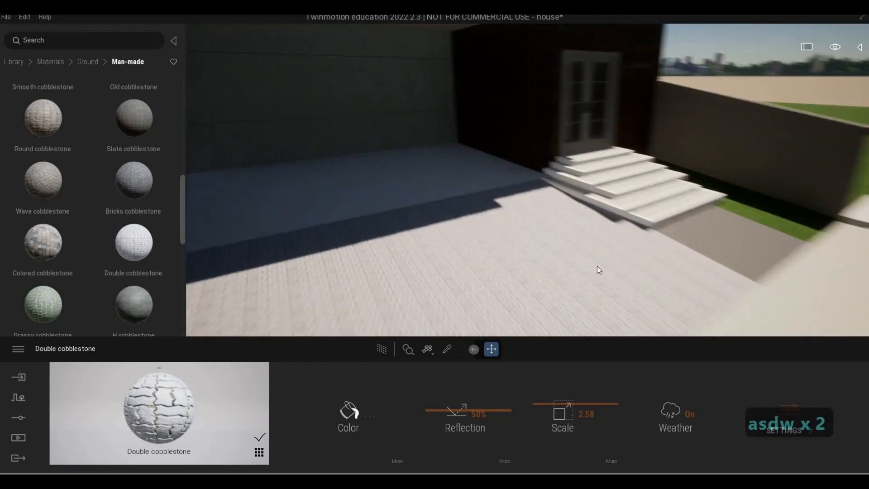
{"action": "key", "text": "a"}
{"action": "key", "text": "e"}
{"action": "key", "text": "q"}
{"action": "key", "text": "s"}
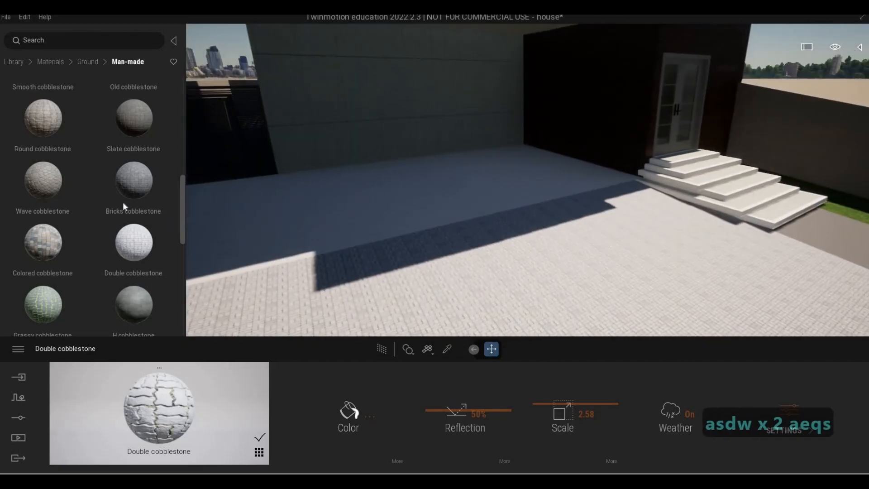
Step: Apply Wave cobblestone to the driveway paving and set its scale to 4.32
{"action": "mouse_move", "coordinate": [50, 183]}
{"action": "left_click_drag", "start_coordinate": [430, 256], "coordinate": [432, 257]}
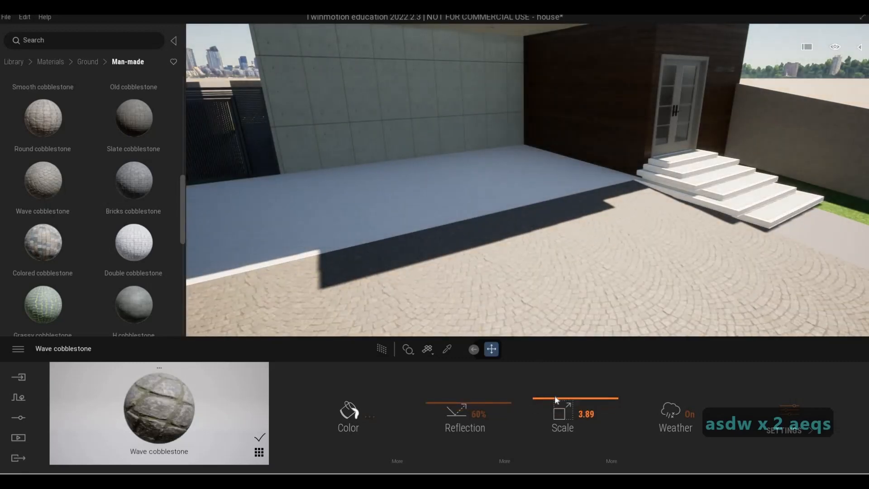
{"action": "left_click_drag", "start_coordinate": [555, 399], "coordinate": [571, 398]}
Step: Fly around the front yard and entrance steps to review the Wave cobblestone paving
{"action": "key", "text": "s"}
{"action": "key", "text": "e"}
{"action": "key", "text": "q"}
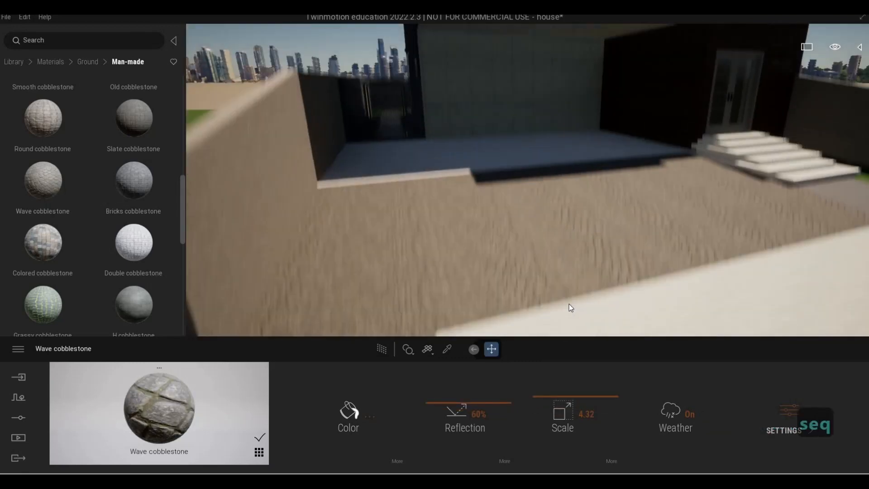
{"action": "key", "text": "w"}
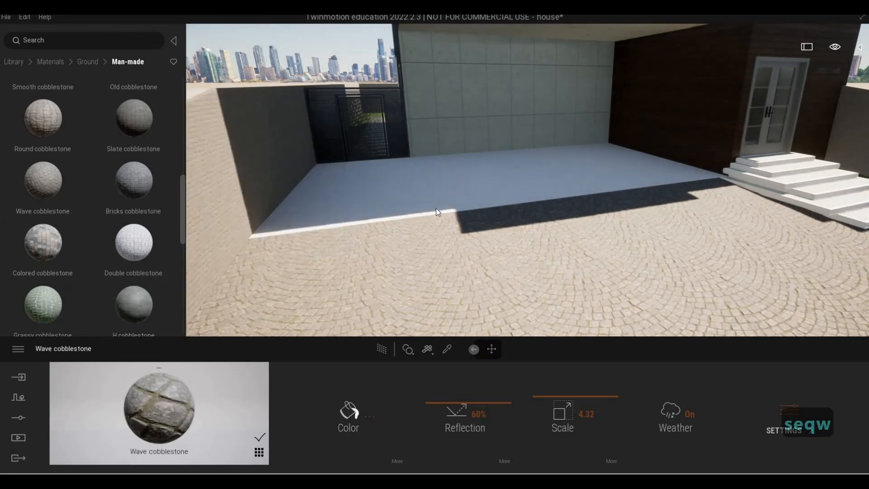
{"action": "key", "text": "d"}
{"action": "key", "text": "d"}
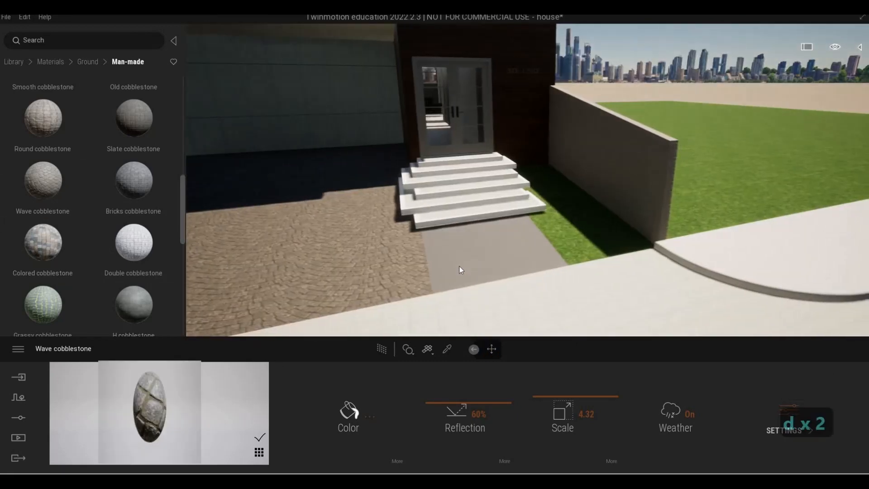
{"action": "key", "text": "s"}
{"action": "key", "text": "a"}
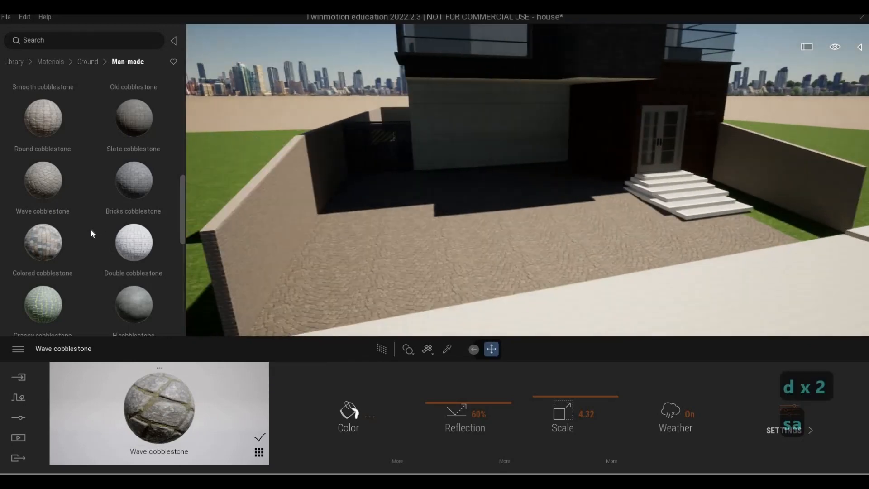
{"action": "scroll", "coordinate": [92, 230], "scroll_direction": "up", "scroll_amount": 3}
{"action": "key", "text": "s"}
{"action": "key", "text": "s"}
{"action": "key", "text": "s"}
{"action": "key", "text": "s"}
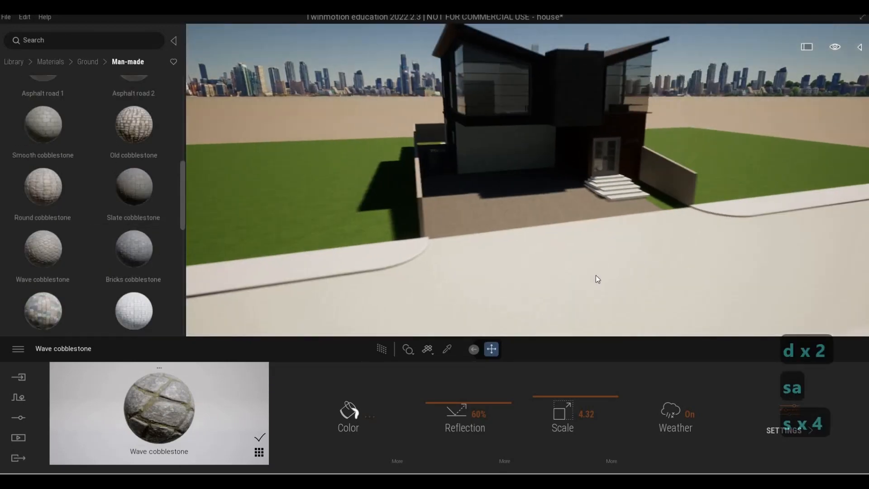
{"action": "key", "text": "a"}
{"action": "key", "text": "e"}
{"action": "key", "text": "w"}
{"action": "key", "text": "q"}
{"action": "key", "text": "w"}
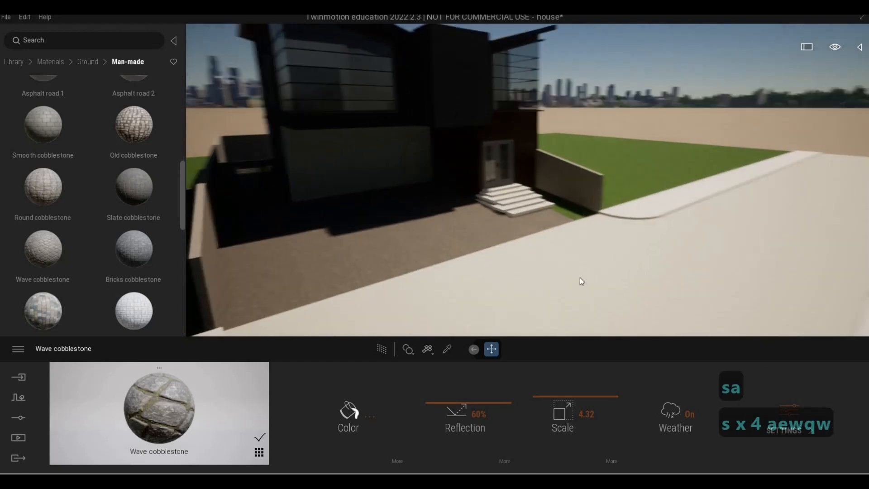
{"action": "key", "text": "d"}
{"action": "key", "text": "w"}
{"action": "key", "text": "d"}
{"action": "key", "text": "w"}
{"action": "key", "text": "a"}
{"action": "key", "text": "w"}
{"action": "key", "text": "a"}
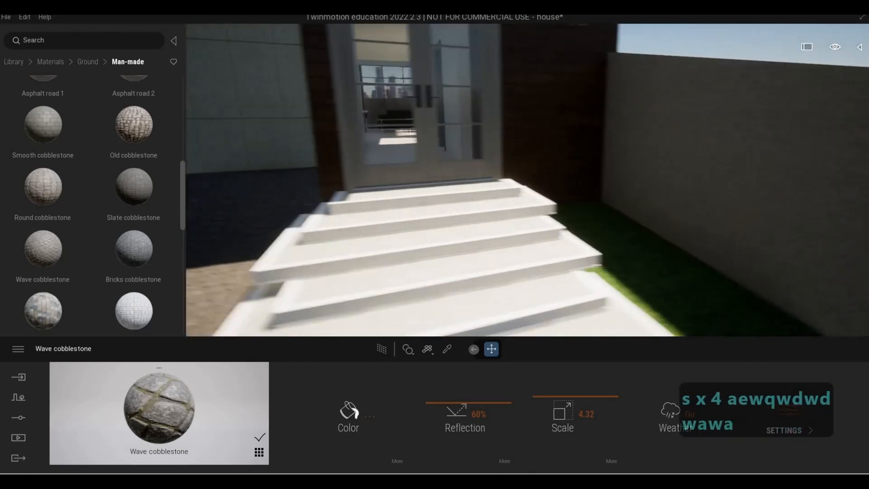
{"action": "key", "text": "w"}
{"action": "key", "text": "s"}
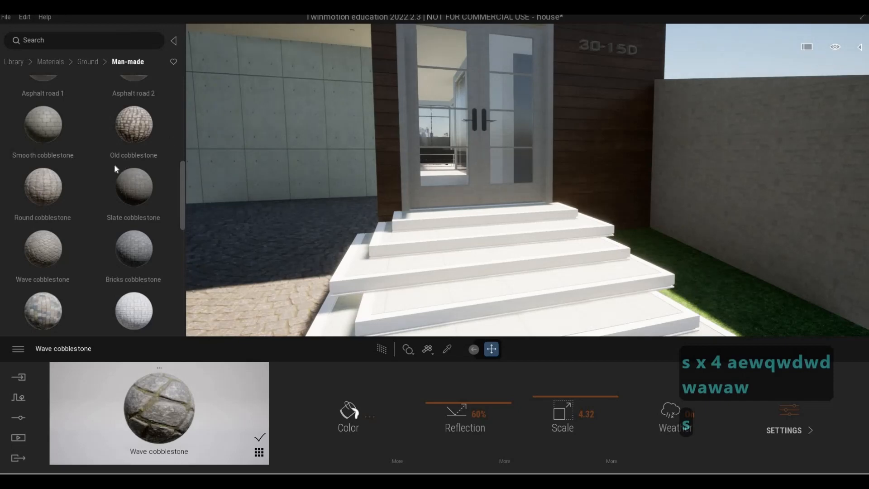
Step: Apply Light copper metal to the entrance door frame and darken its color to #333332
{"action": "scroll", "coordinate": [114, 169], "scroll_direction": "up", "scroll_amount": 5}
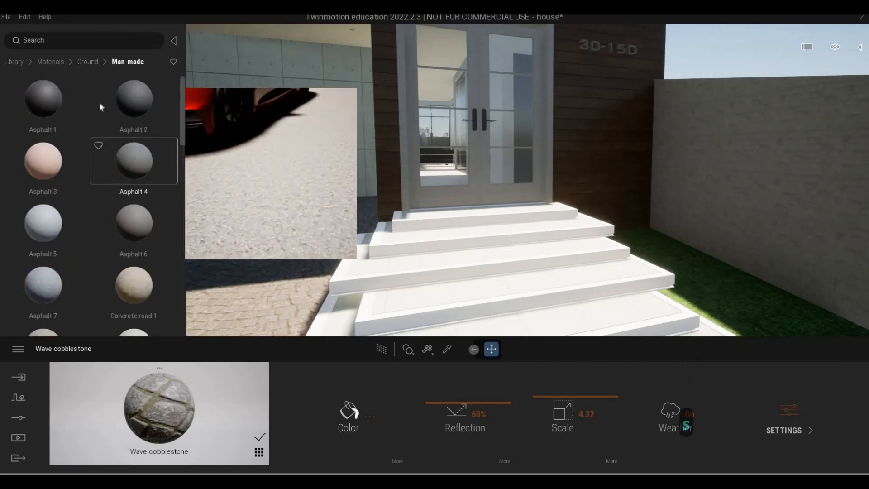
{"action": "left_click", "coordinate": [49, 62]}
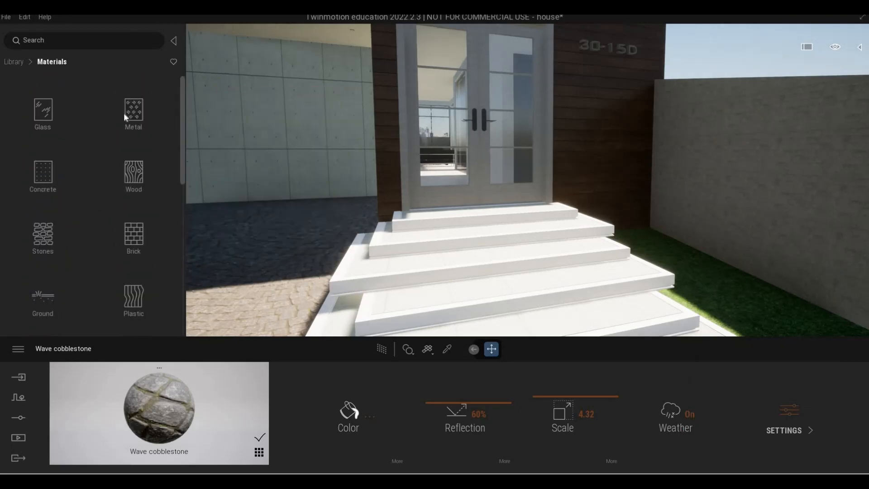
{"action": "left_click", "coordinate": [149, 119]}
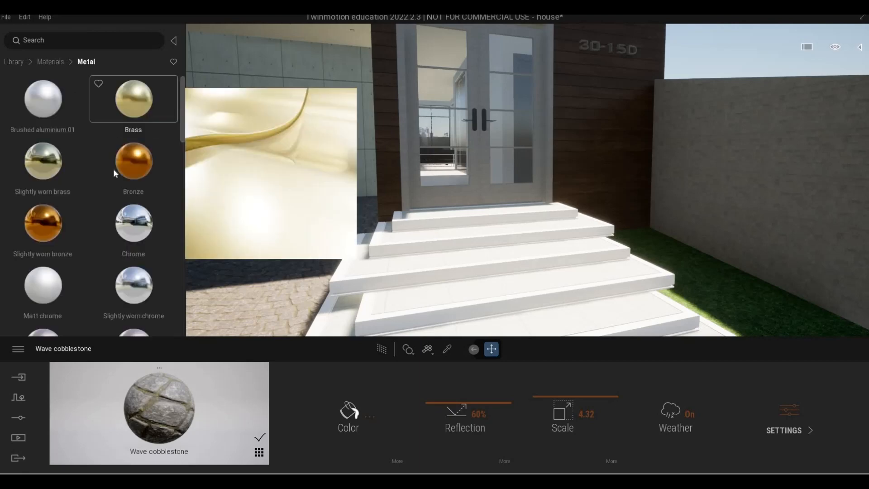
{"action": "scroll", "coordinate": [87, 251], "scroll_direction": "down", "scroll_amount": 2}
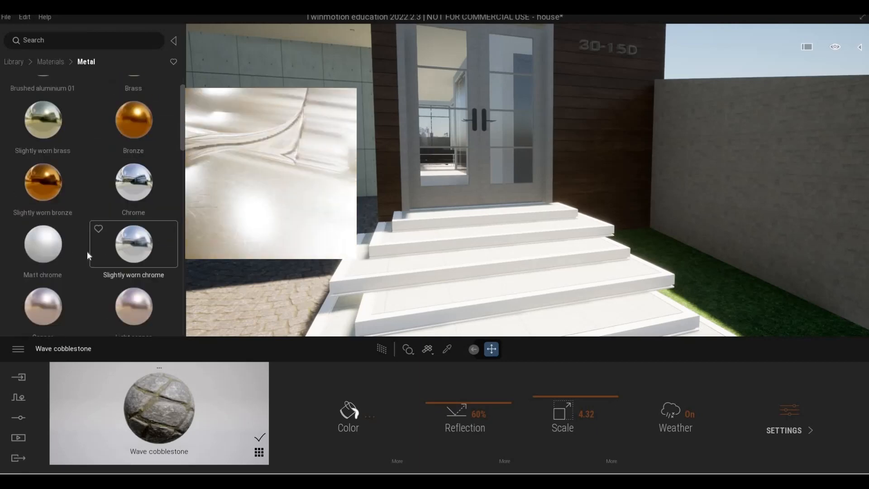
{"action": "scroll", "coordinate": [73, 259], "scroll_direction": "down", "scroll_amount": 2}
{"action": "left_click_drag", "start_coordinate": [129, 198], "coordinate": [431, 199]}
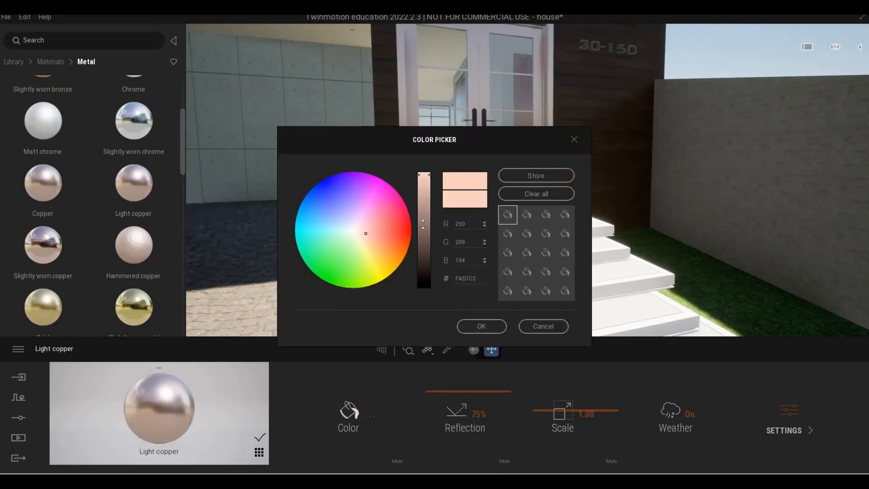
{"action": "left_click", "coordinate": [424, 224]}
{"action": "left_click", "coordinate": [348, 232]}
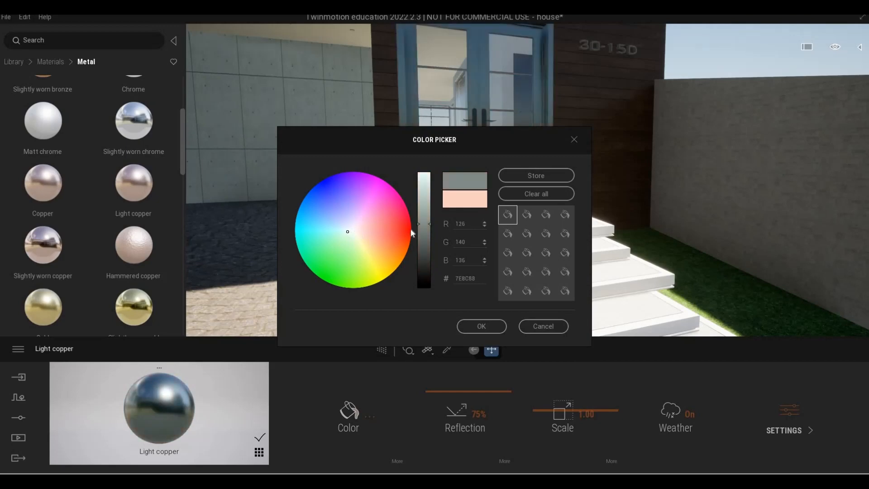
{"action": "left_click_drag", "start_coordinate": [424, 238], "coordinate": [422, 269]}
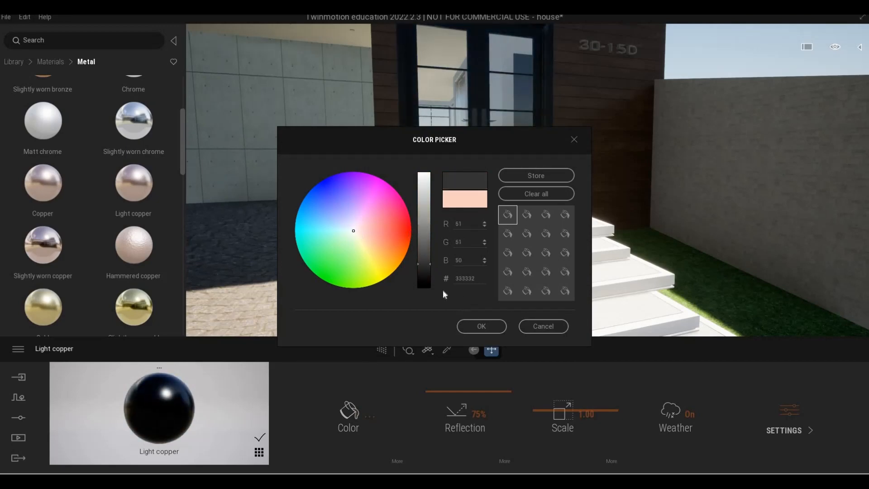
{"action": "left_click", "coordinate": [471, 327]}
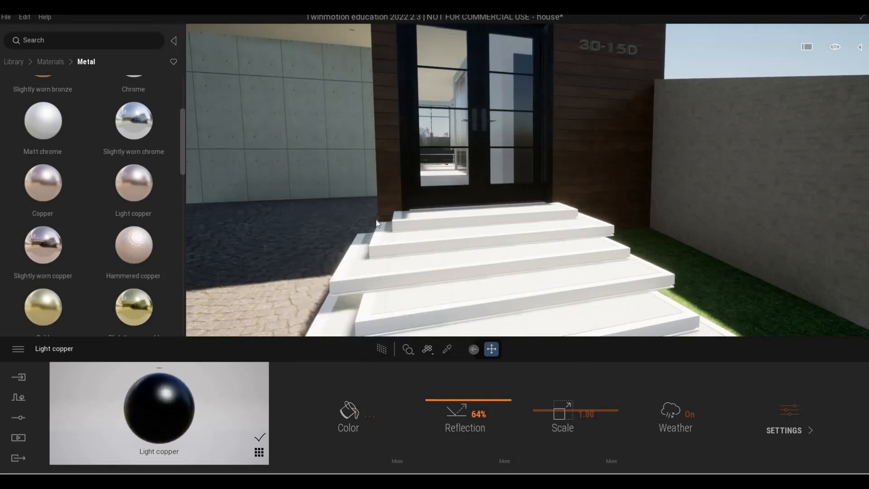
Step: Fly around the entrance and under the canopy to inspect the ceiling light fixtures
{"action": "key", "text": "a"}
{"action": "key", "text": "q"}
{"action": "key", "text": "d"}
{"action": "key", "text": "s"}
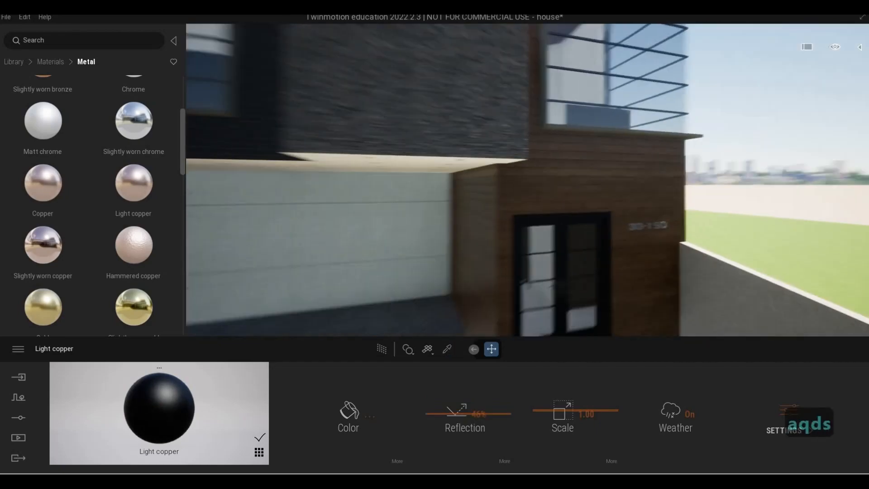
{"action": "key", "text": "a"}
{"action": "key", "text": "w"}
{"action": "key", "text": "a"}
{"action": "key", "text": "w"}
{"action": "key", "text": "d"}
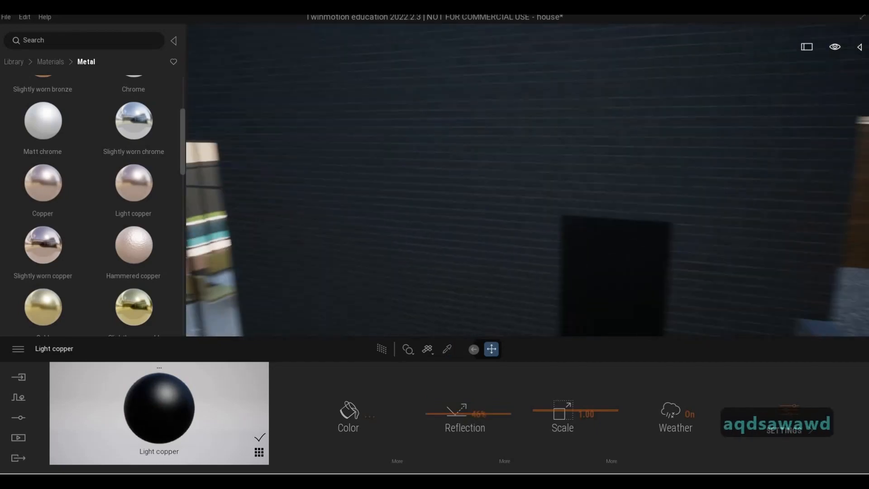
{"action": "key", "text": "d"}
{"action": "key", "text": "a"}
{"action": "key", "text": "d"}
{"action": "key", "text": "d"}
{"action": "key", "text": "d"}
{"action": "key", "text": "d"}
{"action": "key", "text": "d"}
{"action": "key", "text": "d"}
{"action": "key", "text": "s"}
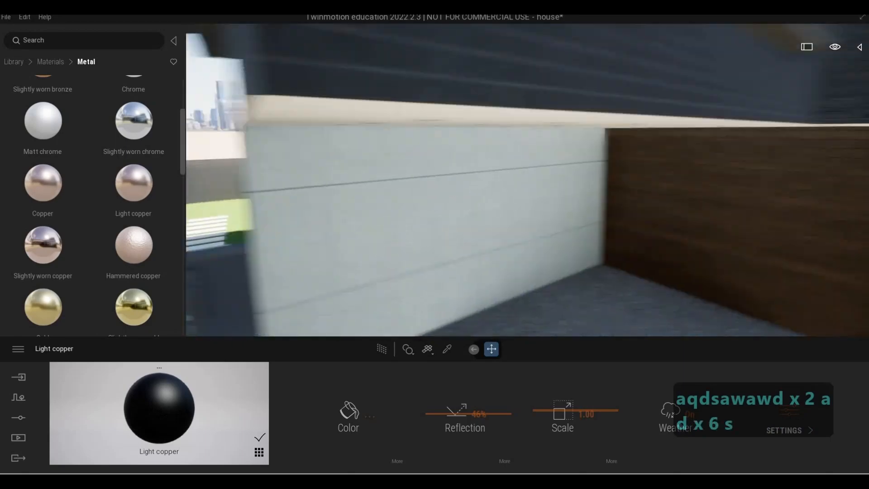
{"action": "key", "text": "e"}
{"action": "key", "text": "d"}
{"action": "key", "text": "w"}
{"action": "key", "text": "d"}
{"action": "key", "text": "w"}
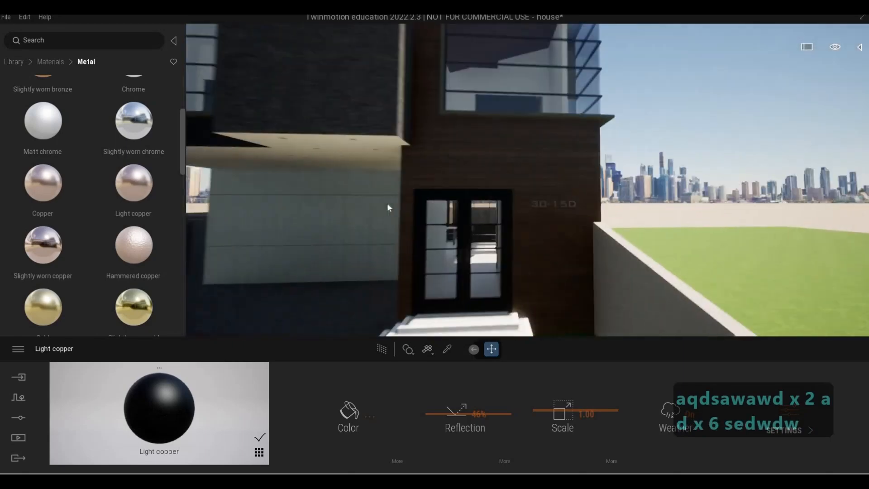
{"action": "key", "text": "w"}
{"action": "key", "text": "e"}
{"action": "key", "text": "a"}
{"action": "key", "text": "s"}
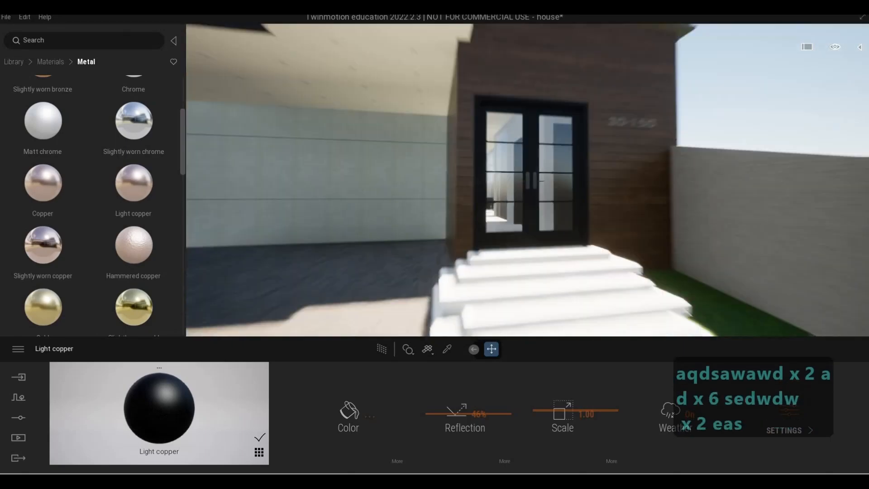
{"action": "key", "text": "w"}
{"action": "key", "text": "q"}
{"action": "key", "text": "w"}
{"action": "key", "text": "a"}
{"action": "key", "text": "e"}
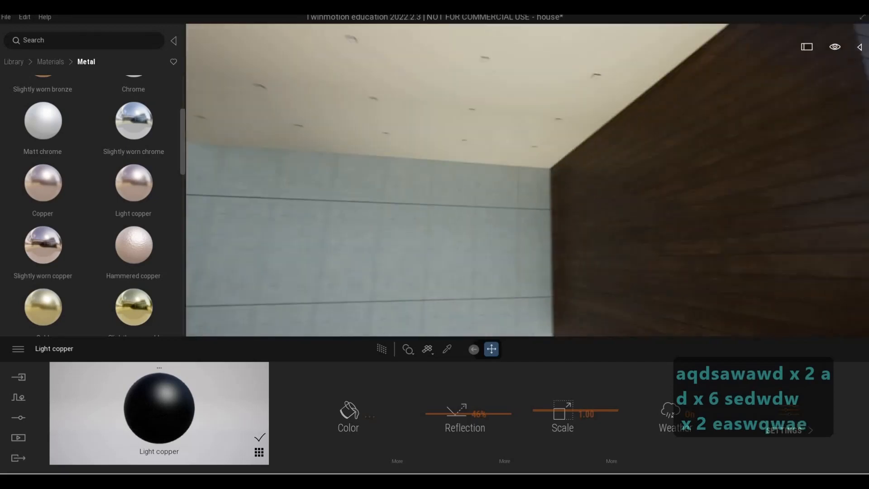
{"action": "key", "text": "q"}
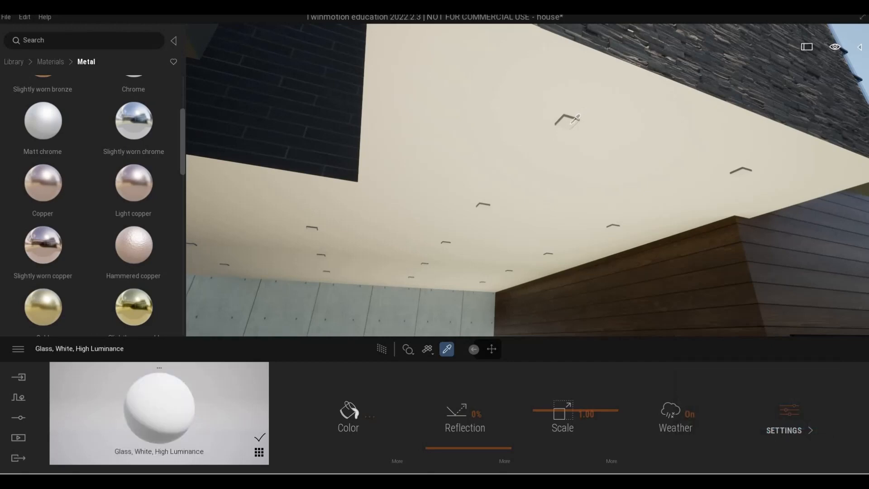
Step: Apply the Neon 01 material to the recessed ceiling light panels under the canopy
{"action": "left_click", "coordinate": [13, 61]}
{"action": "scroll", "coordinate": [57, 136], "scroll_direction": "down", "scroll_amount": 1}
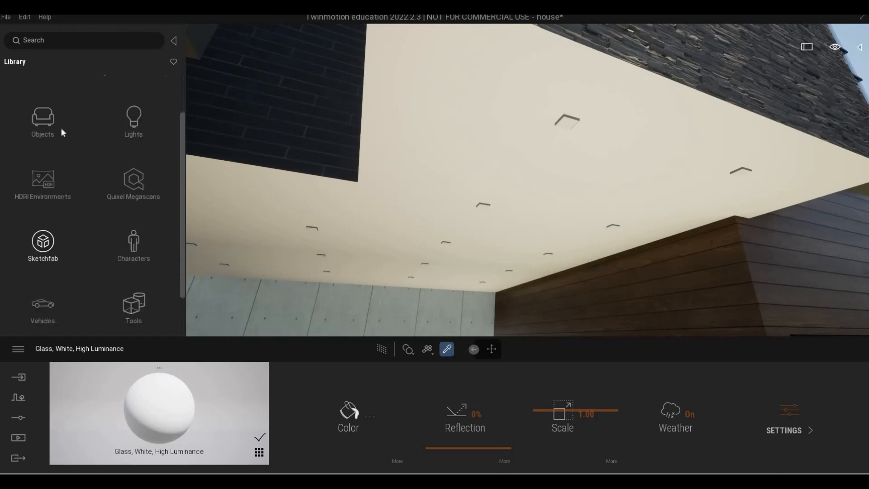
{"action": "scroll", "coordinate": [53, 120], "scroll_direction": "up", "scroll_amount": 1}
{"action": "left_click", "coordinate": [50, 117]}
{"action": "scroll", "coordinate": [48, 219], "scroll_direction": "down", "scroll_amount": 3}
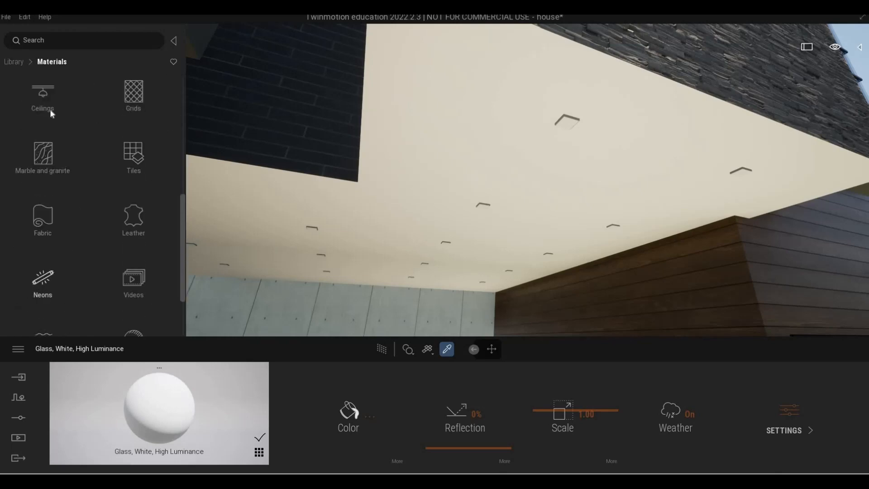
{"action": "left_click", "coordinate": [43, 281]}
{"action": "left_click_drag", "start_coordinate": [569, 135], "coordinate": [569, 133]}
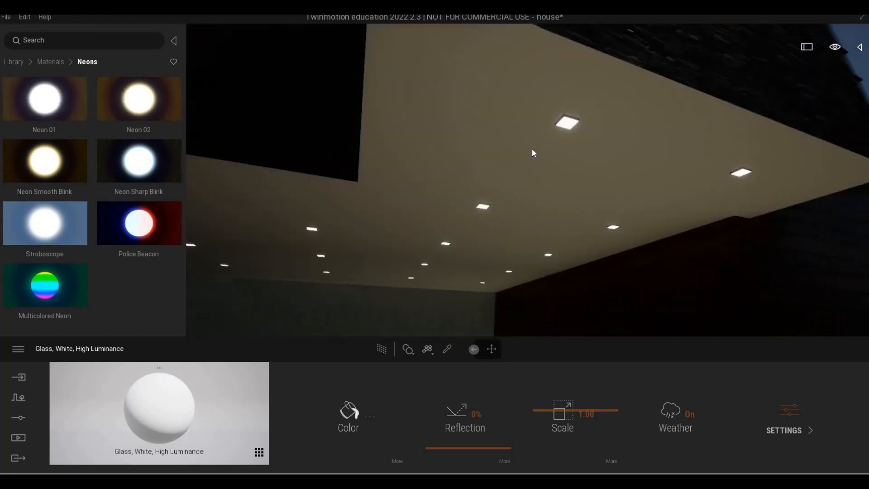
{"action": "key", "text": "q"}
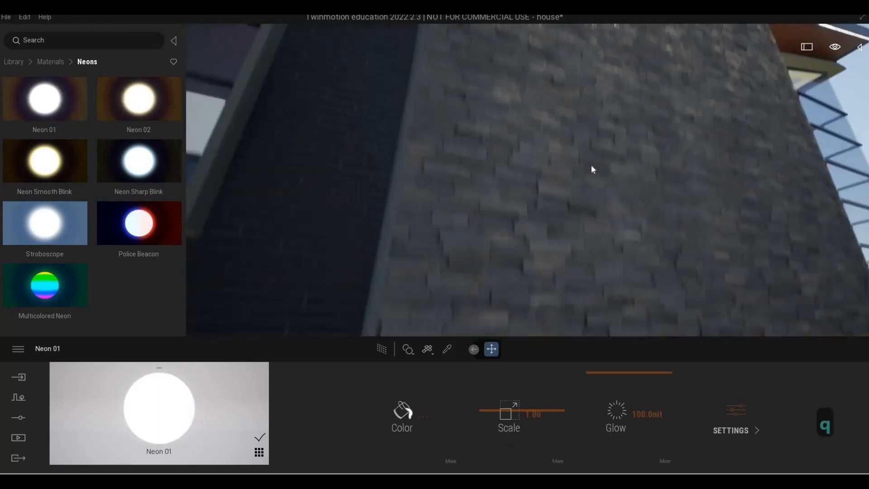
{"action": "key", "text": "e"}
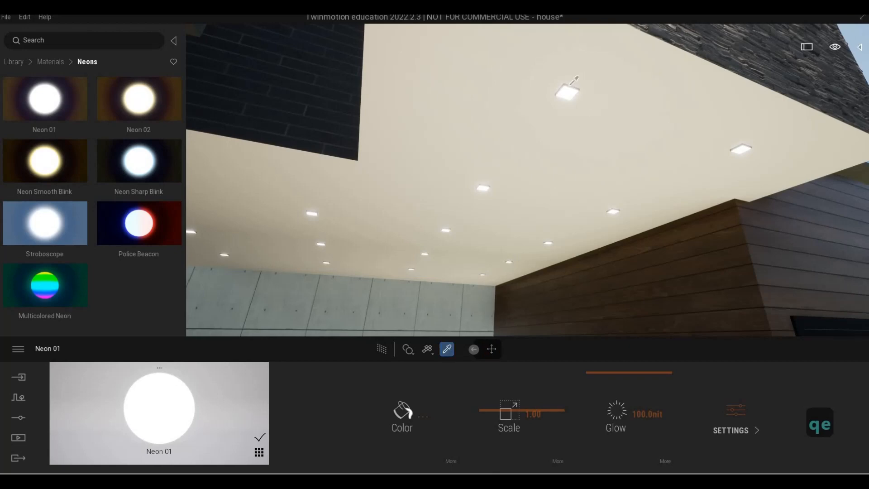
Step: Apply Chrome to the ceiling light fixture frames and set its color to dark grey #404040
{"action": "left_click", "coordinate": [571, 84]}
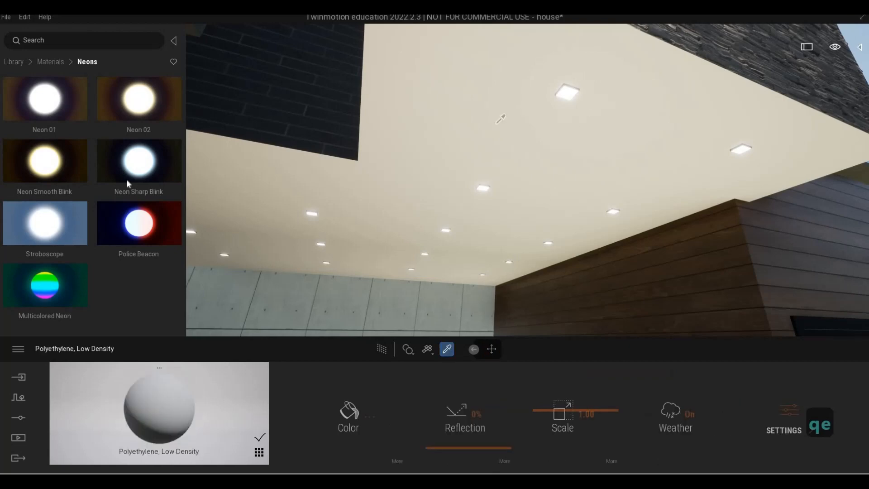
{"action": "left_click", "coordinate": [13, 61]}
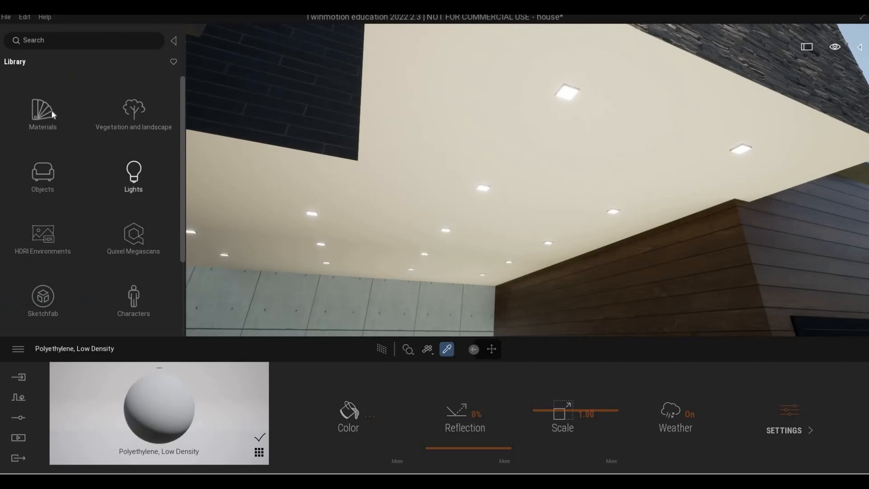
{"action": "left_click", "coordinate": [146, 113]}
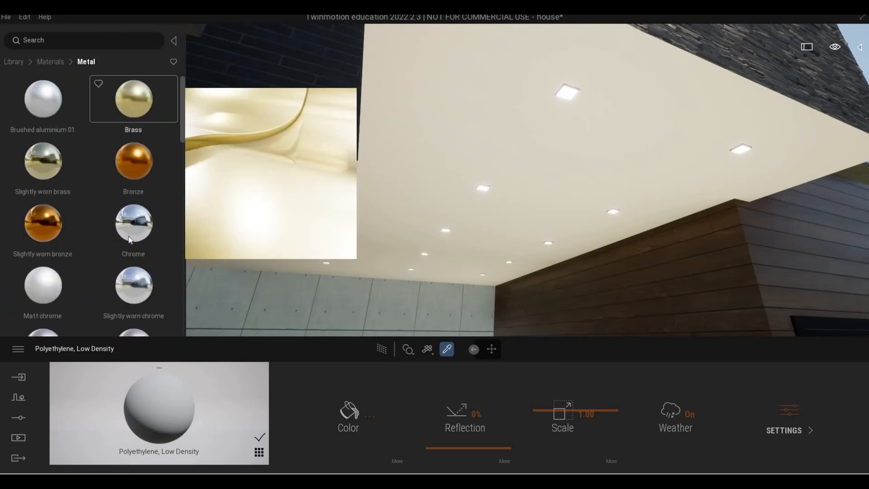
{"action": "left_click_drag", "start_coordinate": [532, 123], "coordinate": [569, 88]}
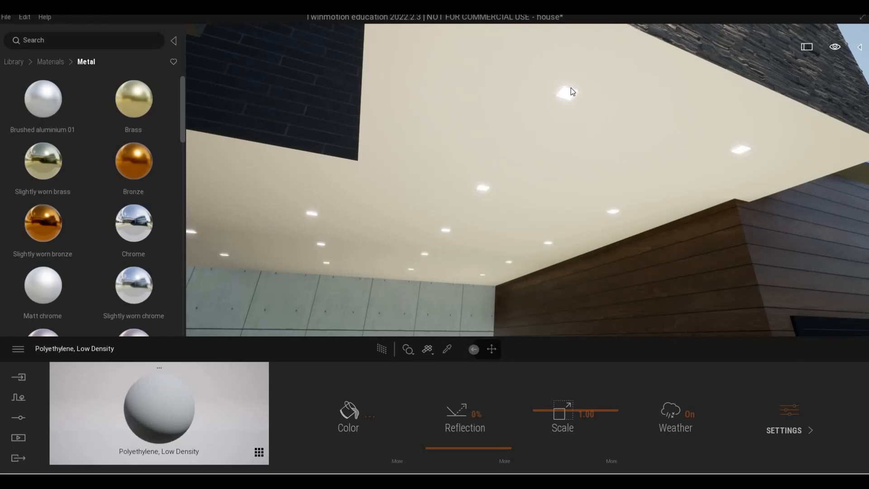
{"action": "left_click", "coordinate": [351, 413]}
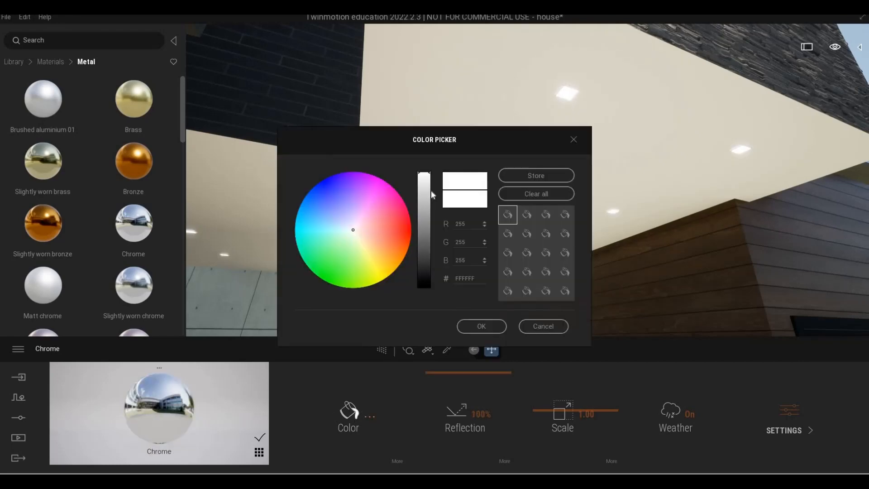
{"action": "left_click", "coordinate": [420, 258]}
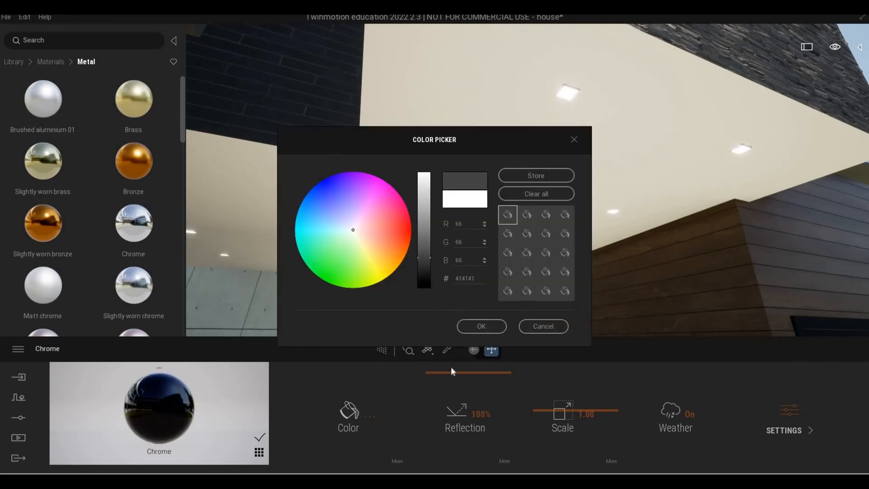
{"action": "left_click", "coordinate": [481, 326]}
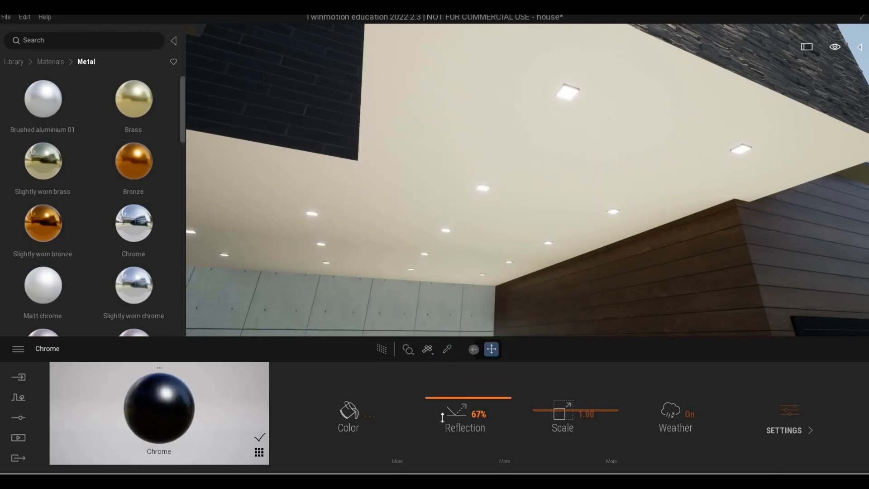
Step: Fly around the entrance steps and cobblestone paving to review the lighting and materials
{"action": "key", "text": "q"}
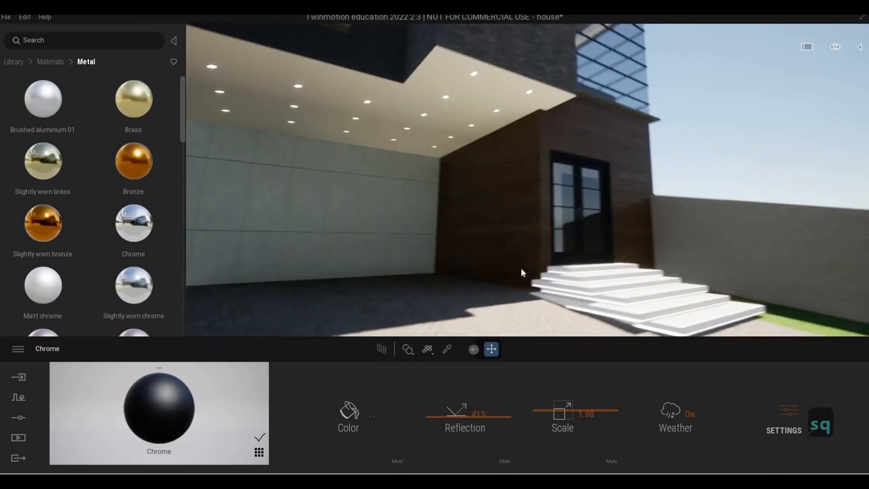
{"action": "key", "text": "d"}
{"action": "key", "text": "Escape"}
{"action": "key", "text": "e"}
{"action": "key", "text": "w"}
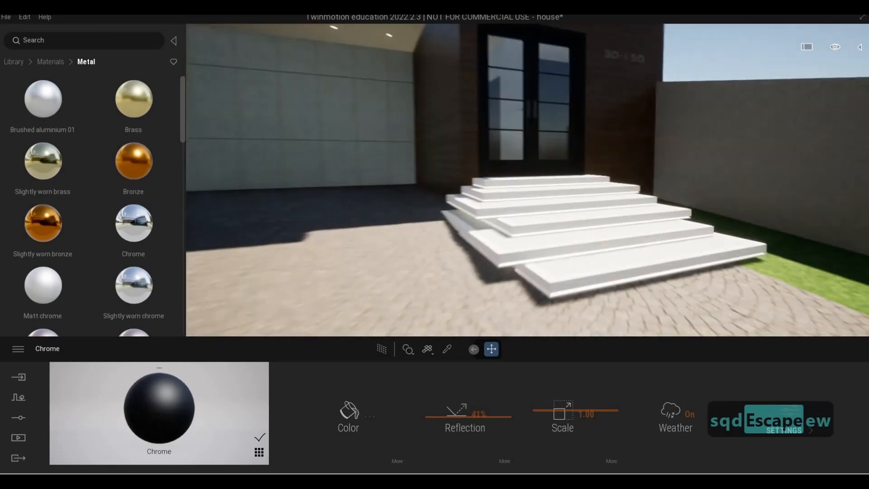
{"action": "key", "text": "w"}
{"action": "key", "text": "s"}
{"action": "key", "text": "a"}
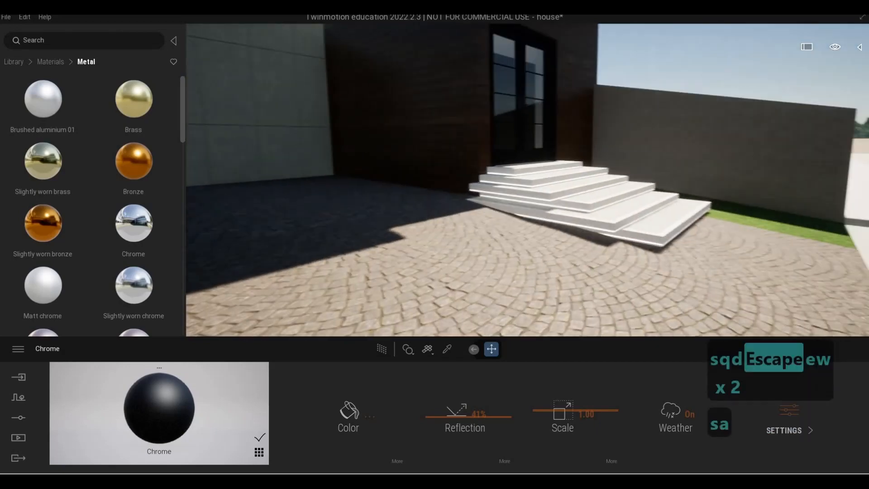
{"action": "key", "text": "w"}
{"action": "key", "text": "d"}
{"action": "key", "text": "e"}
{"action": "key", "text": "s"}
{"action": "key", "text": "q"}
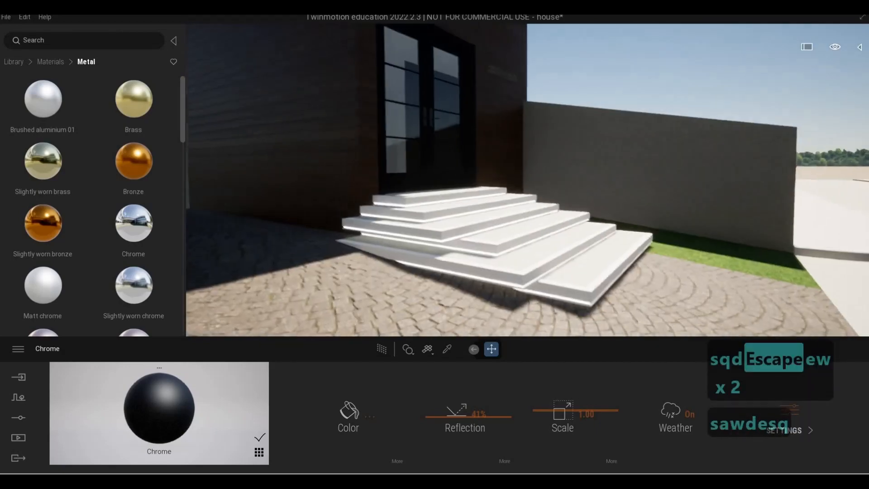
{"action": "key", "text": "d"}
{"action": "key", "text": "w"}
{"action": "key", "text": "e"}
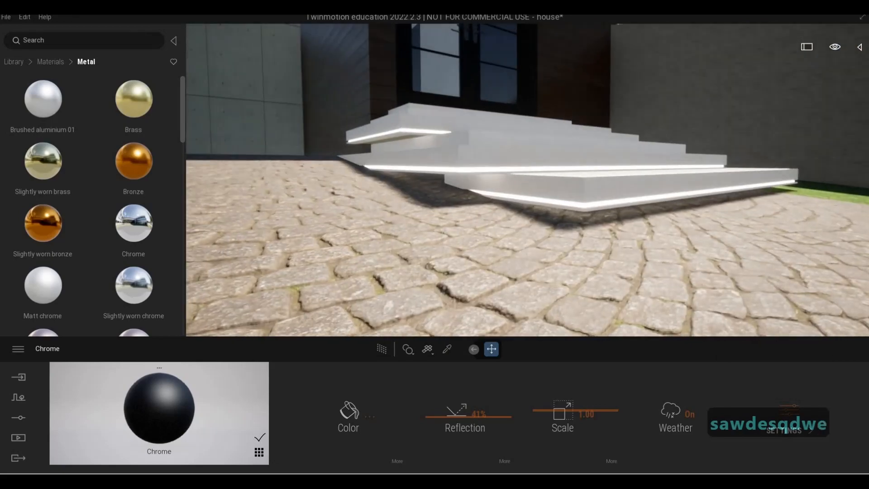
{"action": "key", "text": "e"}
{"action": "key", "text": "q"}
{"action": "key", "text": "e"}
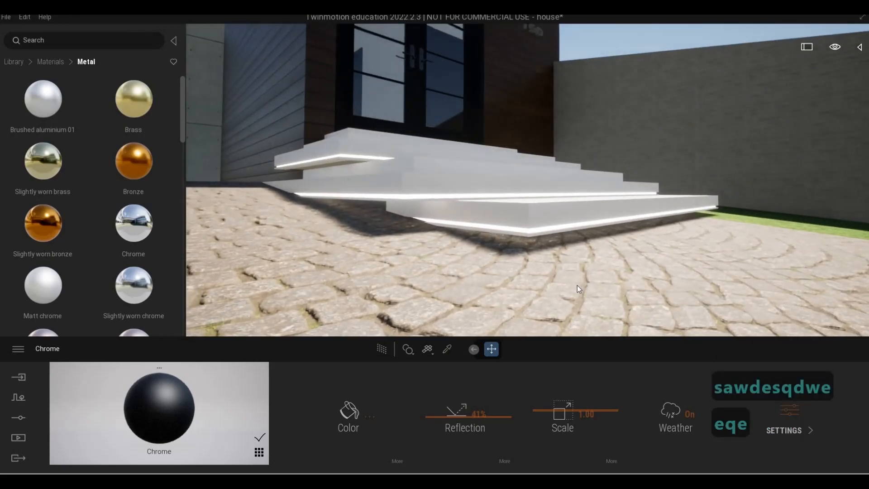
{"action": "key", "text": "q"}
{"action": "right_click_drag", "start_coordinate": [492, 249], "coordinate": [494, 265]}
{"action": "key", "text": "d"}
{"action": "key", "text": "e"}
{"action": "key", "text": "q"}
{"action": "key", "text": "e"}
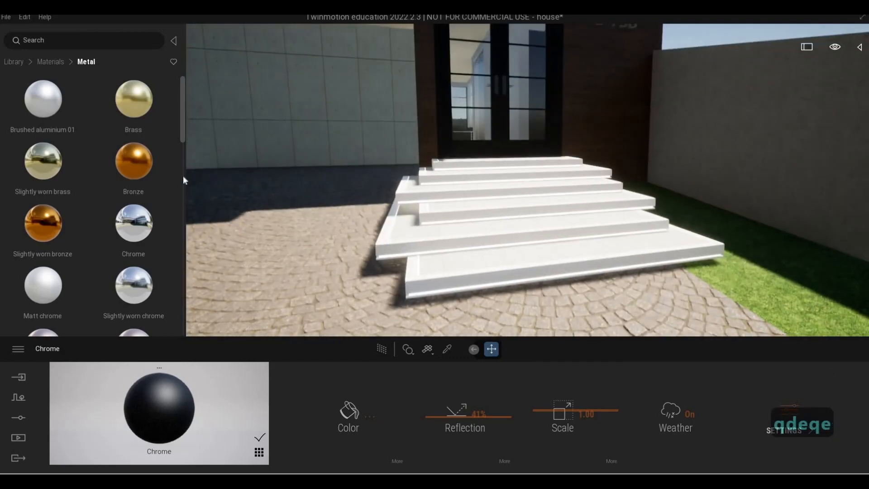
{"action": "left_click", "coordinate": [50, 65]}
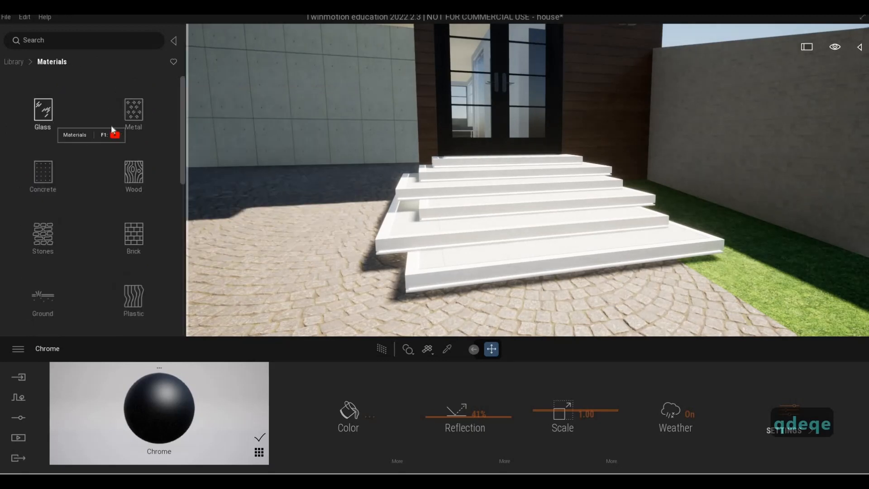
Step: Apply the Fine concrete 01 material from the Concrete library to the entrance steps' edges
{"action": "left_click", "coordinate": [43, 175]}
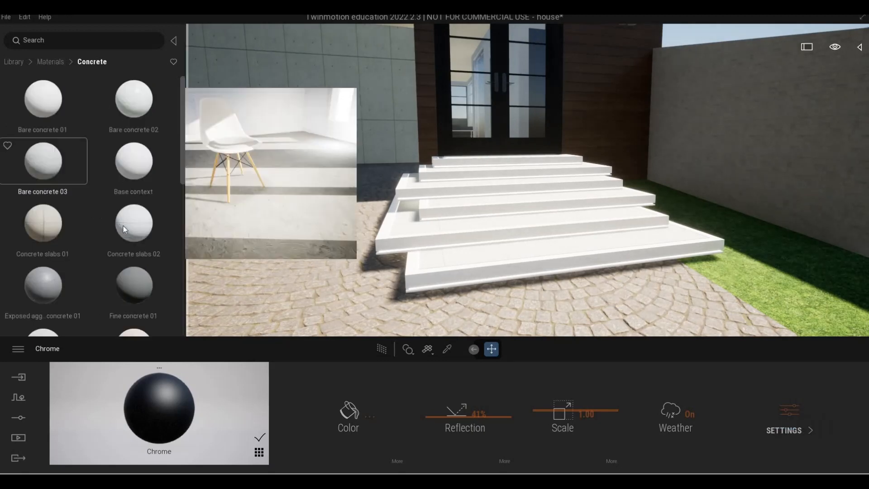
{"action": "left_click_drag", "start_coordinate": [410, 283], "coordinate": [447, 277]}
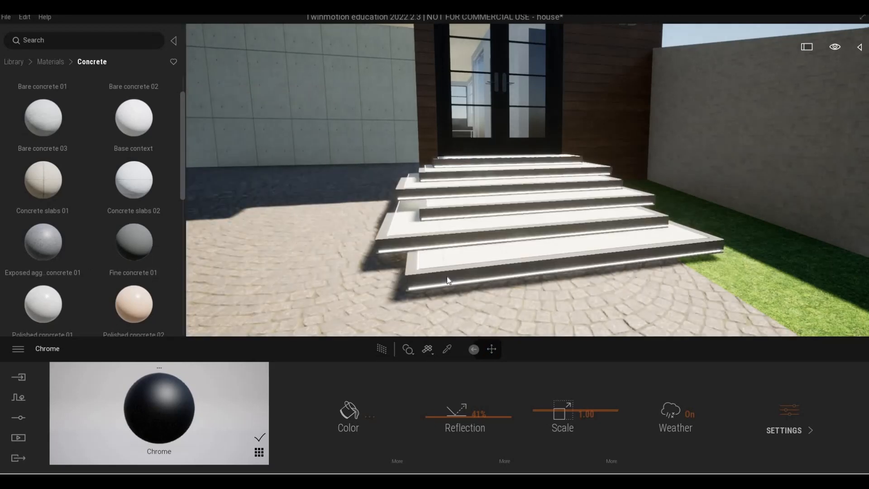
Step: Fly around to the steps and apply Exposed aggregate concrete 01 to the entrance step treads
{"action": "key", "text": "s"}
{"action": "key", "text": "d"}
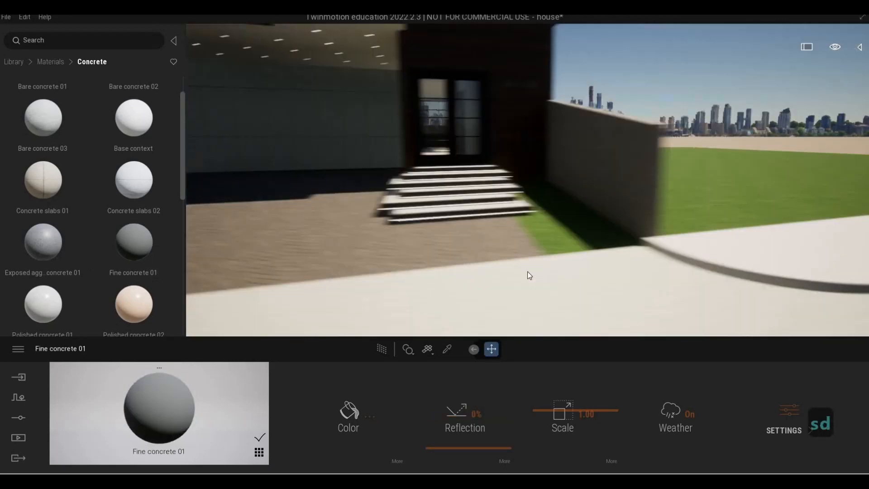
{"action": "key", "text": "e"}
{"action": "key", "text": "q"}
{"action": "key", "text": "d"}
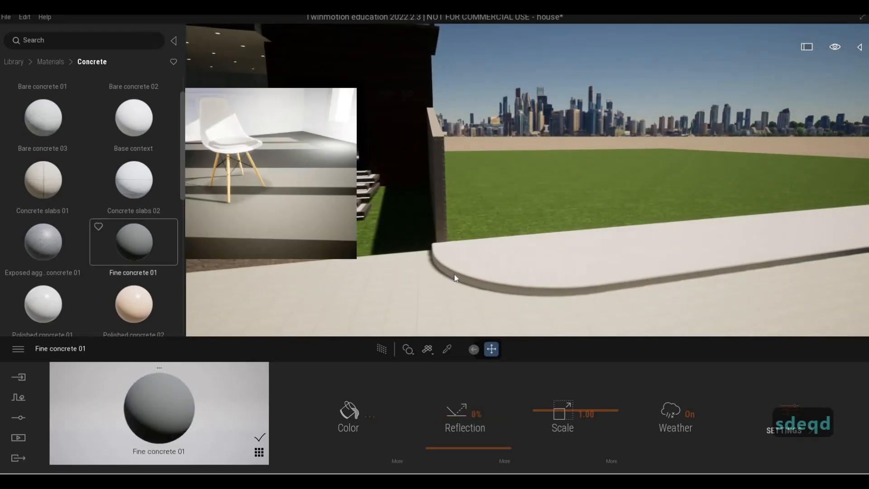
{"action": "key", "text": "a"}
{"action": "key", "text": "w"}
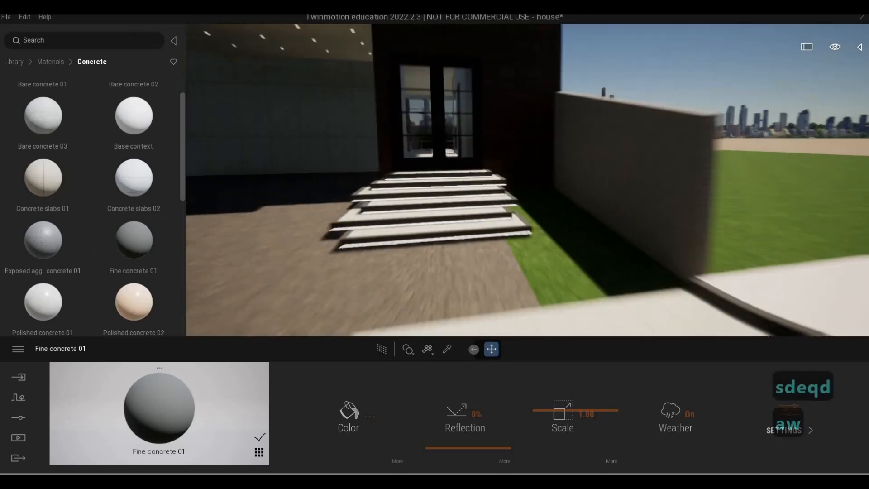
{"action": "key", "text": "a"}
{"action": "key", "text": "w"}
{"action": "key", "text": "a"}
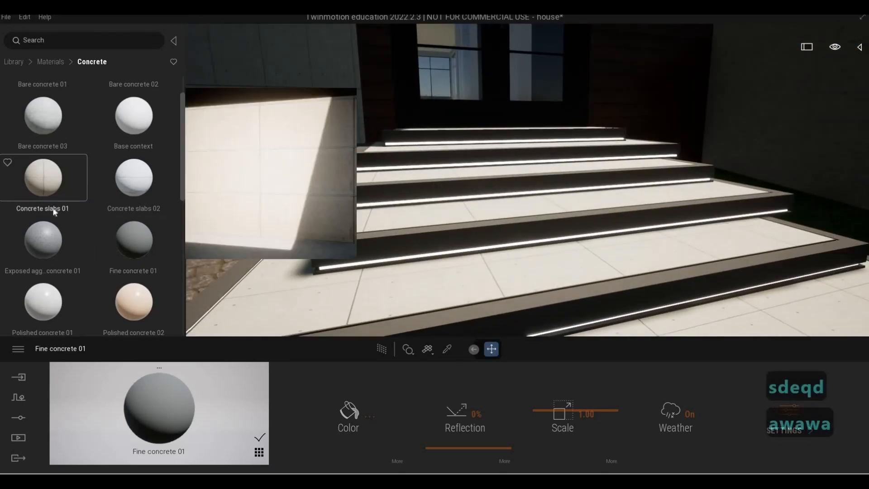
{"action": "scroll", "coordinate": [48, 210], "scroll_direction": "down", "scroll_amount": 1}
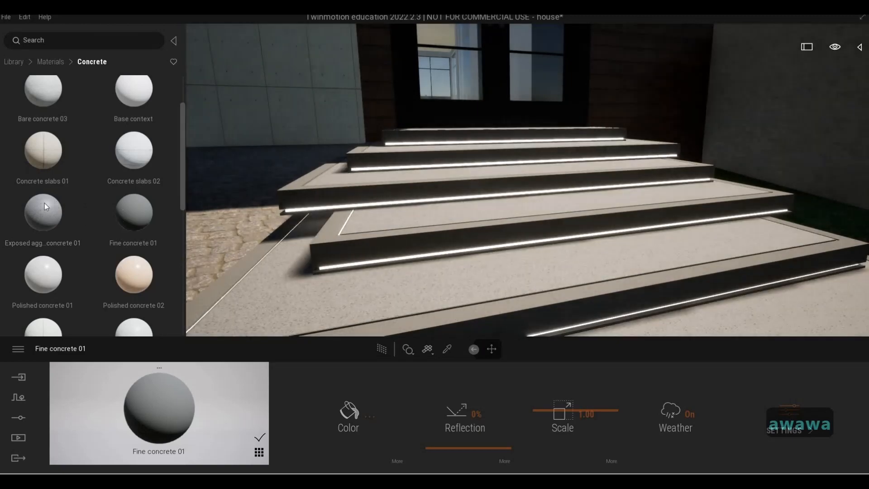
{"action": "left_click_drag", "start_coordinate": [44, 203], "coordinate": [123, 222]}
{"action": "left_click_drag", "start_coordinate": [349, 292], "coordinate": [347, 294]}
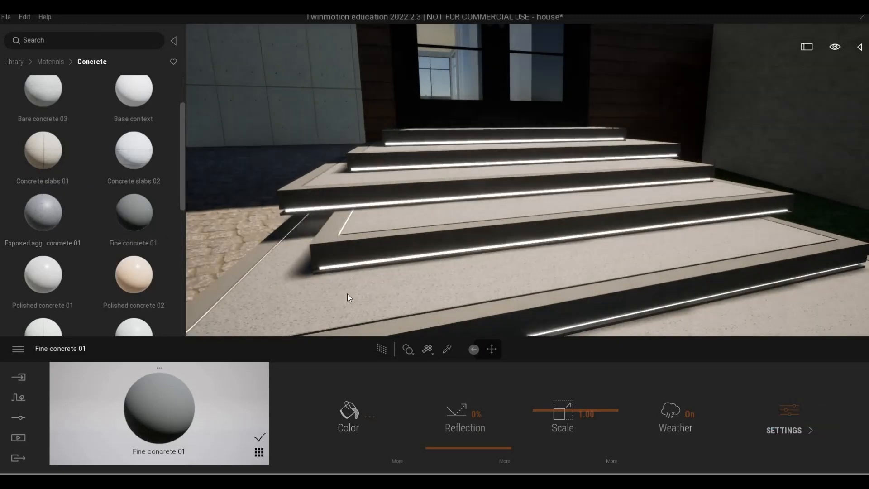
Step: Apply Concrete slabs 01 to the curved sidewalk strip running along the lawn
{"action": "key", "text": "a"}
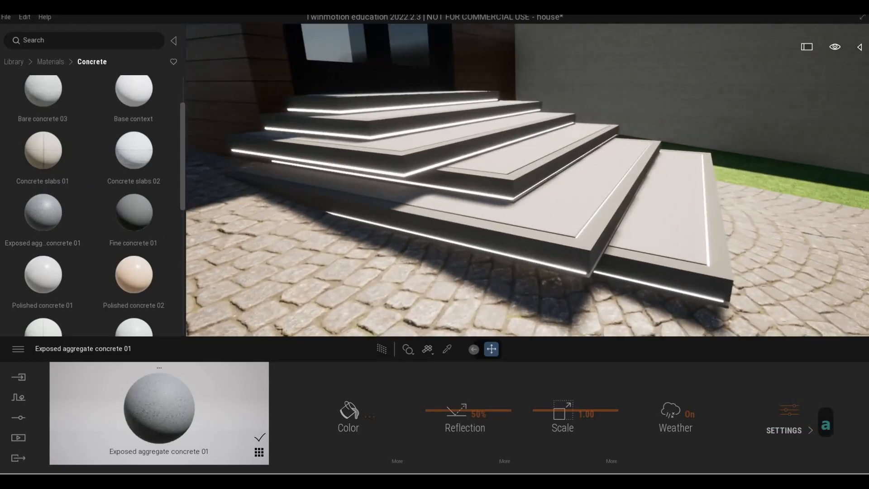
{"action": "key", "text": "w"}
{"action": "key", "text": "s"}
{"action": "key", "text": "d"}
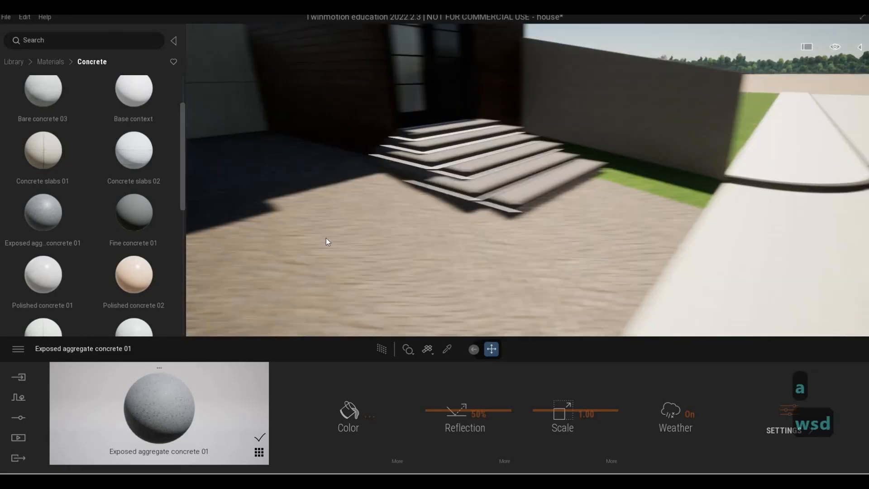
{"action": "key", "text": "d"}
{"action": "key", "text": "w"}
{"action": "key", "text": "q"}
{"action": "key", "text": "d"}
{"action": "key", "text": "e"}
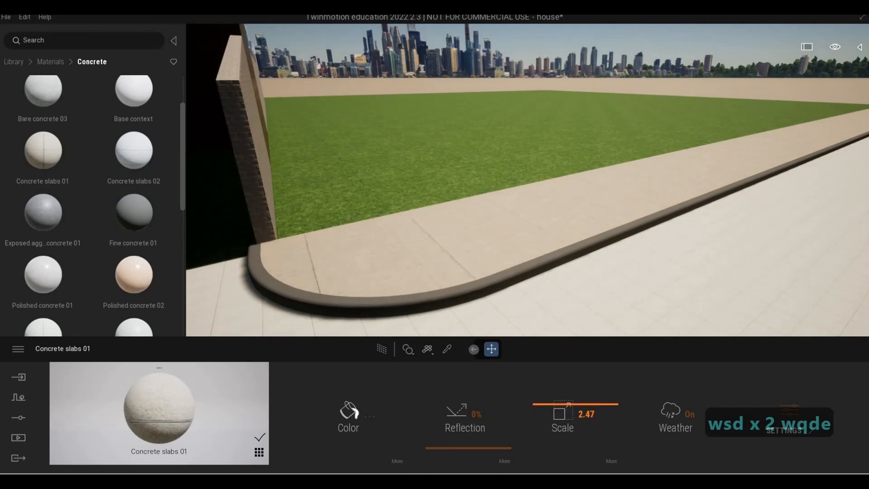
Step: Increase the Concrete slabs 01 scale to about 7.5
{"action": "key", "text": "s"}
{"action": "key", "text": "a"}
{"action": "key", "text": "e"}
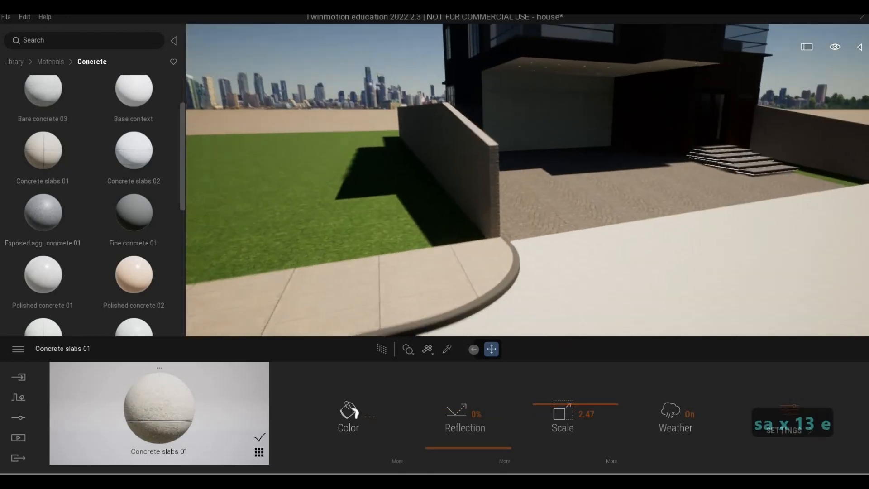
{"action": "key", "text": "e"}
{"action": "key", "text": "q"}
{"action": "key", "text": "d"}
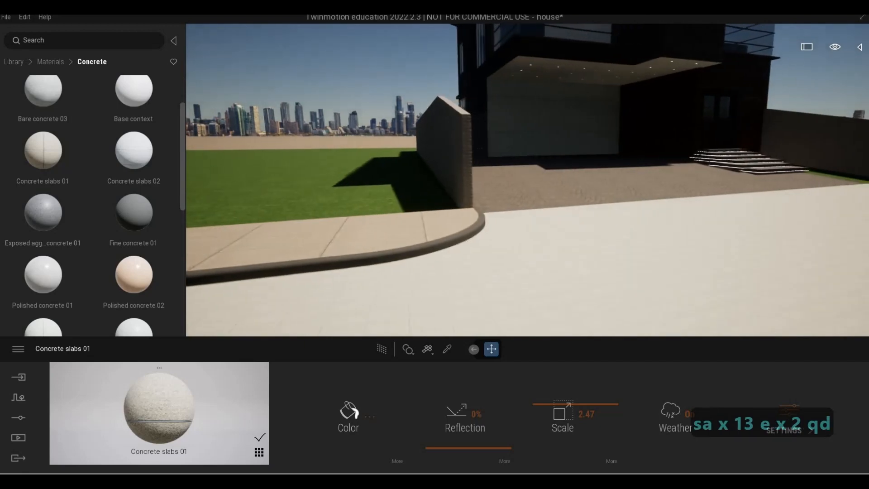
{"action": "key", "text": "a"}
{"action": "key", "text": "a"}
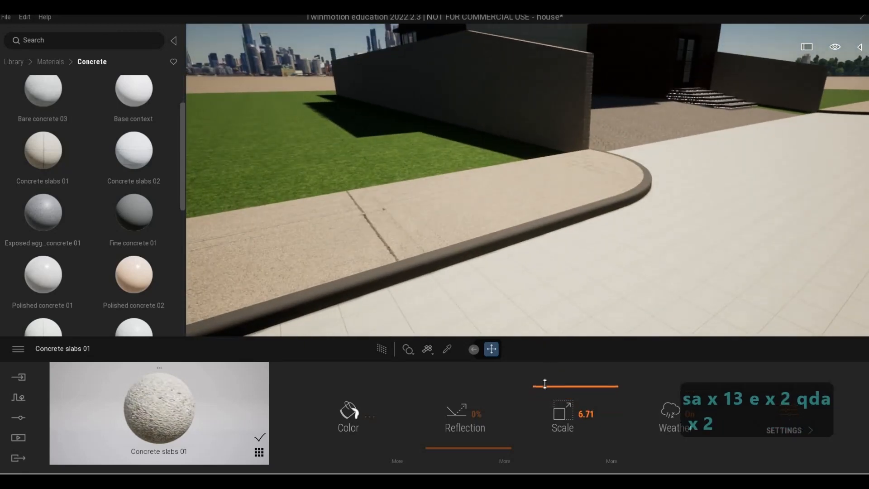
{"action": "left_click_drag", "start_coordinate": [545, 383], "coordinate": [545, 383]}
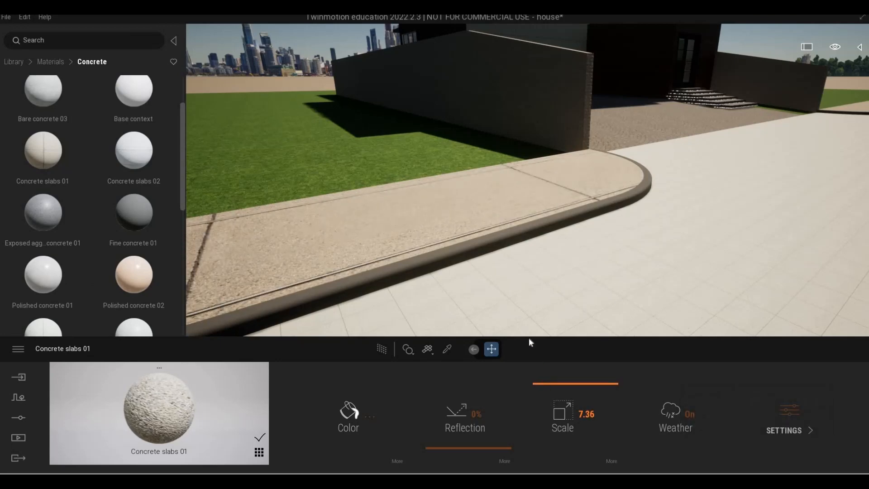
Step: Fly along the sidewalk, lawn and entrance steps to review the concrete materials
{"action": "key", "text": "d"}
{"action": "key", "text": "w"}
{"action": "key", "text": "w"}
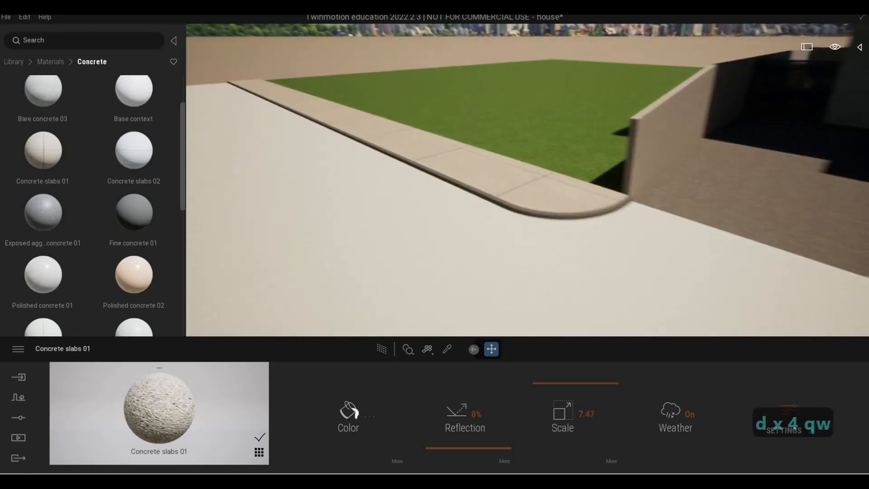
{"action": "key", "text": "d"}
{"action": "key", "text": "s"}
{"action": "key", "text": "d"}
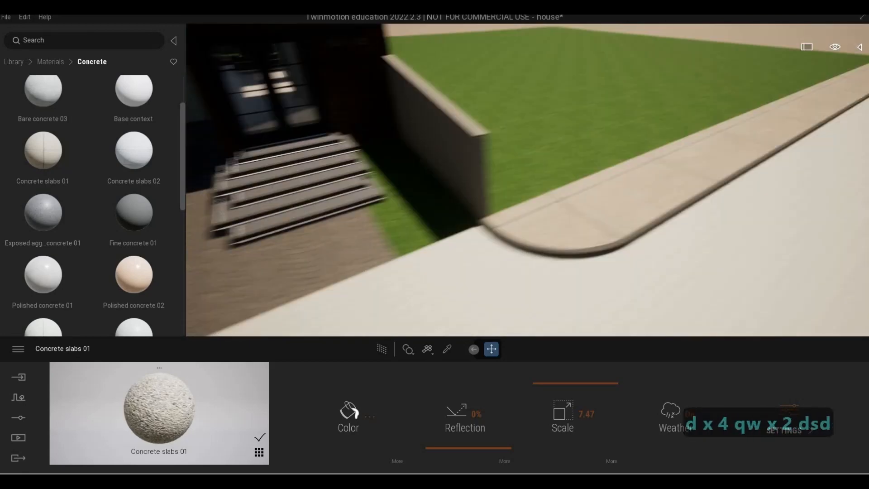
{"action": "key", "text": "e"}
{"action": "key", "text": "w"}
{"action": "key", "text": "w"}
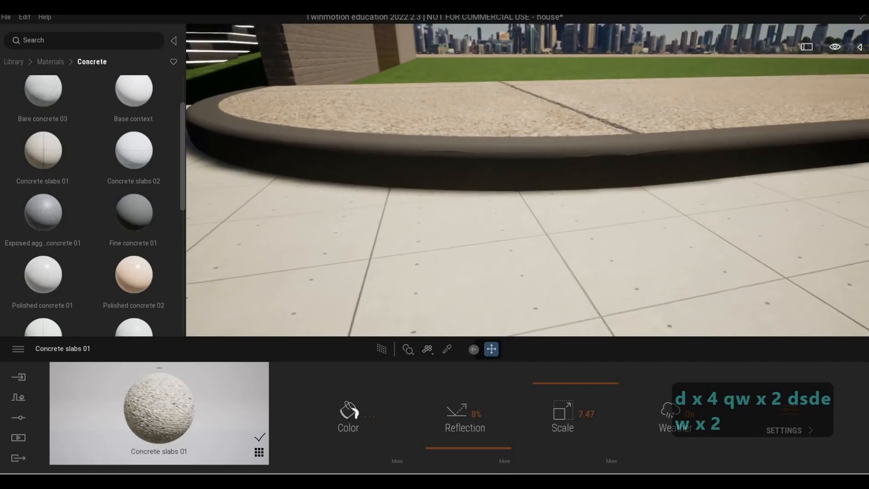
{"action": "key", "text": "w"}
{"action": "key", "text": "d"}
{"action": "key", "text": "s"}
{"action": "key", "text": "a"}
{"action": "key", "text": "a"}
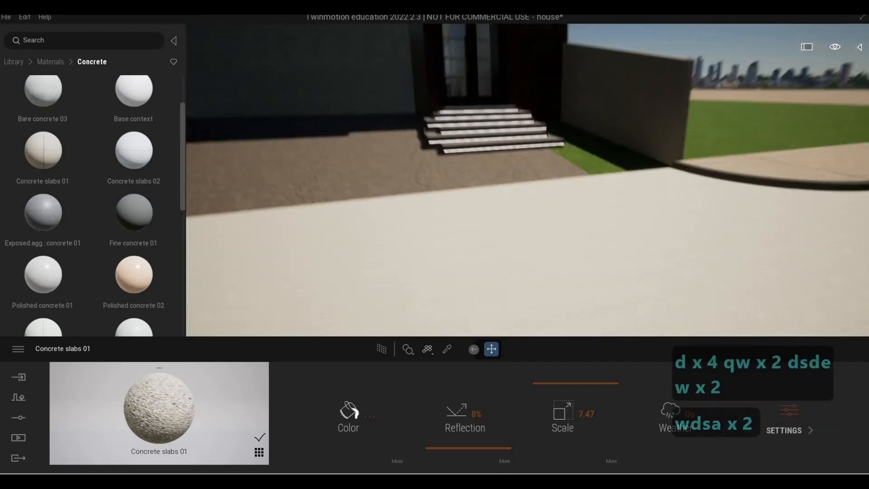
{"action": "key", "text": "d"}
{"action": "key", "text": "s"}
{"action": "key", "text": "d"}
{"action": "key", "text": "w"}
{"action": "key", "text": "d"}
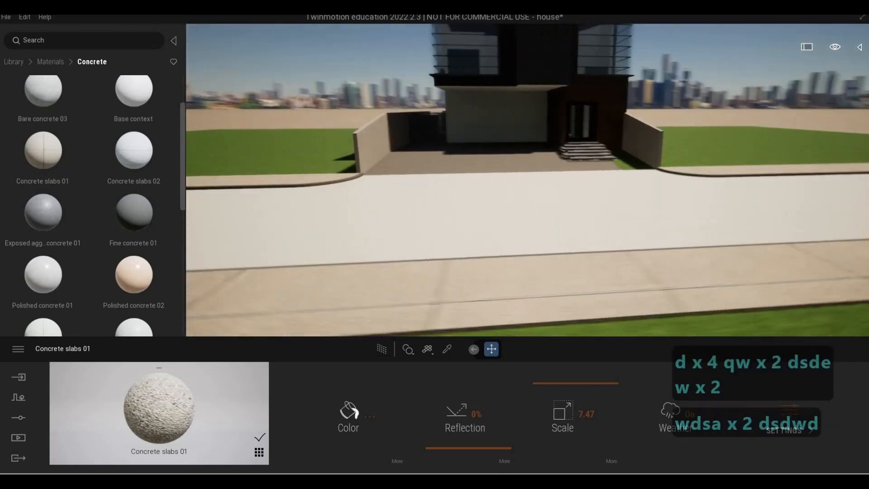
{"action": "key", "text": "w"}
{"action": "key", "text": "s"}
{"action": "key", "text": "e"}
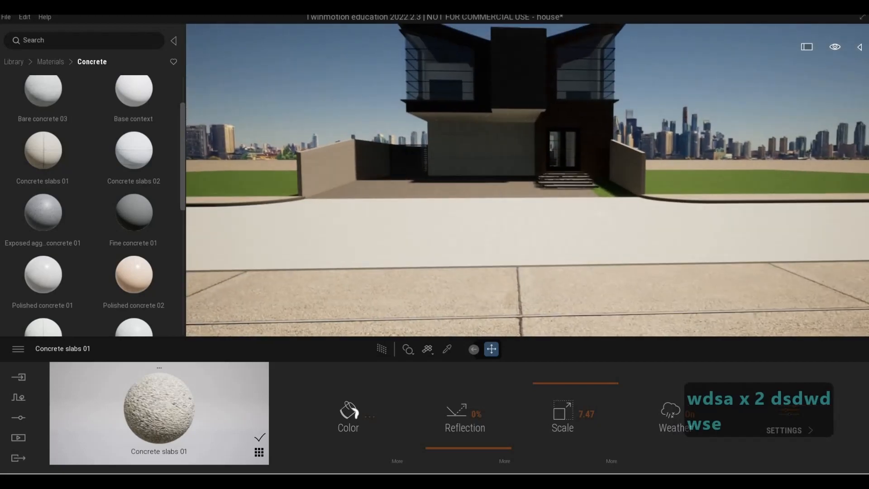
{"action": "key", "text": "s"}
{"action": "key", "text": "q"}
{"action": "key", "text": "w"}
{"action": "key", "text": "w"}
{"action": "key", "text": "w"}
{"action": "key", "text": "w"}
{"action": "key", "text": "w"}
{"action": "key", "text": "w"}
{"action": "key", "text": "w"}
{"action": "key", "text": "w"}
{"action": "key", "text": "w"}
{"action": "key", "text": "w"}
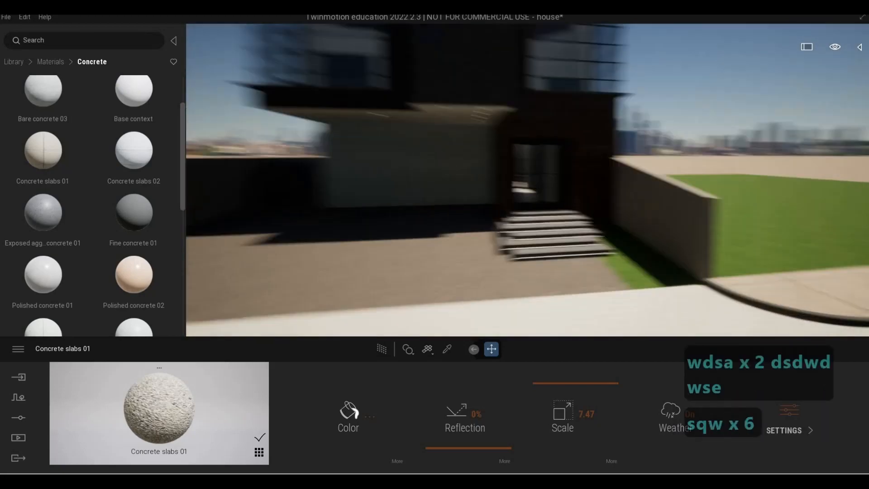
{"action": "key", "text": "a"}
{"action": "key", "text": "e"}
{"action": "key", "text": "w"}
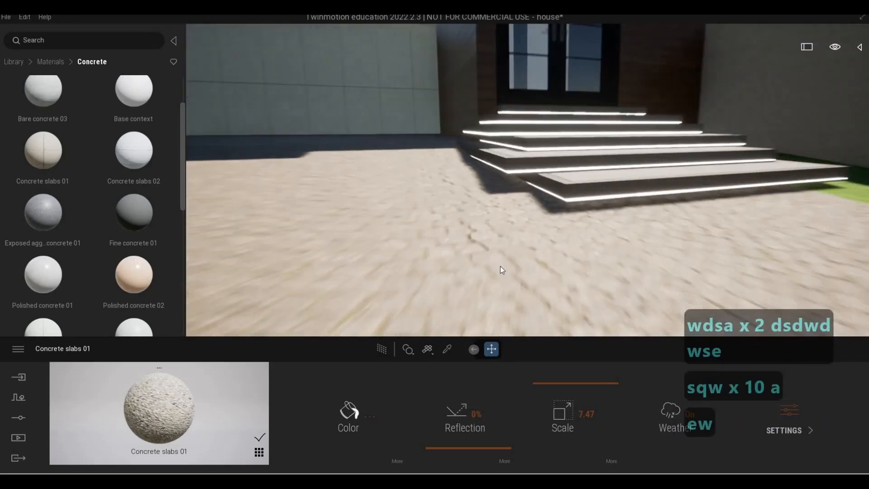
Step: Pick the steps' Fine concrete 01 material and review its color in the color picker
{"action": "key", "text": "q"}
{"action": "key", "text": "e"}
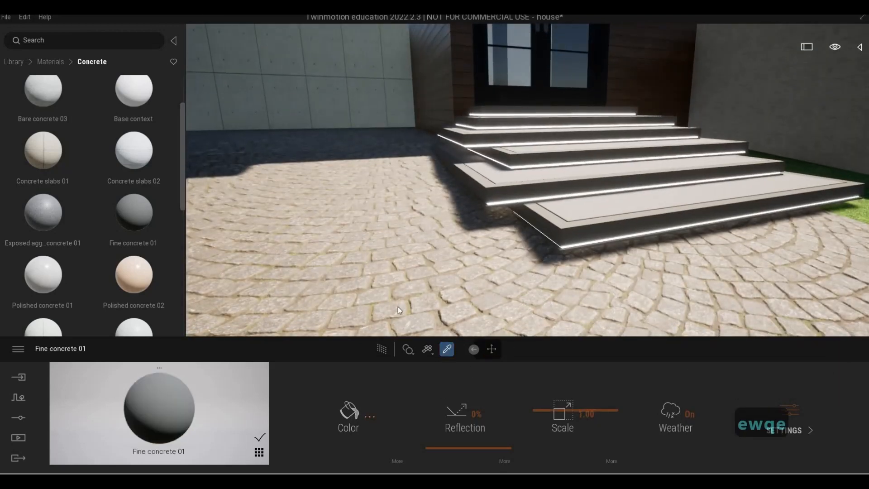
{"action": "left_click", "coordinate": [420, 240]}
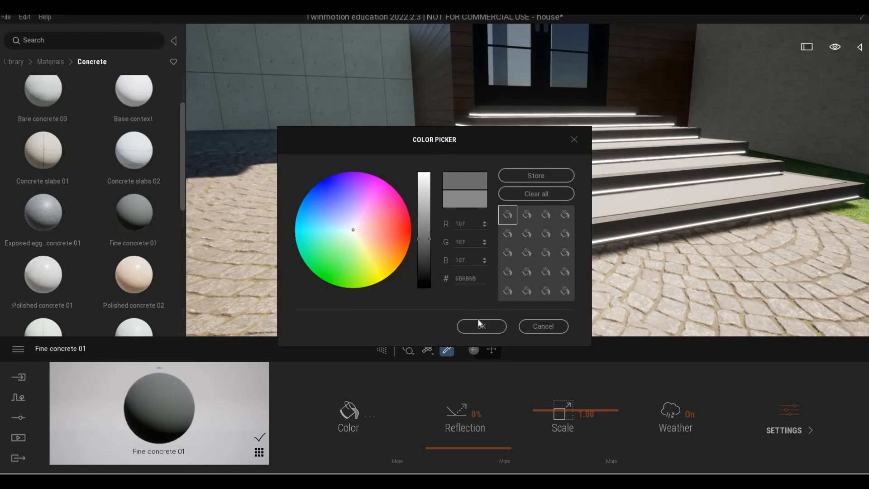
{"action": "left_click", "coordinate": [482, 326]}
Step: Fly around the house exterior to review the facade, canopy and roof materials
{"action": "key", "text": "s"}
{"action": "key", "text": "d"}
{"action": "key", "text": "s"}
{"action": "key", "text": "d"}
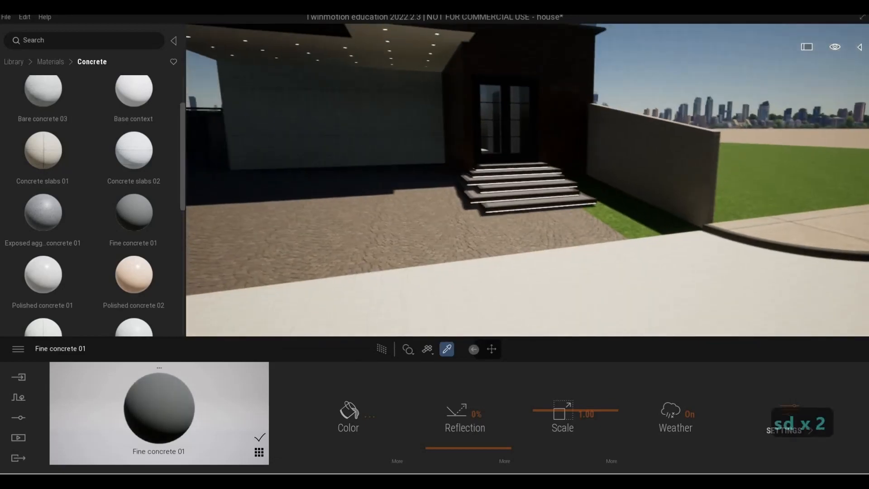
{"action": "key", "text": "a"}
{"action": "key", "text": "a"}
{"action": "key", "text": "a"}
{"action": "key", "text": "a"}
{"action": "key", "text": "a"}
{"action": "key", "text": "a"}
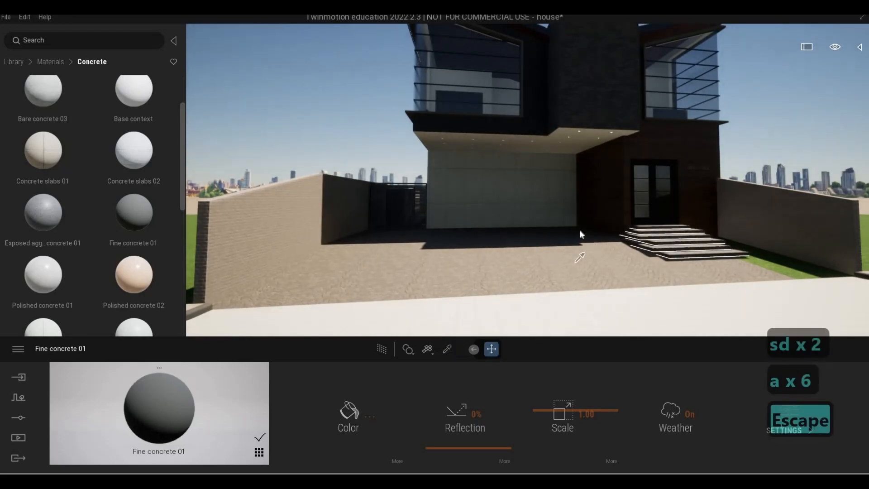
{"action": "key", "text": "a"}
{"action": "key", "text": "w"}
{"action": "key", "text": "s"}
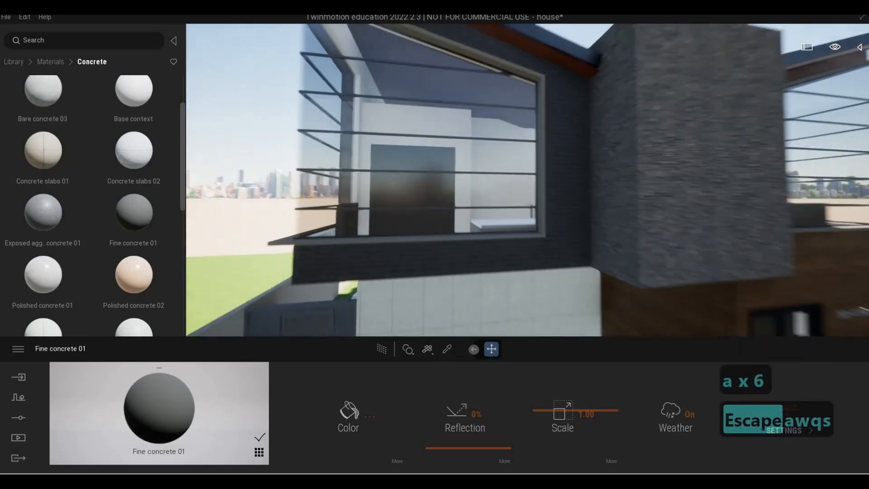
{"action": "key", "text": "e"}
{"action": "key", "text": "w"}
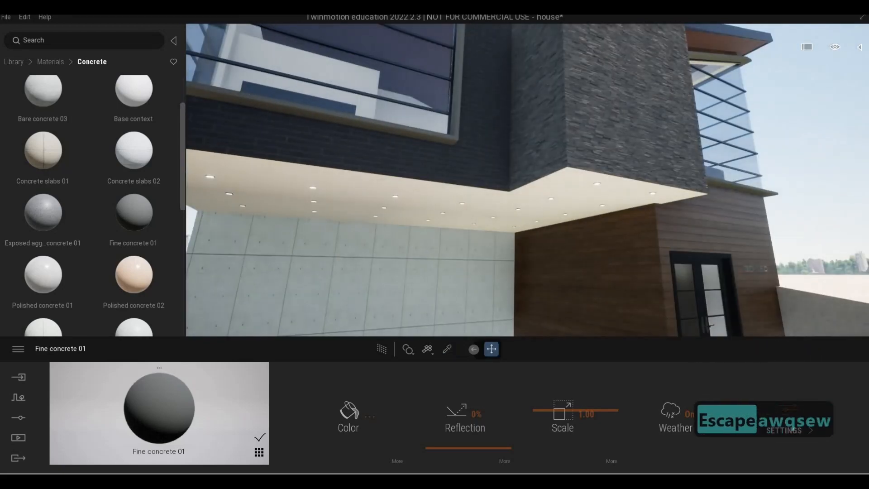
{"action": "key", "text": "d"}
{"action": "key", "text": "q"}
{"action": "key", "text": "a"}
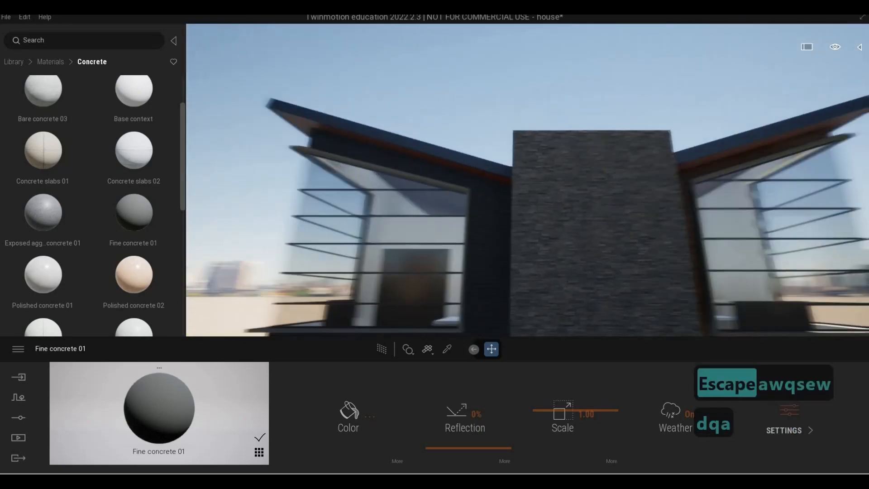
{"action": "key", "text": "d"}
{"action": "key", "text": "a"}
{"action": "key", "text": "e"}
{"action": "key", "text": "e"}
{"action": "key", "text": "s"}
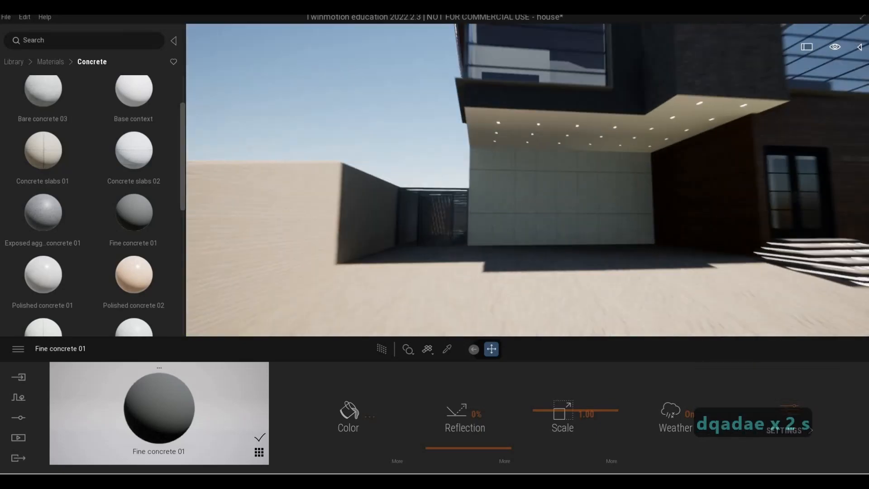
{"action": "key", "text": "s"}
{"action": "key", "text": "q"}
{"action": "key", "text": "d"}
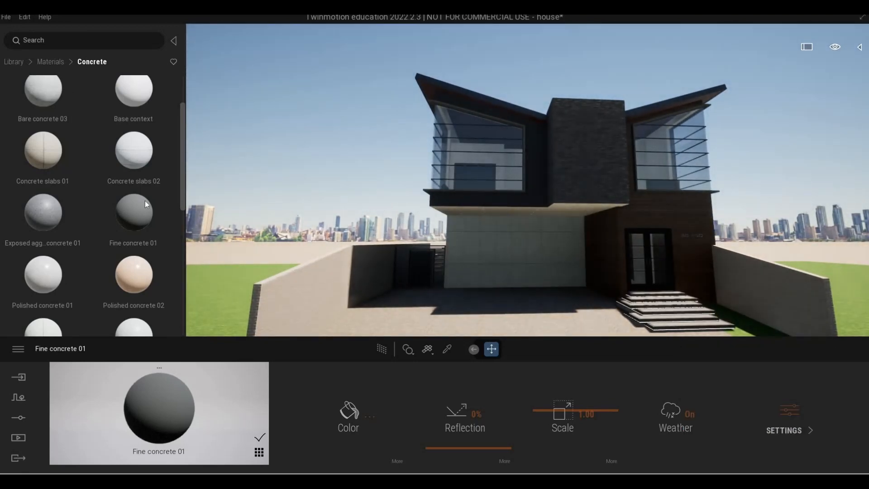
Step: Browse the library to the Cars category under Vehicles
{"action": "left_click", "coordinate": [14, 62]}
{"action": "scroll", "coordinate": [122, 253], "scroll_direction": "down", "scroll_amount": 6}
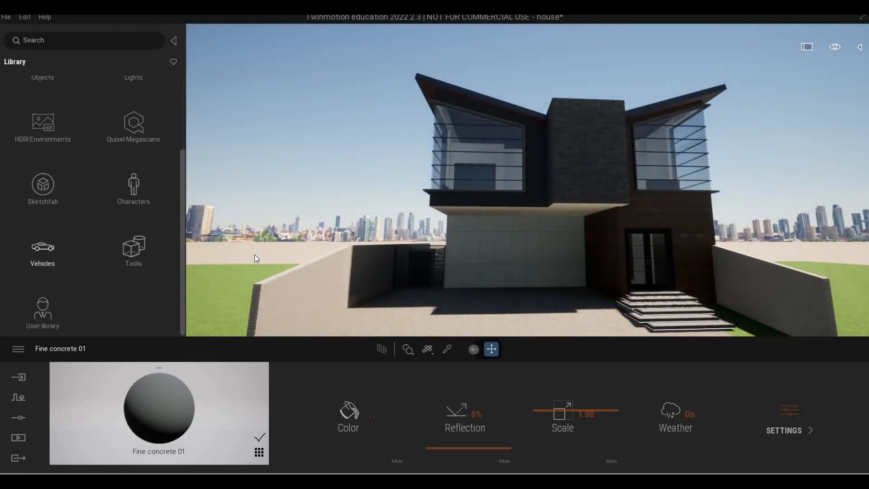
{"action": "key", "text": "a"}
{"action": "key", "text": "w"}
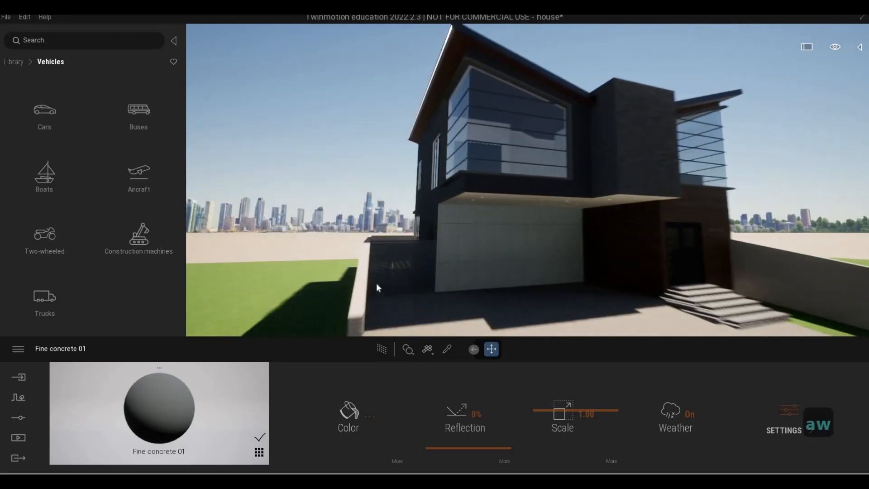
{"action": "key", "text": "d"}
{"action": "left_click", "coordinate": [35, 126]}
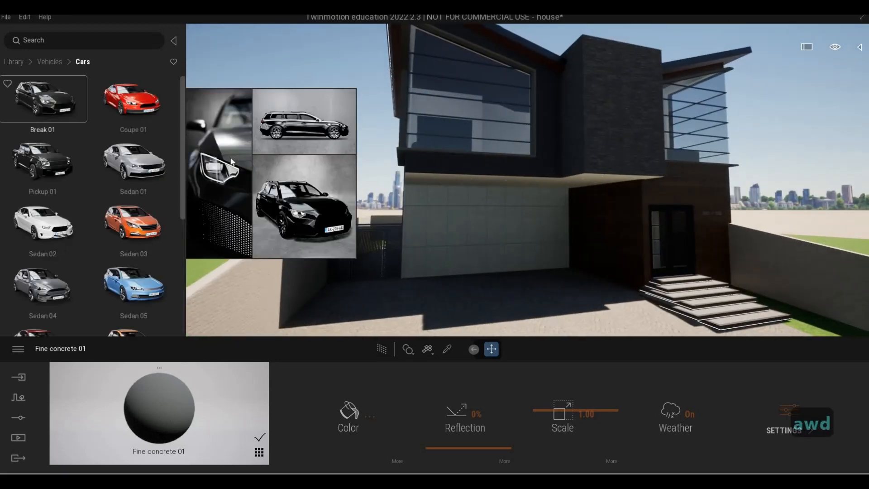
Step: Place a Coupe 01 car in the driveway, rotate it 90 degrees and position it in front of the garage
{"action": "mouse_move", "coordinate": [497, 299]}
{"action": "left_mouse_down"}
{"action": "mouse_move", "coordinate": [512, 298]}
{"action": "mouse_move", "coordinate": [506, 303]}
{"action": "left_mouse_up"}
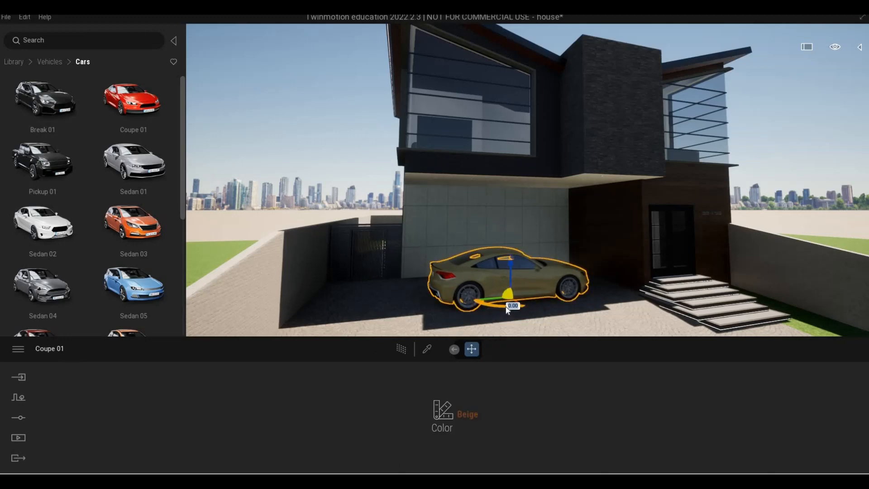
{"action": "type", "text": "90"}
{"action": "key", "text": "Return"}
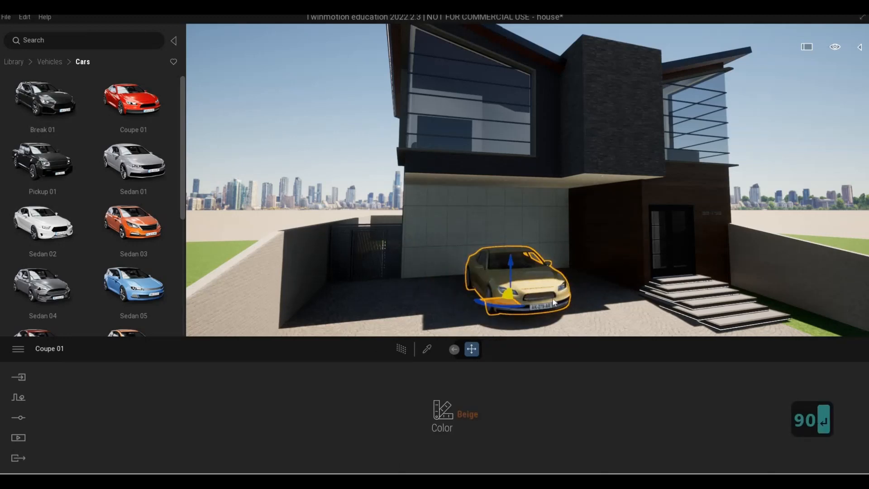
{"action": "left_click_drag", "start_coordinate": [498, 302], "coordinate": [543, 292]}
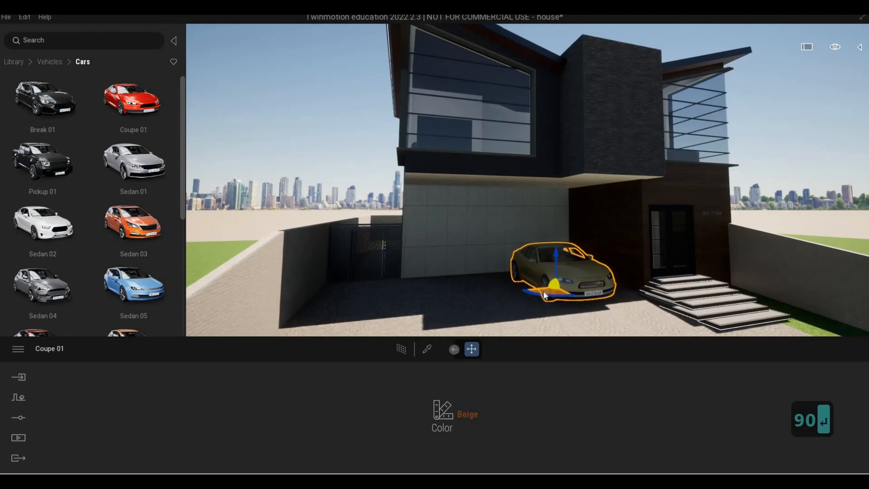
Step: Change the coupe's color to Vivid red
{"action": "key", "text": "a"}
{"action": "key", "text": "w"}
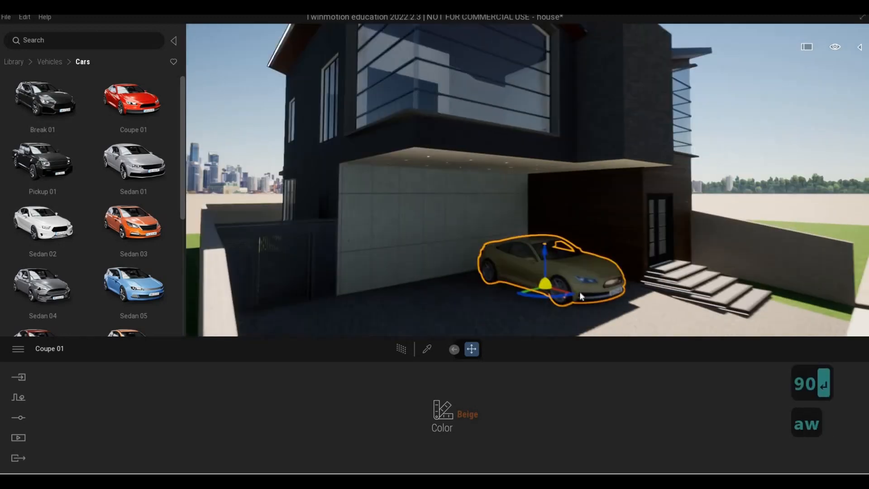
{"action": "left_click", "coordinate": [467, 406]}
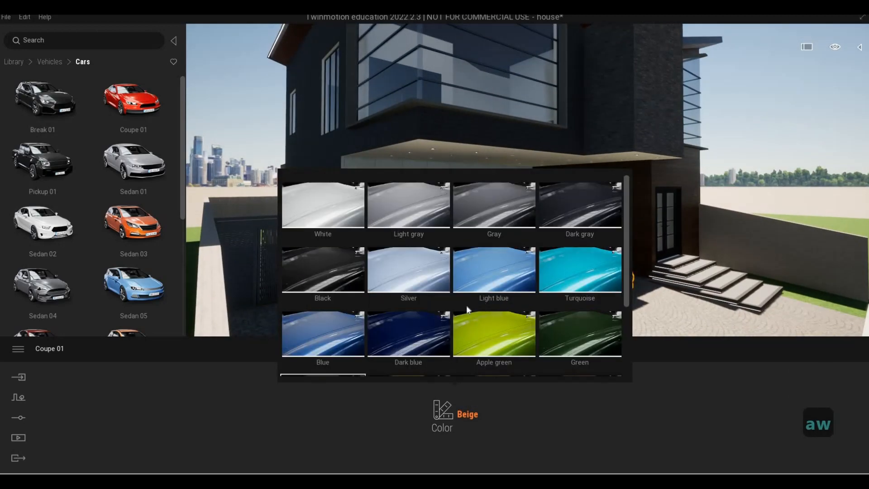
{"action": "scroll", "coordinate": [455, 299], "scroll_direction": "down", "scroll_amount": 3}
{"action": "left_click", "coordinate": [421, 357]}
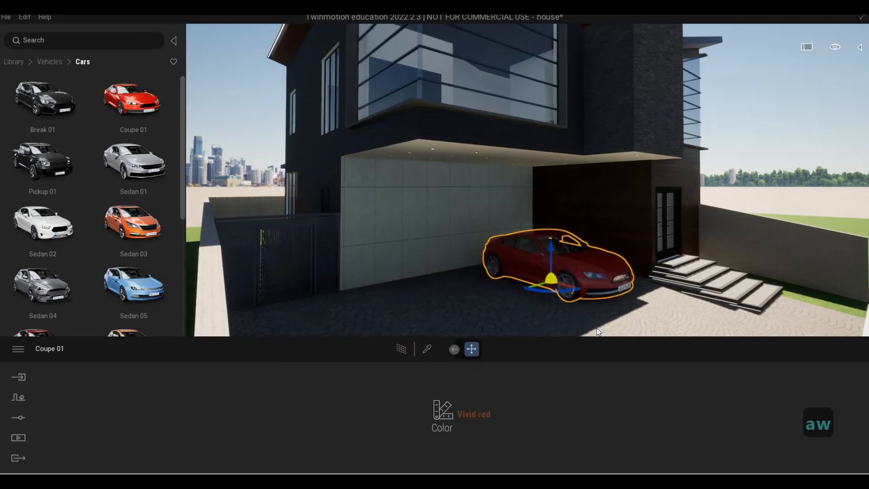
{"action": "key", "text": "Escape"}
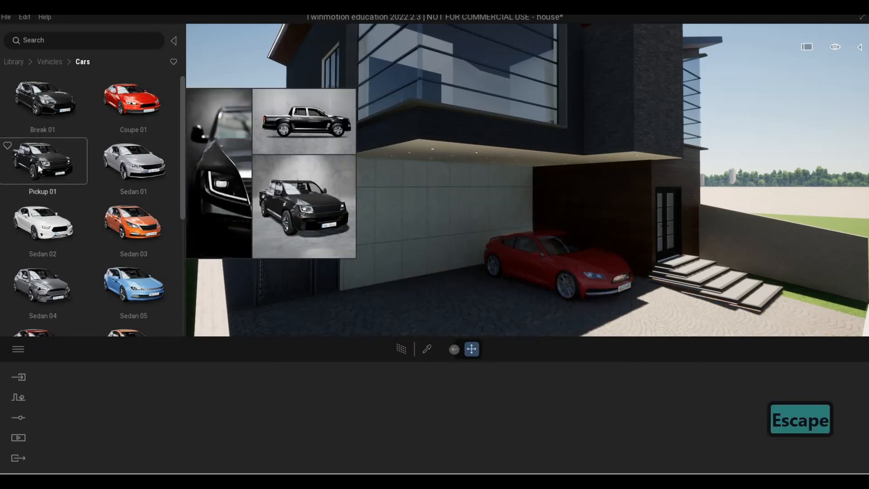
{"action": "left_click_drag", "start_coordinate": [321, 291], "coordinate": [425, 299]}
{"action": "key", "text": "s"}
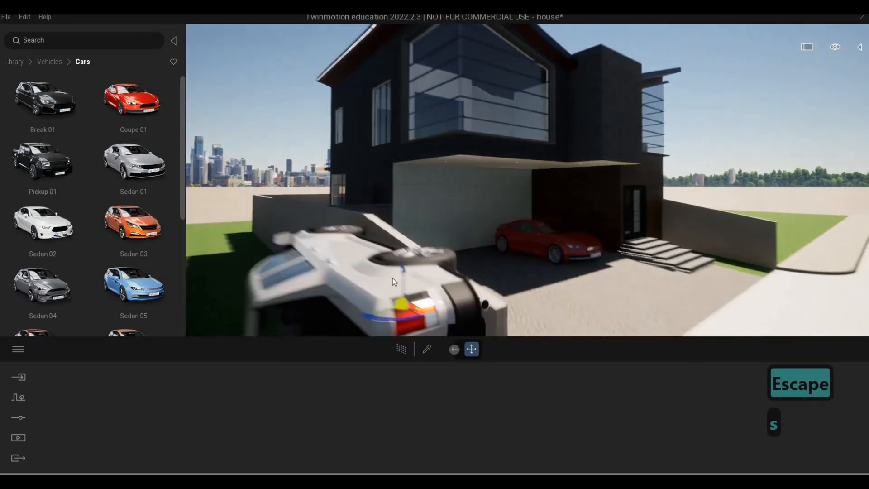
{"action": "key", "text": "d"}
{"action": "left_click", "coordinate": [386, 279]}
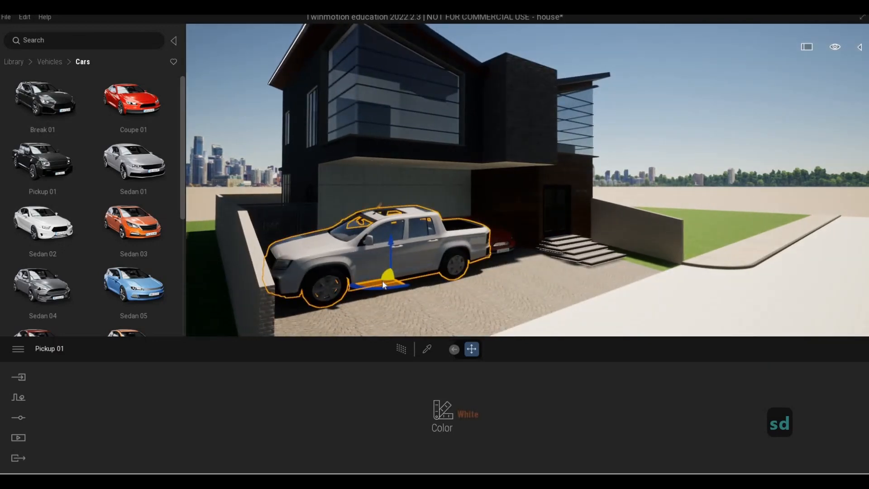
{"action": "left_click_drag", "start_coordinate": [383, 275], "coordinate": [368, 267]}
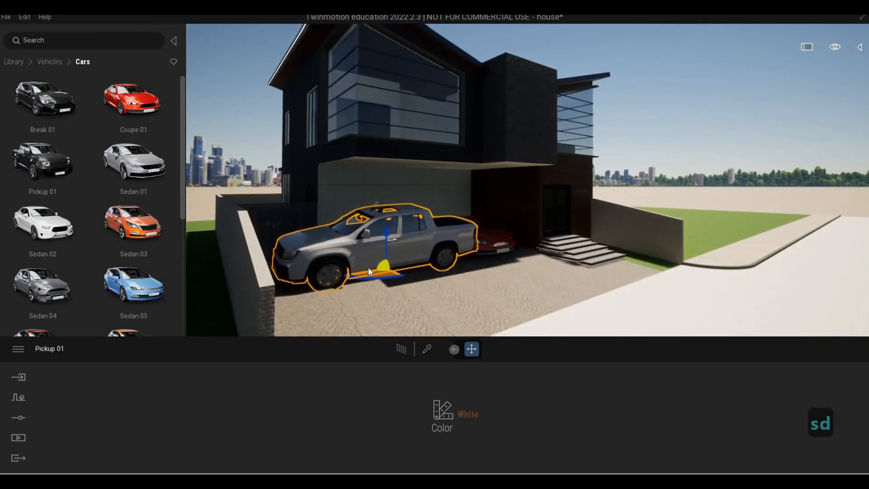
{"action": "key", "text": "Delete"}
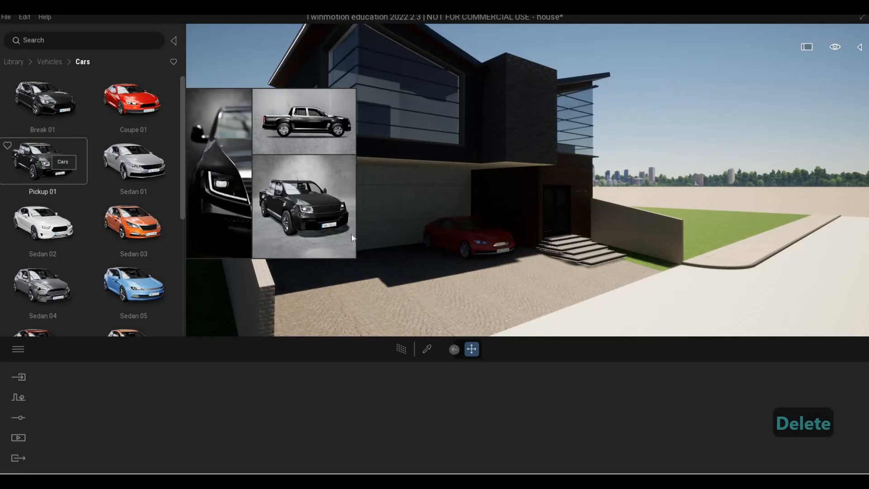
Step: Place a Pickup 01 beside the coupe and rotate it 90 degrees
{"action": "left_click_drag", "start_coordinate": [43, 162], "coordinate": [369, 269]}
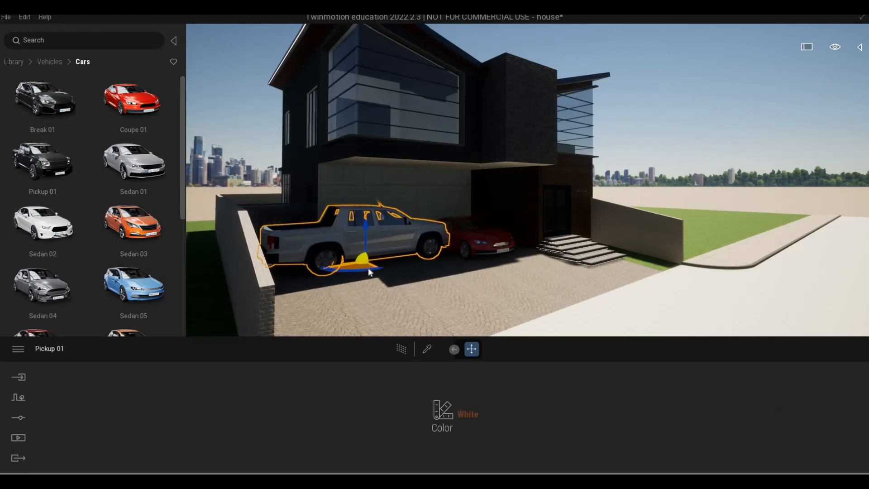
{"action": "type", "text": "90"}
{"action": "key", "text": "Return"}
{"action": "key", "text": "Escape"}
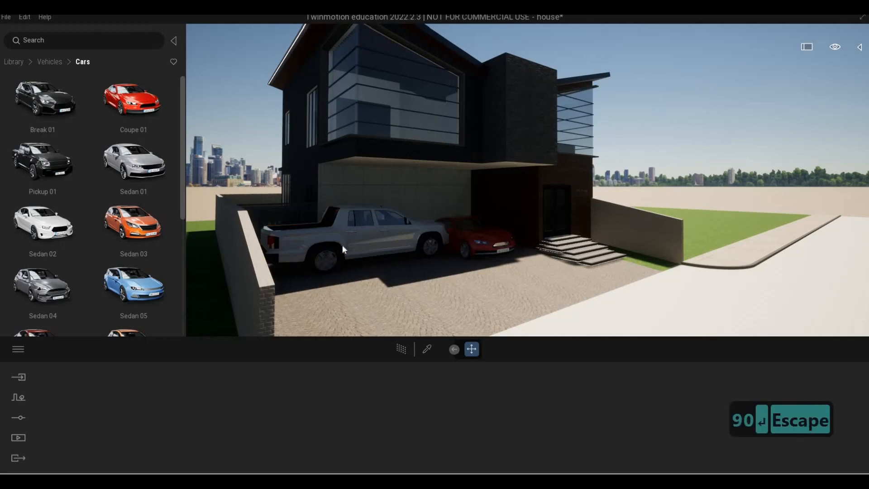
Step: Rotate the pickup another 90 degrees so it faces the street, nudging it into place
{"action": "left_click", "coordinate": [342, 245]}
{"action": "key", "text": "Tab"}
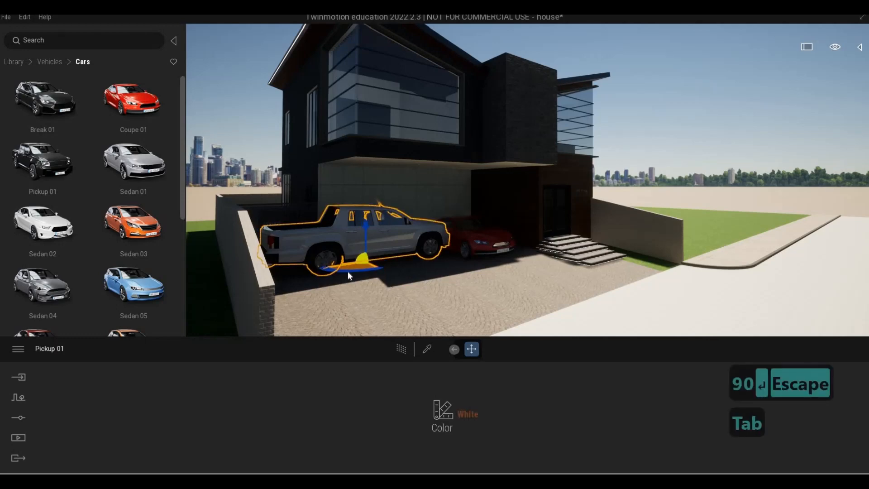
{"action": "left_click", "coordinate": [348, 272]}
{"action": "type", "text": "90"}
{"action": "key", "text": "Return"}
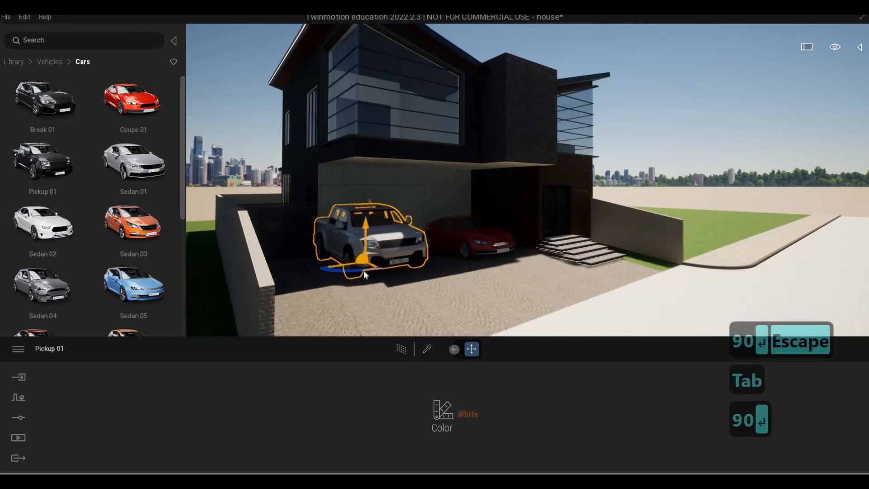
{"action": "mouse_move", "coordinate": [354, 267]}
{"action": "left_mouse_down"}
{"action": "mouse_move", "coordinate": [341, 274]}
{"action": "mouse_move", "coordinate": [371, 269]}
{"action": "left_mouse_up"}
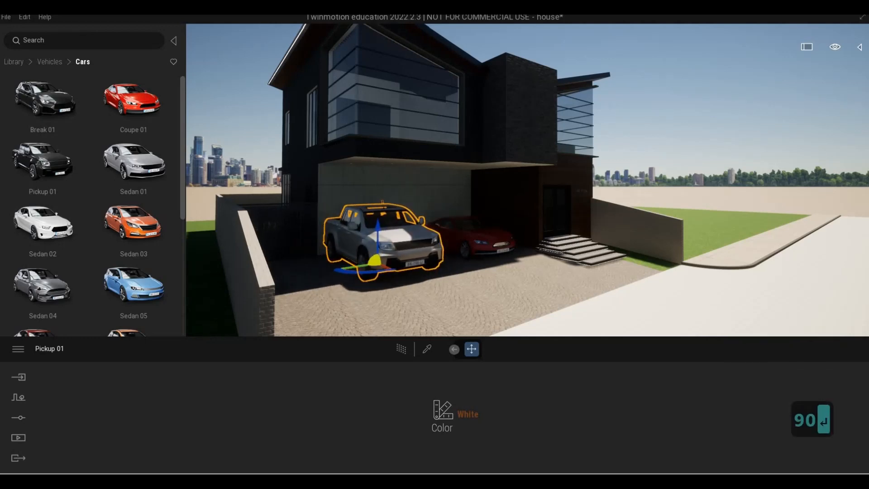
Step: Slightly adjust the pickup's rotation near the garage wall
{"action": "key", "text": "d"}
{"action": "key", "text": "w"}
{"action": "key", "text": "d"}
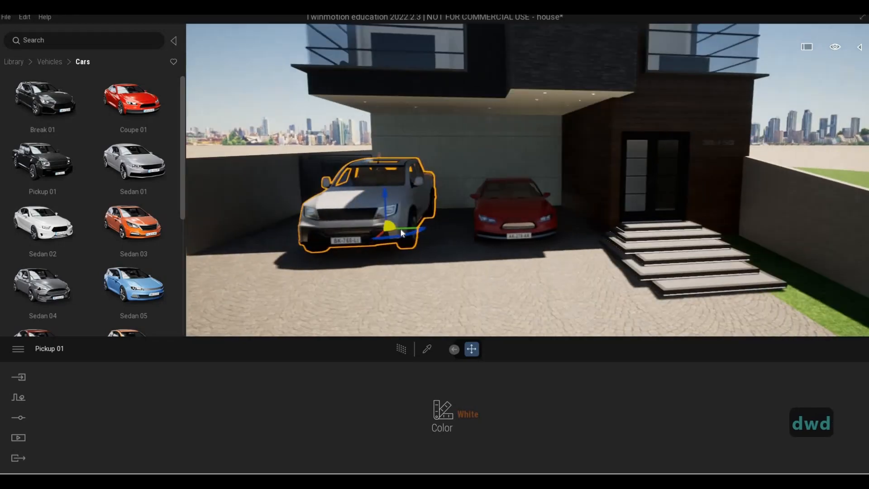
{"action": "key", "text": "w"}
{"action": "key", "text": "q"}
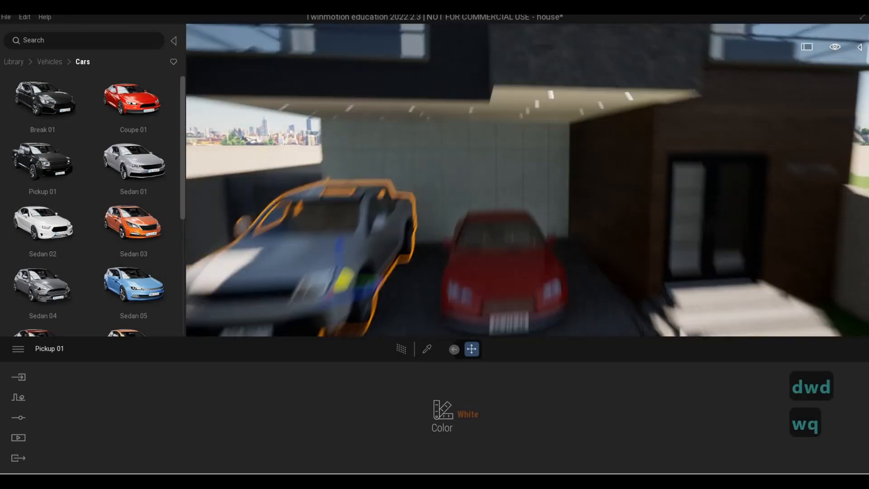
{"action": "key", "text": "d"}
{"action": "key", "text": "d"}
{"action": "key", "text": "w"}
{"action": "key", "text": "e"}
{"action": "key", "text": "w"}
{"action": "key", "text": "d"}
{"action": "key", "text": "q"}
{"action": "key", "text": "d"}
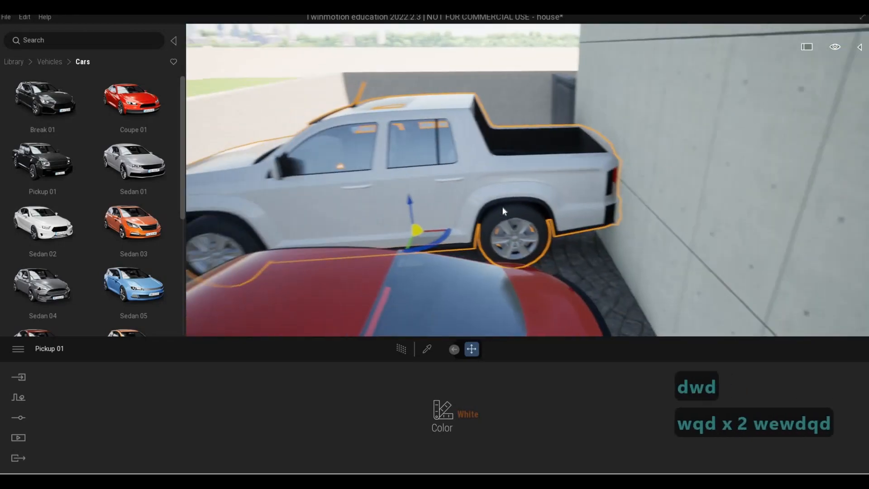
{"action": "key", "text": "Tab"}
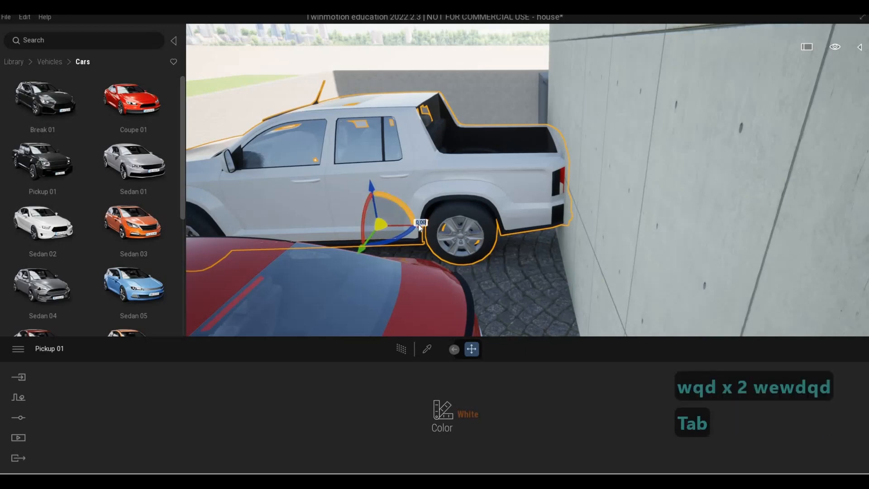
{"action": "left_click_drag", "start_coordinate": [418, 224], "coordinate": [409, 222]}
Step: Fly around the pickup and coupe to inspect their placement in the driveway
{"action": "key", "text": "a"}
{"action": "key", "text": "d"}
{"action": "key", "text": "a"}
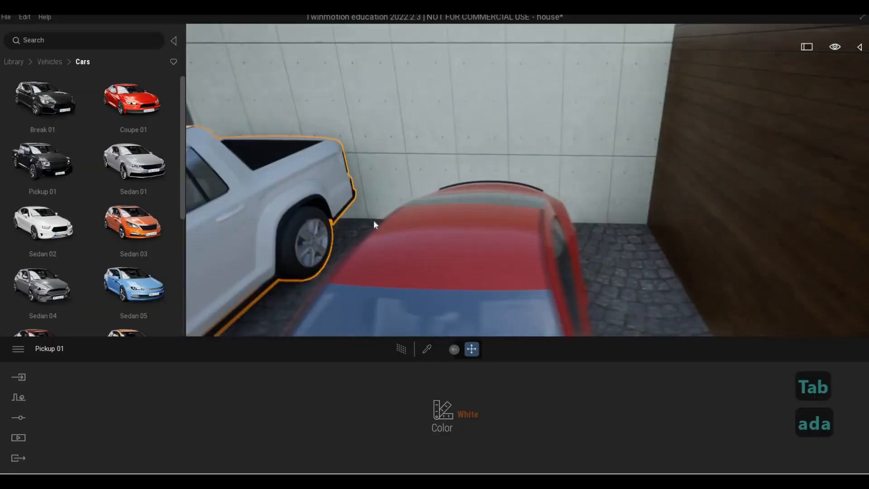
{"action": "key", "text": "s"}
{"action": "key", "text": "d"}
{"action": "key", "text": "e"}
{"action": "key", "text": "a"}
{"action": "key", "text": "s"}
{"action": "key", "text": "s"}
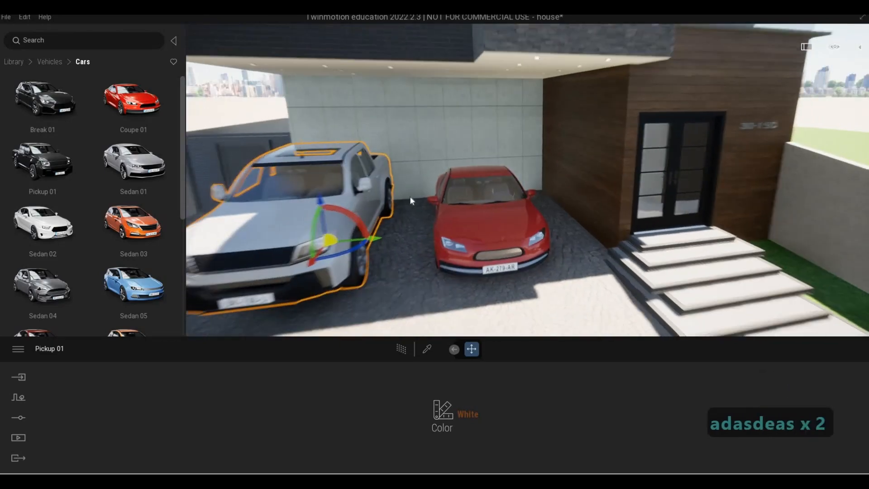
{"action": "key", "text": "a"}
{"action": "key", "text": "e"}
{"action": "key", "text": "d"}
{"action": "key", "text": "d"}
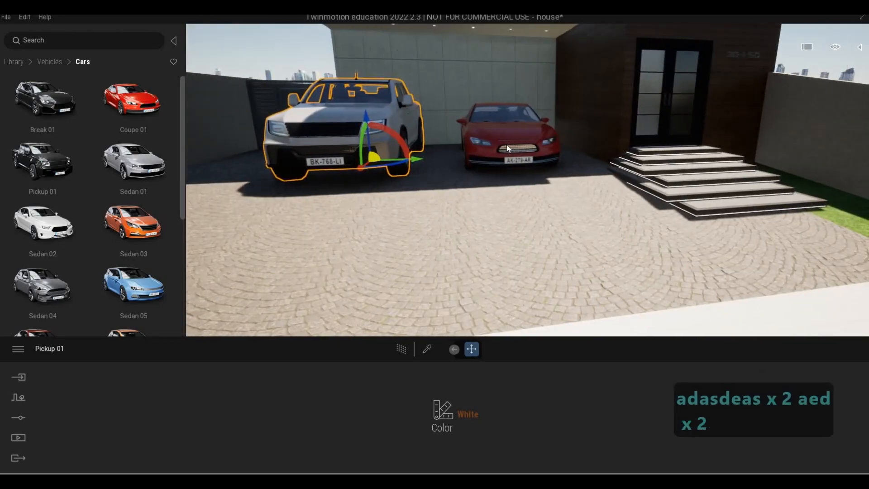
Step: Shift the pickup sideways in the driveway closer to the coupe
{"action": "left_click", "coordinate": [460, 160]}
{"action": "left_click_drag", "start_coordinate": [466, 159], "coordinate": [475, 159]}
{"action": "left_click", "coordinate": [411, 154]}
{"action": "left_click_drag", "start_coordinate": [414, 158], "coordinate": [443, 158]}
{"action": "key", "text": "a"}
{"action": "key", "text": "Escape"}
{"action": "key", "text": "Escape"}
{"action": "key", "text": "a"}
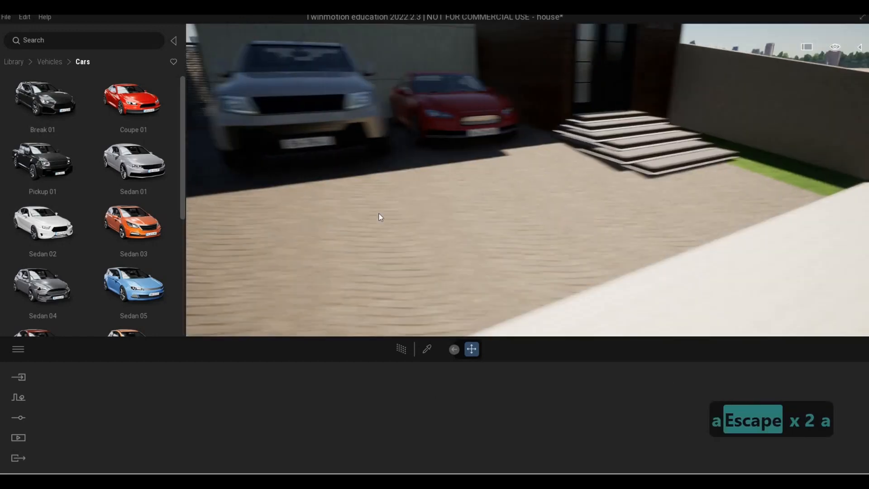
Step: Pick the Poured concrete 01 wall material and review its color in the color picker
{"action": "key", "text": "q"}
{"action": "key", "text": "a"}
{"action": "key", "text": "e"}
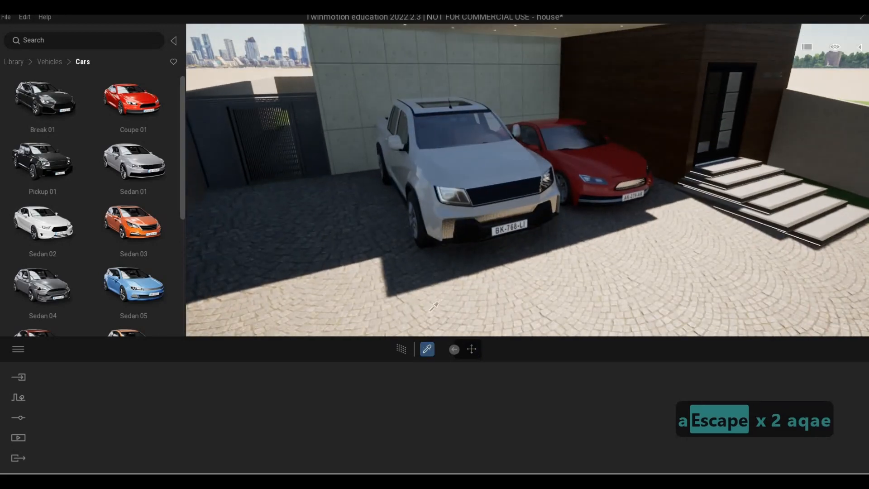
{"action": "left_click", "coordinate": [454, 152]}
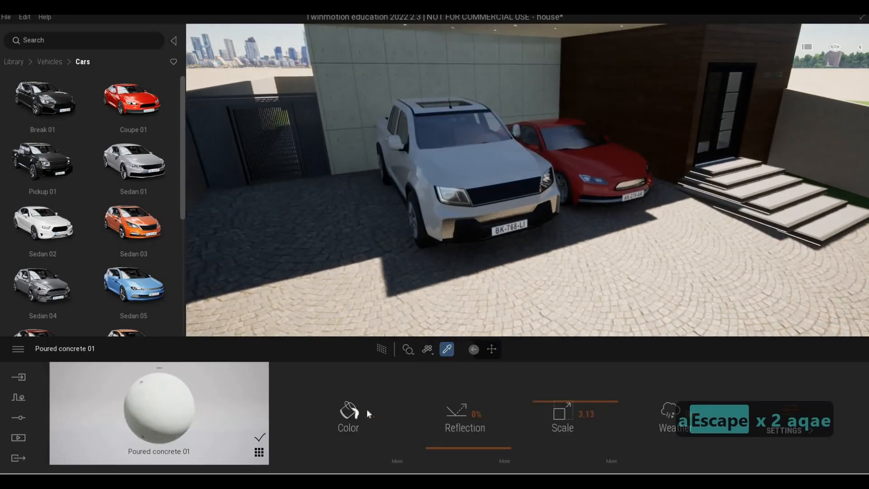
{"action": "left_click", "coordinate": [348, 412]}
{"action": "key", "text": "Escape"}
{"action": "key", "text": "Escape"}
{"action": "key", "text": "Escape"}
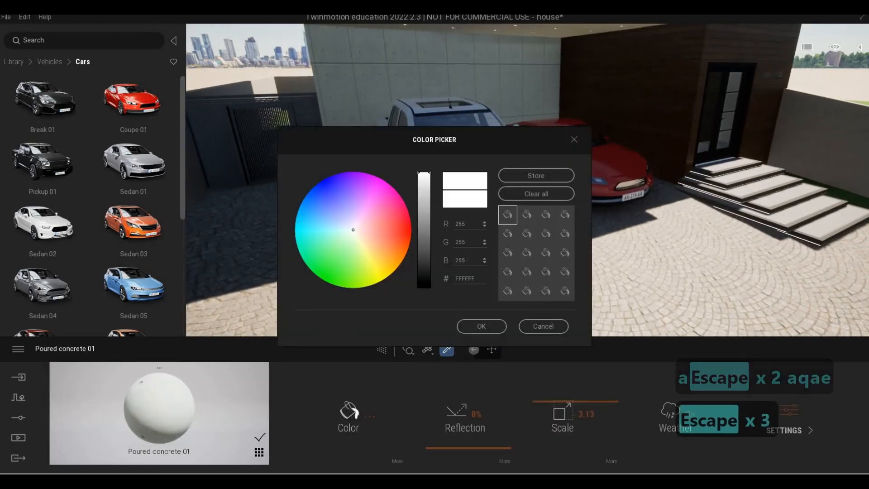
{"action": "key", "text": "Escape"}
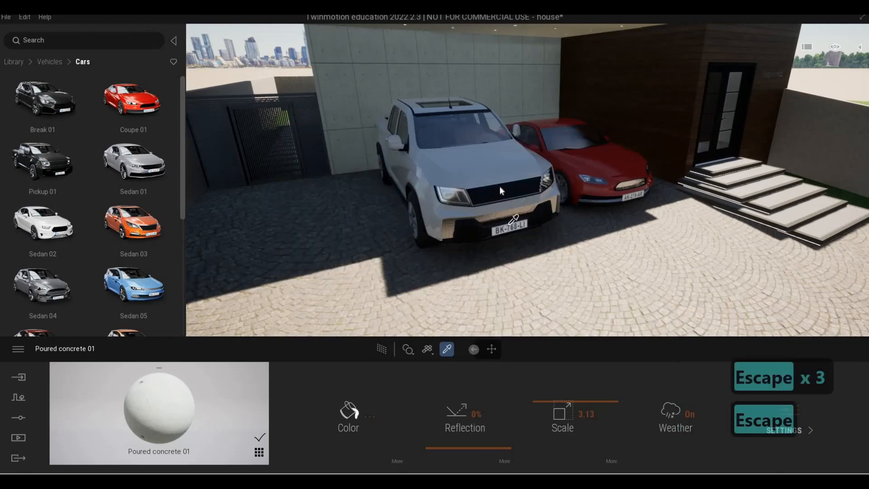
Step: Change the pickup's color to Black
{"action": "left_click", "coordinate": [466, 414]}
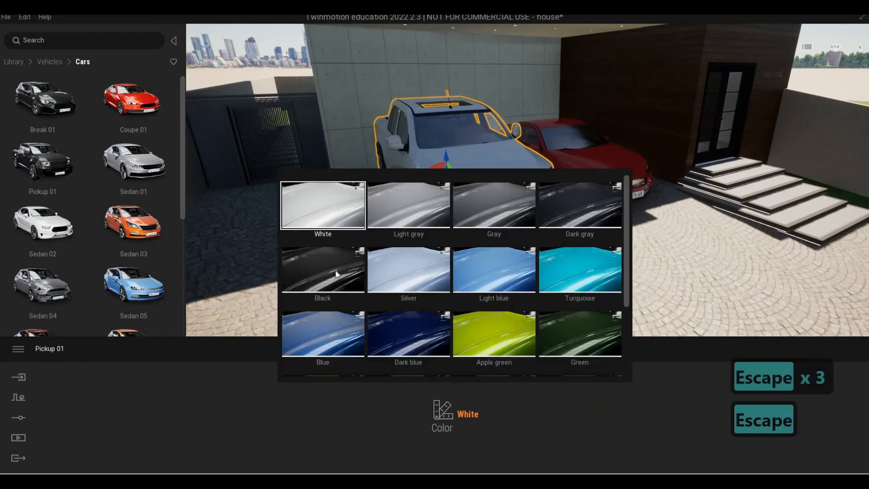
{"action": "left_click", "coordinate": [322, 270]}
{"action": "key", "text": "Escape"}
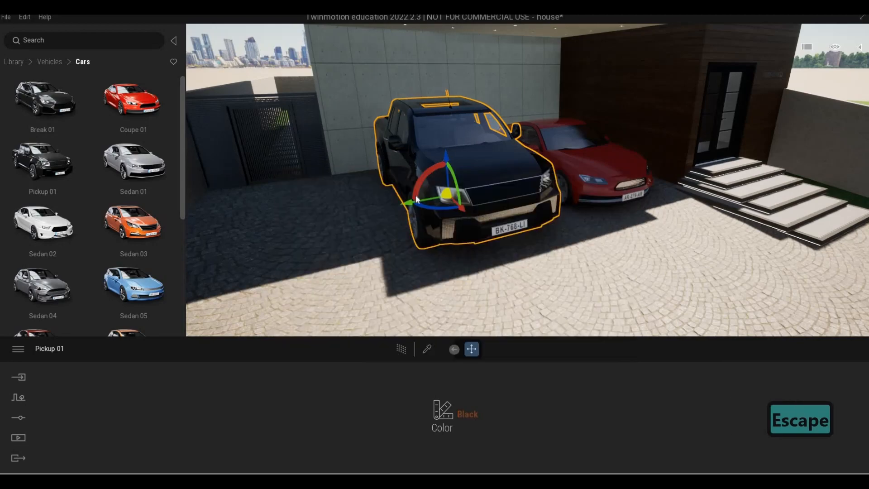
{"action": "key", "text": "Escape"}
Step: Add a Motorbike 01 from the Two-wheeled vehicles beside the wall near the gate
{"action": "key", "text": "d"}
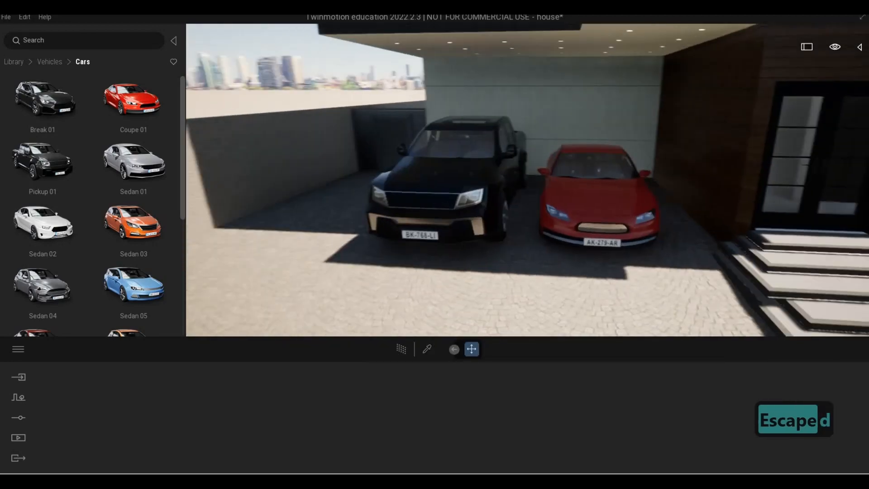
{"action": "key", "text": "a"}
{"action": "key", "text": "w"}
{"action": "right_click_drag", "start_coordinate": [510, 216], "coordinate": [200, 176]}
{"action": "key", "text": "w"}
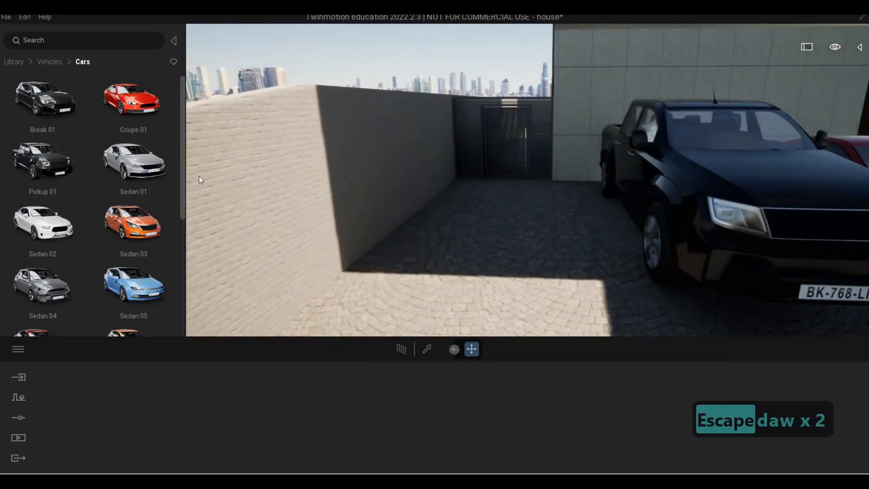
{"action": "scroll", "coordinate": [79, 121], "scroll_direction": "down", "scroll_amount": 2}
{"action": "left_click", "coordinate": [50, 61]}
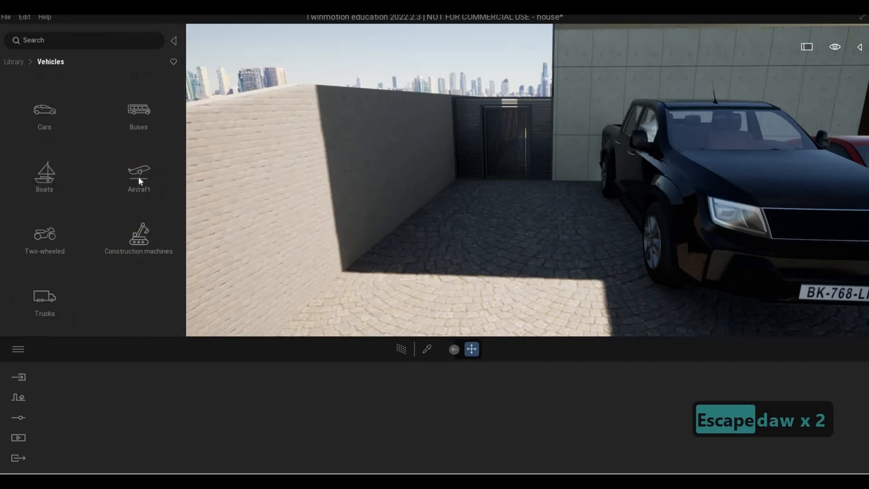
{"action": "left_click", "coordinate": [60, 246]}
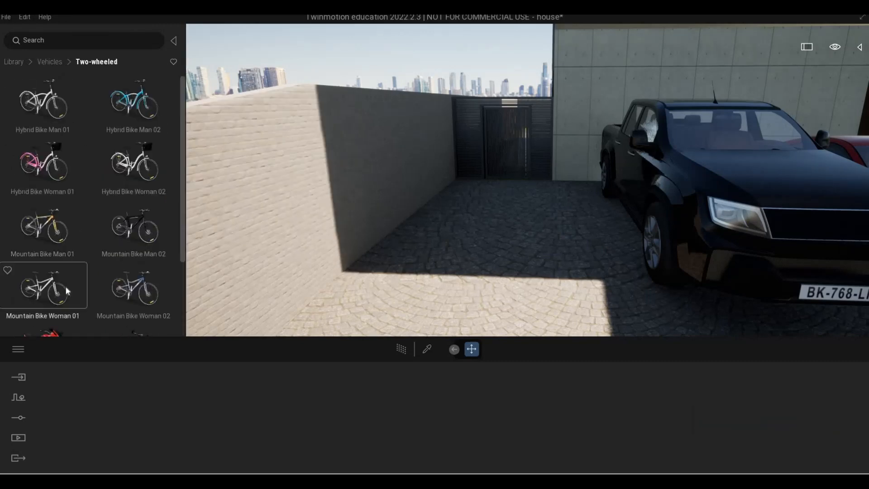
{"action": "scroll", "coordinate": [67, 290], "scroll_direction": "down", "scroll_amount": 1}
{"action": "left_click_drag", "start_coordinate": [494, 226], "coordinate": [389, 310]}
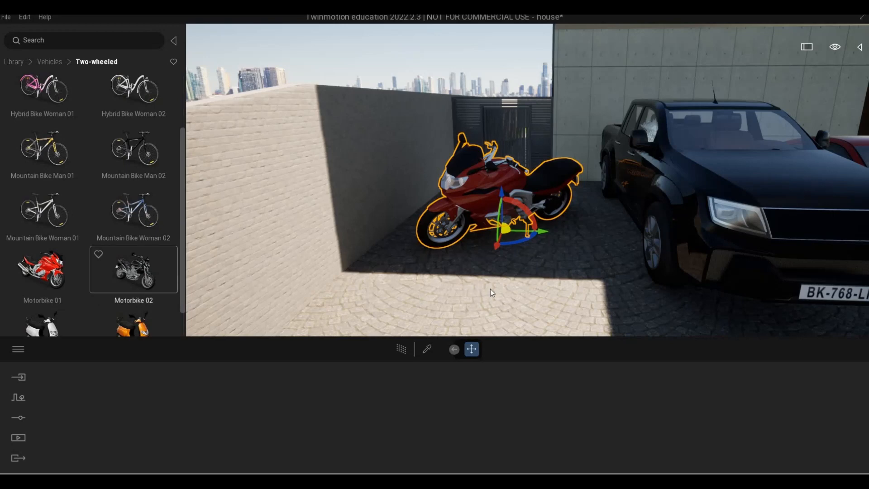
Step: Add a Motorbike 02 from the Two-wheeled vehicles beside the wall in front of the red motorbike
{"action": "left_click_drag", "start_coordinate": [134, 268], "coordinate": [530, 219]}
{"action": "left_click", "coordinate": [525, 240]}
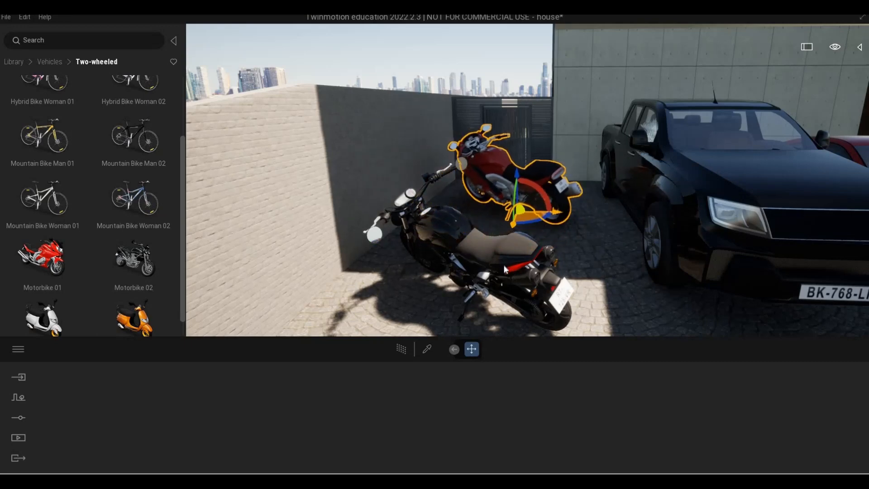
{"action": "left_click", "coordinate": [499, 297]}
{"action": "left_click_drag", "start_coordinate": [493, 300], "coordinate": [516, 288]}
{"action": "key", "text": "Escape"}
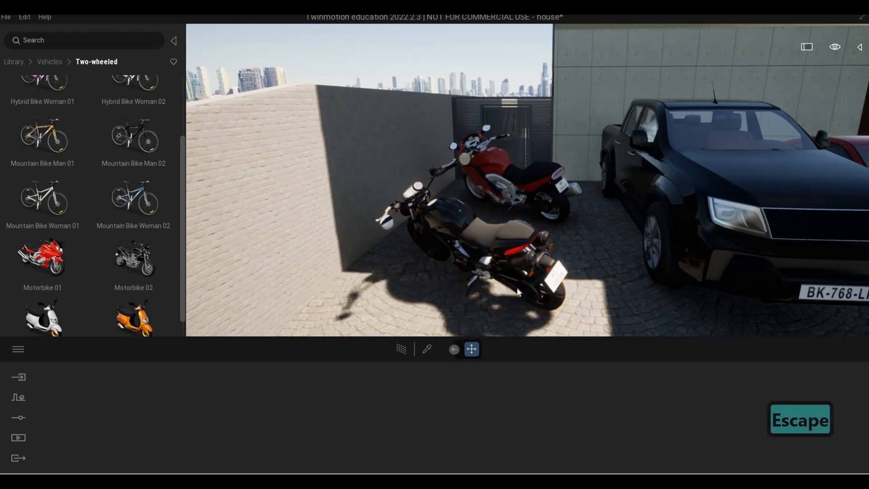
Step: Move the red Motorbike 01 closer to the wall near the gate
{"action": "key", "text": "s"}
{"action": "key", "text": "a"}
{"action": "key", "text": "e"}
{"action": "key", "text": "w"}
{"action": "key", "text": "w"}
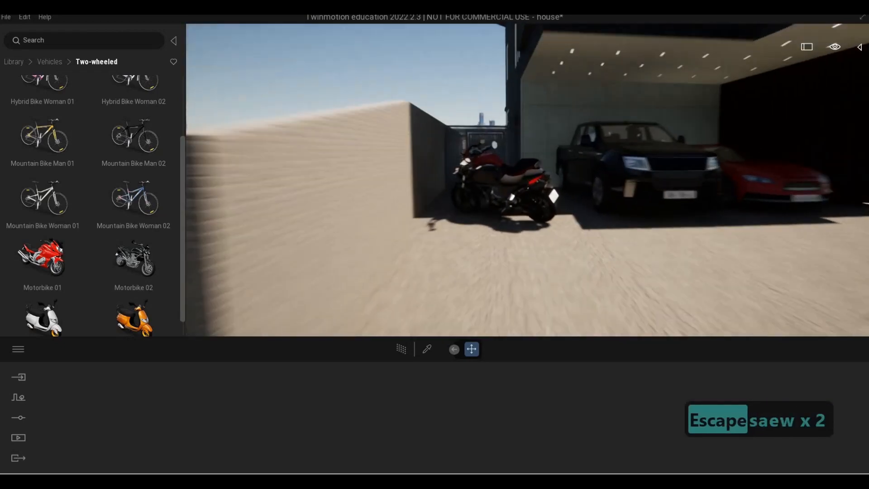
{"action": "key", "text": "e"}
{"action": "key", "text": "q"}
{"action": "key", "text": "w"}
{"action": "key", "text": "a"}
{"action": "key", "text": "w"}
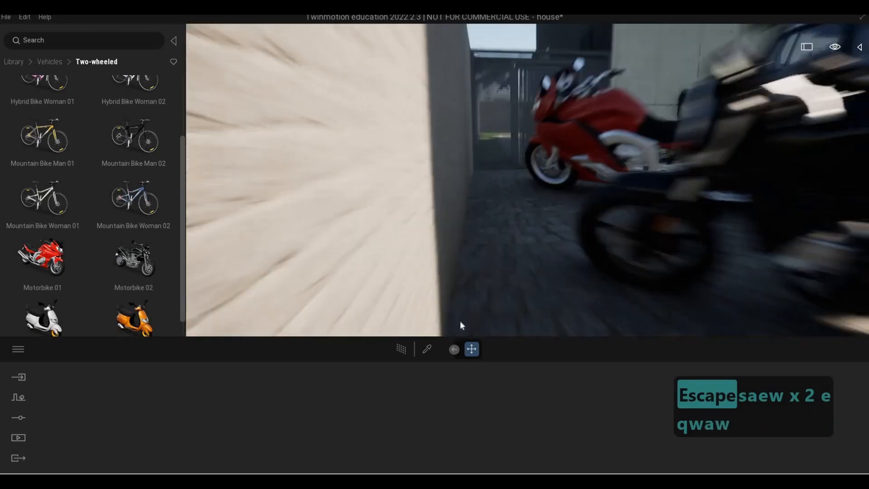
{"action": "key", "text": "q"}
{"action": "key", "text": "d"}
{"action": "key", "text": "s"}
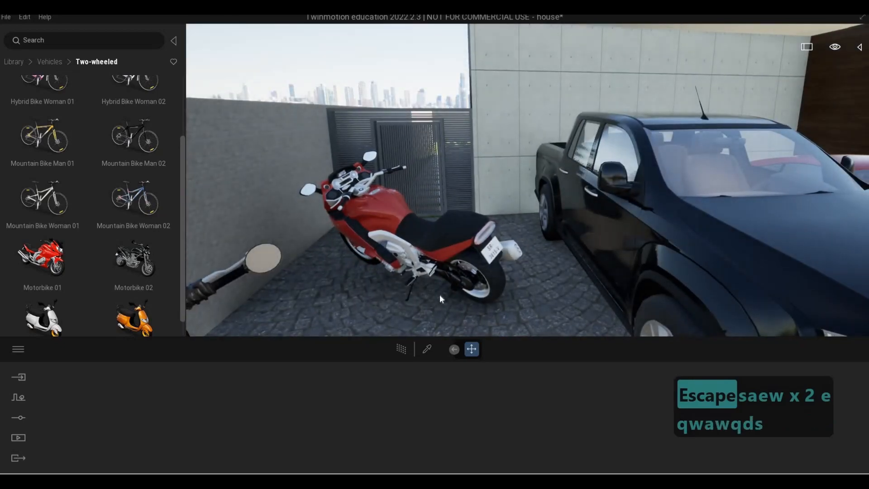
{"action": "left_click", "coordinate": [441, 295]}
{"action": "left_click_drag", "start_coordinate": [426, 295], "coordinate": [466, 274]}
{"action": "key", "text": "s"}
{"action": "left_click", "coordinate": [481, 280]}
{"action": "key", "text": "Escape"}
{"action": "key", "text": "Escape"}
Step: Rotate the red motorbike slightly so both bikes sit neatly beside the pickup
{"action": "key", "text": "d"}
{"action": "key", "text": "s"}
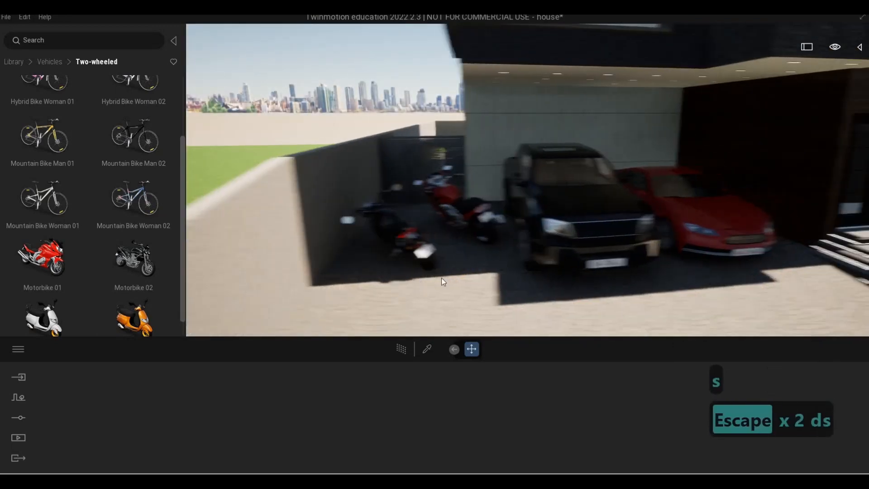
{"action": "key", "text": "a"}
{"action": "key", "text": "w"}
{"action": "left_click", "coordinate": [480, 234]}
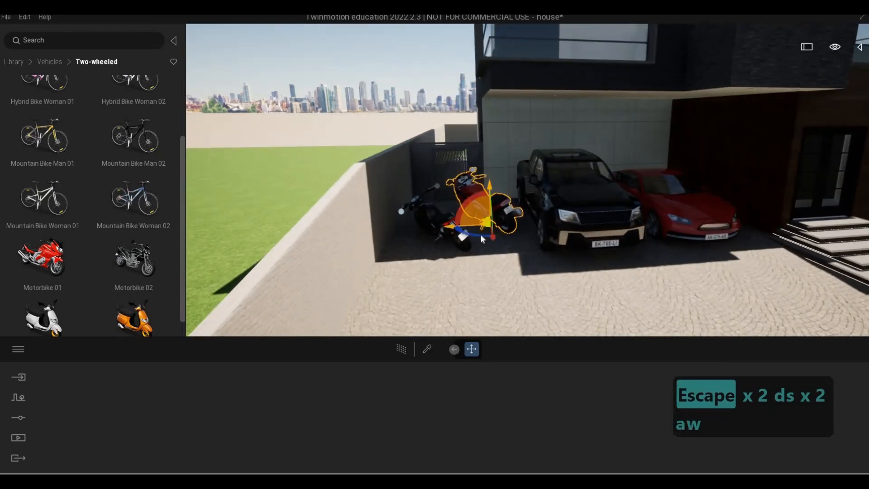
{"action": "left_click_drag", "start_coordinate": [480, 235], "coordinate": [457, 236]}
{"action": "left_click", "coordinate": [457, 254]}
{"action": "key", "text": "Escape"}
{"action": "key", "text": "Escape"}
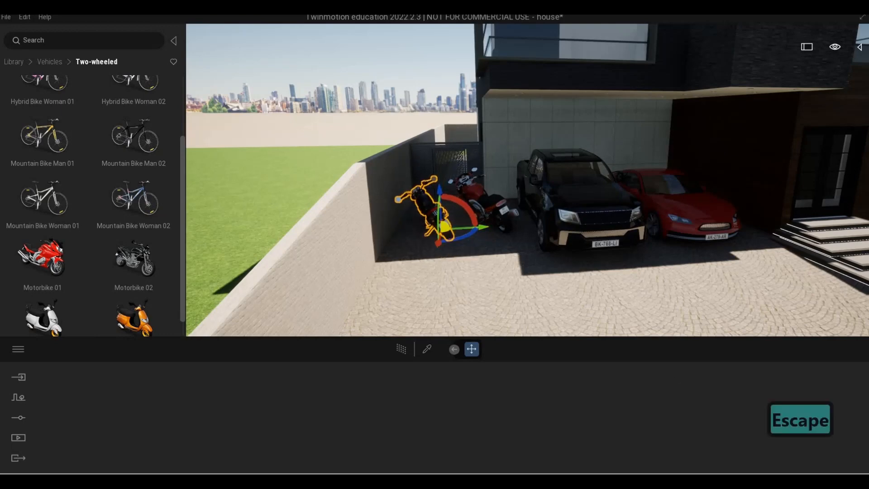
Step: Turn on Parallelism in the camera settings
{"action": "key", "text": "s"}
{"action": "key", "text": "e"}
{"action": "key", "text": "d"}
{"action": "key", "text": "w"}
{"action": "key", "text": "d"}
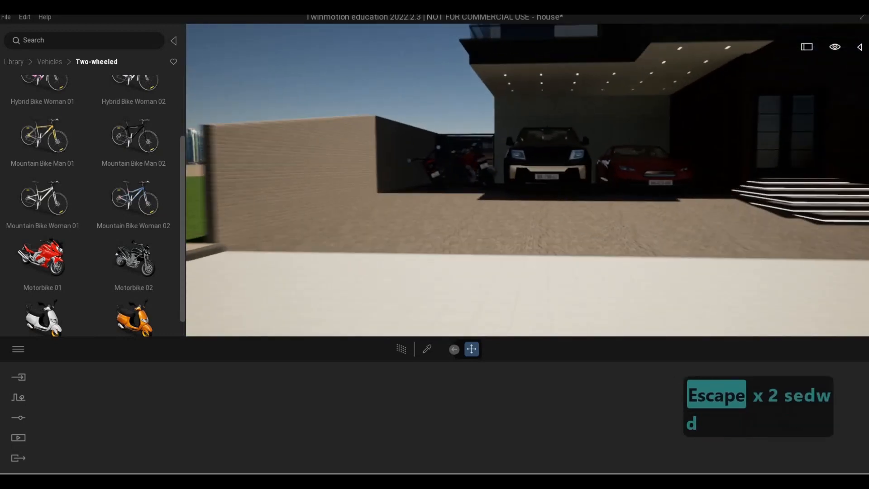
{"action": "key", "text": "d"}
{"action": "key", "text": "d"}
{"action": "key", "text": "d"}
{"action": "key", "text": "a"}
{"action": "key", "text": "s"}
{"action": "key", "text": "q"}
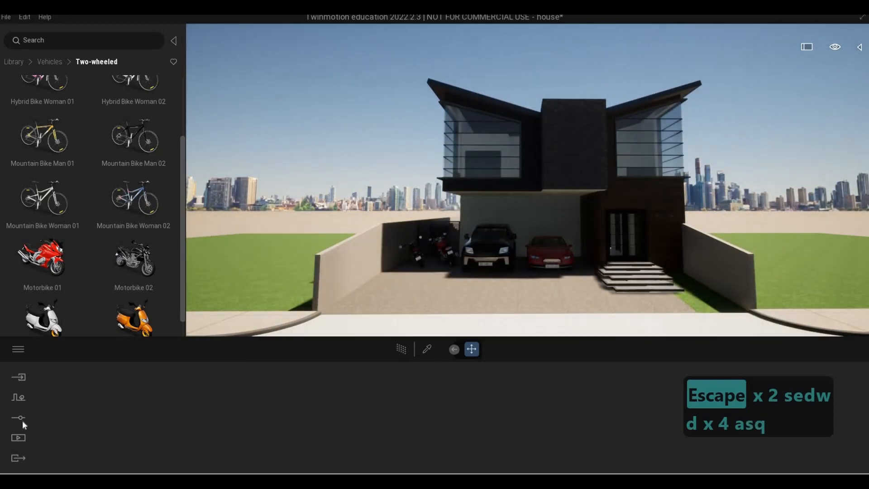
{"action": "left_click", "coordinate": [20, 419]}
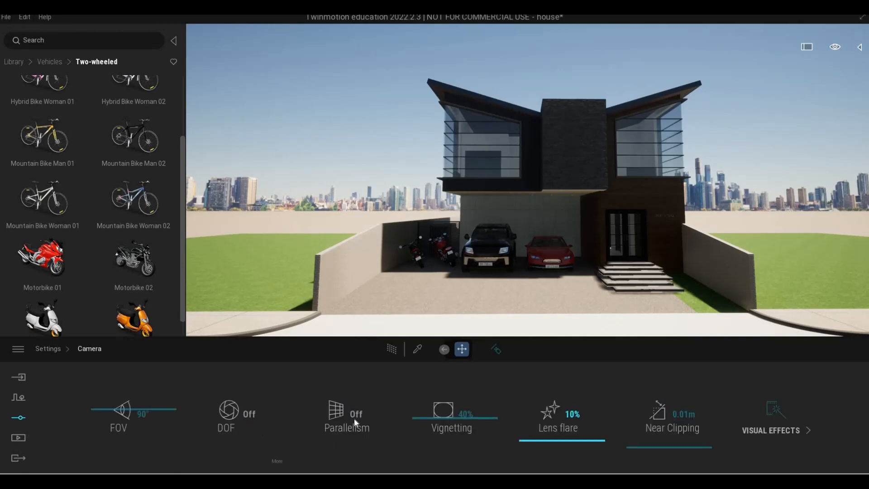
{"action": "left_click", "coordinate": [352, 417]}
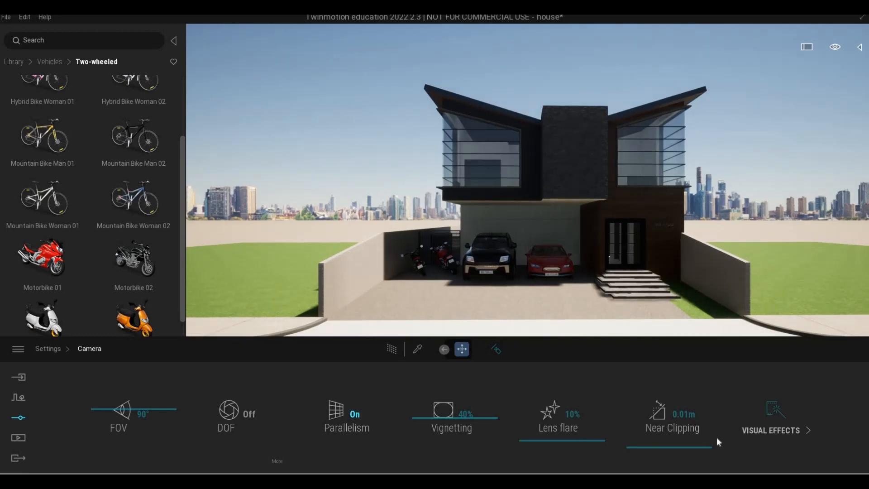
Step: Apply the Blue Tint color gradient type in the camera's visual effects
{"action": "left_click", "coordinate": [768, 436]}
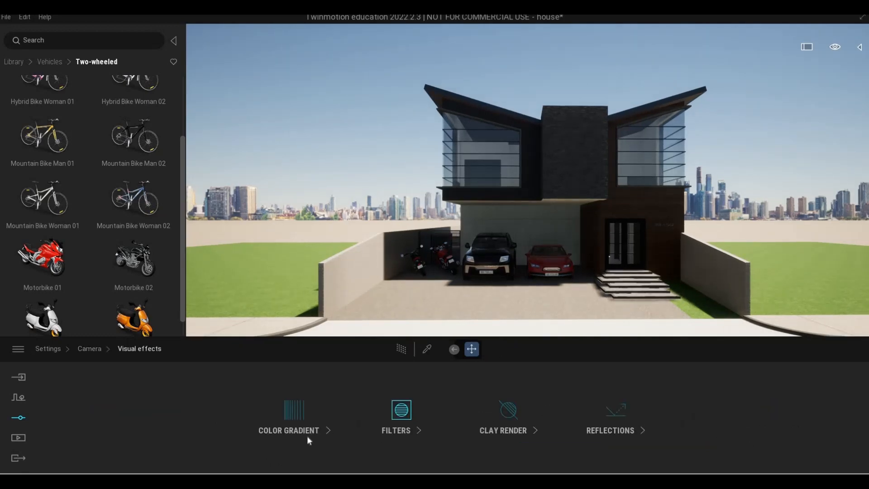
{"action": "left_click", "coordinate": [307, 435]}
{"action": "left_click", "coordinate": [354, 419]}
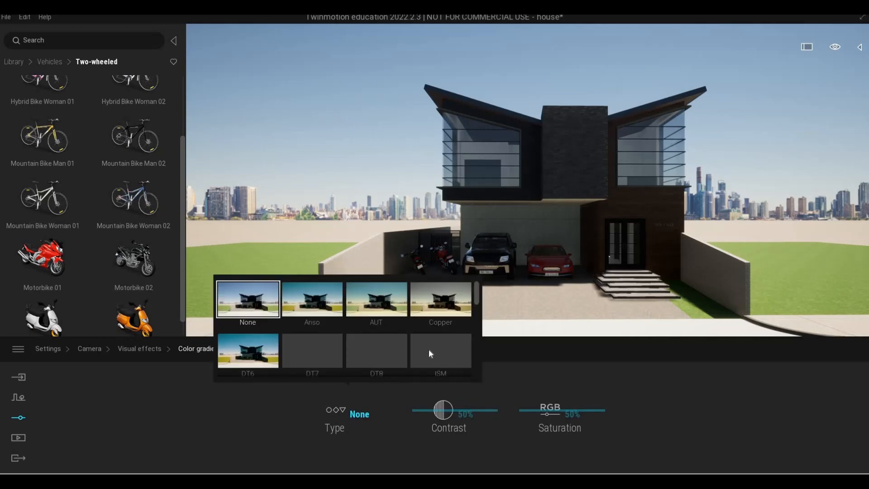
{"action": "scroll", "coordinate": [435, 349], "scroll_direction": "down", "scroll_amount": 4}
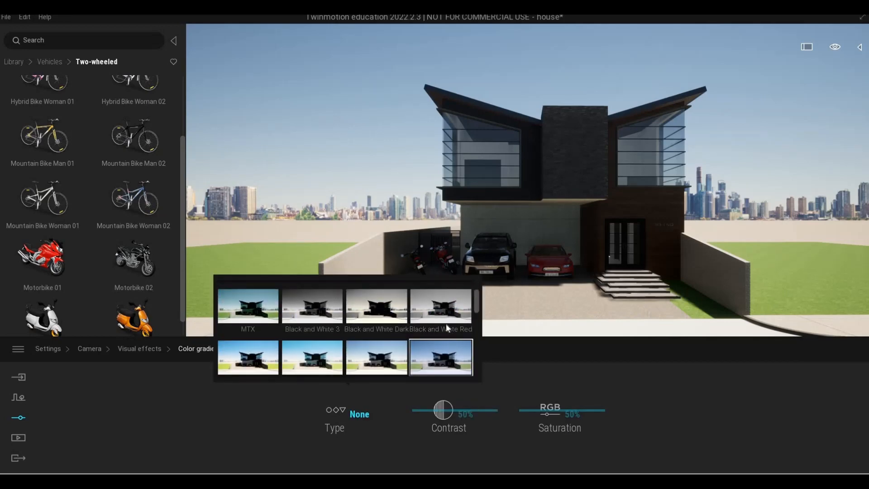
{"action": "scroll", "coordinate": [447, 324], "scroll_direction": "down", "scroll_amount": 2}
{"action": "left_click", "coordinate": [442, 360]}
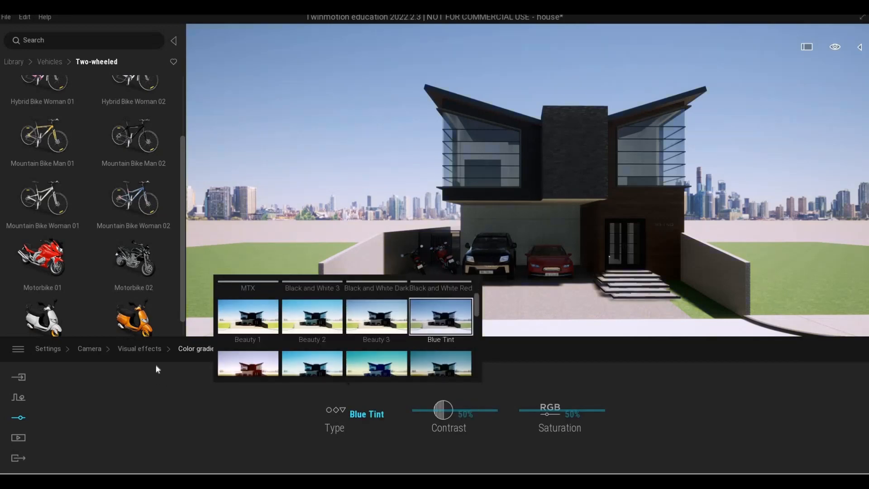
Step: Set the lighting environment to Backdrop HDRI
{"action": "left_click", "coordinate": [92, 349]}
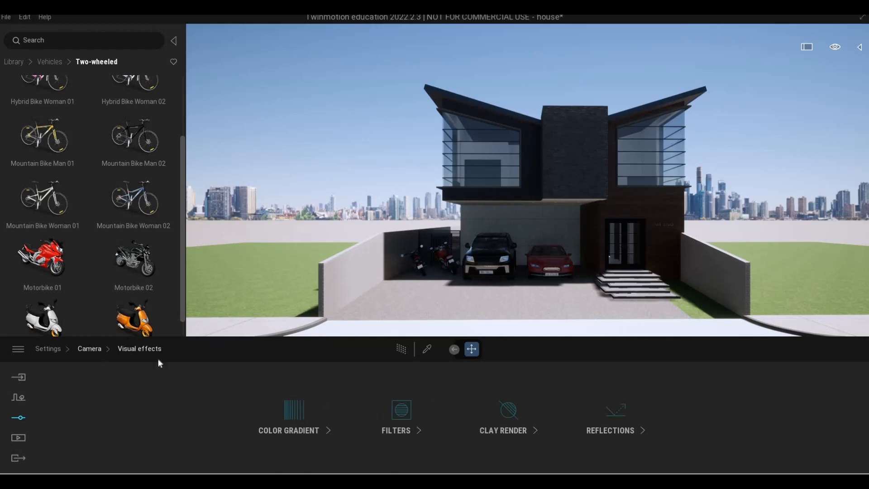
{"action": "left_click", "coordinate": [55, 350]}
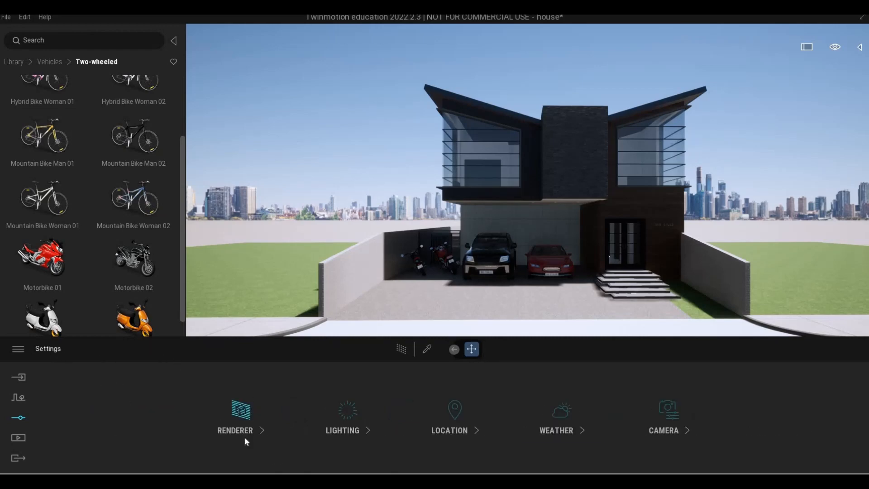
{"action": "key", "text": "a"}
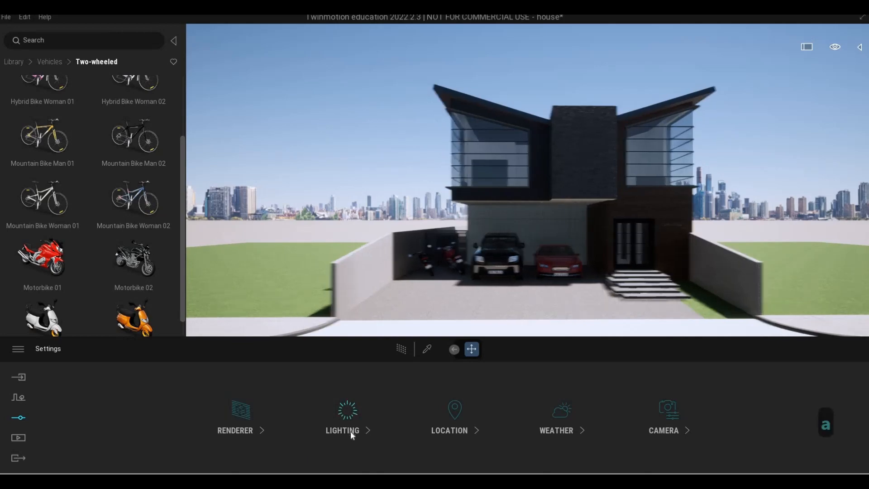
{"action": "key", "text": "w"}
{"action": "key", "text": "s"}
{"action": "key", "text": "d"}
{"action": "key", "text": "e"}
{"action": "key", "text": "s"}
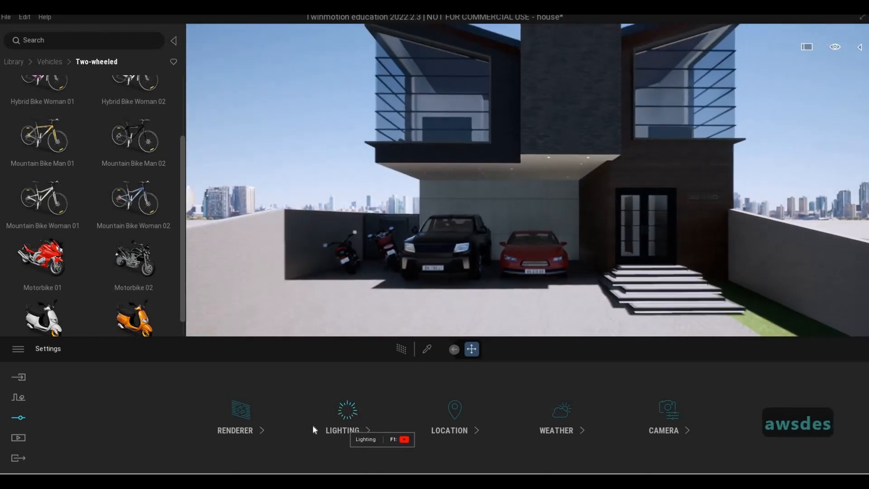
{"action": "left_click", "coordinate": [313, 429]}
{"action": "left_click", "coordinate": [212, 417]}
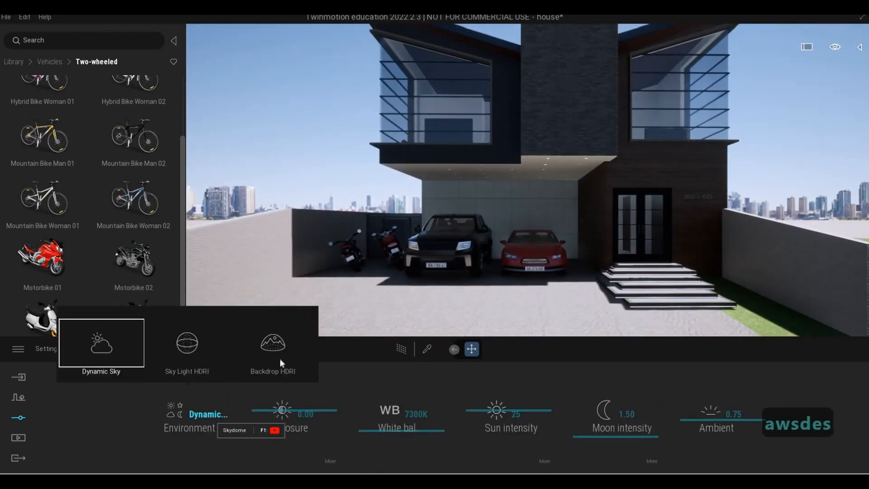
{"action": "left_click", "coordinate": [280, 358]}
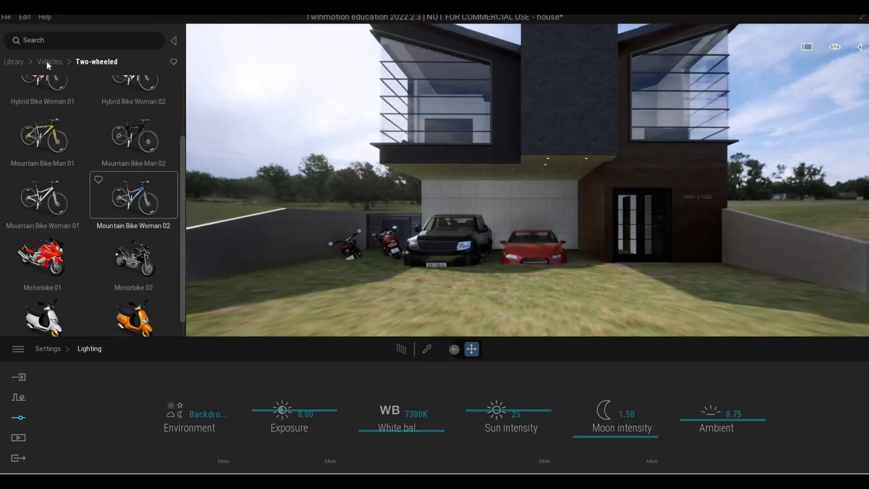
Step: Apply the Tiergarten outdoor HDRI environment from the library as the backdrop
{"action": "left_click", "coordinate": [47, 61]}
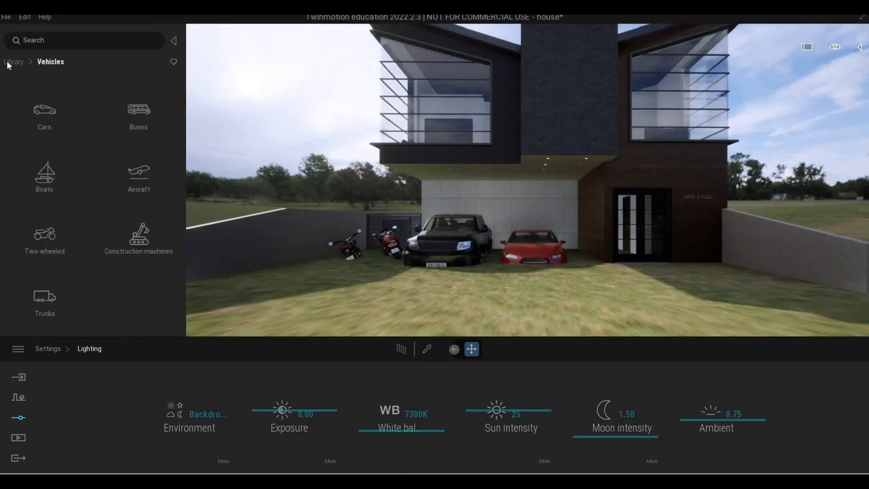
{"action": "key", "text": "a"}
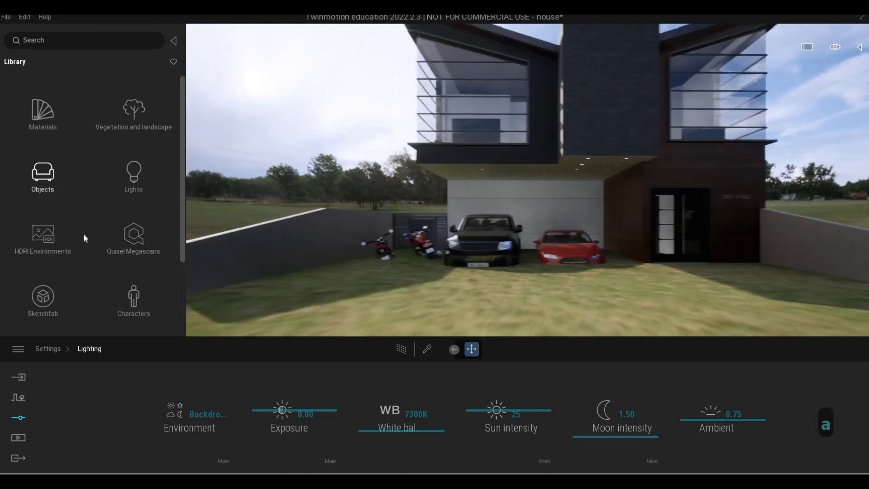
{"action": "left_click", "coordinate": [57, 209]}
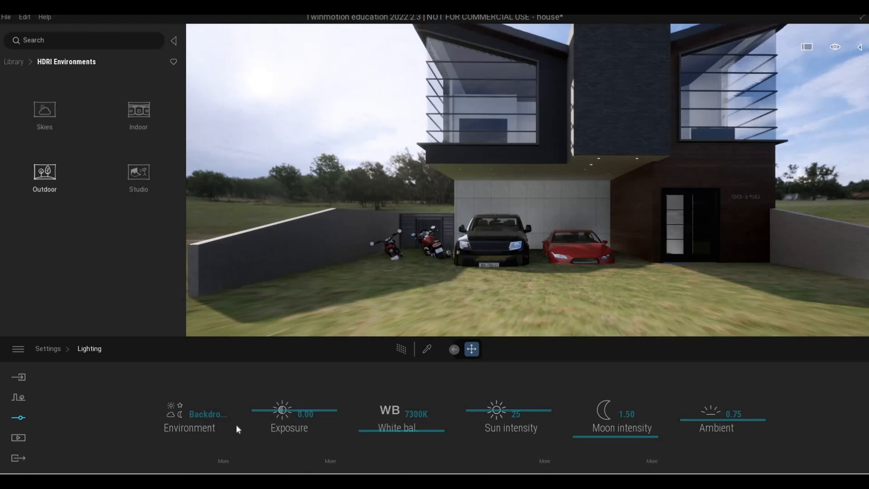
{"action": "left_click", "coordinate": [45, 176]}
{"action": "key", "text": "F1"}
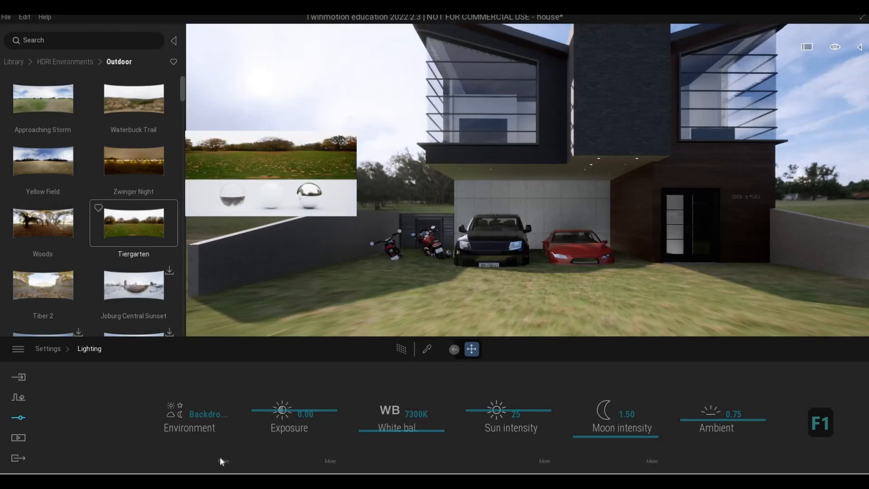
{"action": "mouse_move", "coordinate": [136, 221]}
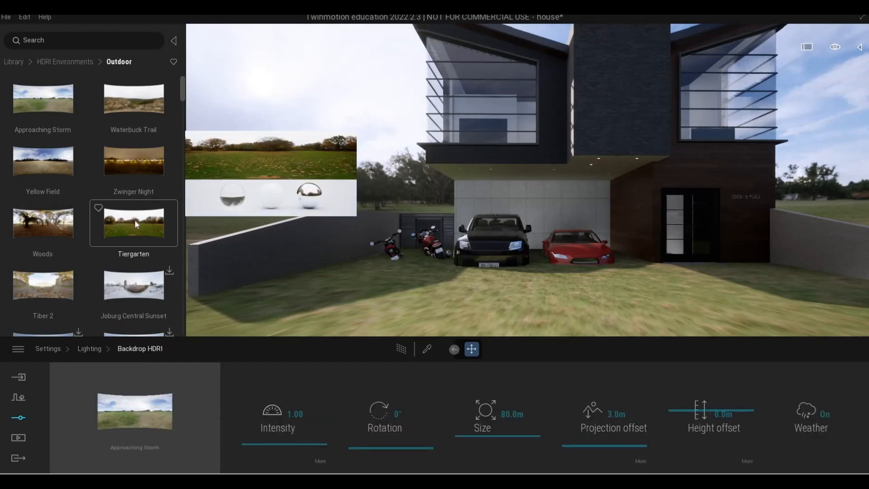
{"action": "left_click_drag", "start_coordinate": [143, 412], "coordinate": [144, 432]}
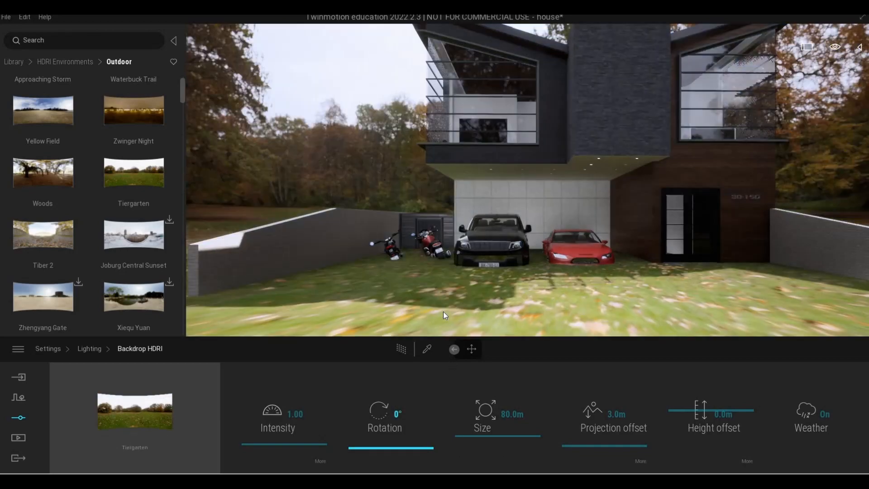
Step: Set the backdrop HDRI height offset to about -0.9 m
{"action": "key", "text": "a"}
{"action": "key", "text": "q"}
{"action": "key", "text": "d"}
{"action": "key", "text": "s"}
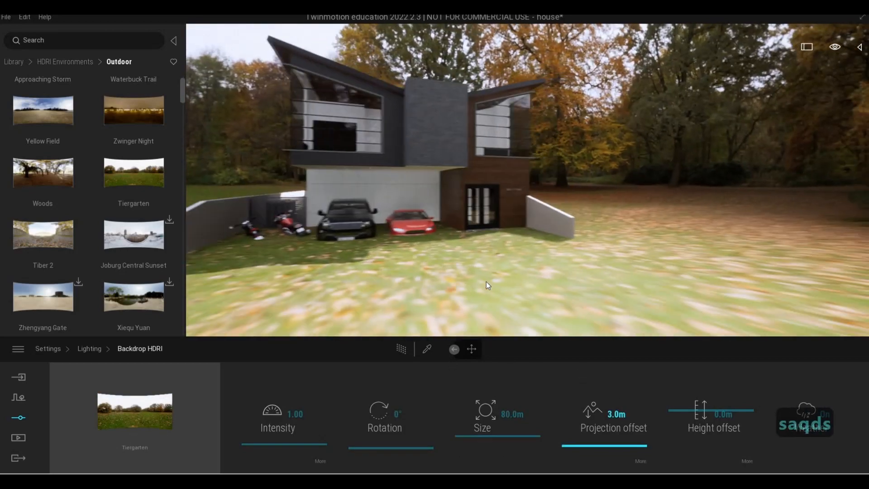
{"action": "key", "text": "e"}
{"action": "key", "text": "q"}
{"action": "key", "text": "s"}
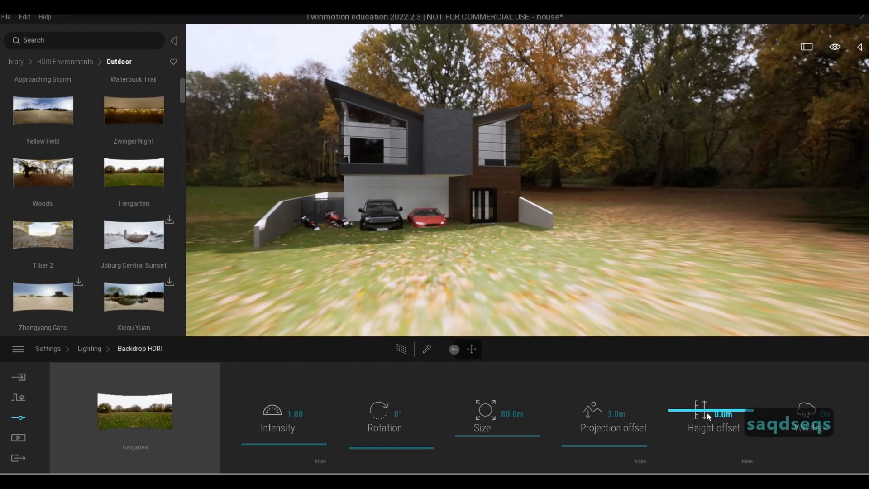
{"action": "left_click_drag", "start_coordinate": [707, 414], "coordinate": [709, 413]}
Step: Adjust the backdrop HDRI size to about 85.8 m
{"action": "key", "text": "a"}
{"action": "key", "text": "d"}
{"action": "key", "text": "a"}
{"action": "key", "text": "d"}
{"action": "key", "text": "a"}
{"action": "key", "text": "d"}
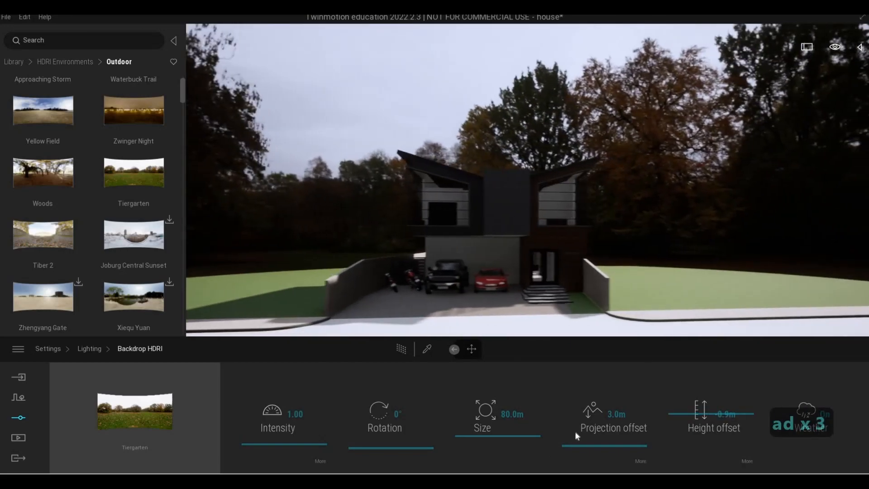
{"action": "key", "text": "s"}
{"action": "key", "text": "a"}
{"action": "key", "text": "e"}
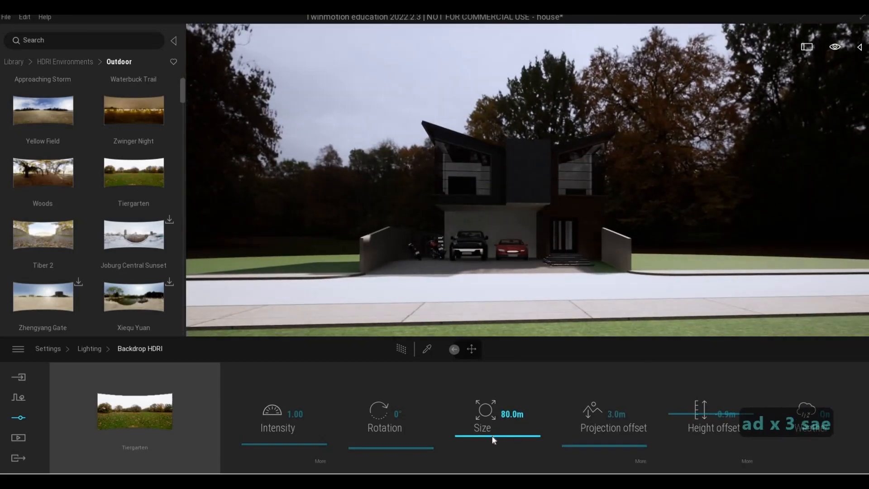
{"action": "key", "text": "s"}
{"action": "left_click_drag", "start_coordinate": [495, 435], "coordinate": [496, 438]}
{"action": "key", "text": "w"}
{"action": "key", "text": "q"}
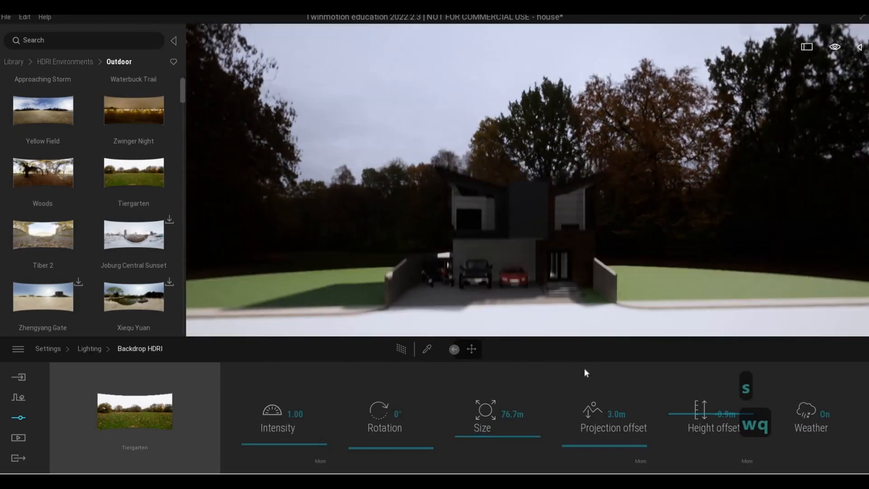
{"action": "key", "text": "w"}
{"action": "key", "text": "e"}
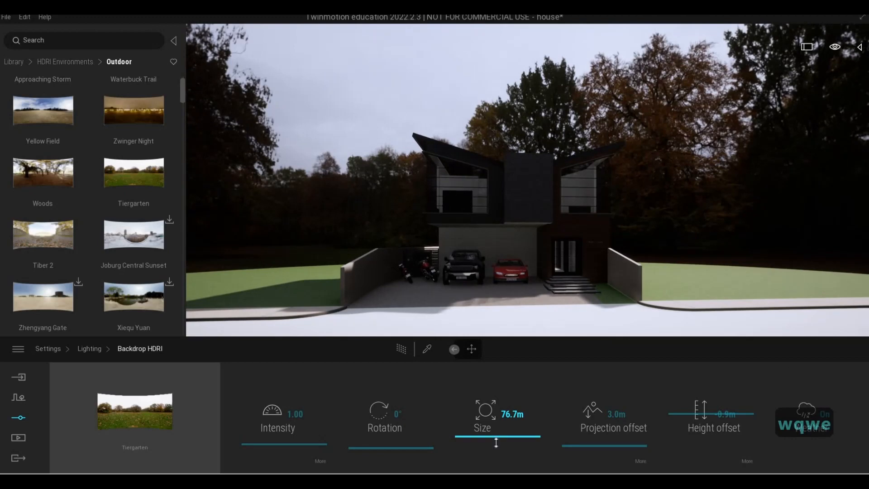
{"action": "left_click_drag", "start_coordinate": [496, 442], "coordinate": [500, 431]}
{"action": "key", "text": "a"}
{"action": "key", "text": "a"}
{"action": "key", "text": "a"}
{"action": "key", "text": "a"}
{"action": "key", "text": "a"}
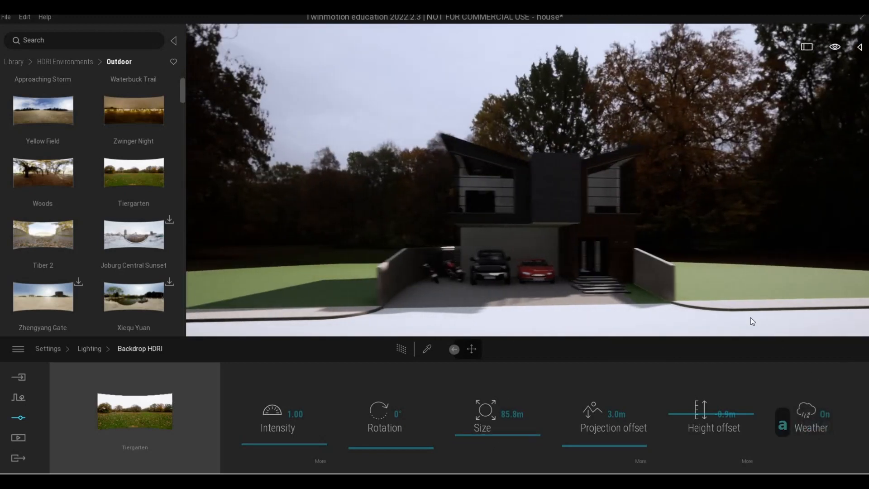
Step: Reduce the backdrop HDRI size to about 64.6 m
{"action": "key", "text": "a"}
{"action": "key", "text": "s"}
{"action": "key", "text": "q"}
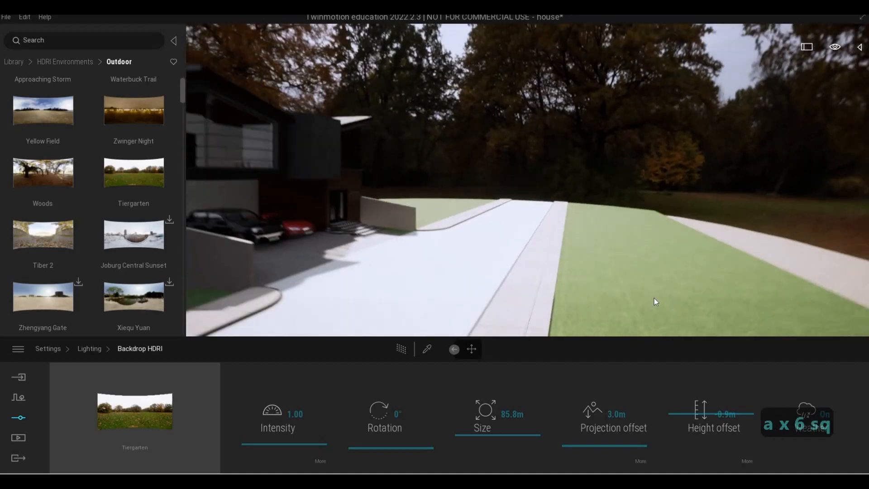
{"action": "key", "text": "a"}
{"action": "key", "text": "d"}
{"action": "key", "text": "d"}
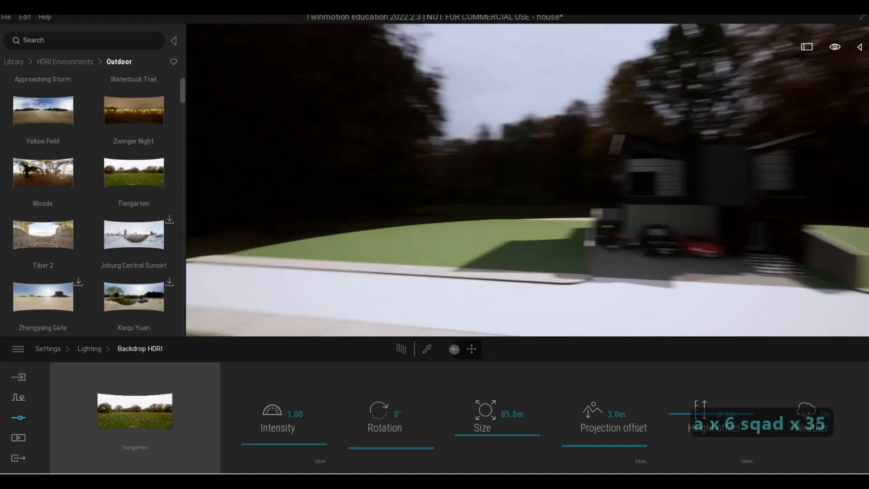
{"action": "key", "text": "w"}
{"action": "key", "text": "e"}
{"action": "key", "text": "a"}
{"action": "left_click_drag", "start_coordinate": [500, 433], "coordinate": [505, 438]}
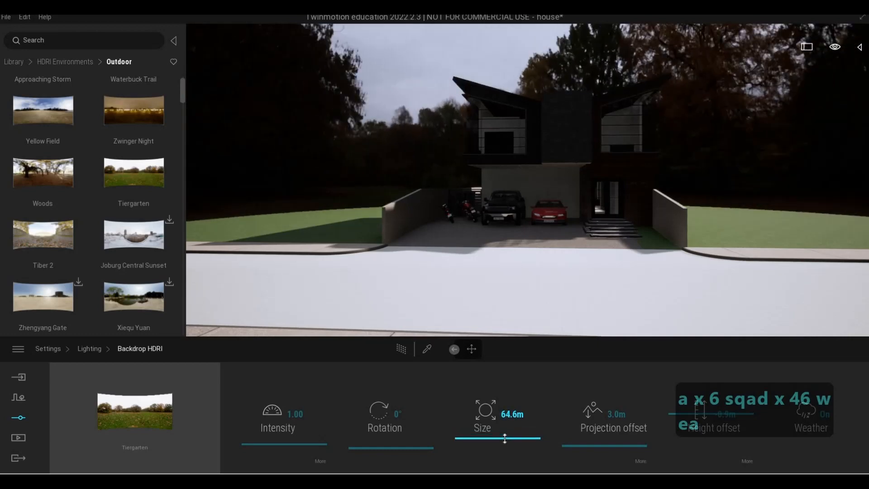
Step: Fly around the house to examine how the resized backdrop HDRI looks from different viewpoints
{"action": "key", "text": "s"}
{"action": "key", "text": "a"}
{"action": "key", "text": "d"}
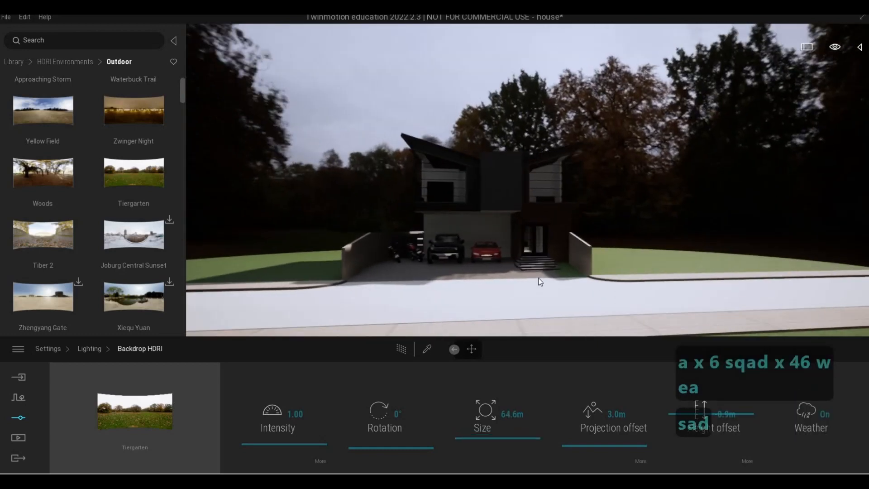
{"action": "key", "text": "e"}
{"action": "key", "text": "w"}
{"action": "key", "text": "w"}
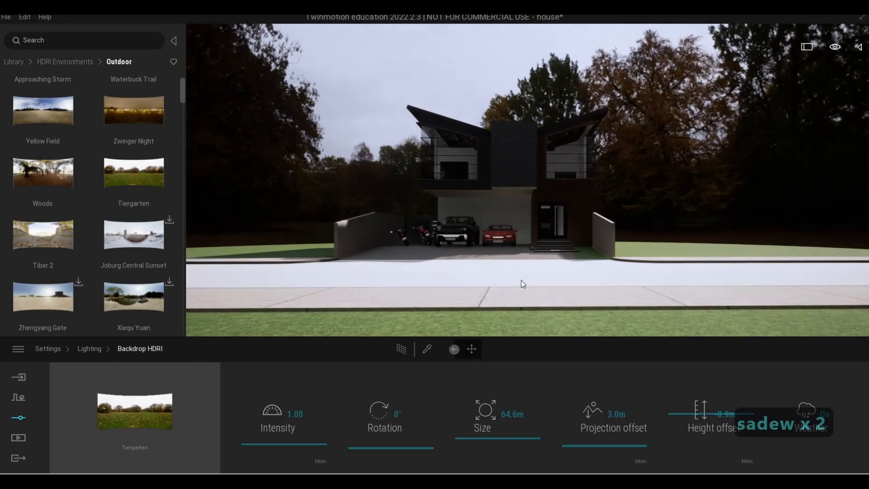
{"action": "key", "text": "w"}
{"action": "key", "text": "a"}
{"action": "key", "text": "w"}
{"action": "key", "text": "d"}
{"action": "key", "text": "w"}
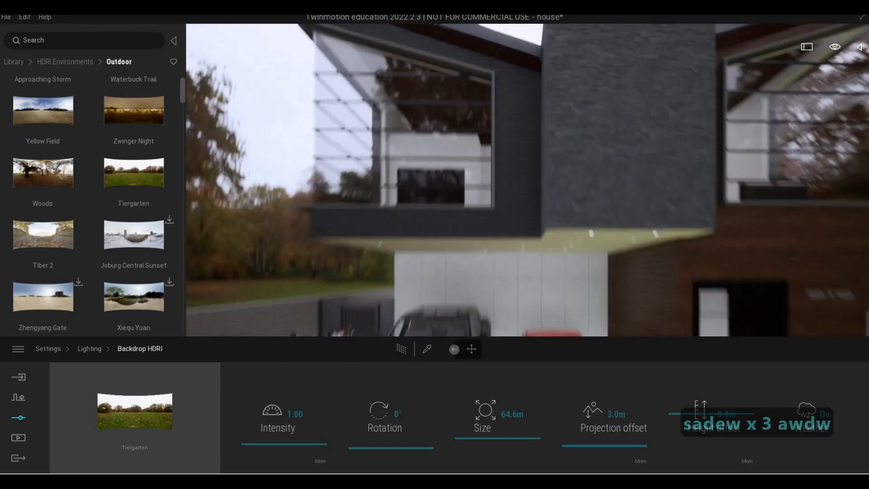
{"action": "key", "text": "q"}
{"action": "key", "text": "a"}
{"action": "key", "text": "w"}
{"action": "key", "text": "a"}
{"action": "key", "text": "d"}
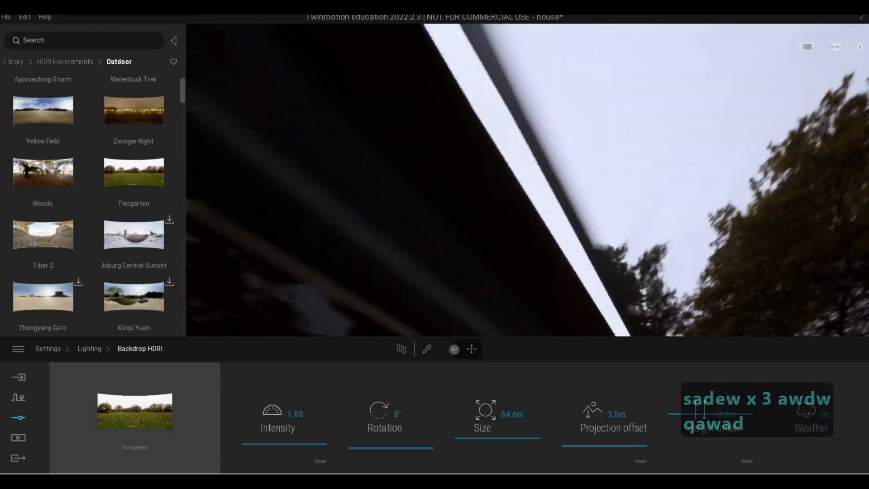
{"action": "key", "text": "s"}
{"action": "key", "text": "e"}
{"action": "key", "text": "s"}
{"action": "key", "text": "s"}
{"action": "key", "text": "s"}
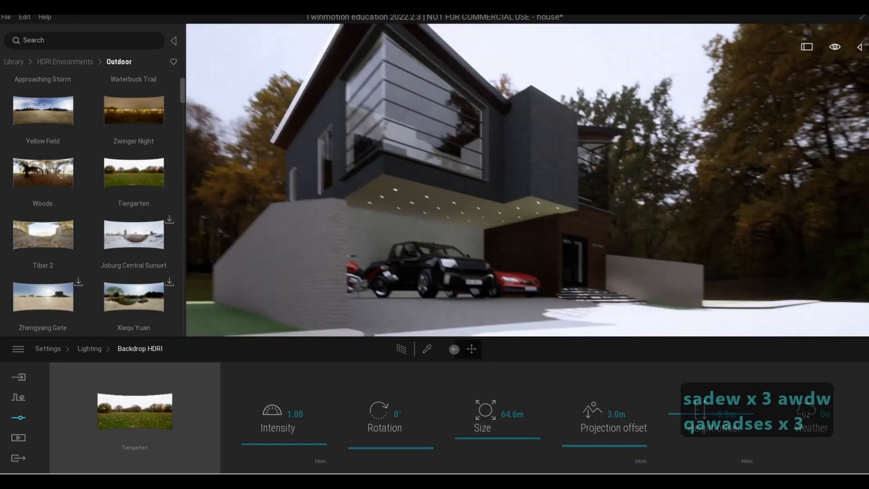
{"action": "key", "text": "q"}
{"action": "key", "text": "a"}
{"action": "key", "text": "d"}
{"action": "key", "text": "d"}
{"action": "key", "text": "d"}
{"action": "key", "text": "d"}
{"action": "key", "text": "d"}
{"action": "key", "text": "d"}
{"action": "key", "text": "d"}
{"action": "key", "text": "d"}
{"action": "key", "text": "d"}
{"action": "key", "text": "d"}
{"action": "key", "text": "d"}
{"action": "key", "text": "d"}
{"action": "key", "text": "d"}
{"action": "key", "text": "d"}
{"action": "key", "text": "d"}
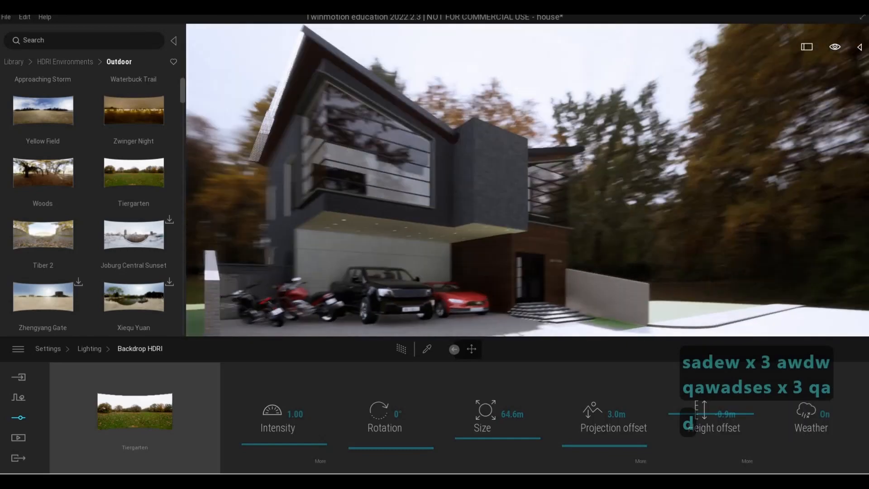
{"action": "key", "text": "a"}
{"action": "key", "text": "w"}
{"action": "key", "text": "w"}
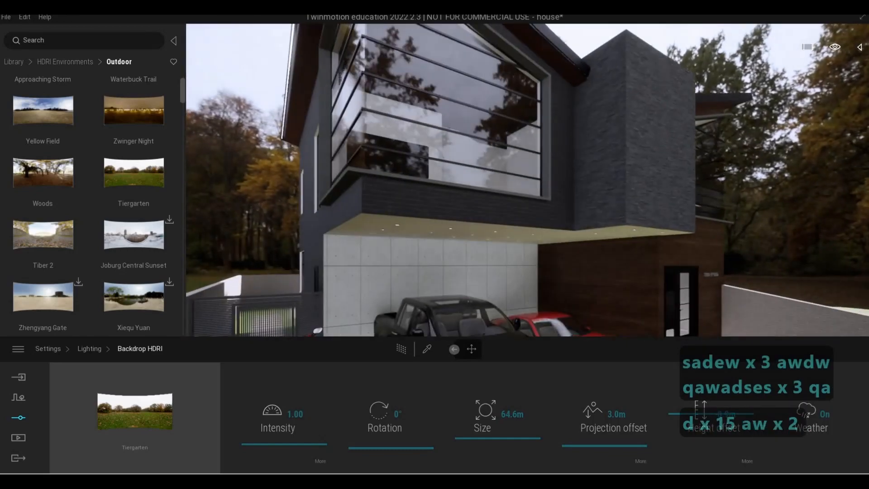
{"action": "key", "text": "d"}
{"action": "key", "text": "s"}
{"action": "key", "text": "a"}
{"action": "key", "text": "w"}
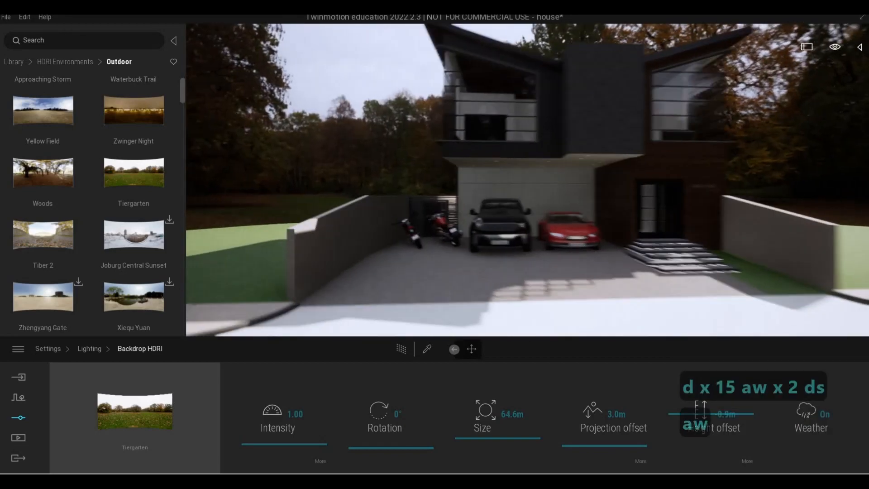
{"action": "key", "text": "d"}
{"action": "key", "text": "s"}
{"action": "key", "text": "s"}
{"action": "key", "text": "w"}
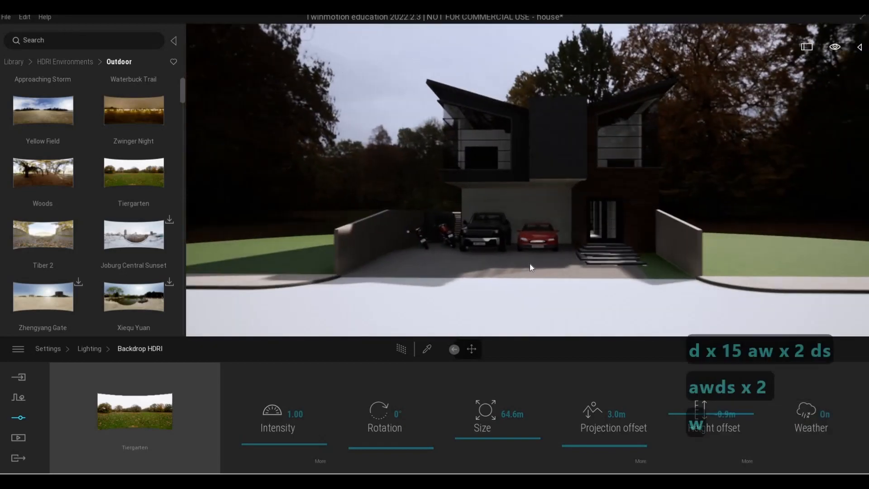
{"action": "key", "text": "d"}
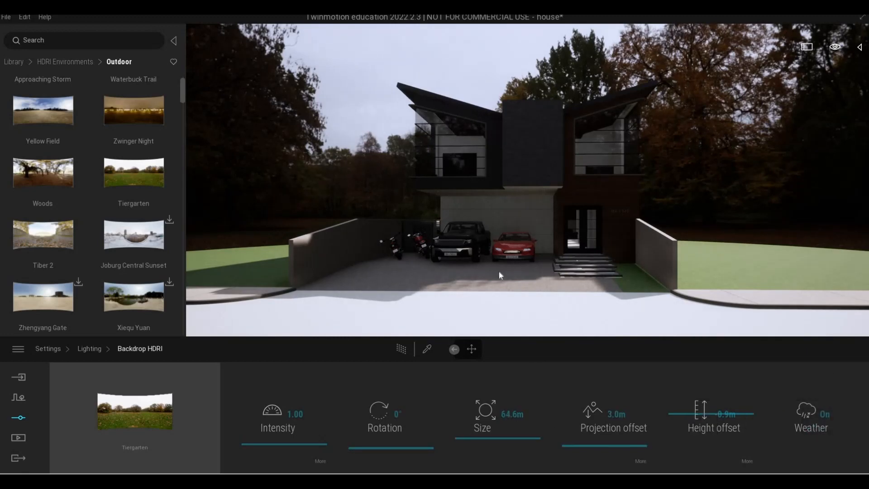
{"action": "right_click_drag", "start_coordinate": [500, 271], "coordinate": [279, 148]}
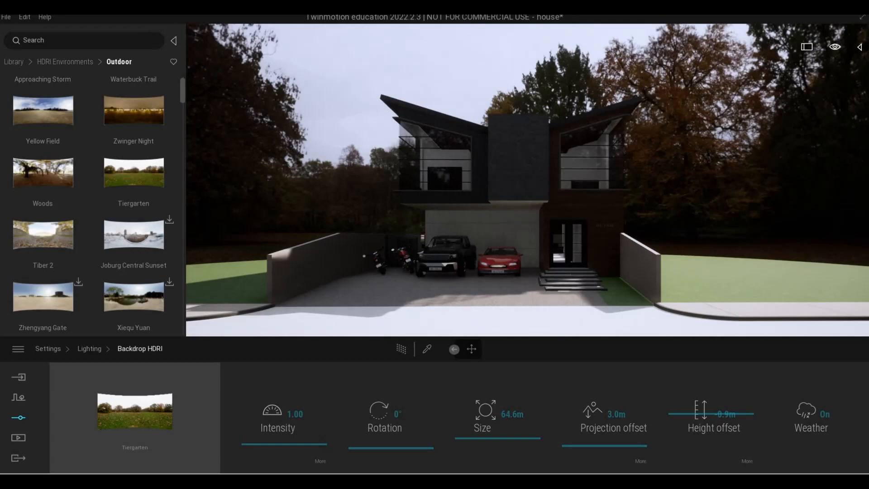
Step: Collapse the library panel to enlarge the viewport and frame the house front
{"action": "left_click", "coordinate": [173, 40]}
{"action": "key", "text": "s"}
{"action": "key", "text": "e"}
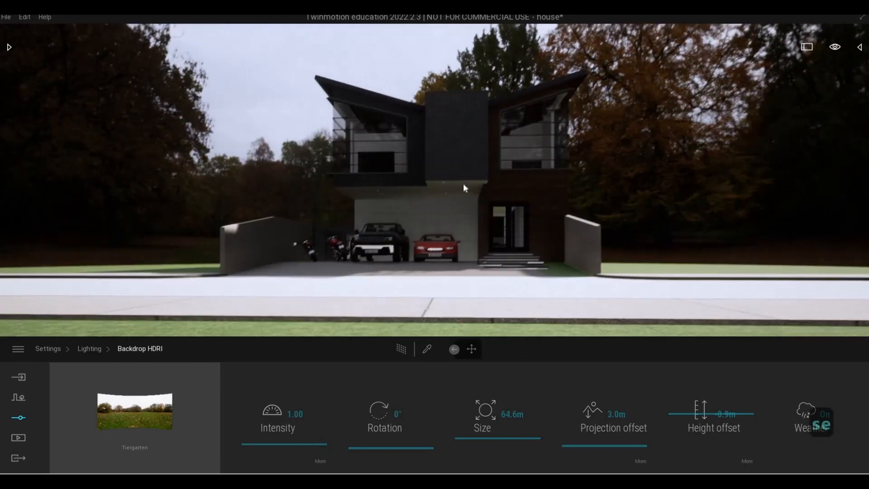